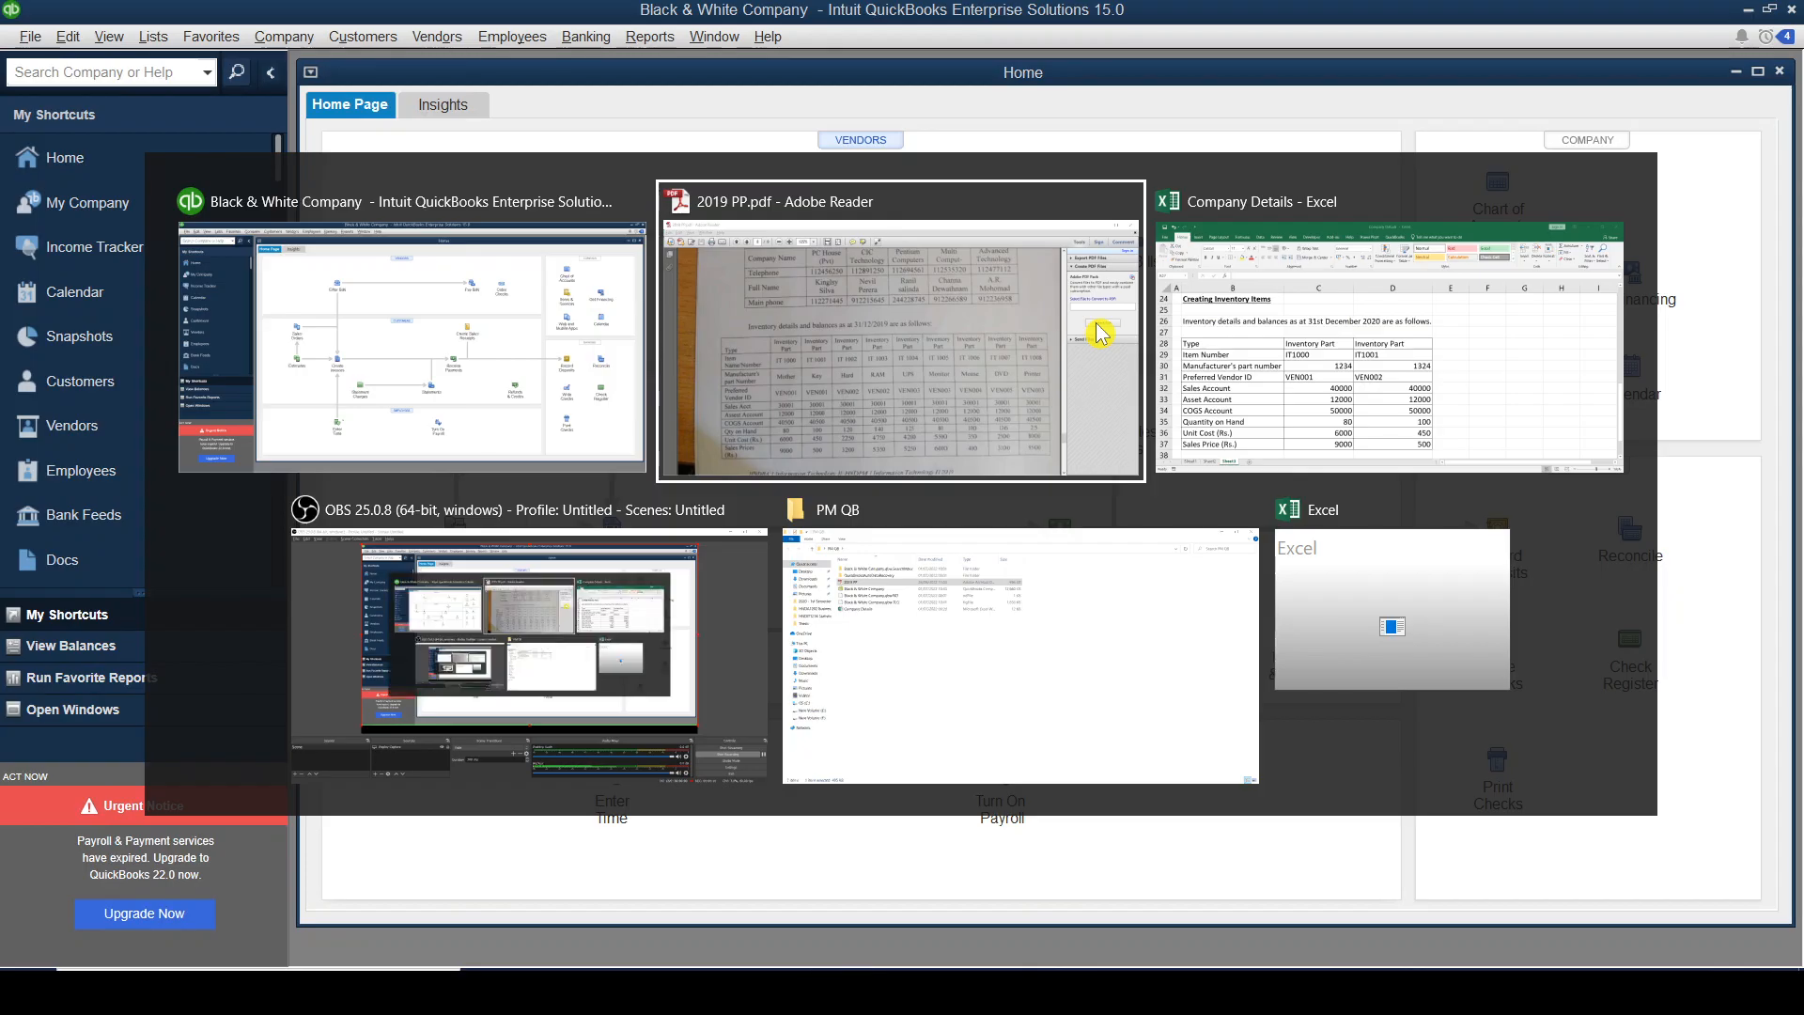
- Examine the inventory details table for items IT1000 and IT1001 on Sheet3 of the Company Details workbook
left_click_drag(81, 295, 928, 850)
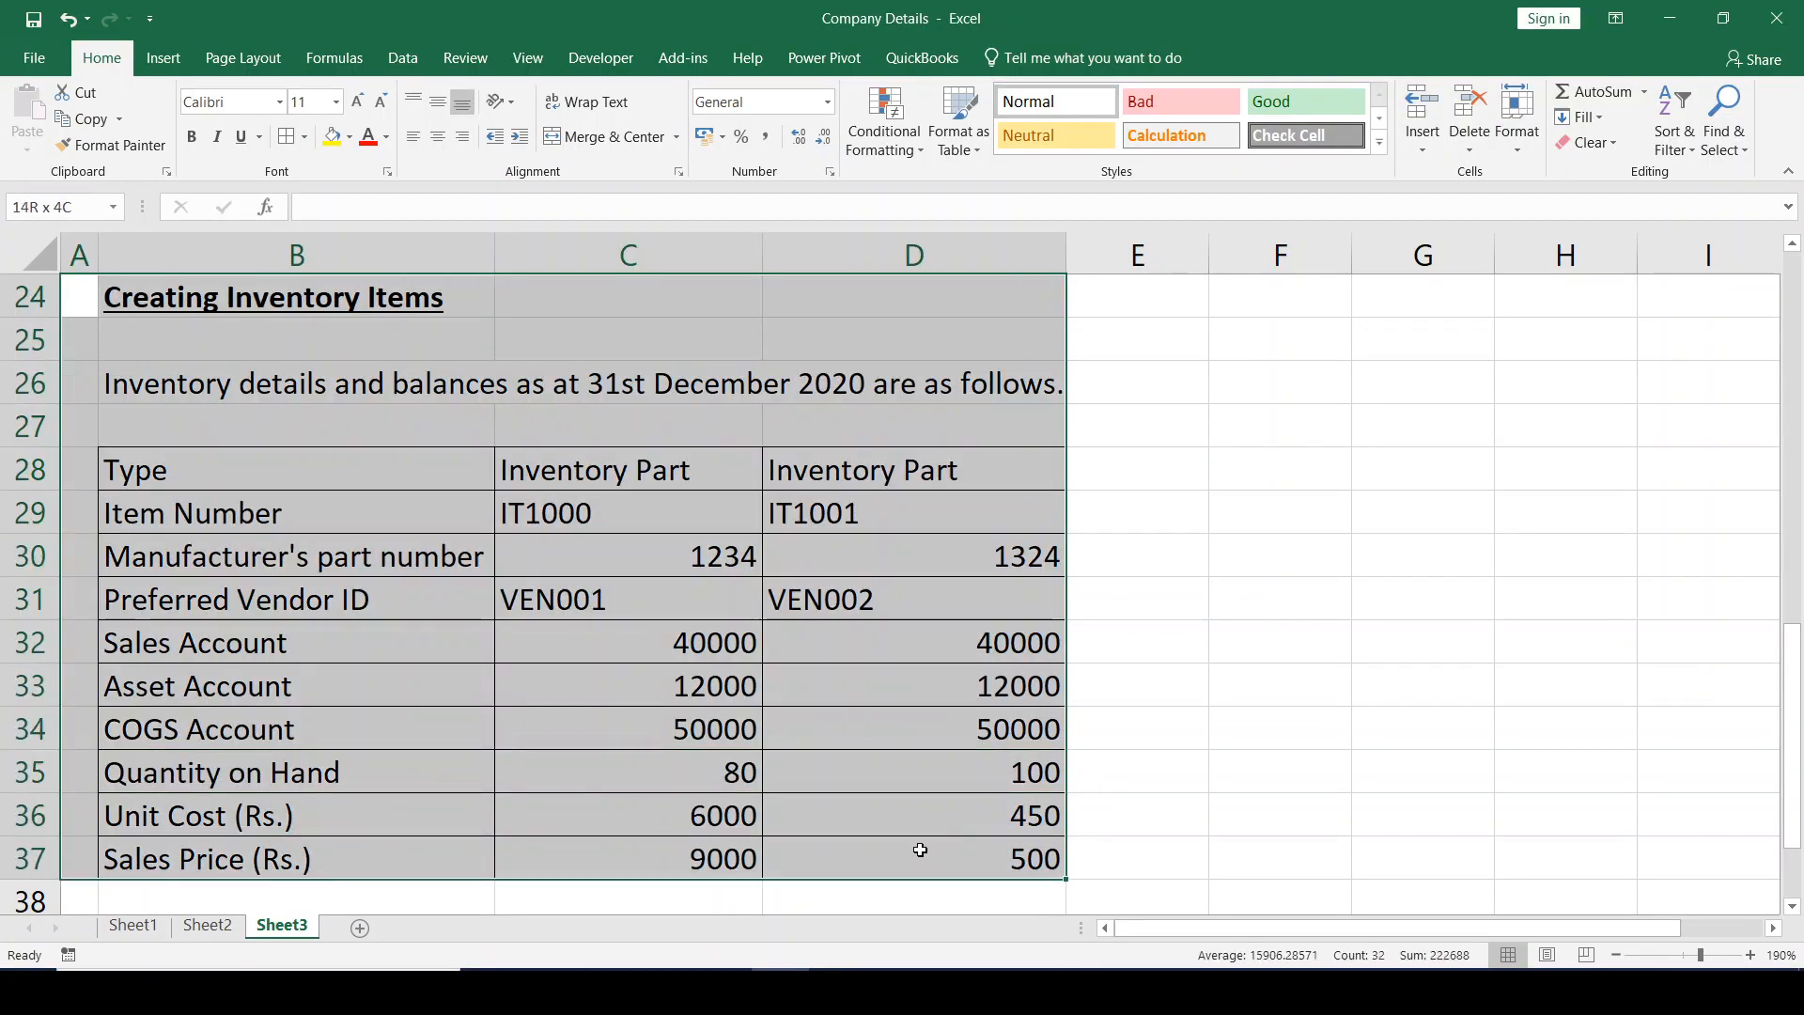
left_click(130, 387)
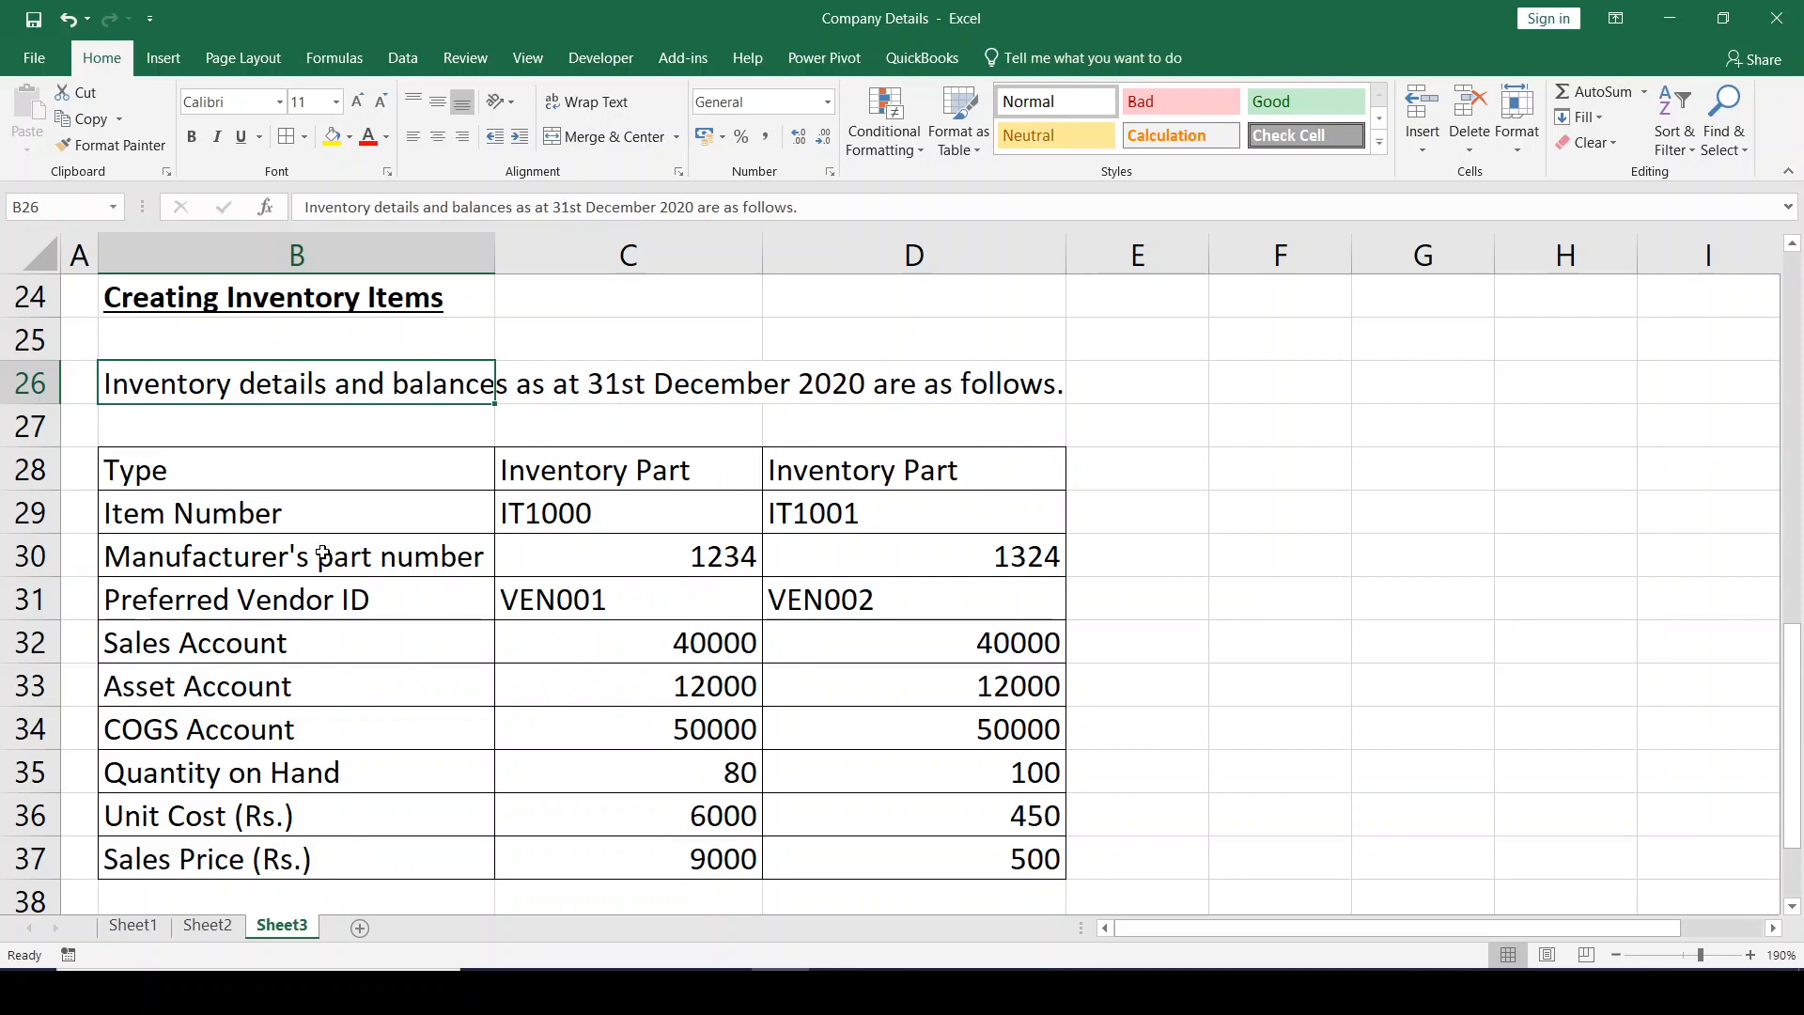
left_click(642, 256)
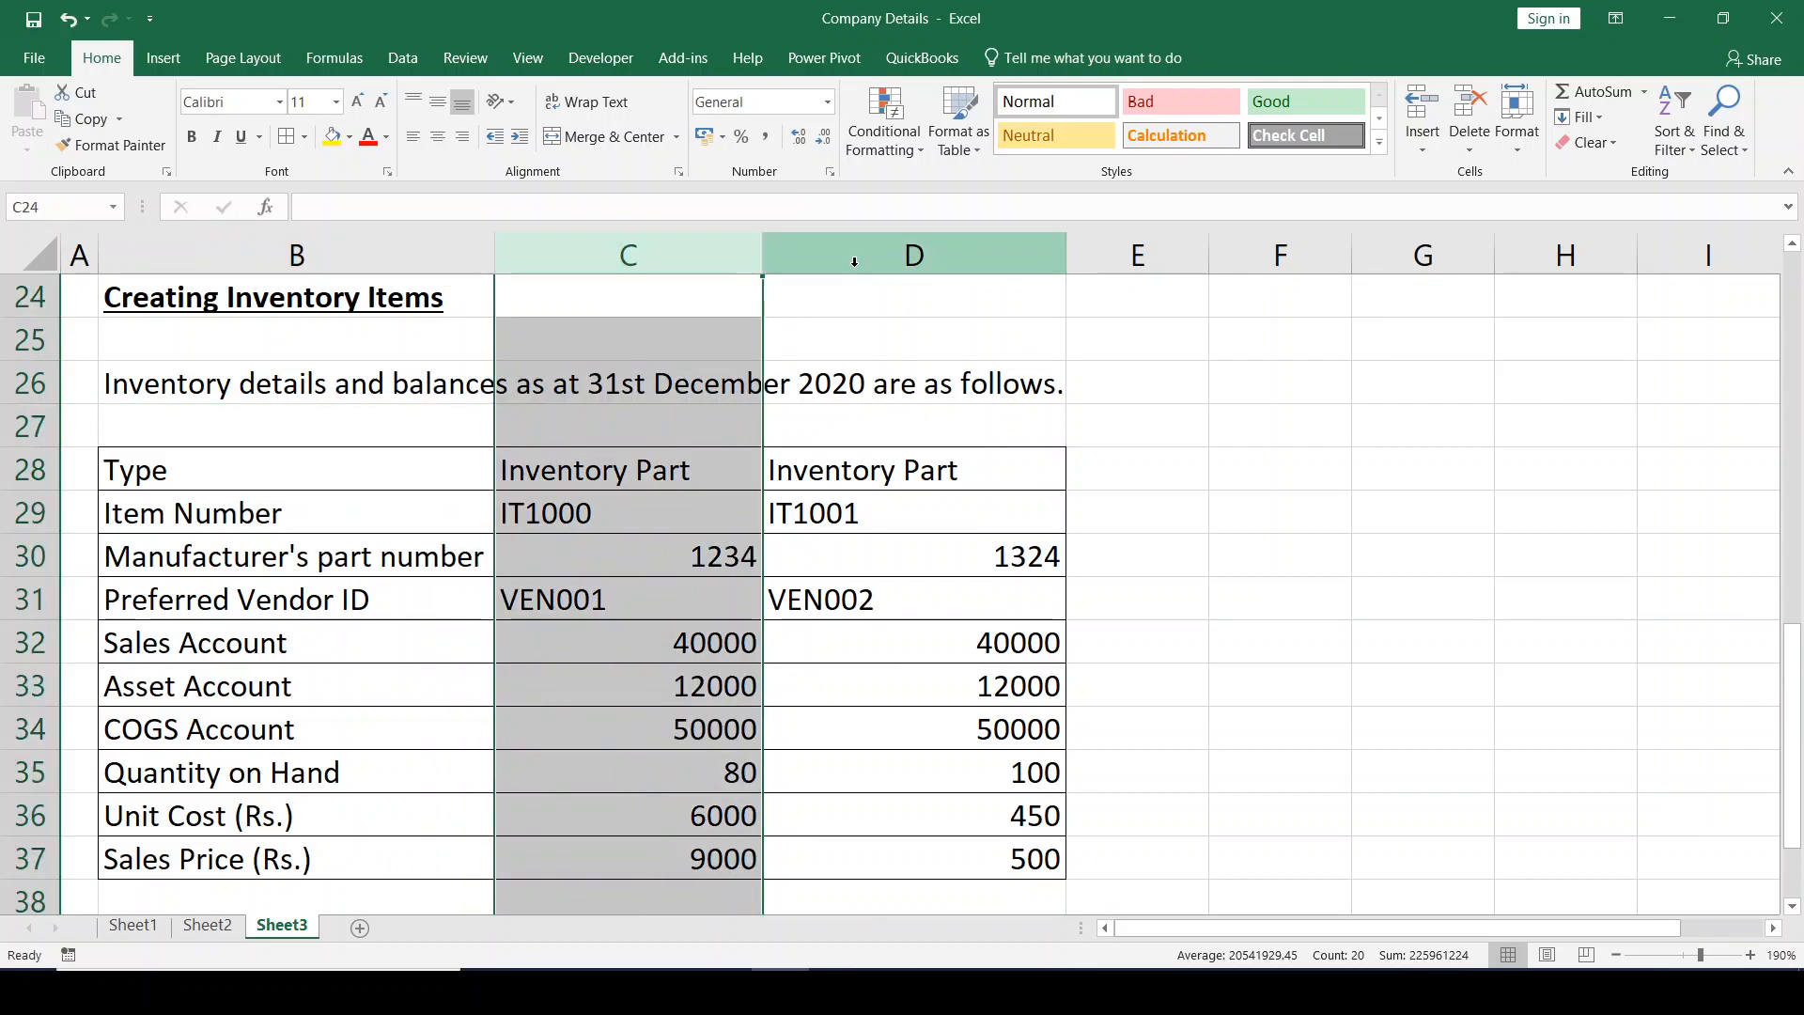
left_click(854, 262)
left_click(622, 253)
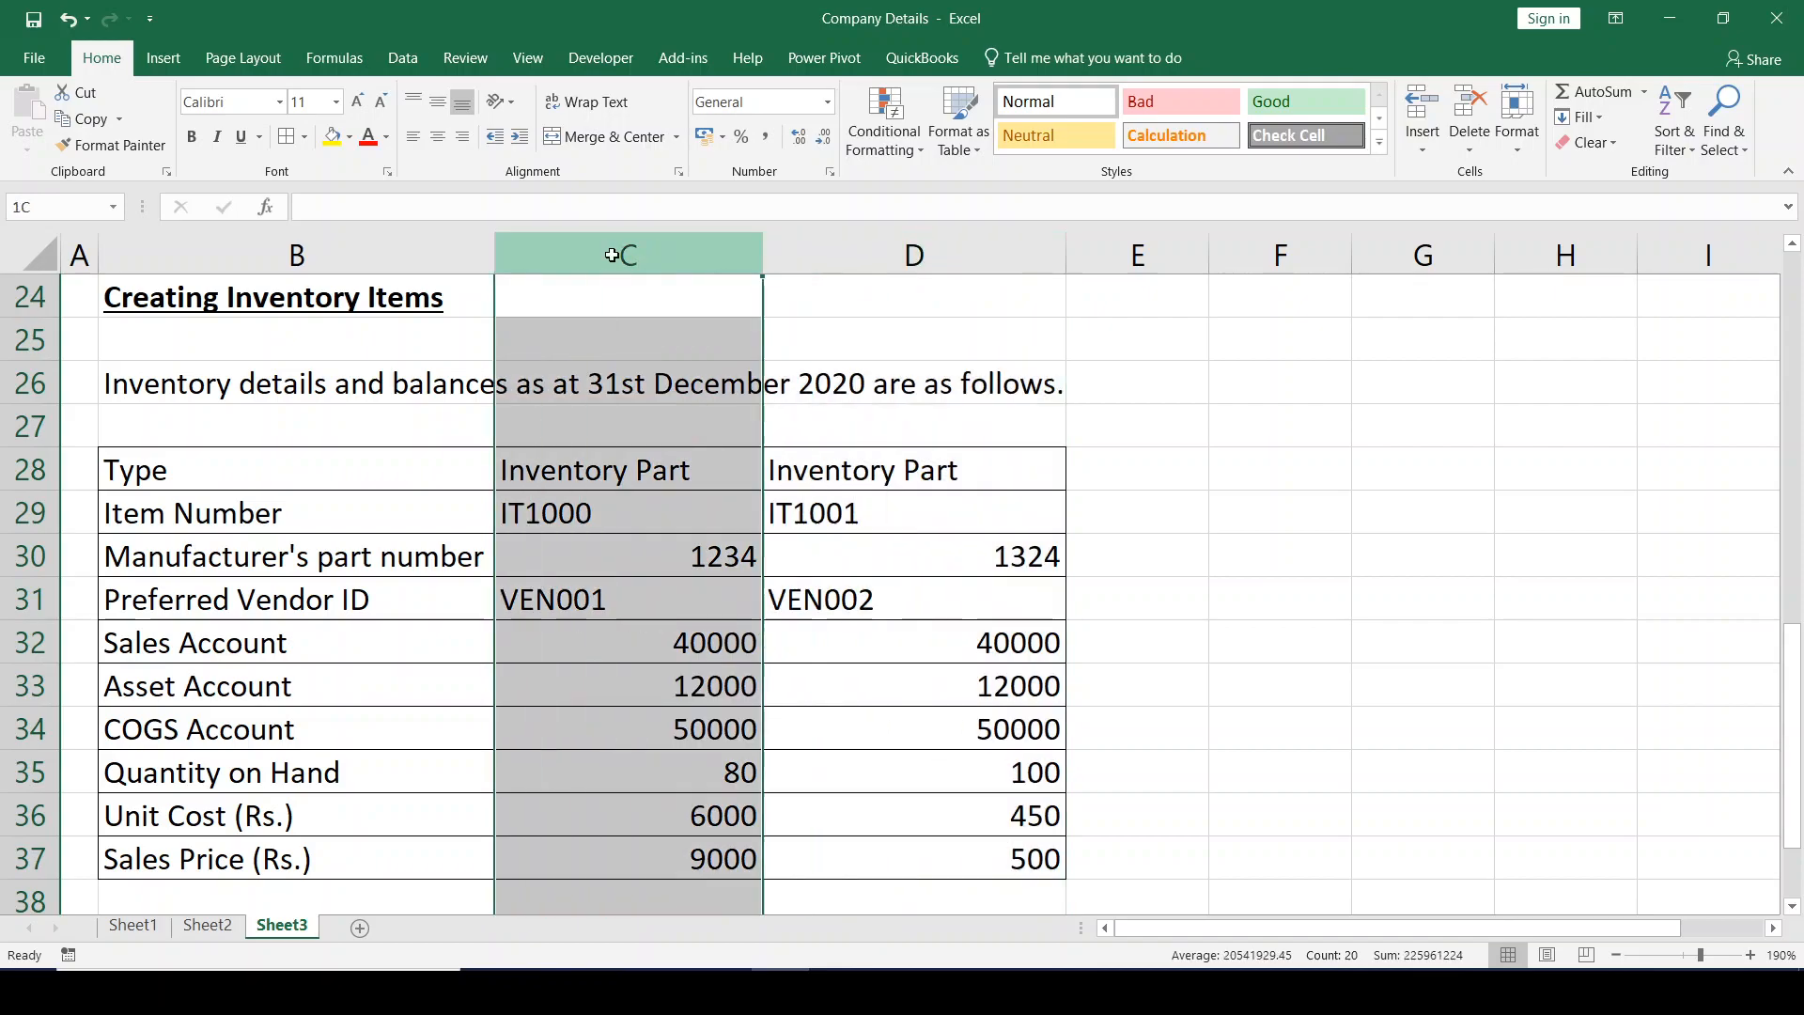
left_click(793, 252)
left_click(672, 252)
left_click(385, 477)
left_click_drag(553, 474, 562, 860)
left_click_drag(817, 482, 845, 853)
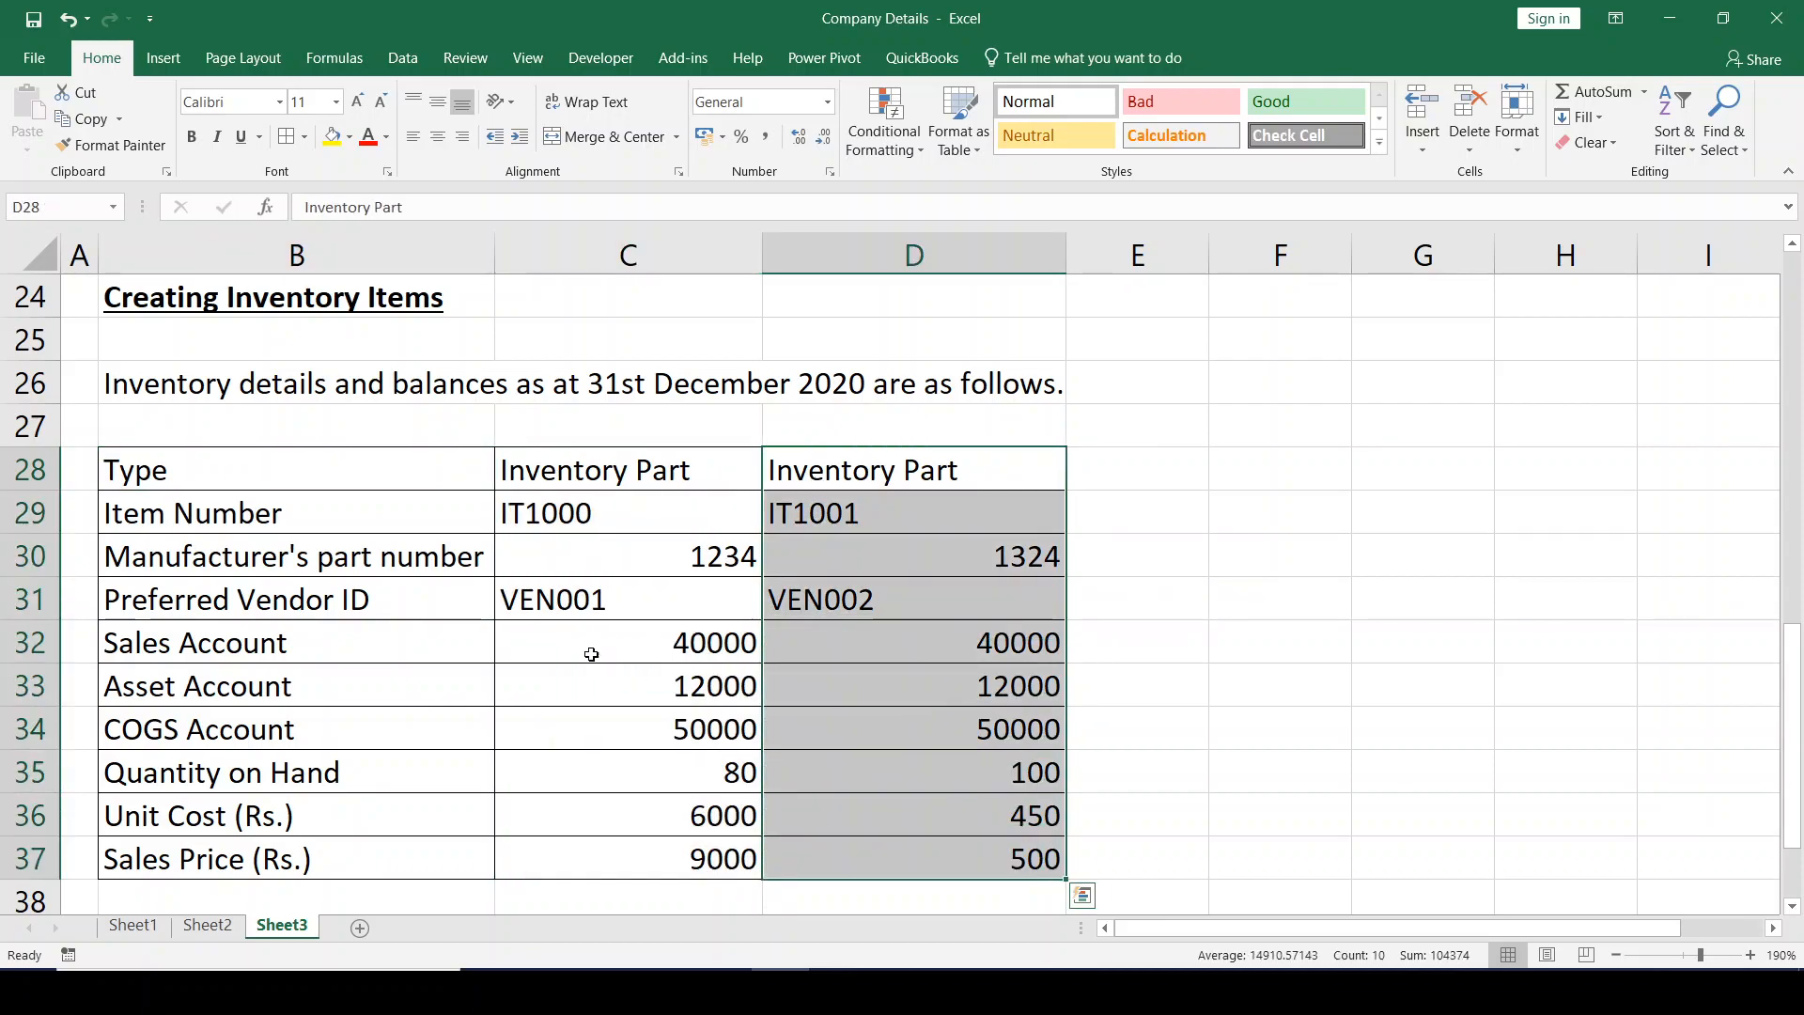
left_click(421, 482)
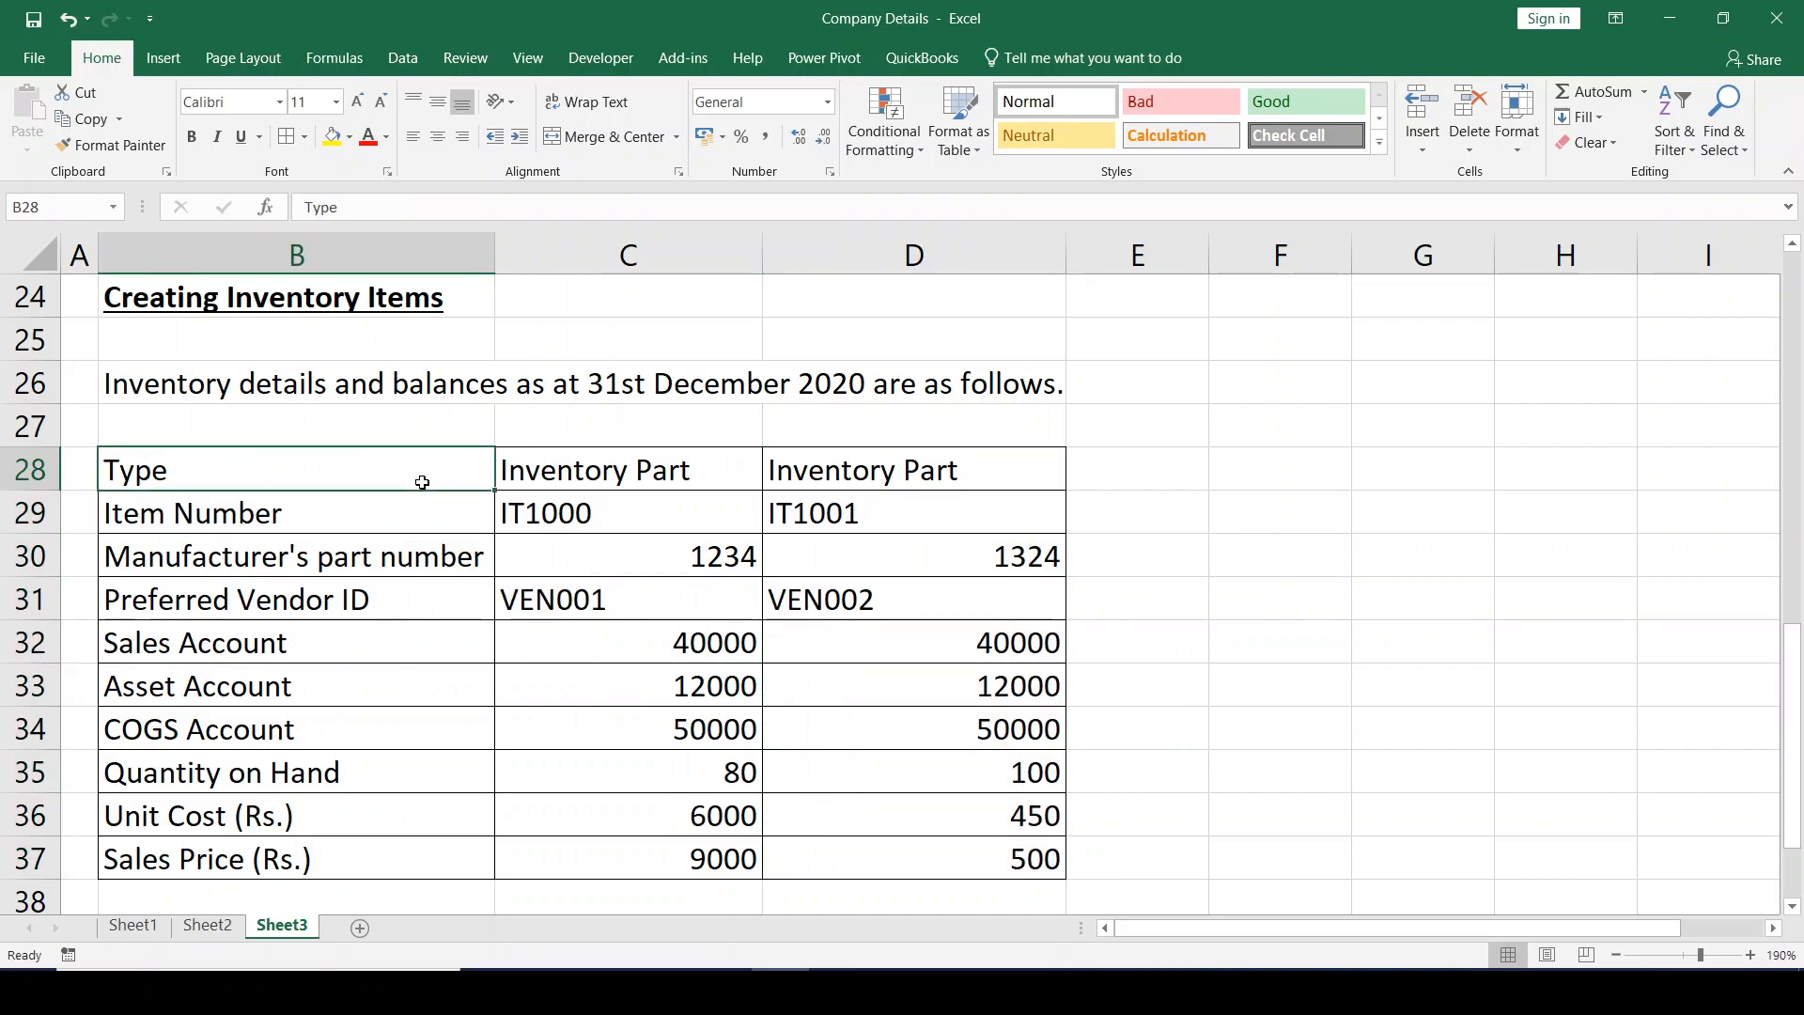
- Switch to QuickBooks, open the Item List maximized and start a new item
key("alt+Tab")
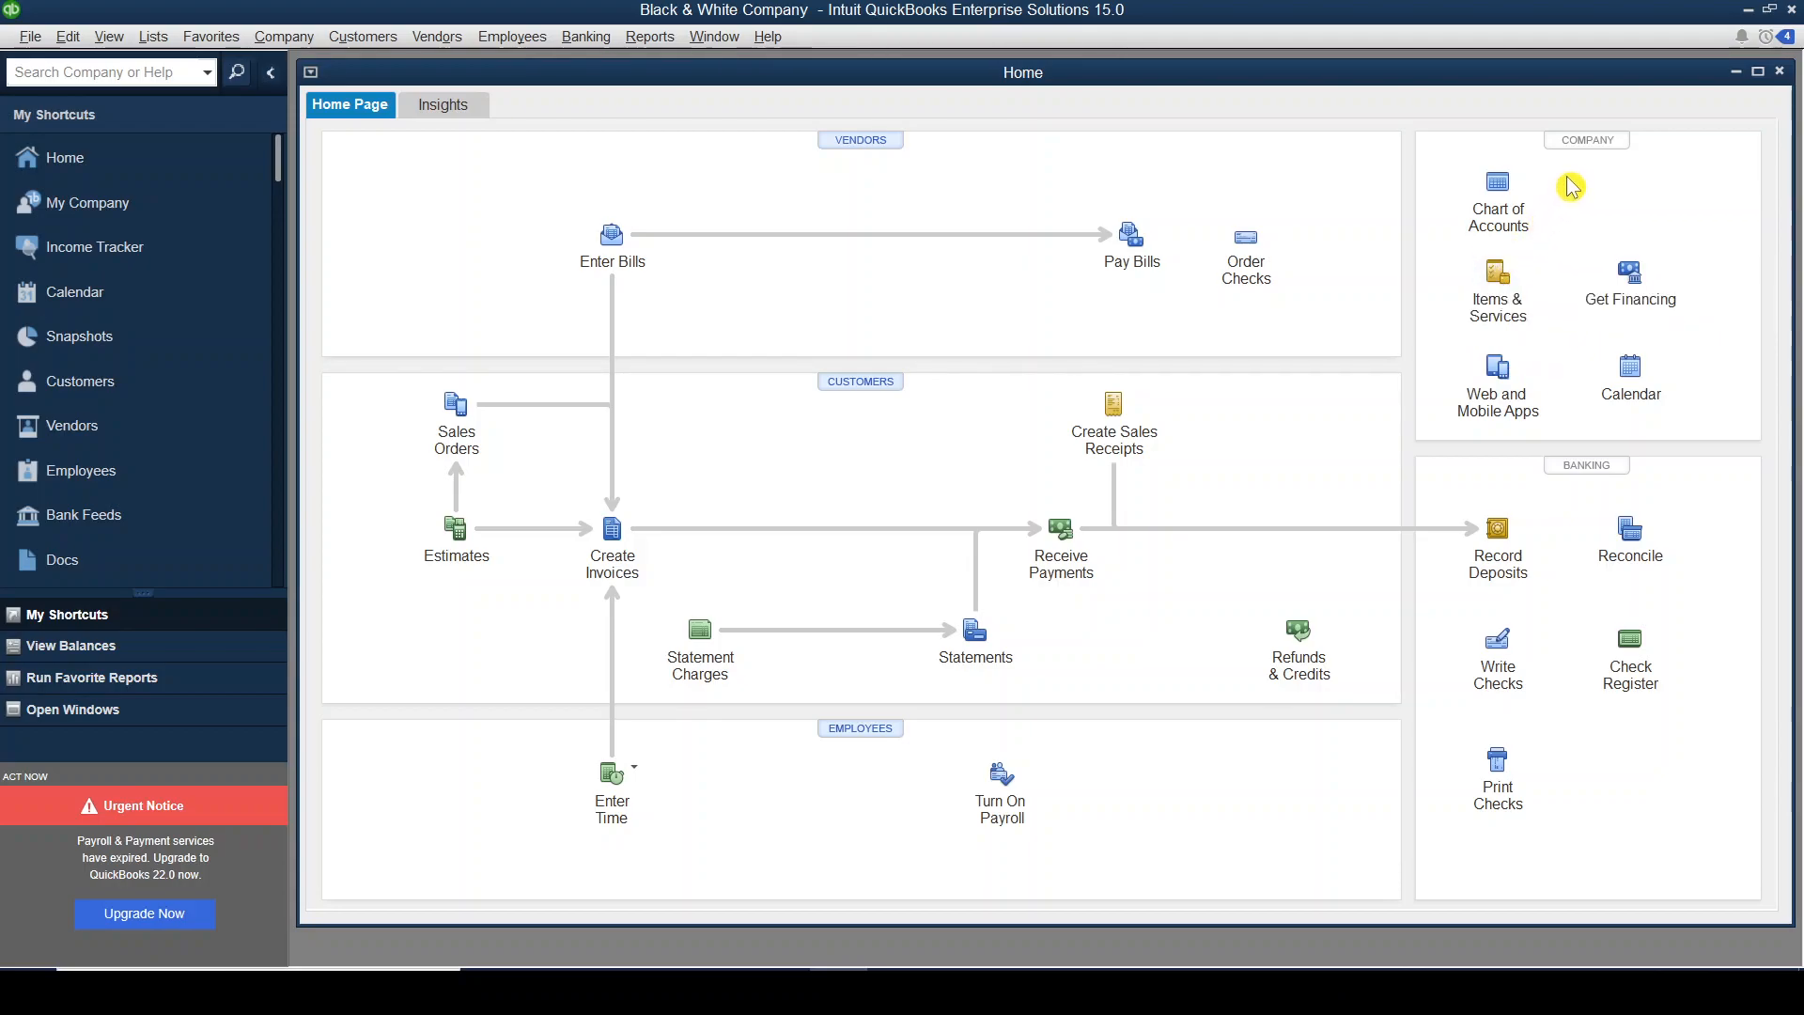
left_click(1498, 278)
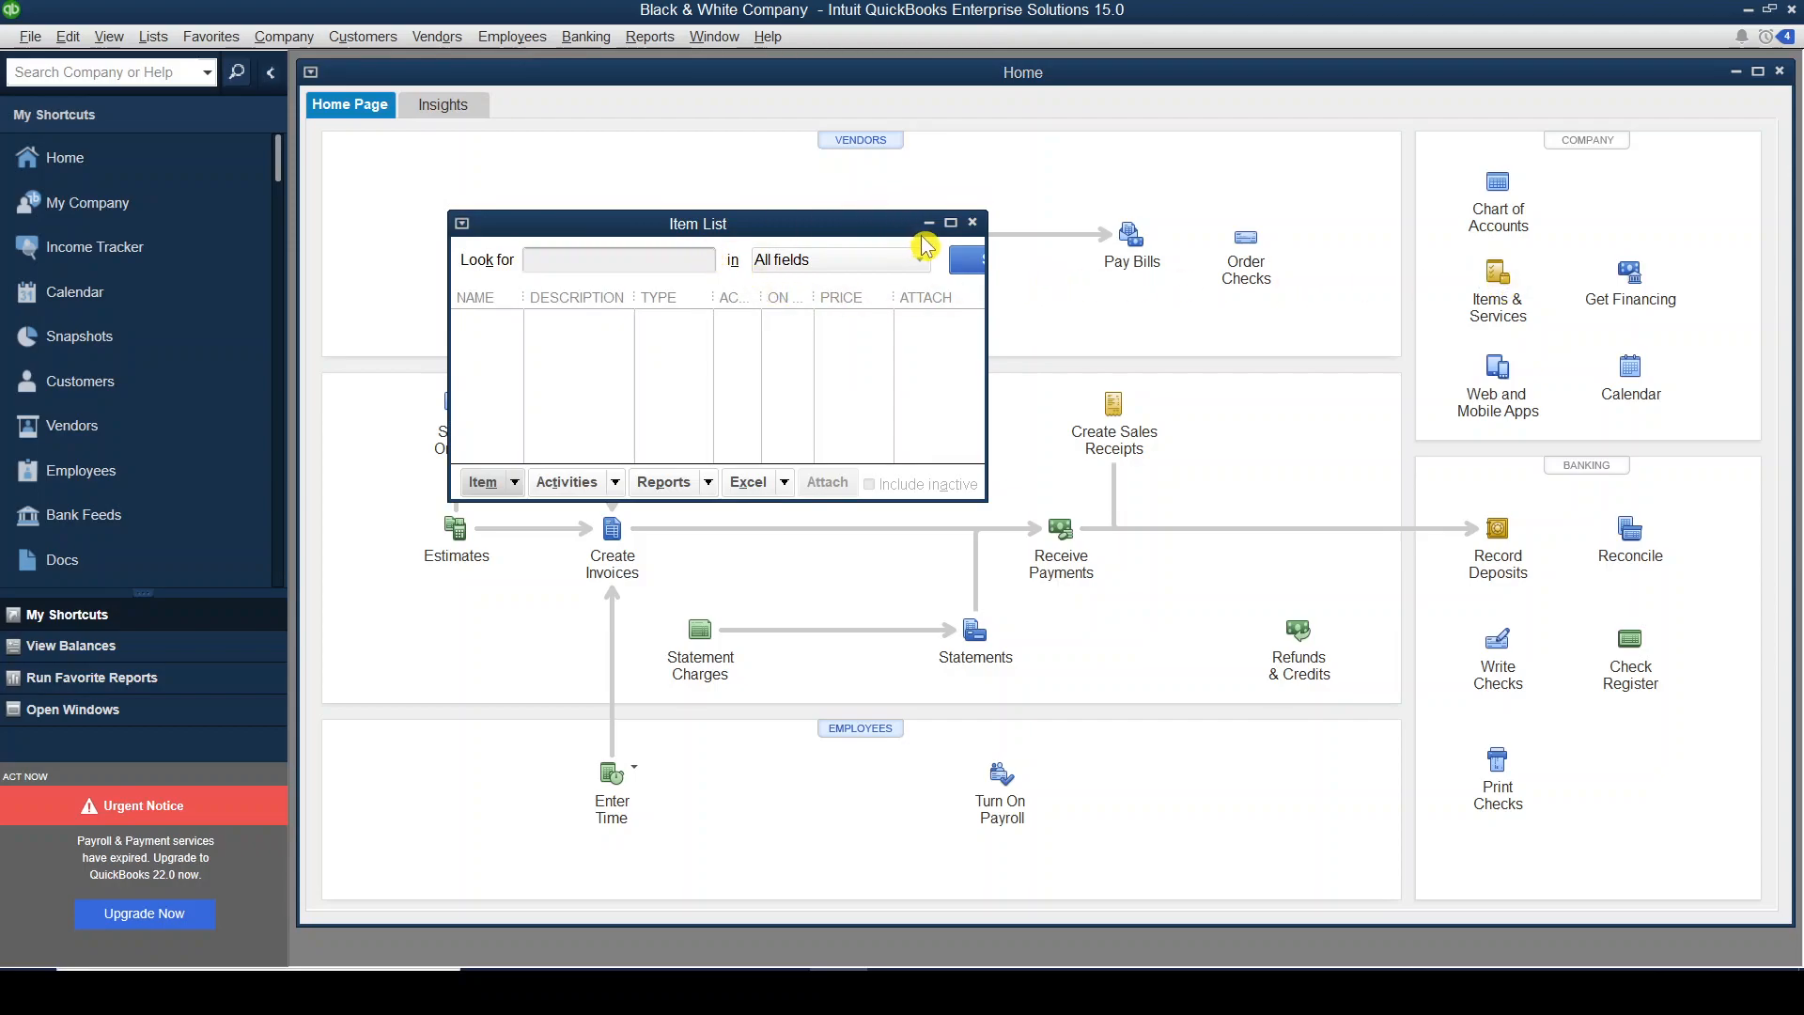
left_click(952, 223)
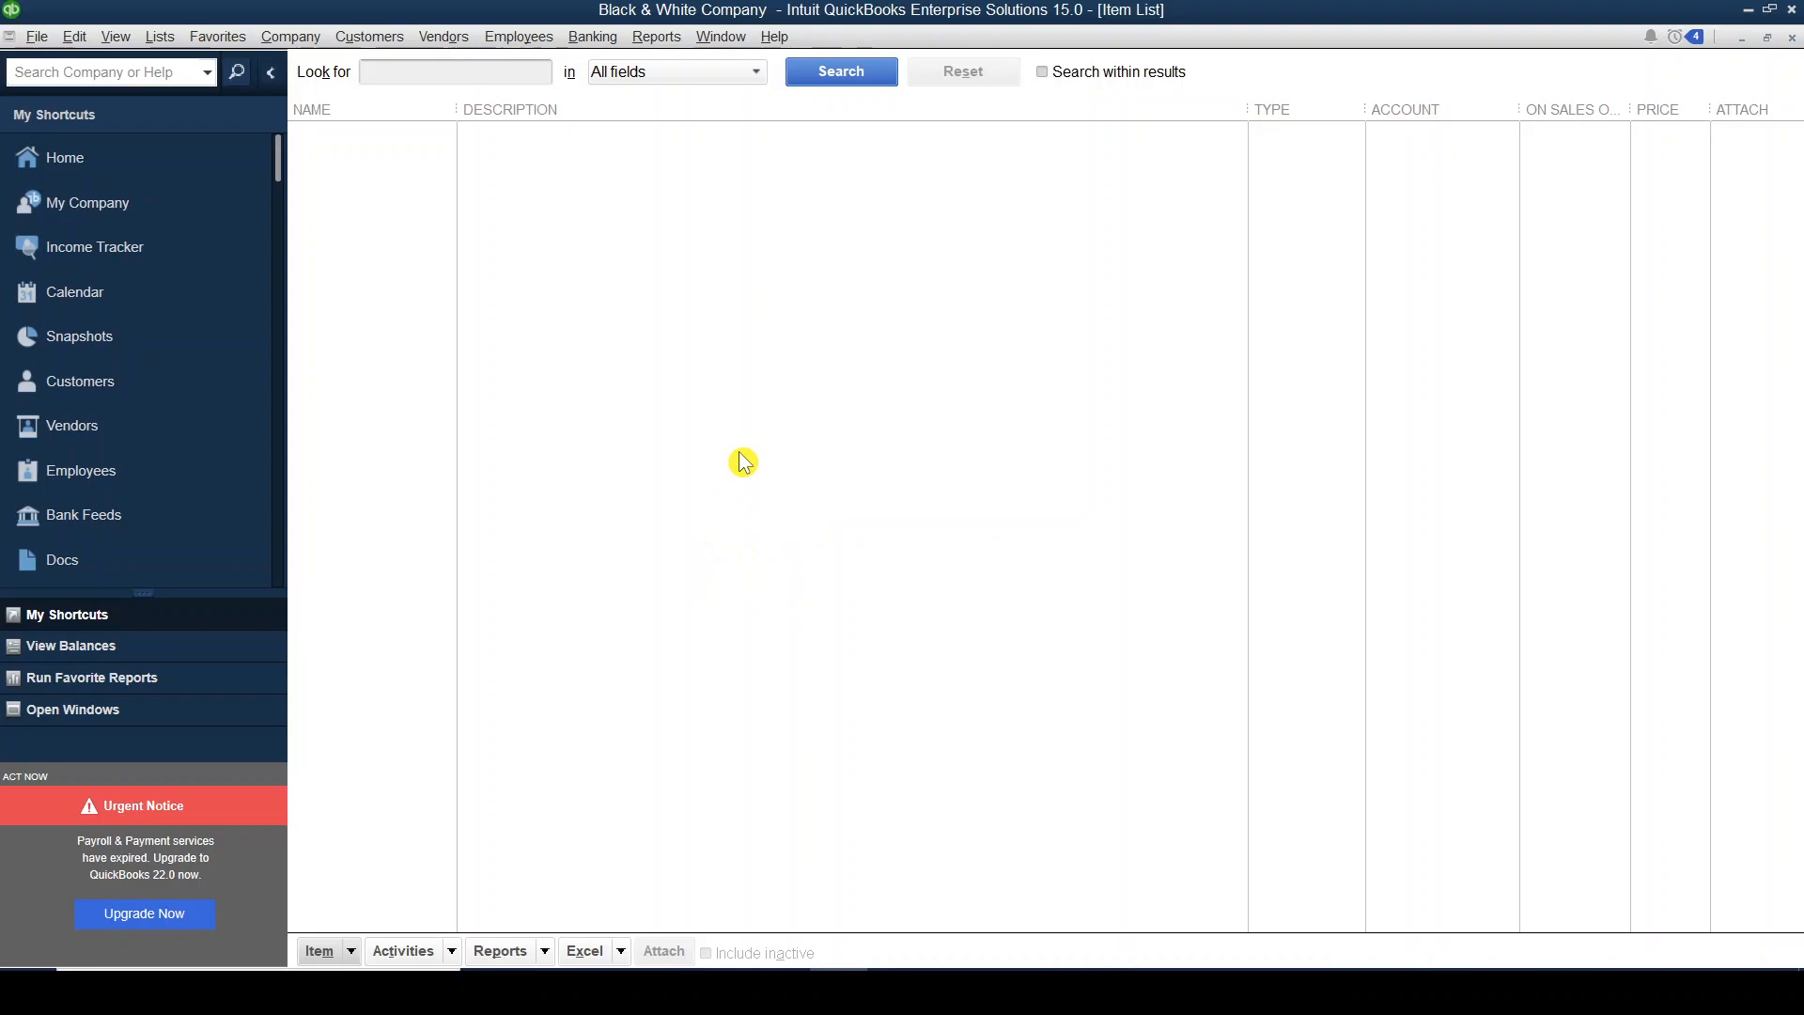
left_click(352, 952)
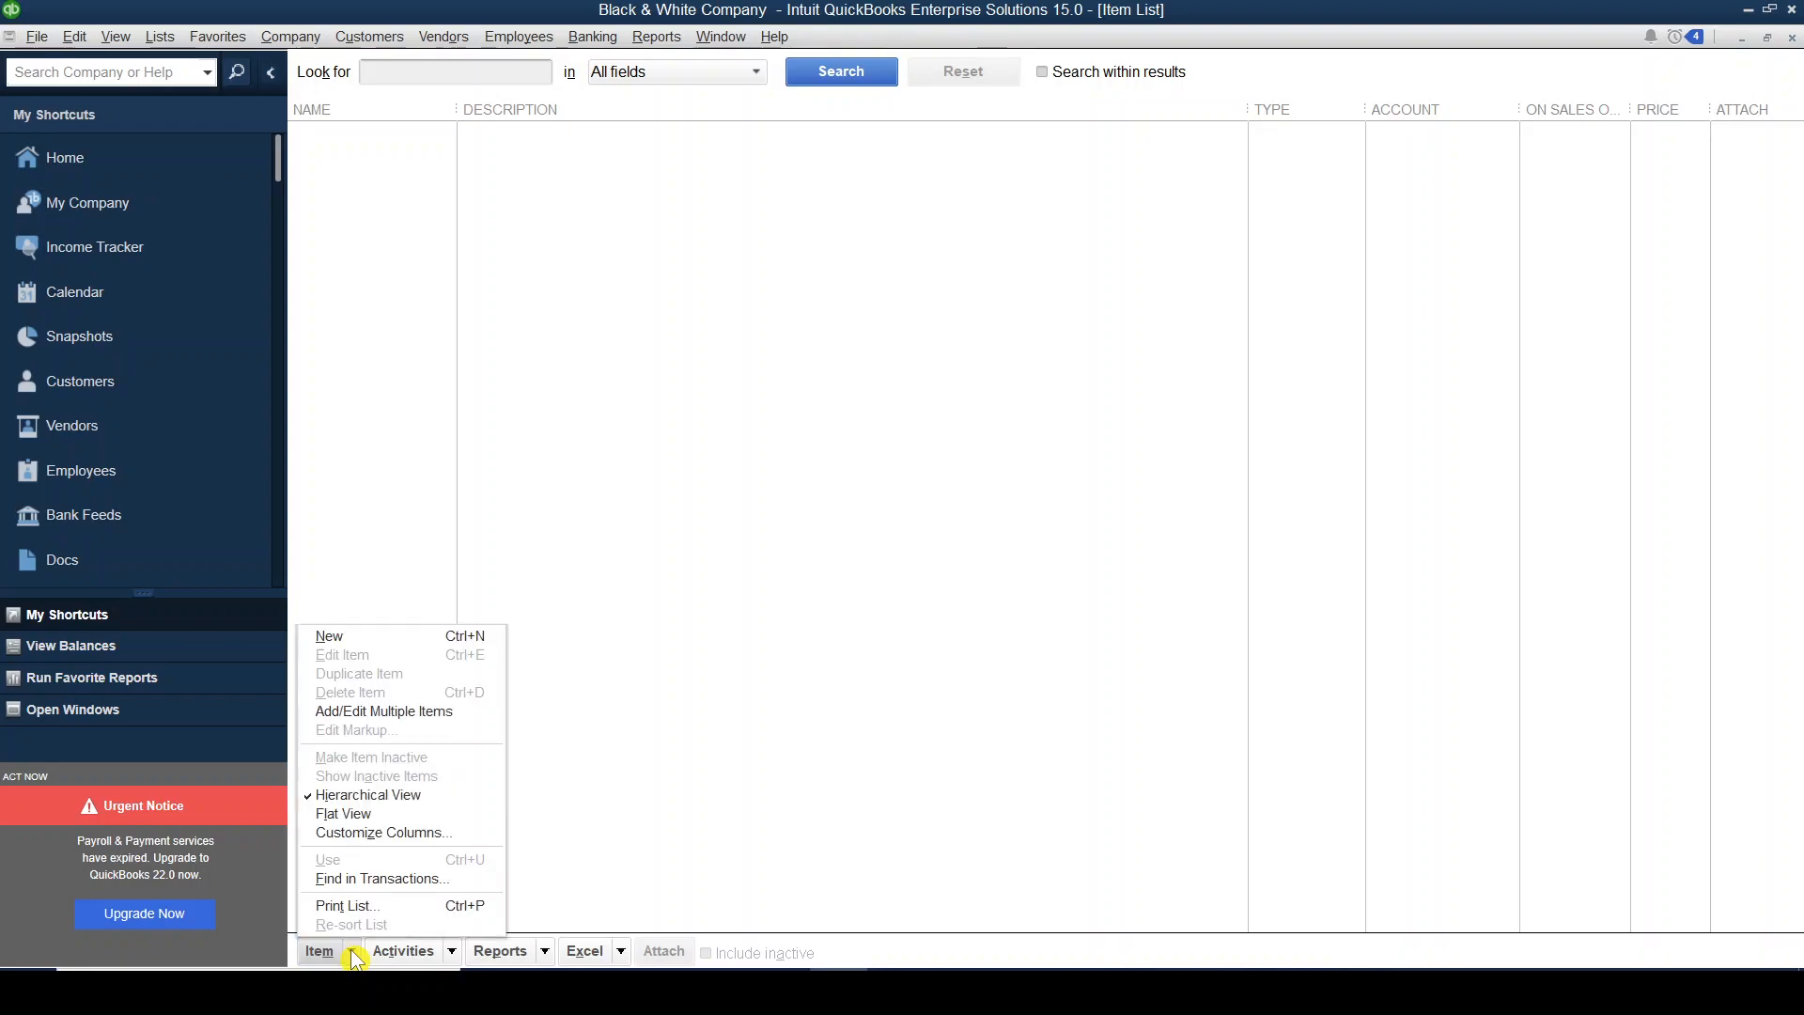
left_click(411, 645)
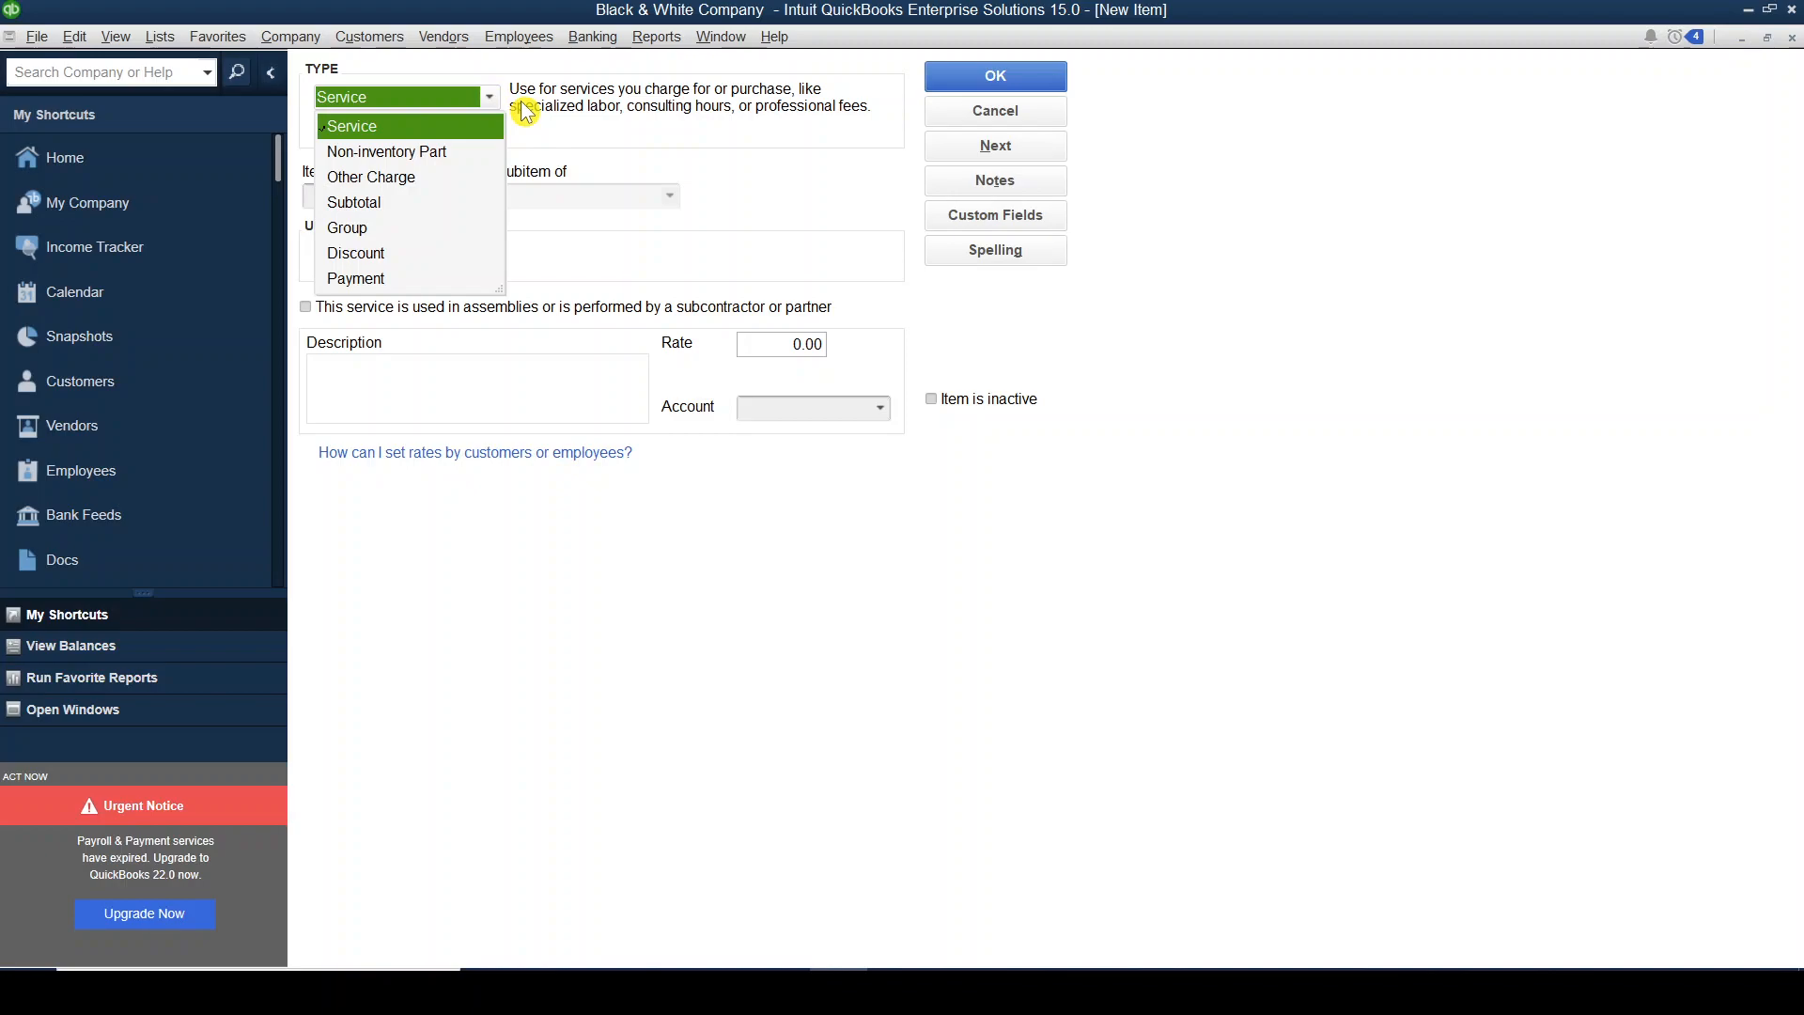
- Try the Non-inventory Part and Other Charge types for the new item, and set the type back to Service
left_click(418, 155)
left_click(487, 99)
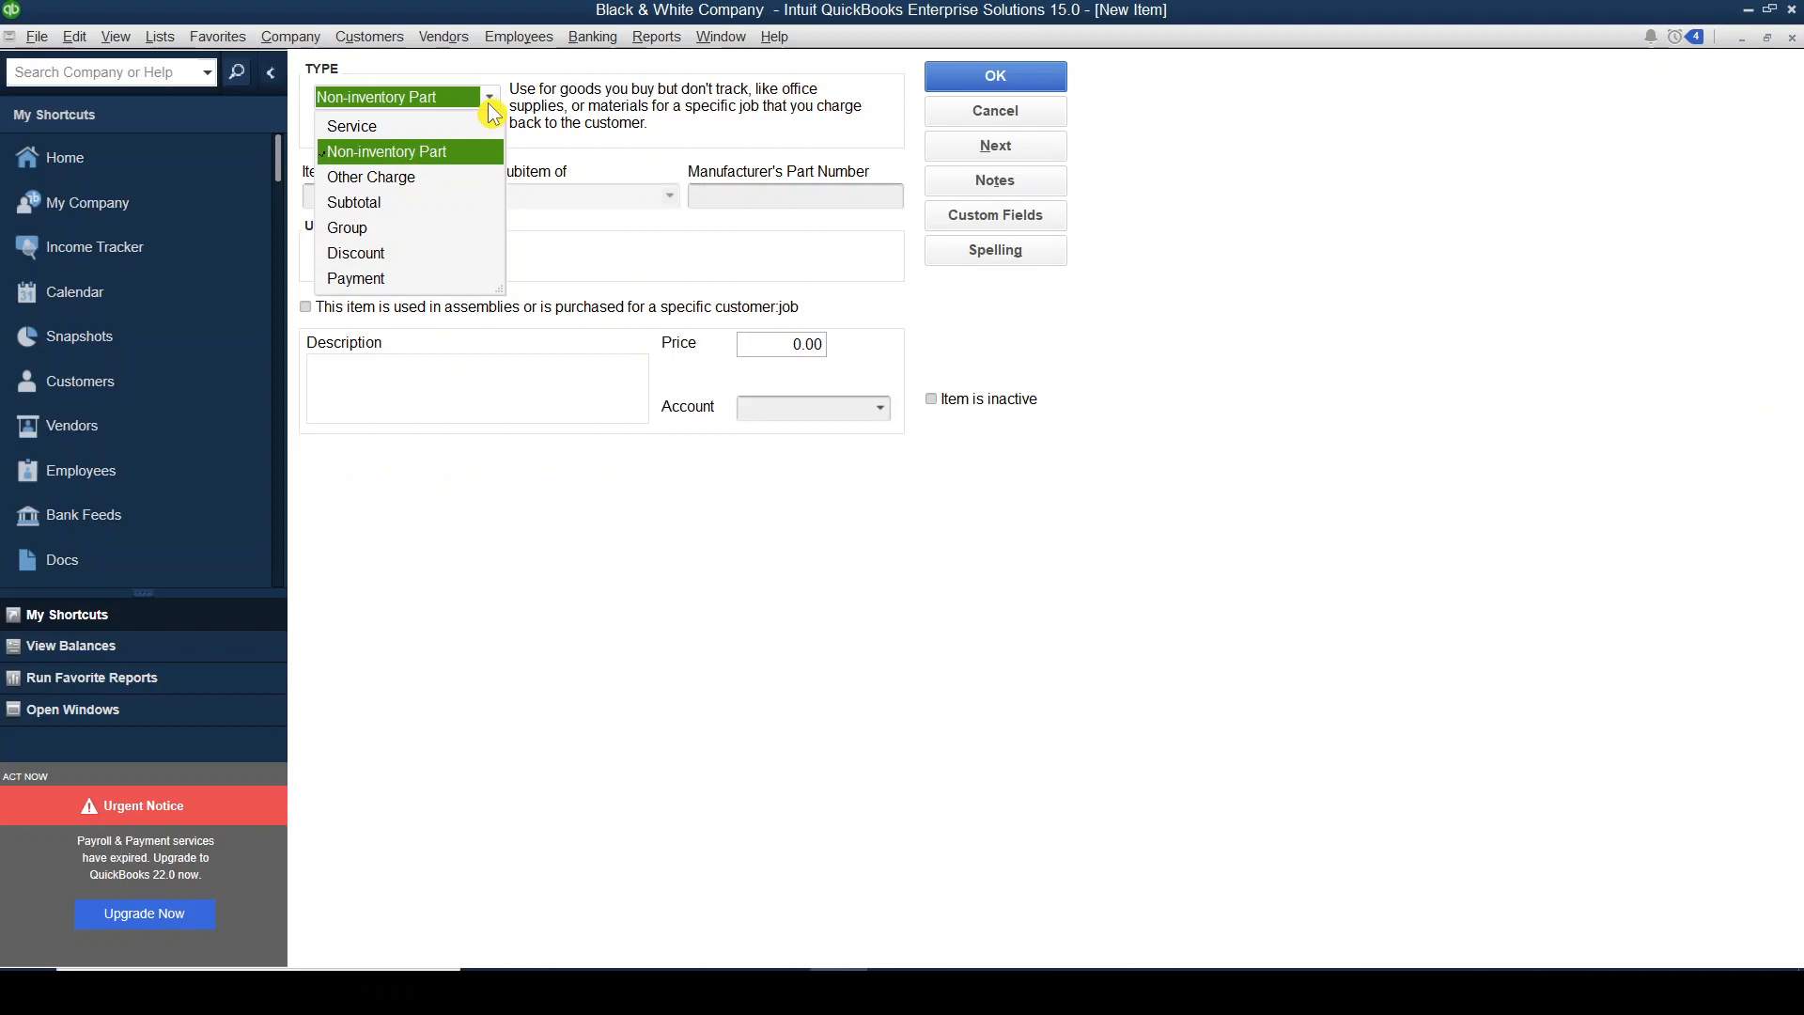
left_click(434, 181)
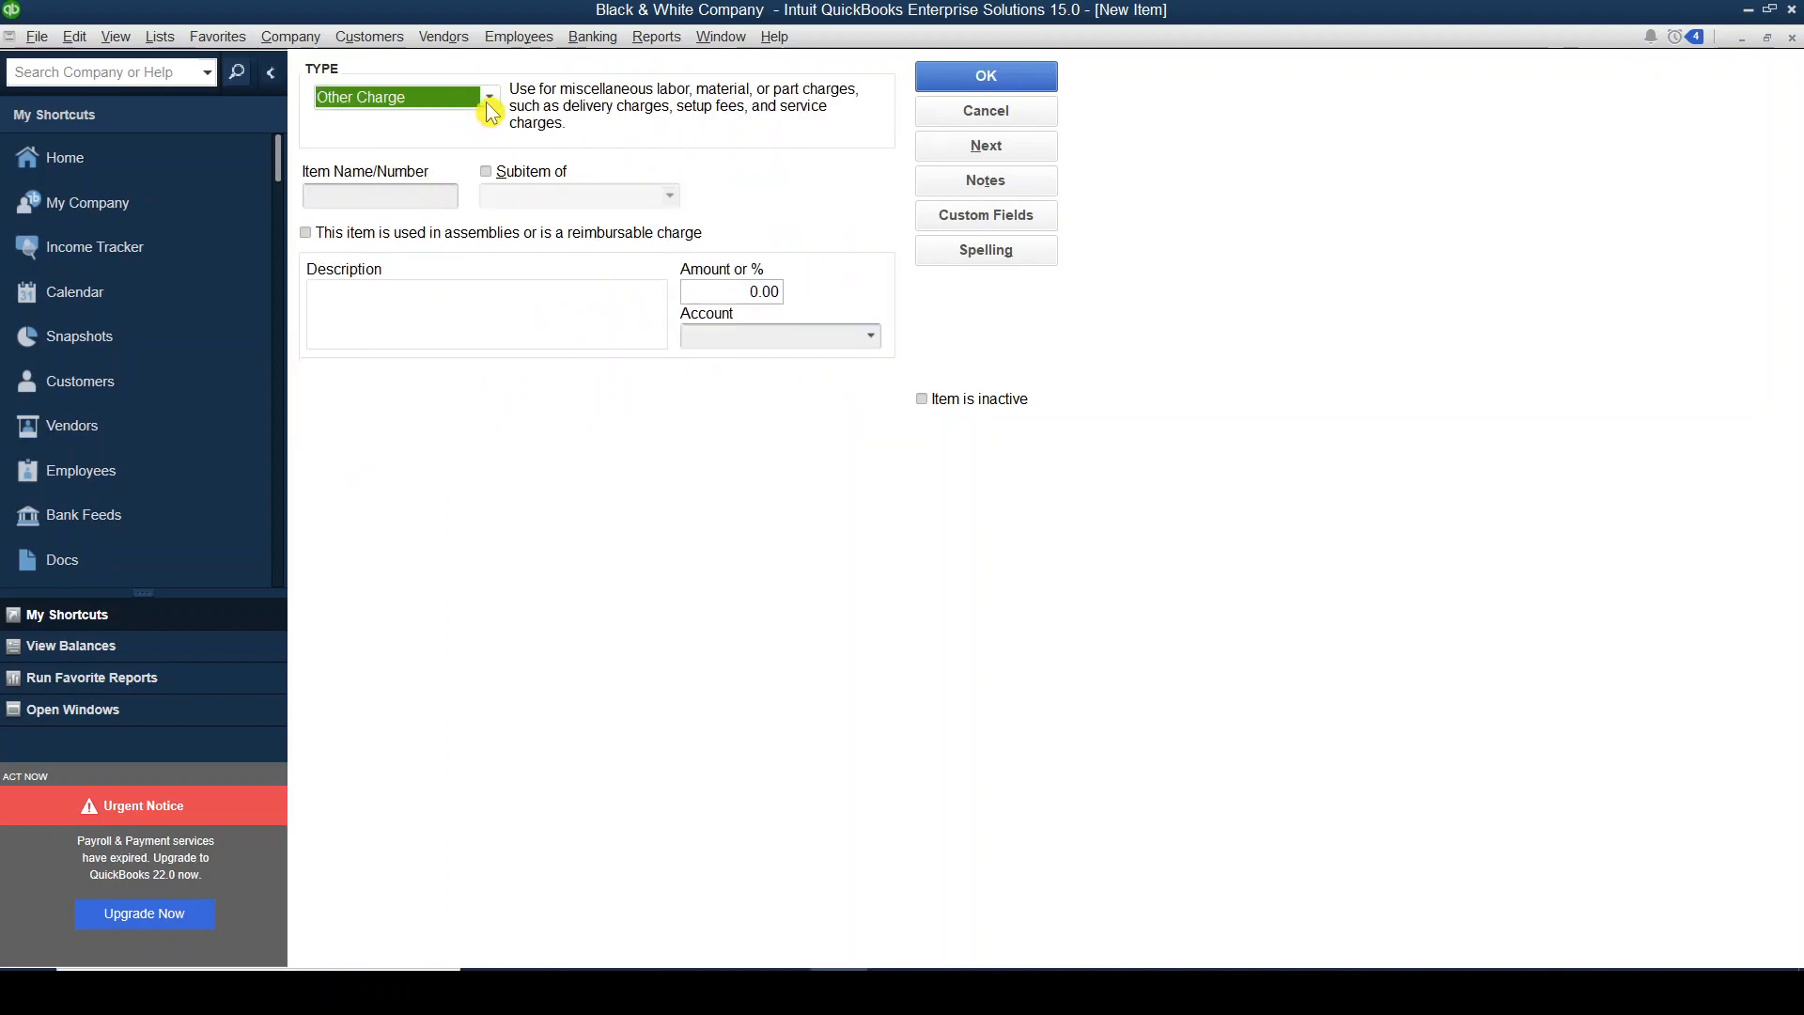
left_click(489, 103)
left_click(442, 126)
- Switch to the Company Details workbook in Excel and check the required type of item IT1000
key("alt+Tab")
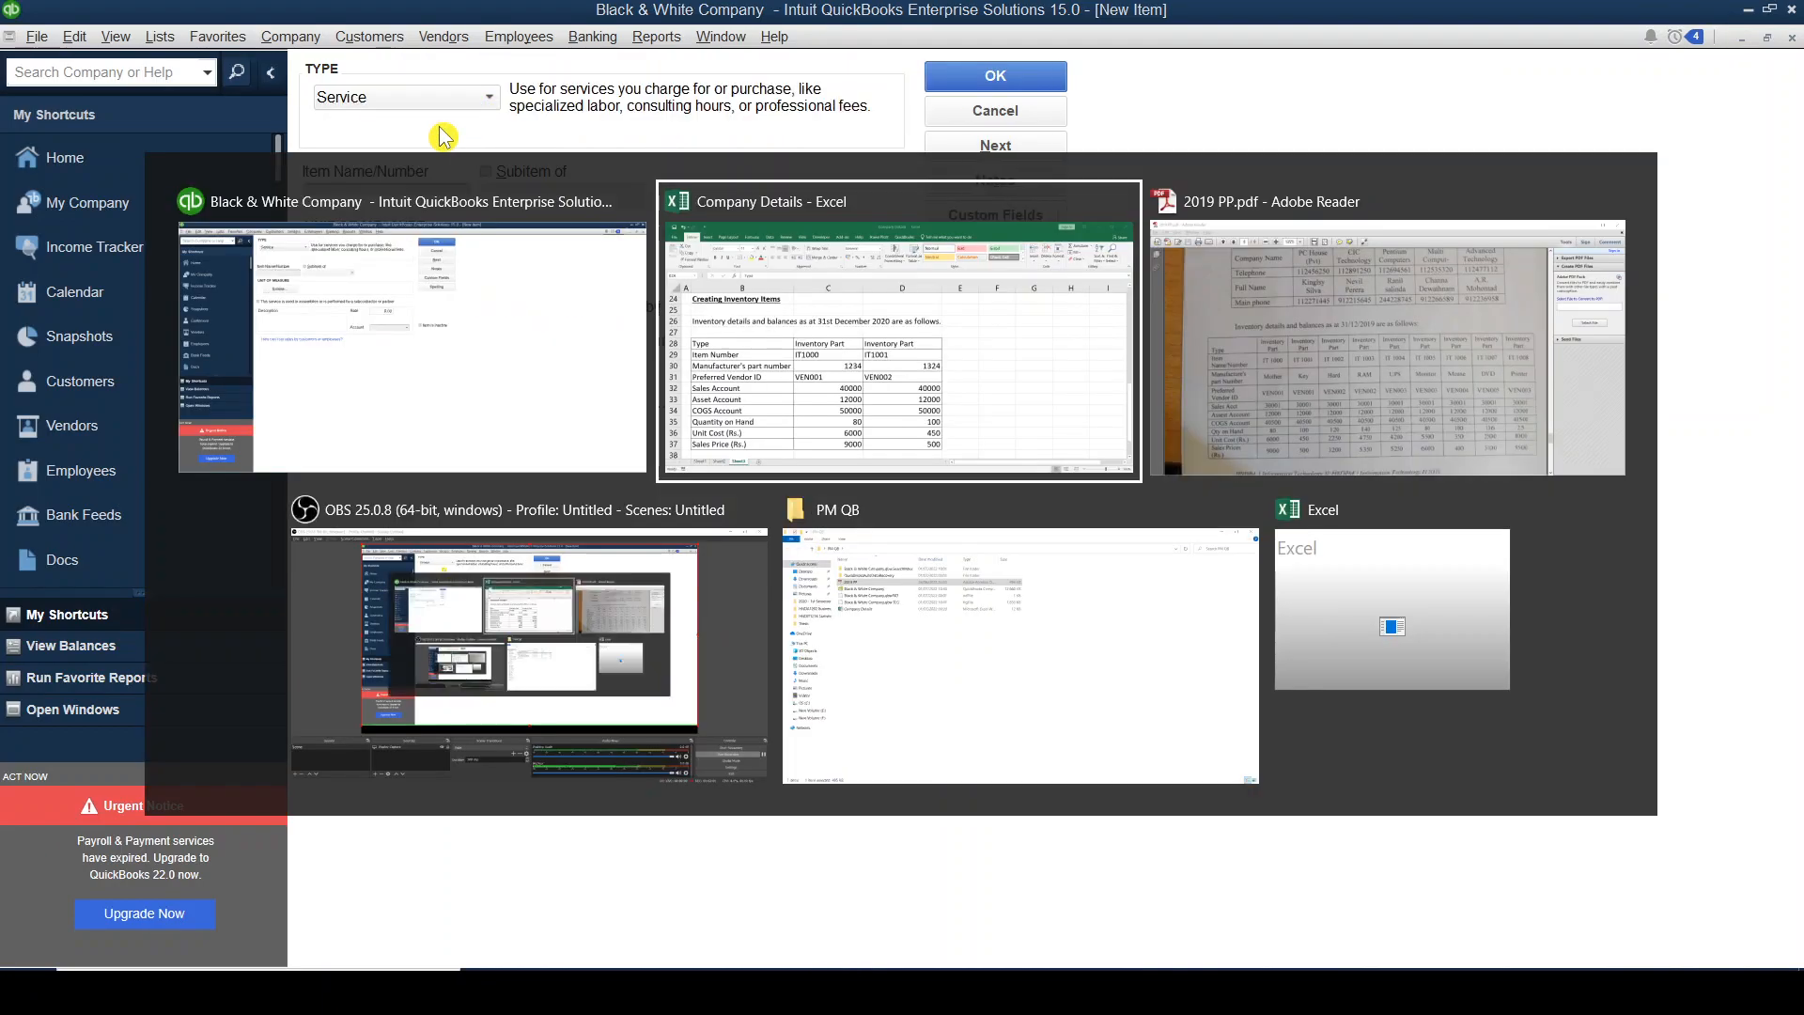
left_click_drag(59, 455, 237, 856)
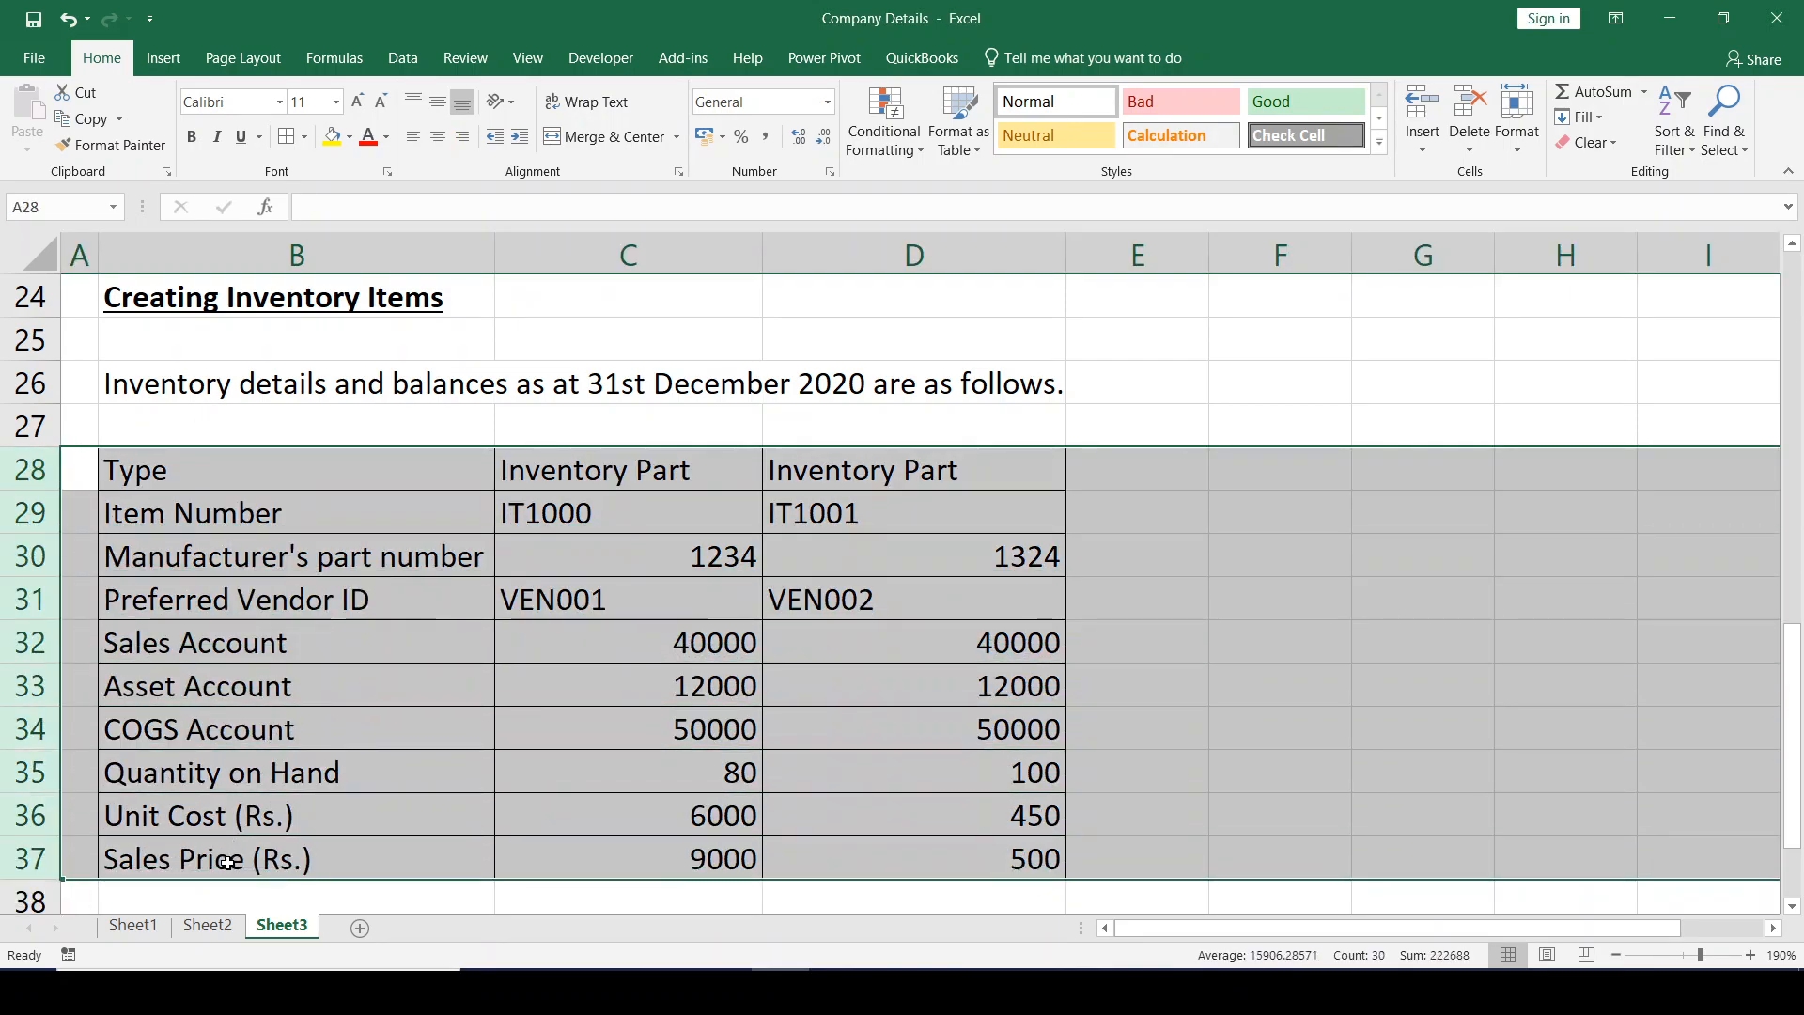
left_click(580, 470)
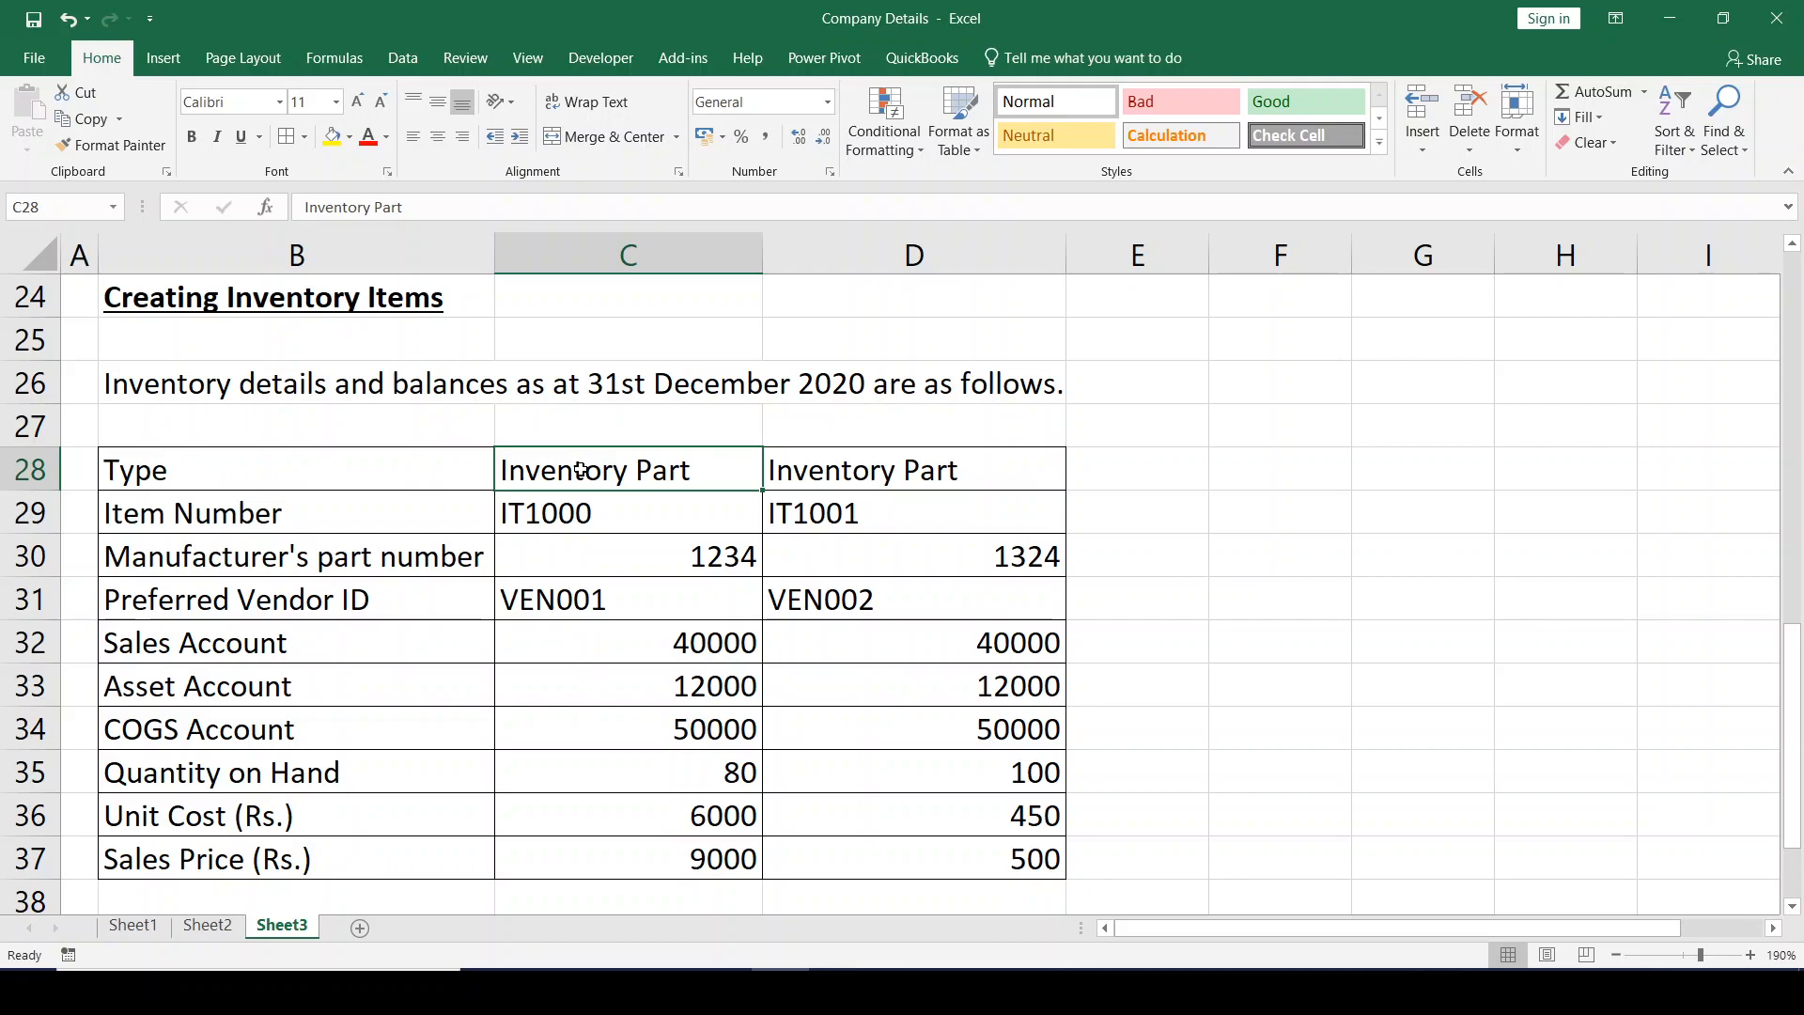
- Return to QuickBooks and check the new item's available types for Inventory Part
key("alt+Tab")
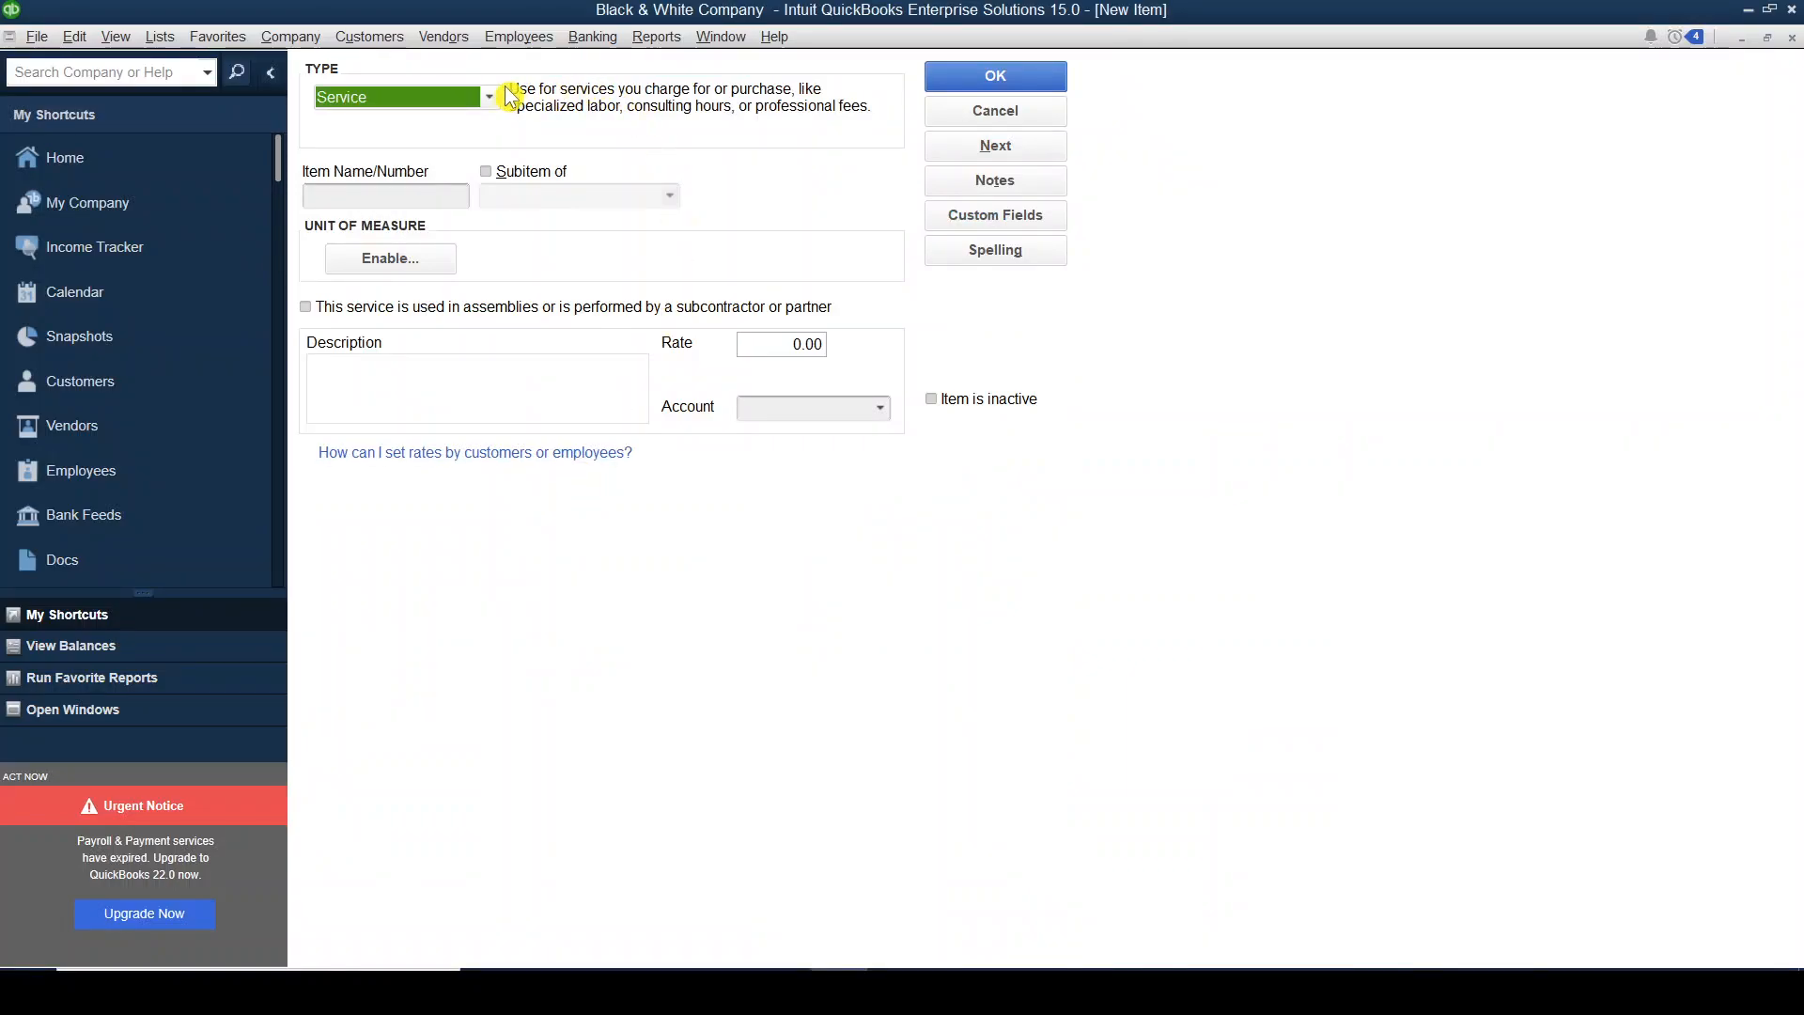
left_click(491, 98)
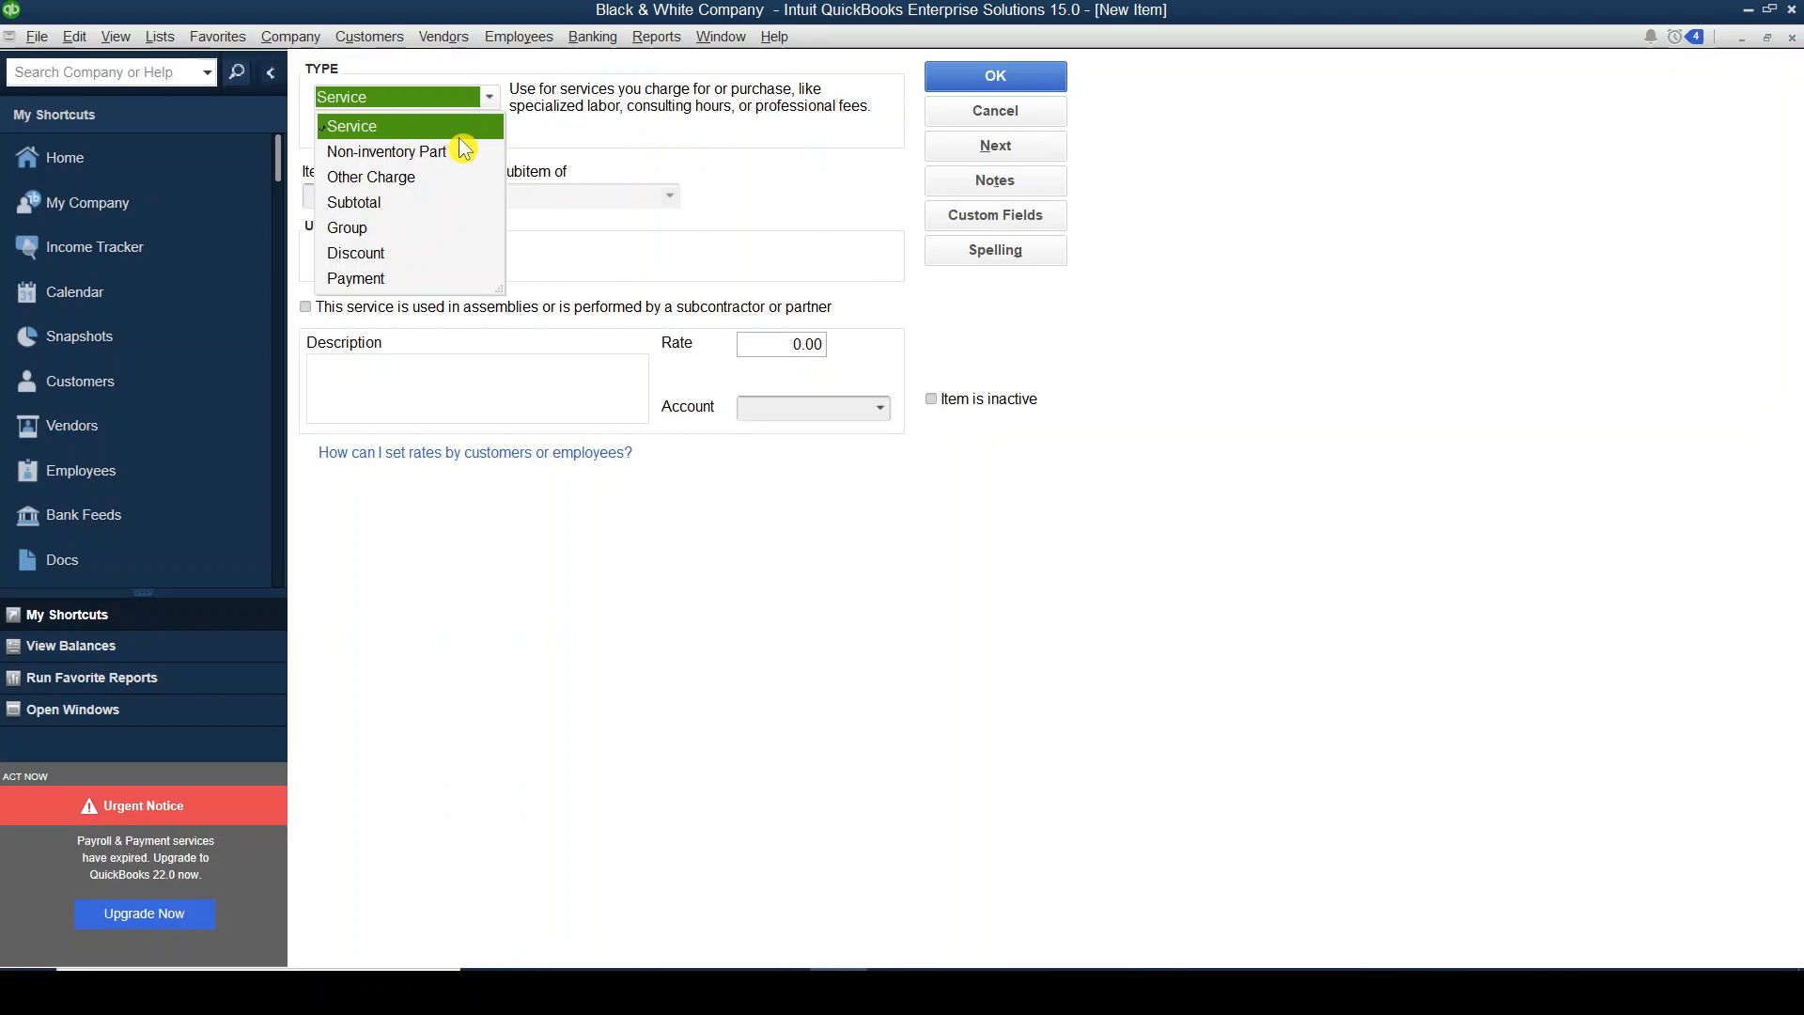
left_click(492, 100)
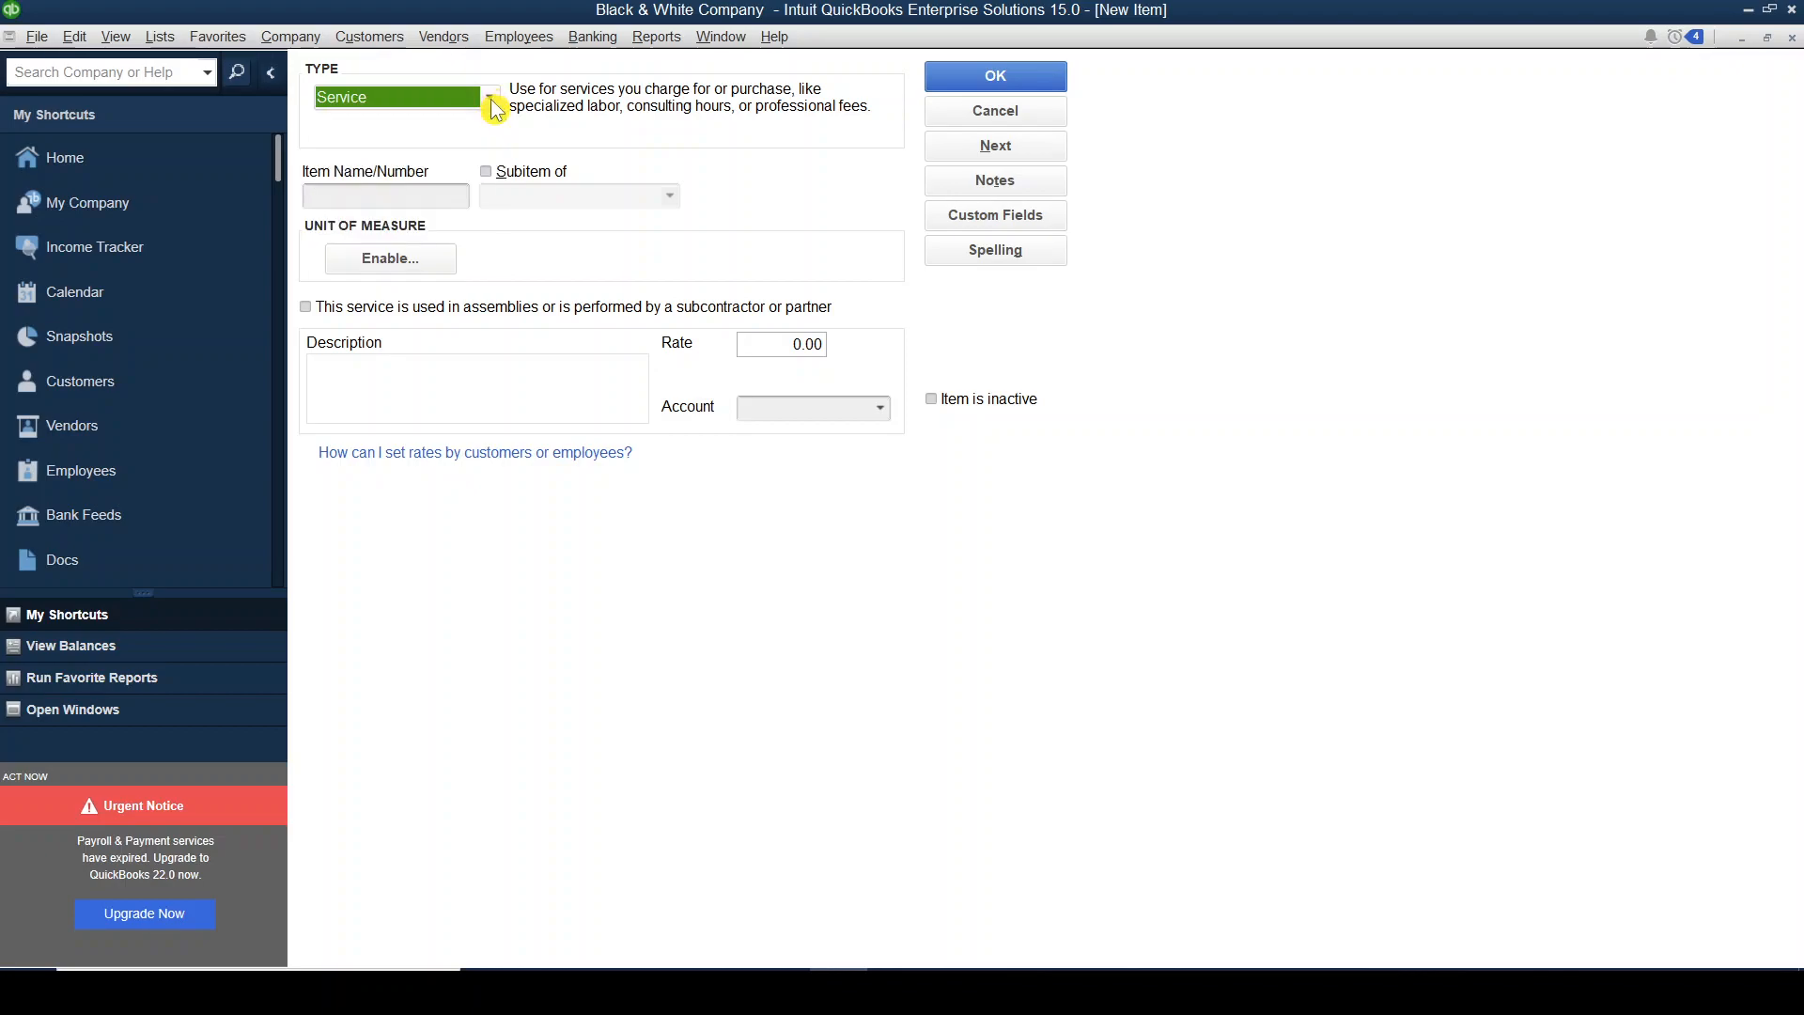
left_click(493, 102)
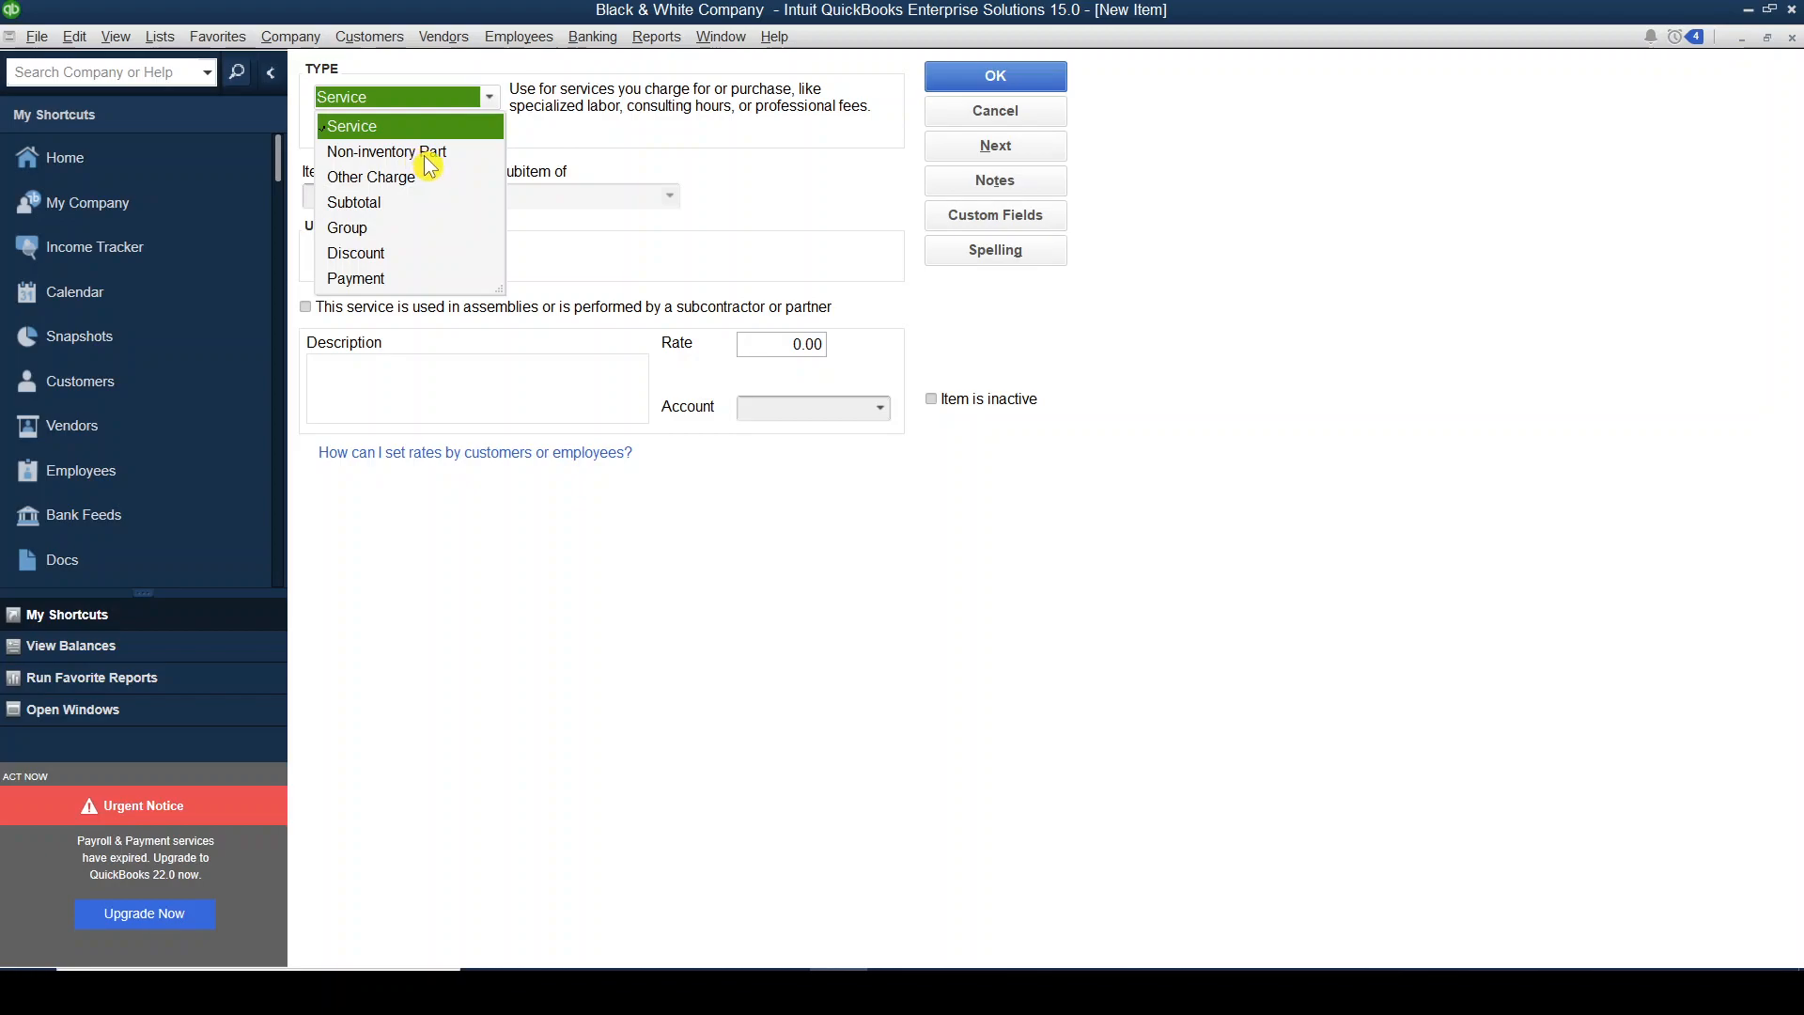
left_click(496, 102)
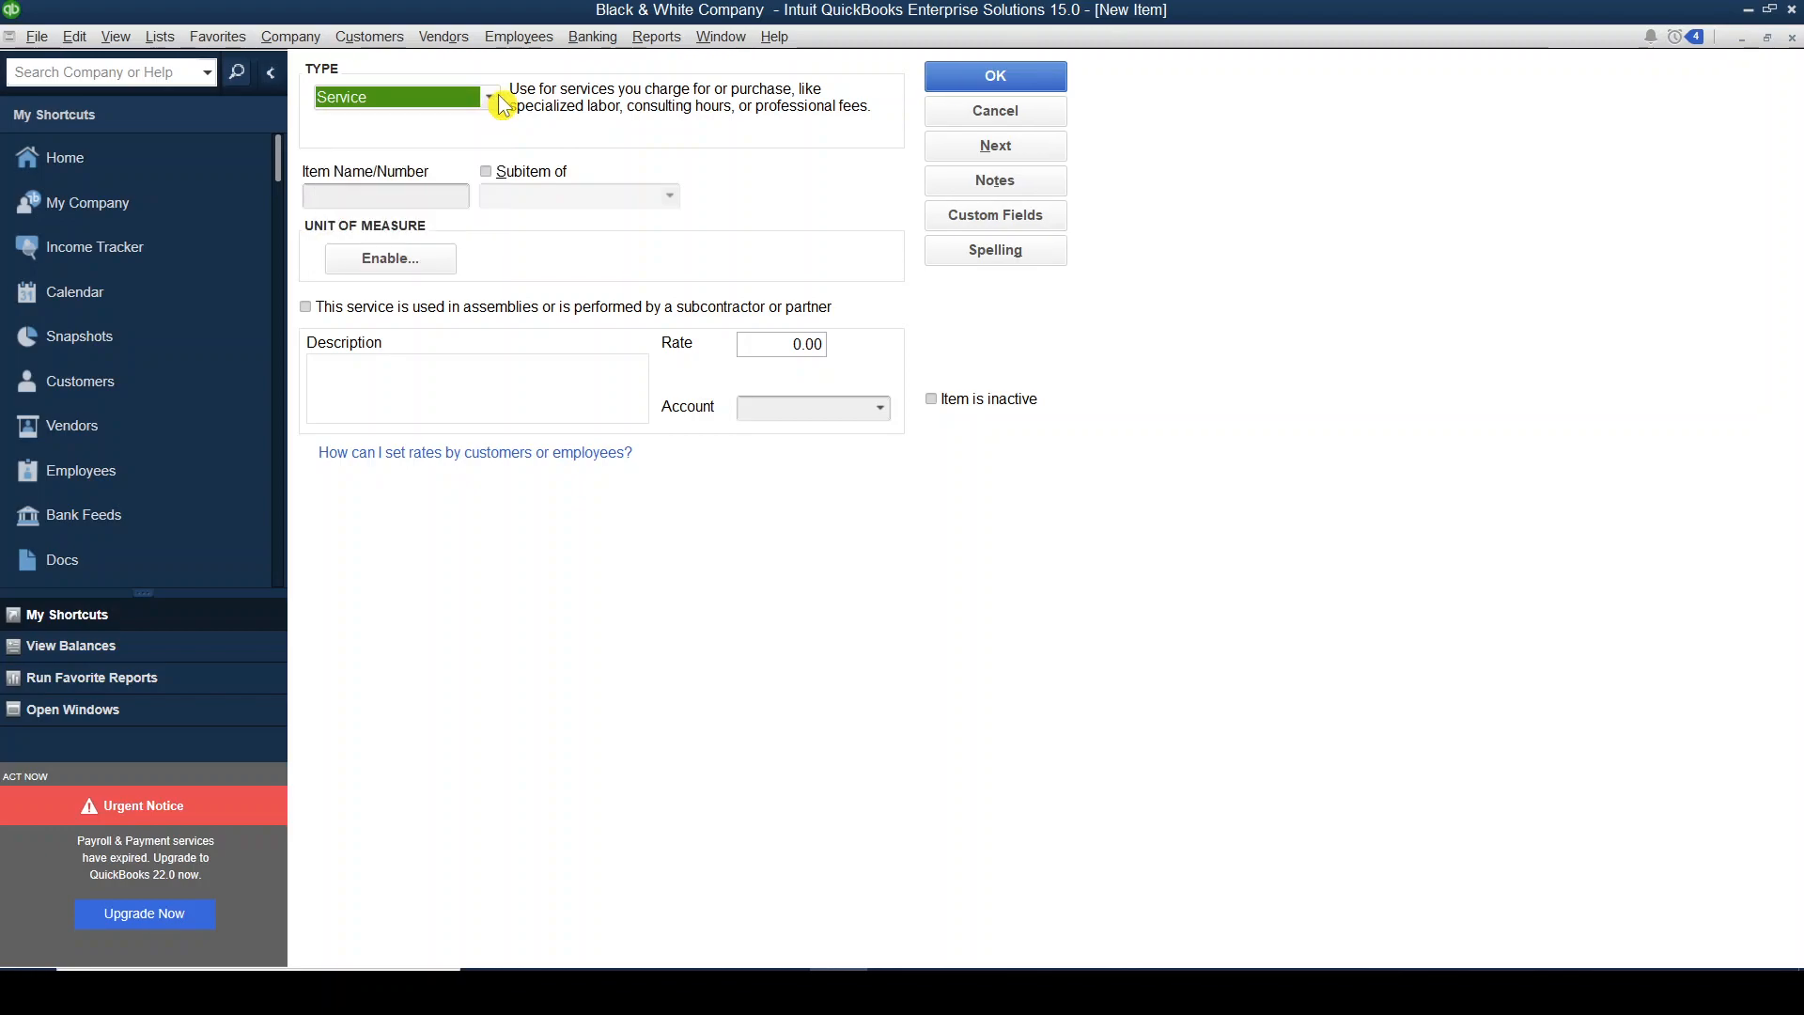
left_click(492, 103)
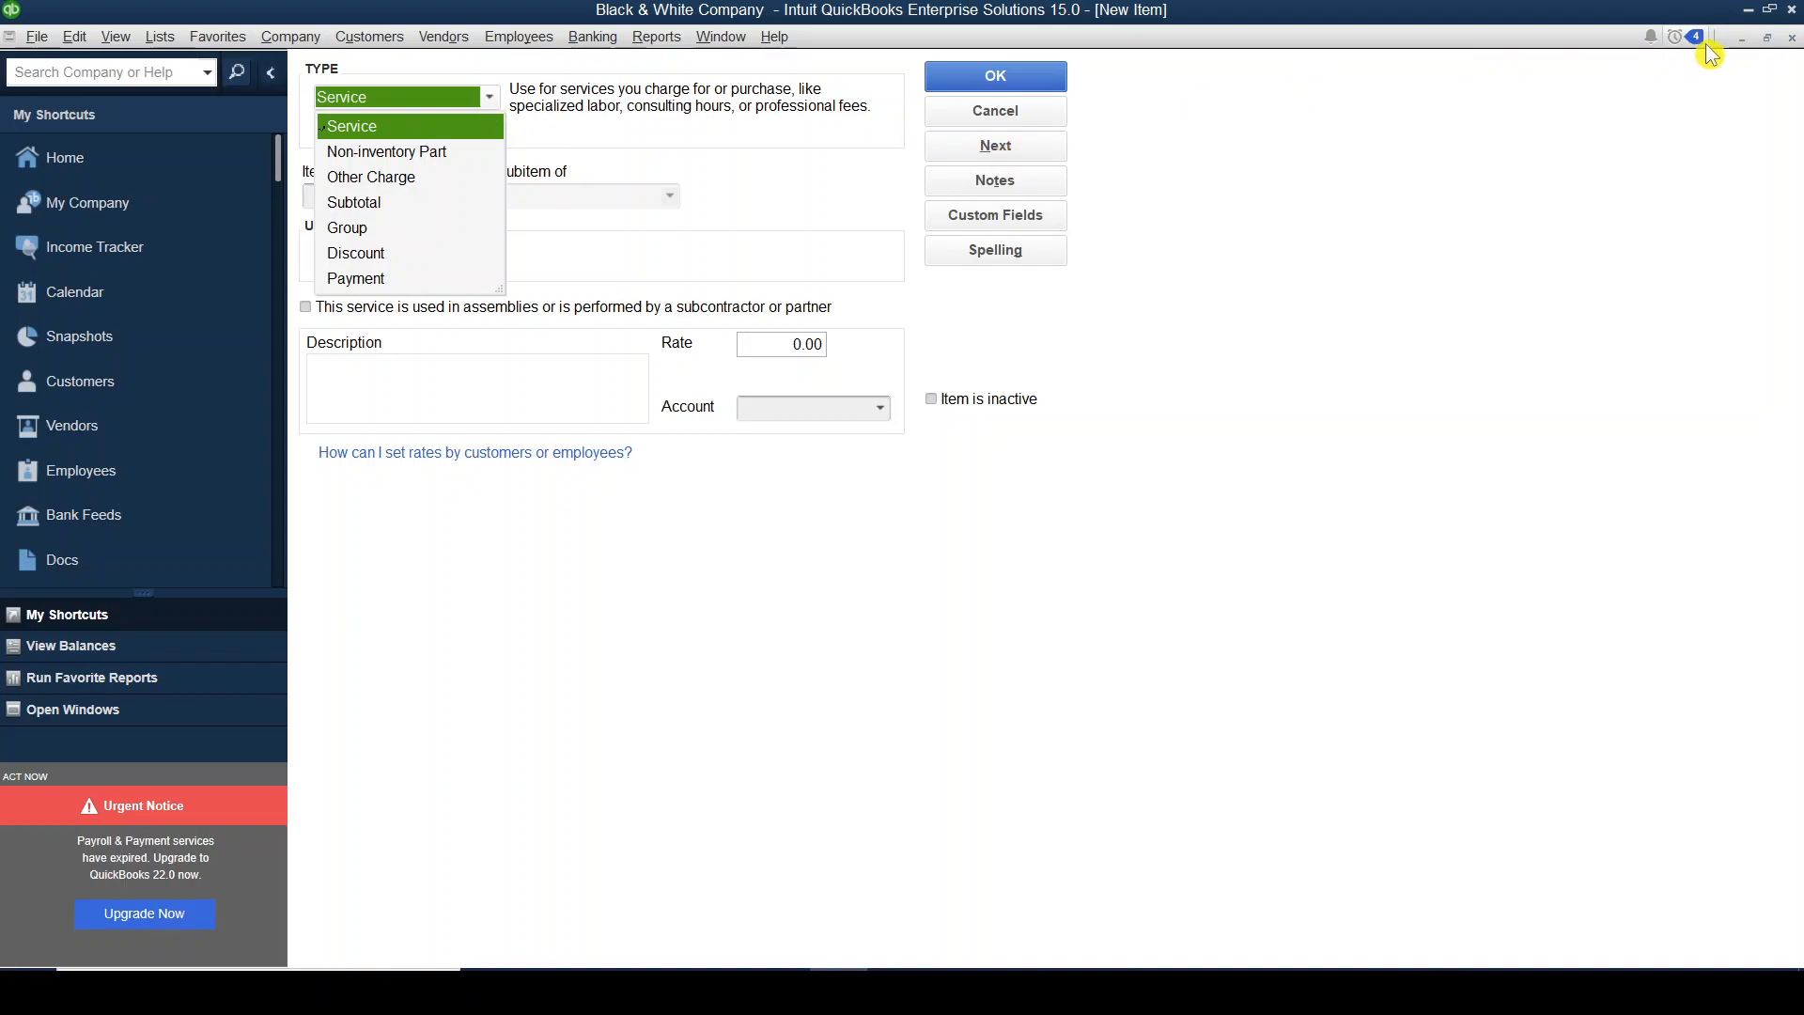
- Discard the new item without saving and close the Item List and Home windows
left_click(1791, 38)
left_click(1792, 38)
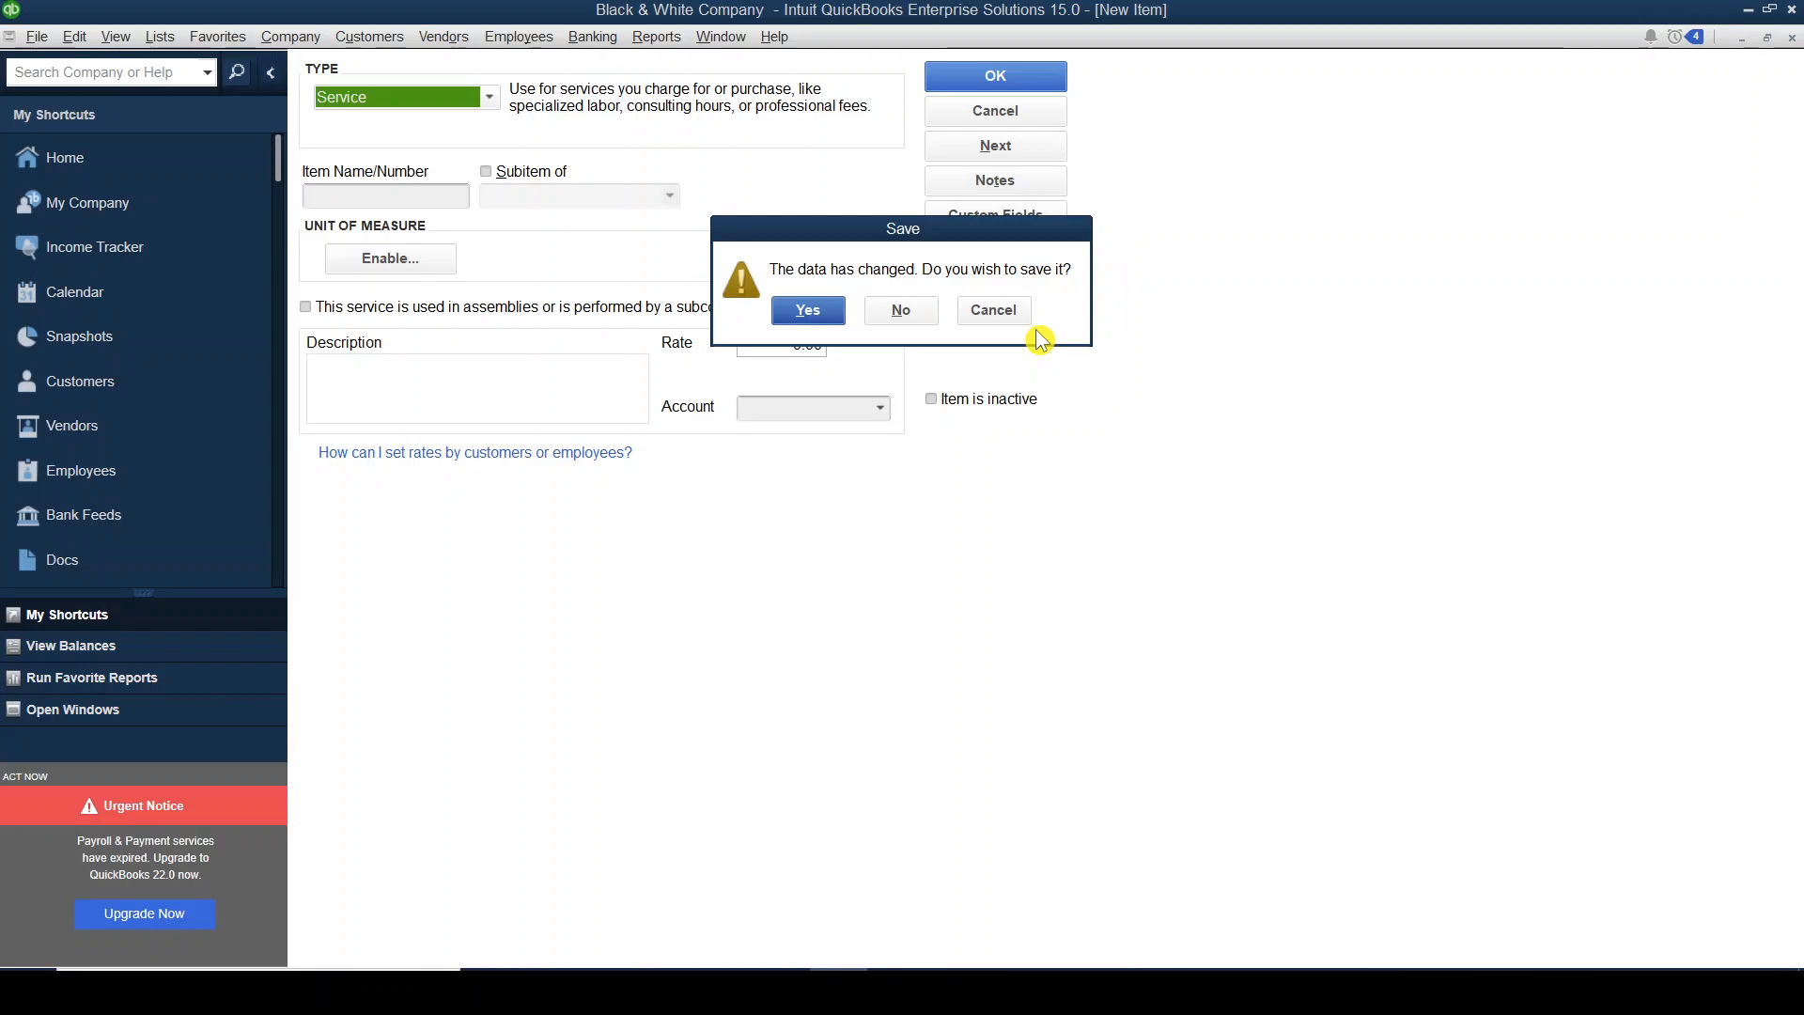
left_click(900, 311)
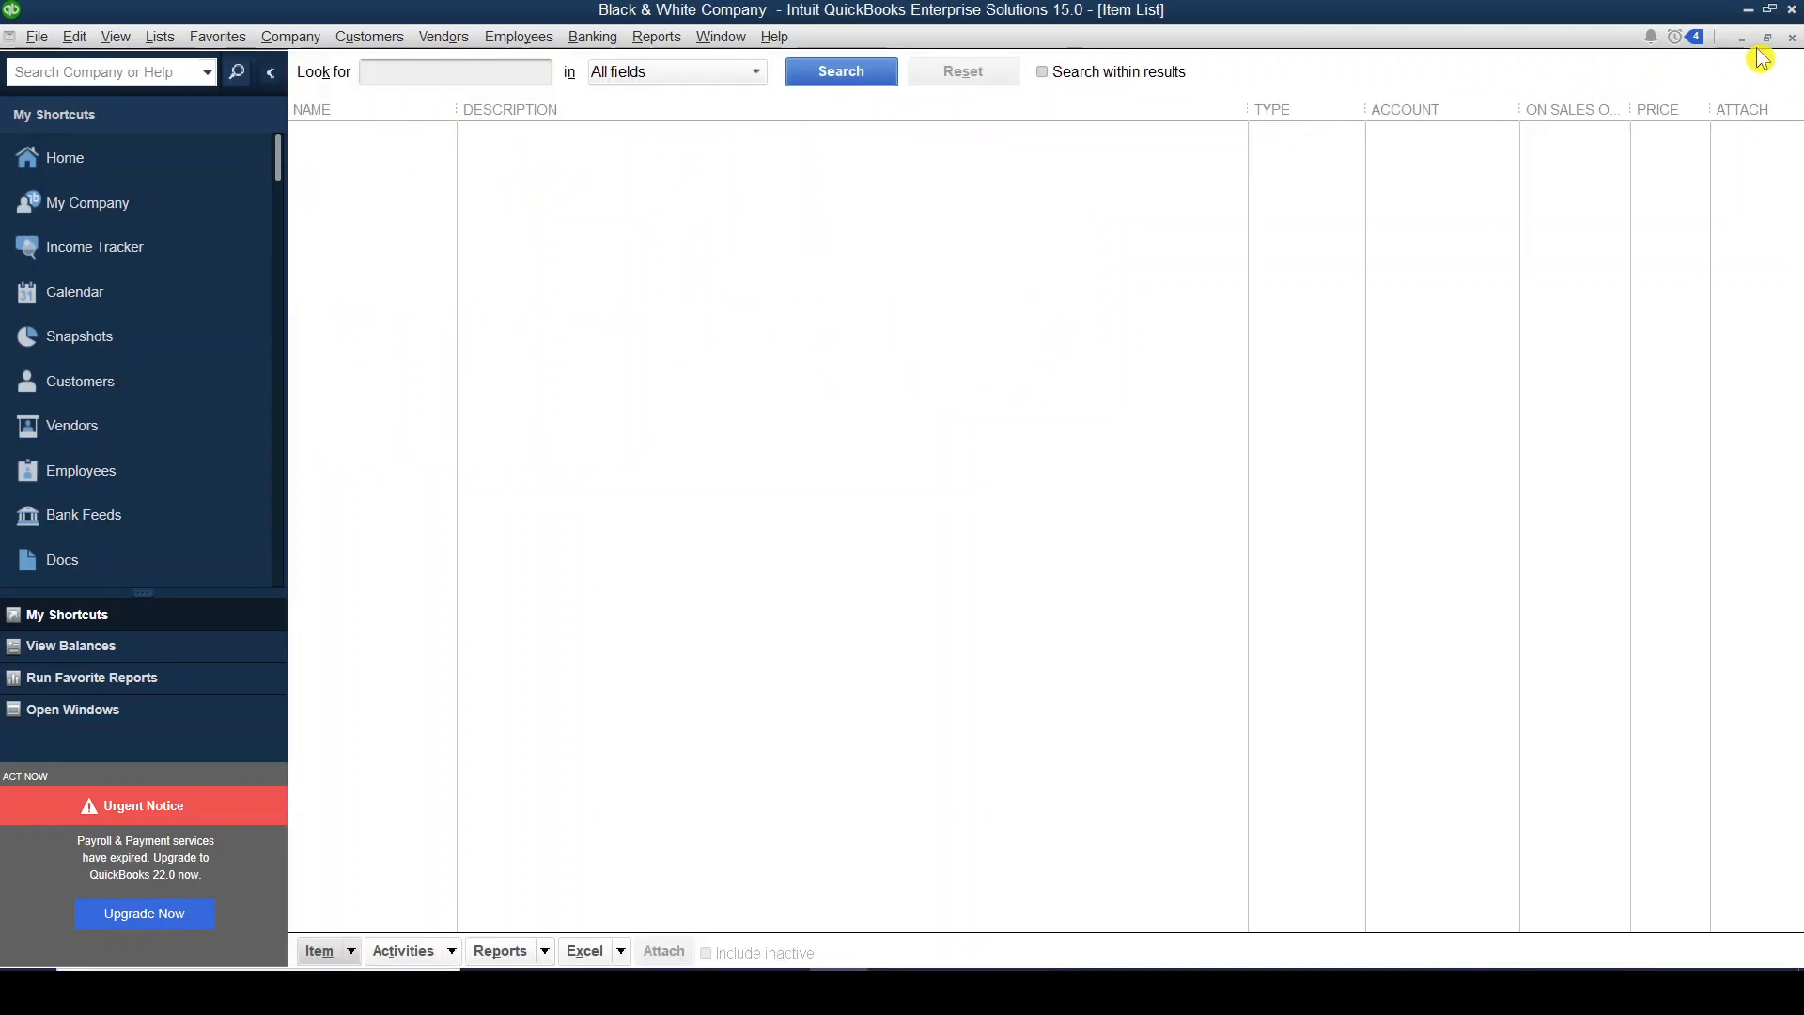
left_click(1792, 42)
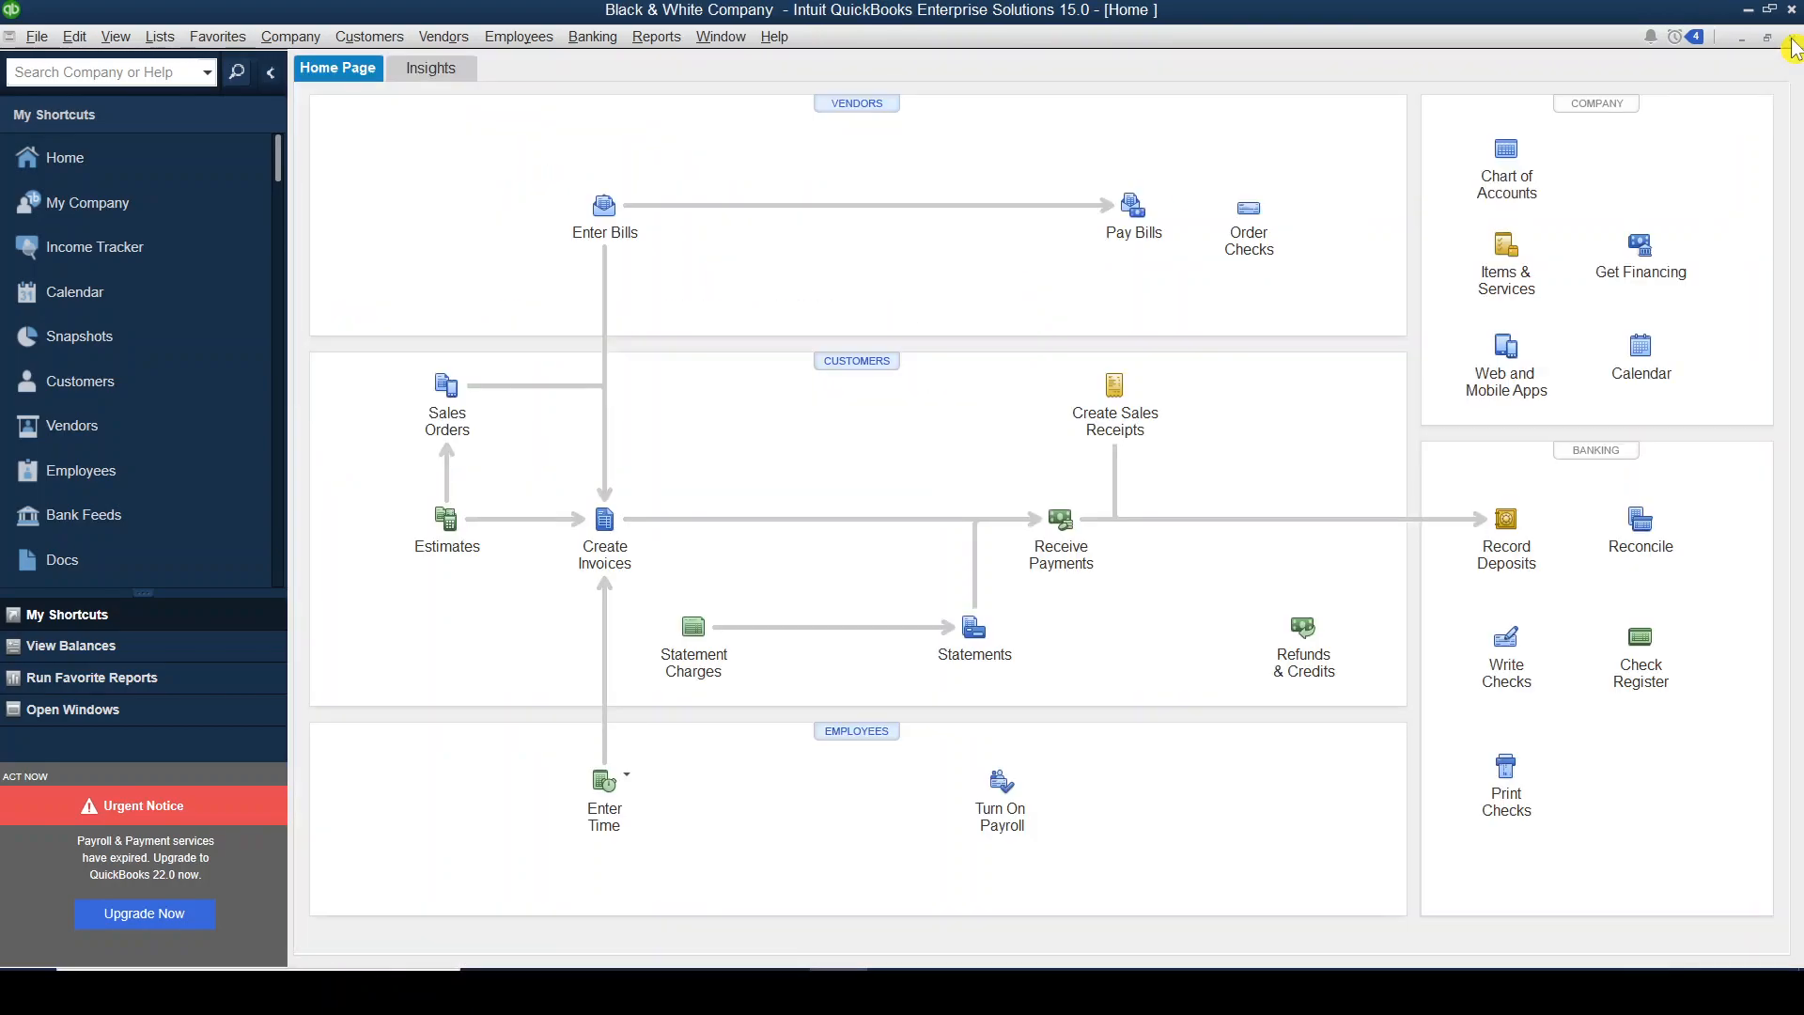
left_click(1793, 42)
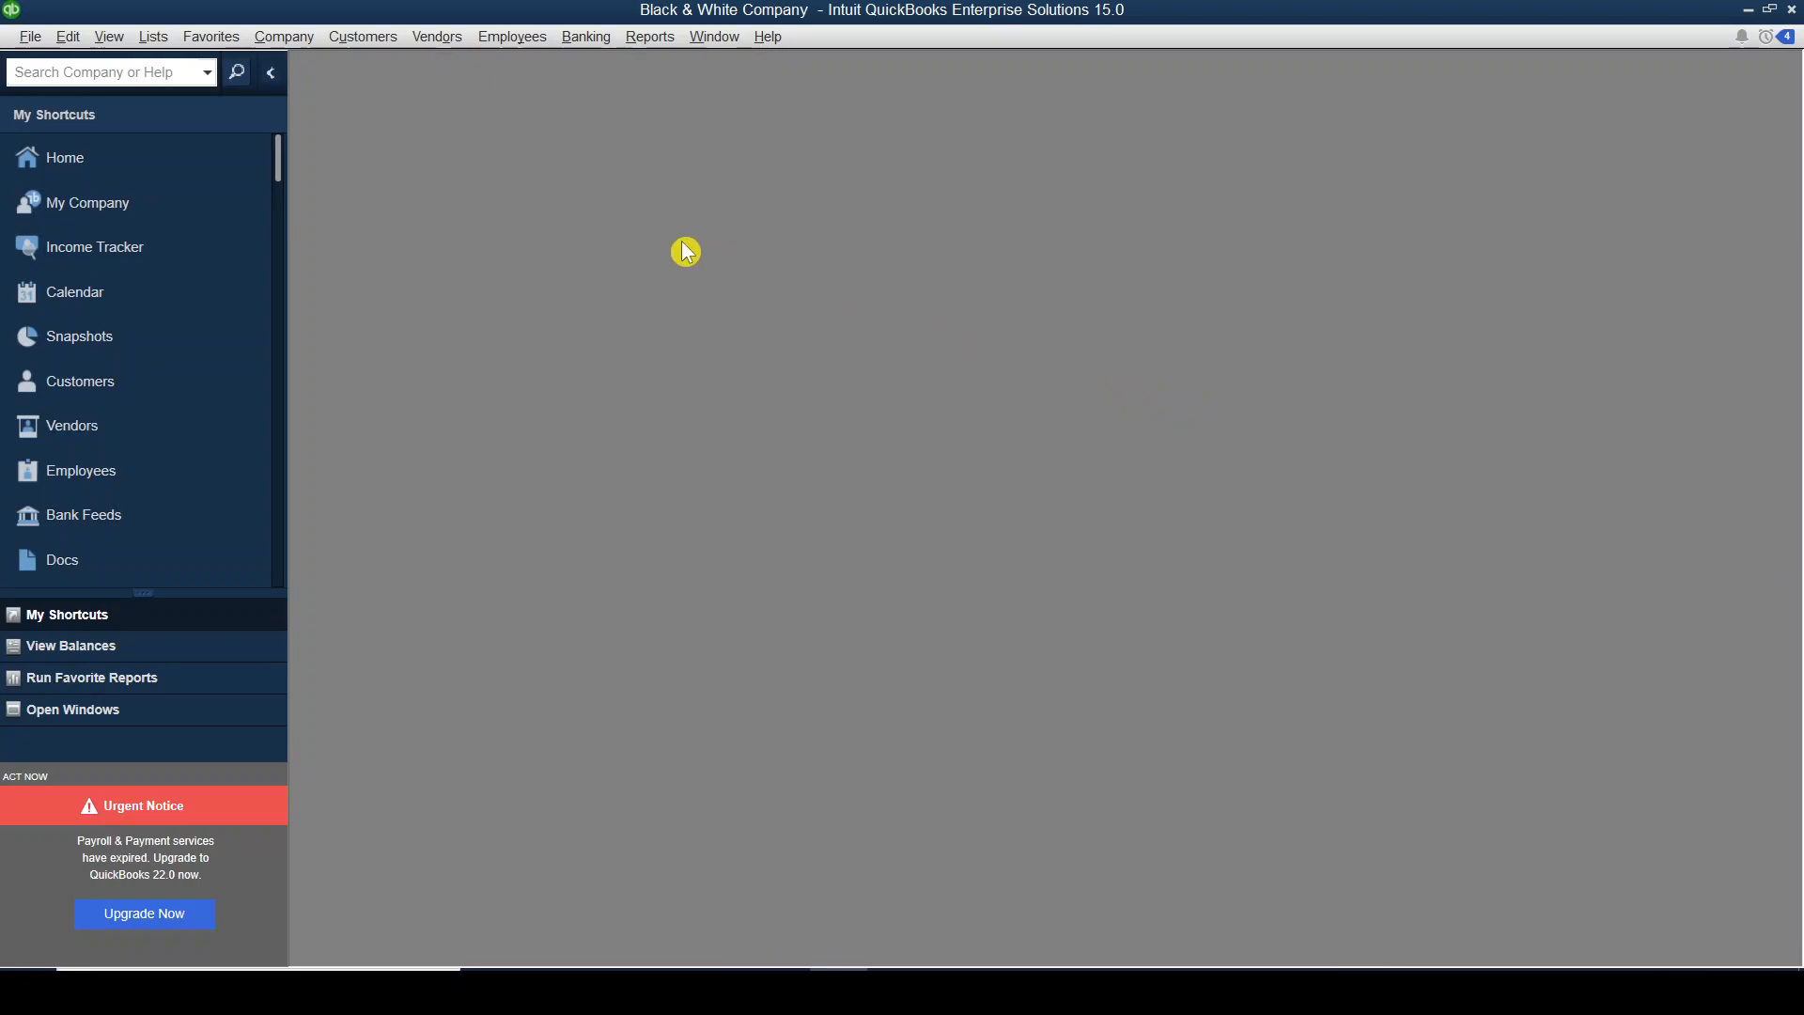
- Activate inventory and purchase orders in the company preferences for Items & Inventory and save the change
left_click(69, 37)
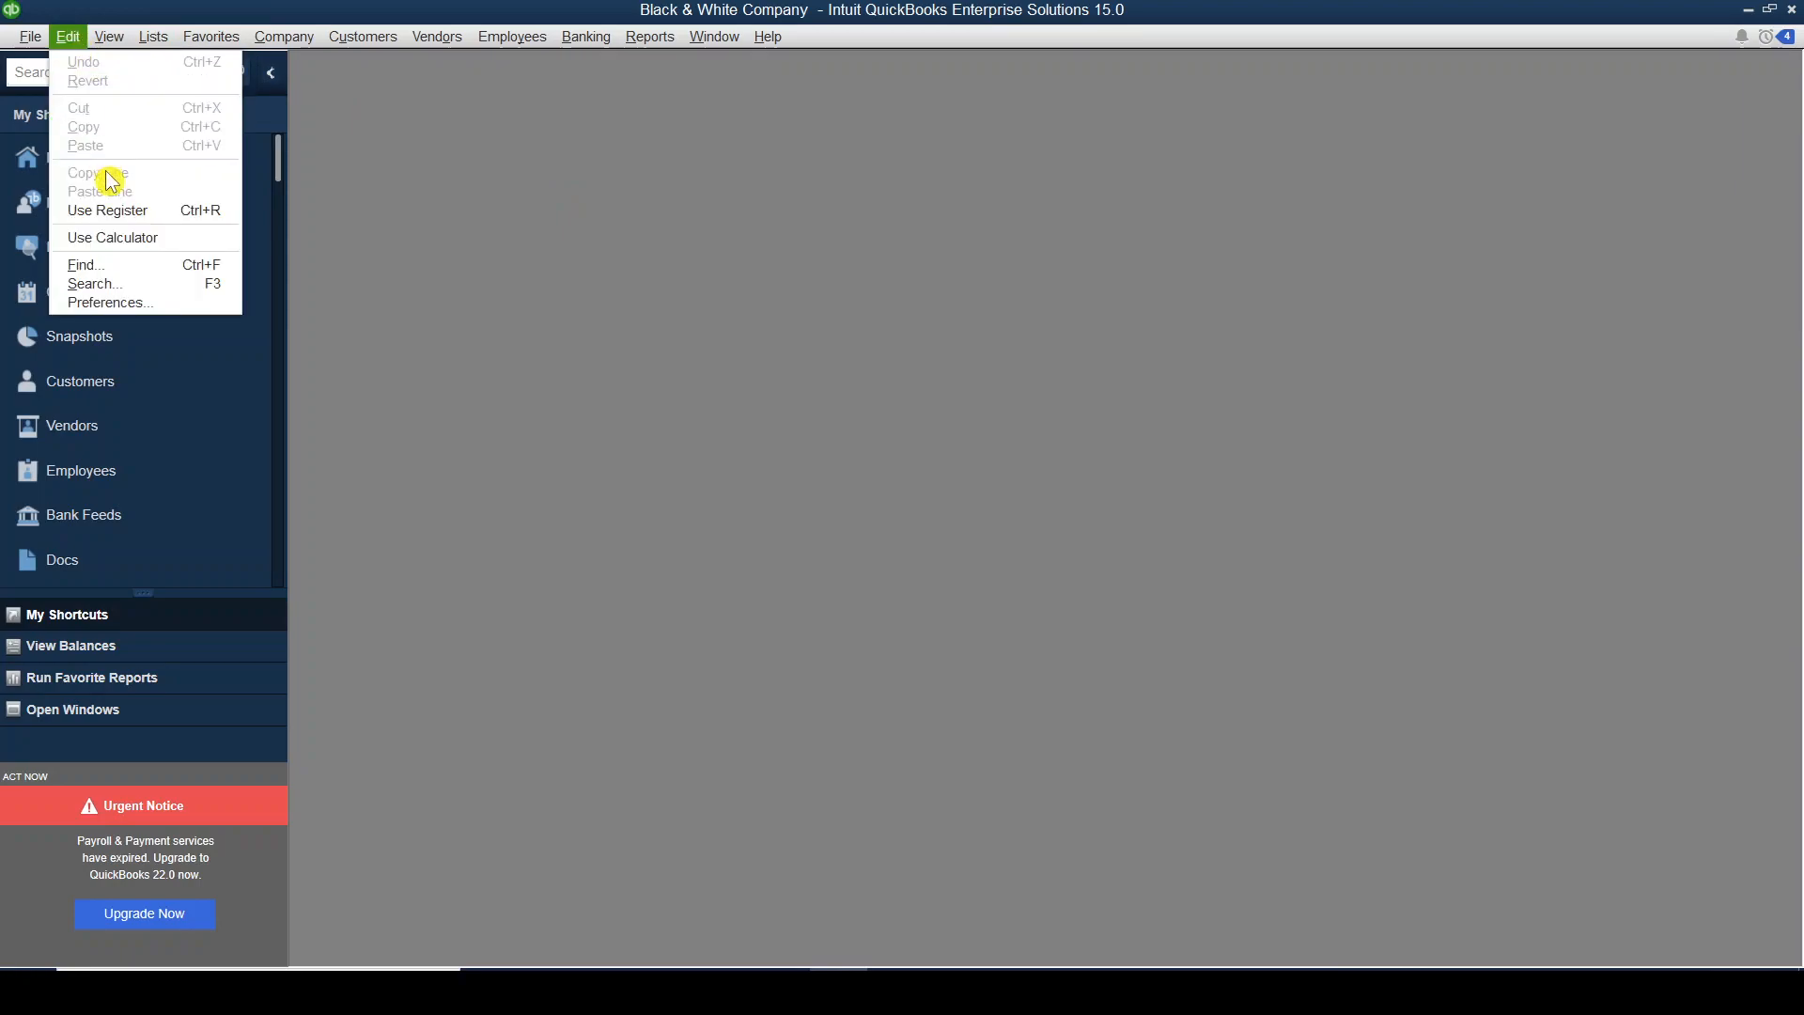
left_click(158, 305)
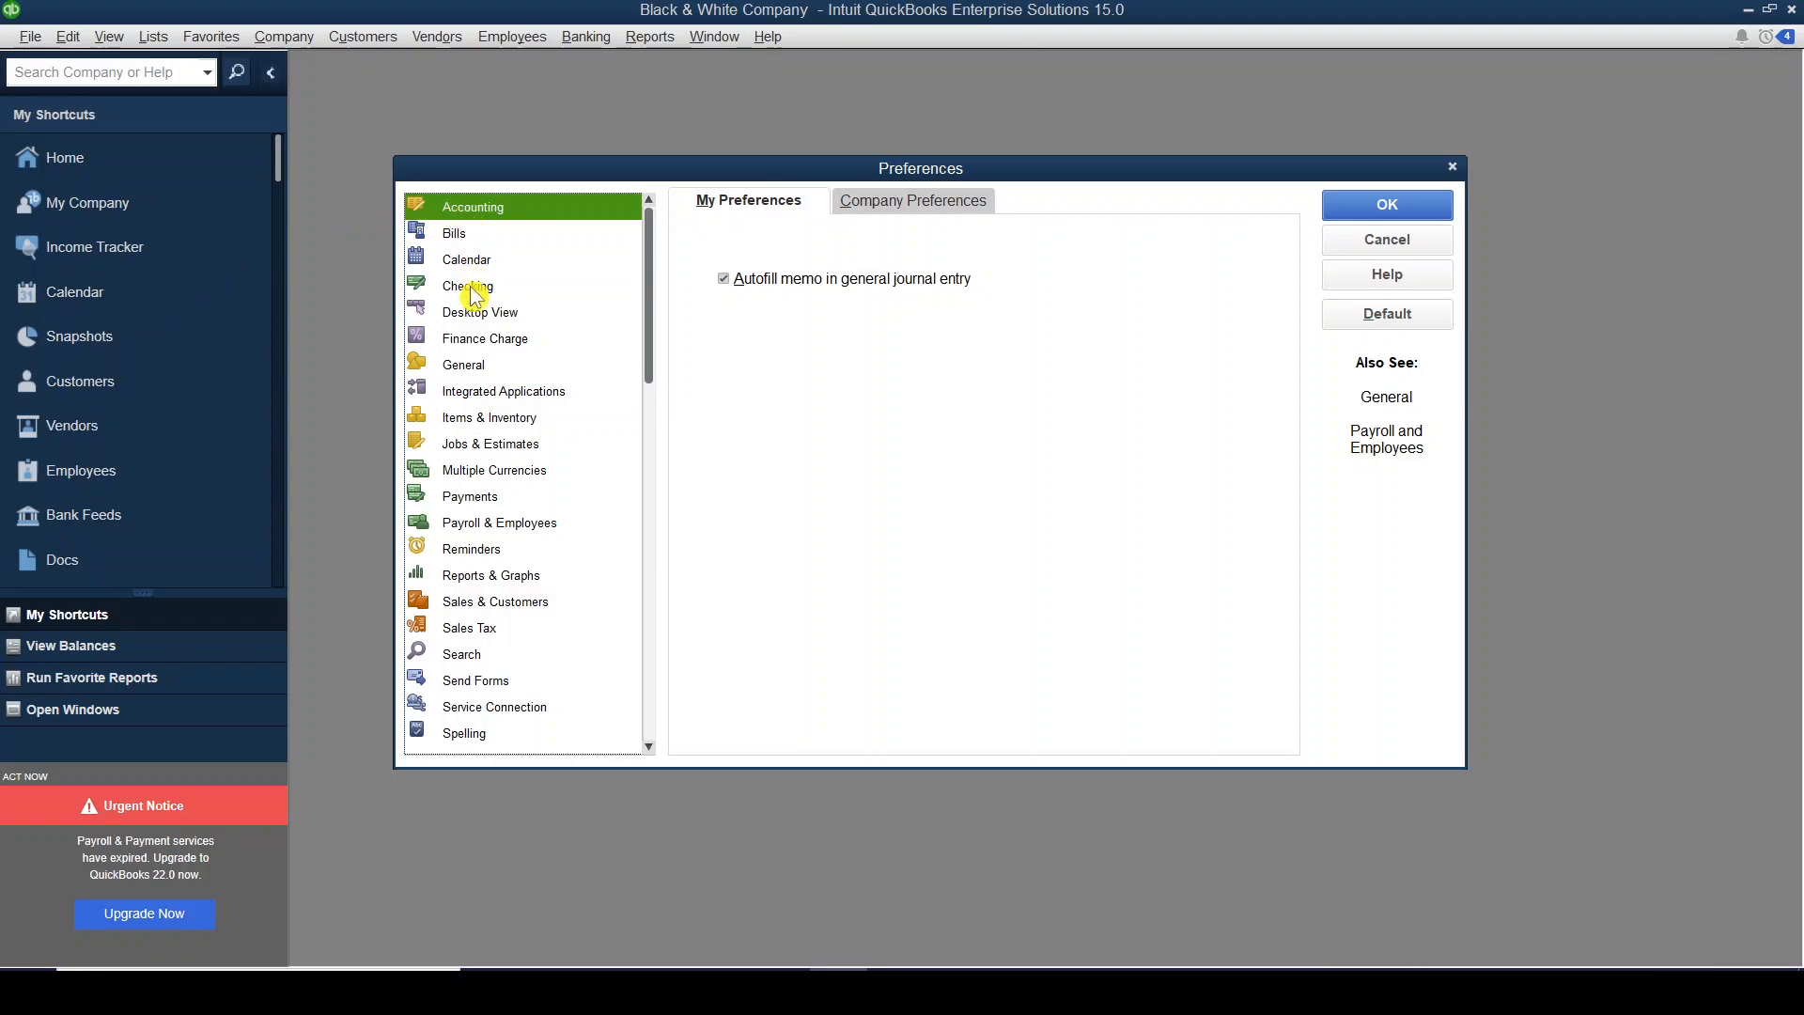
left_click(542, 421)
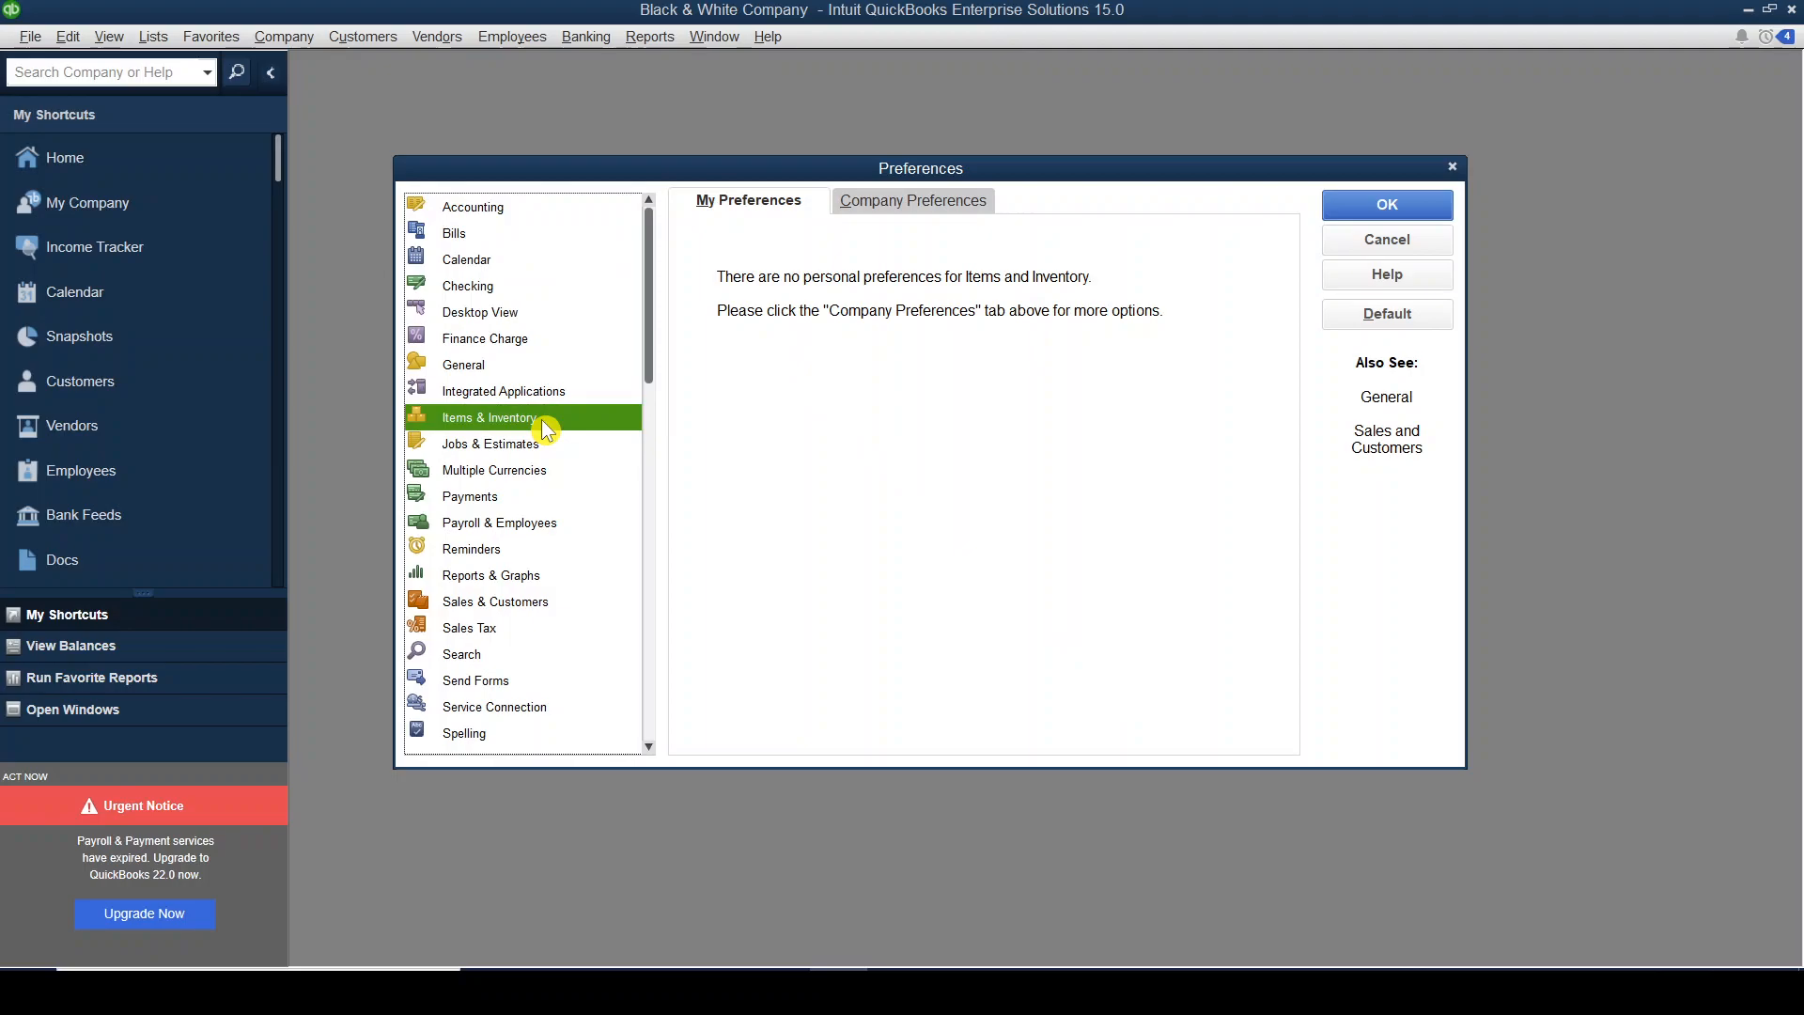
left_click(887, 208)
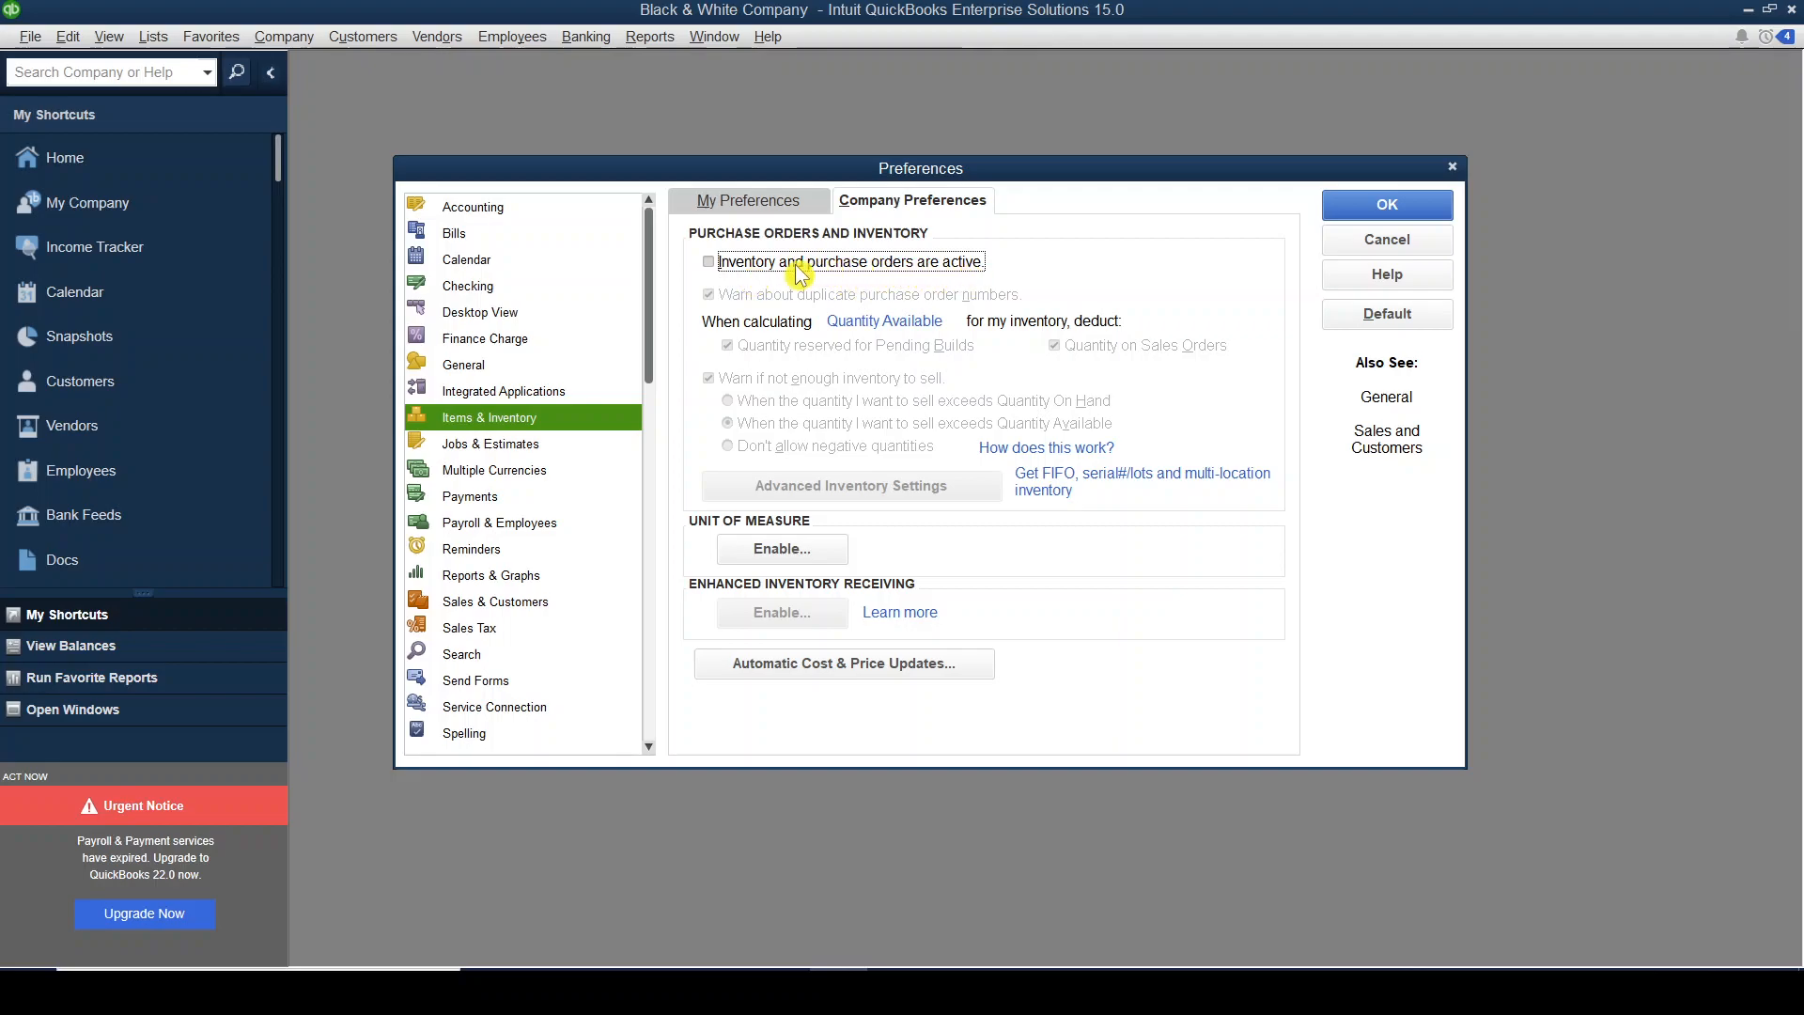
left_click(710, 265)
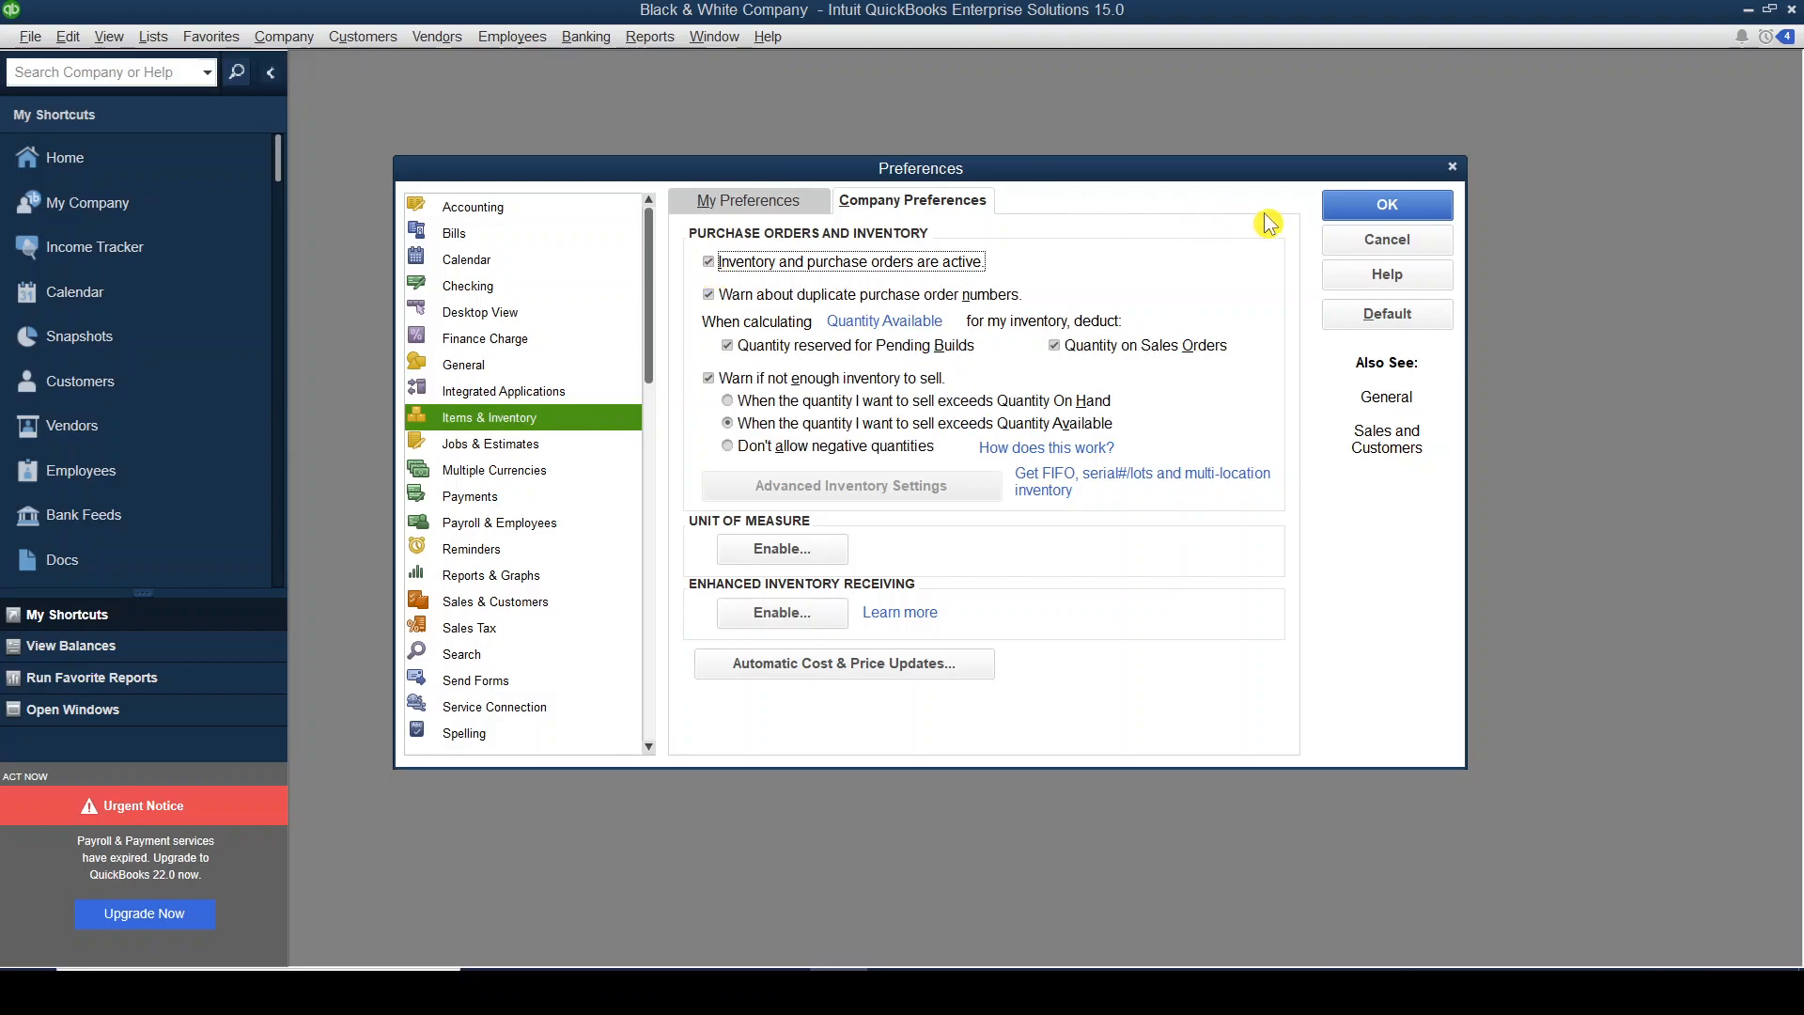
left_click(1362, 219)
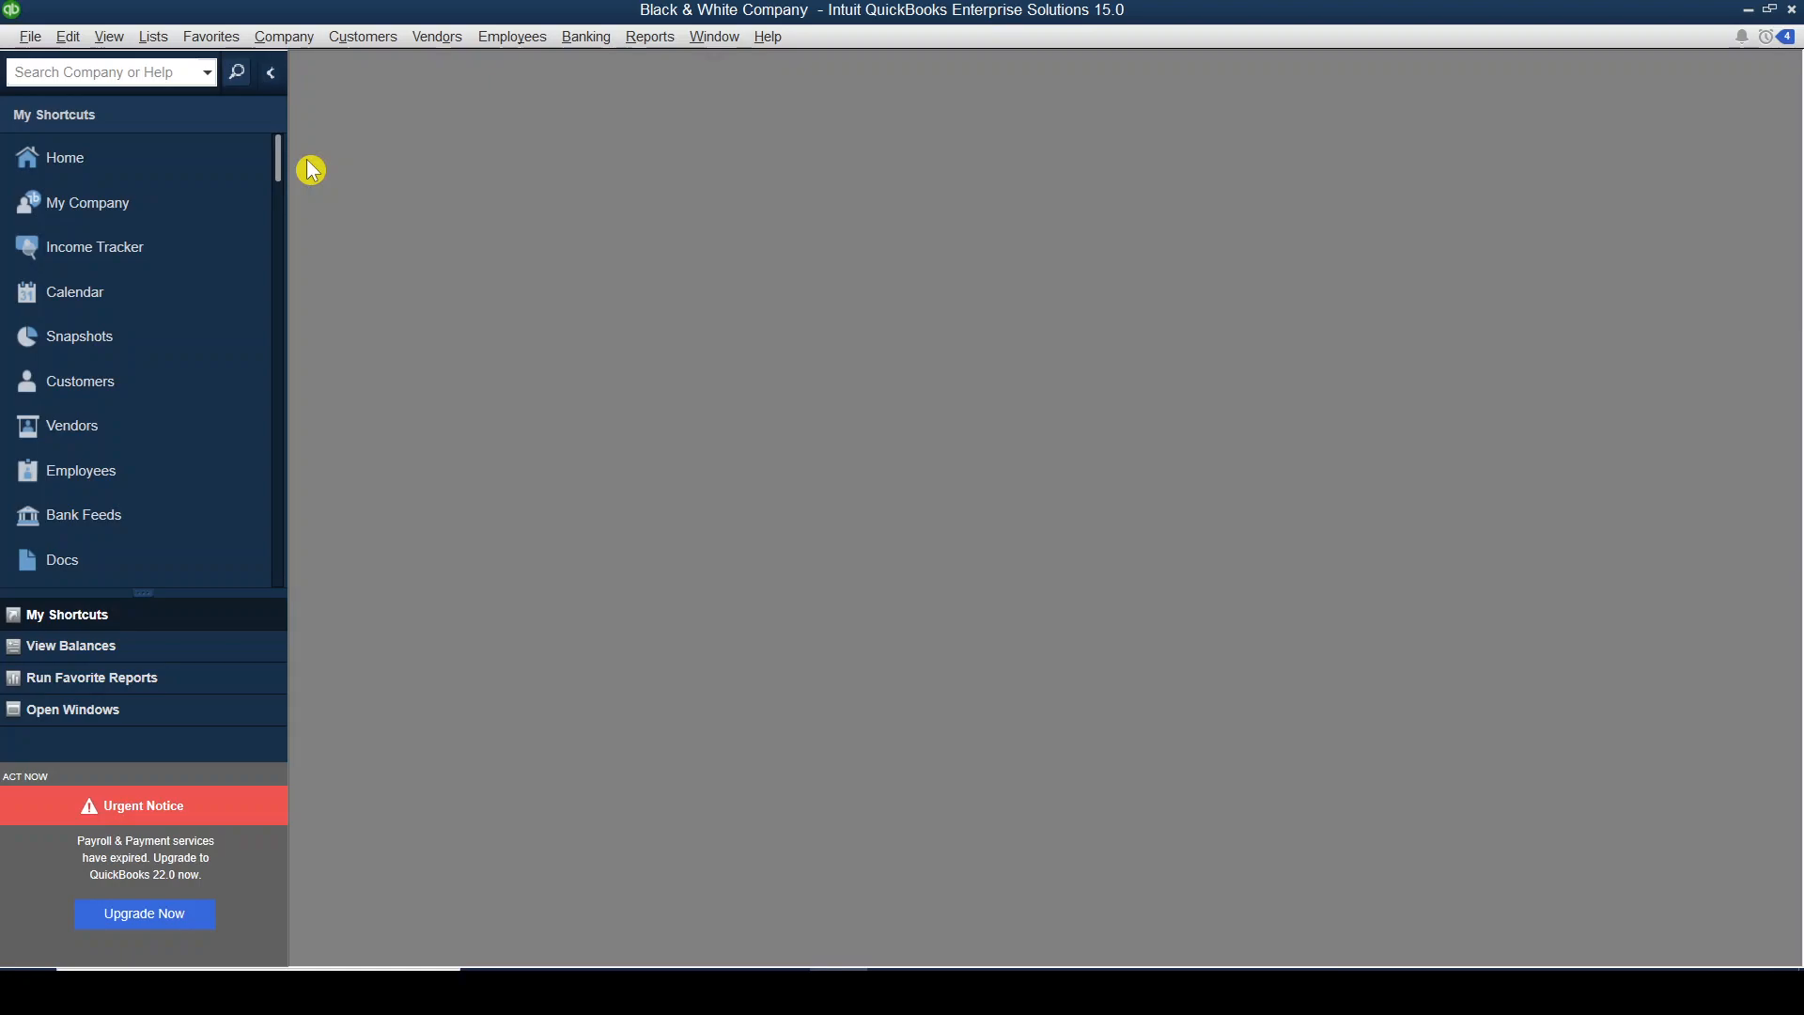
- Reopen the Home page and display the Item List maximized
left_click(106, 170)
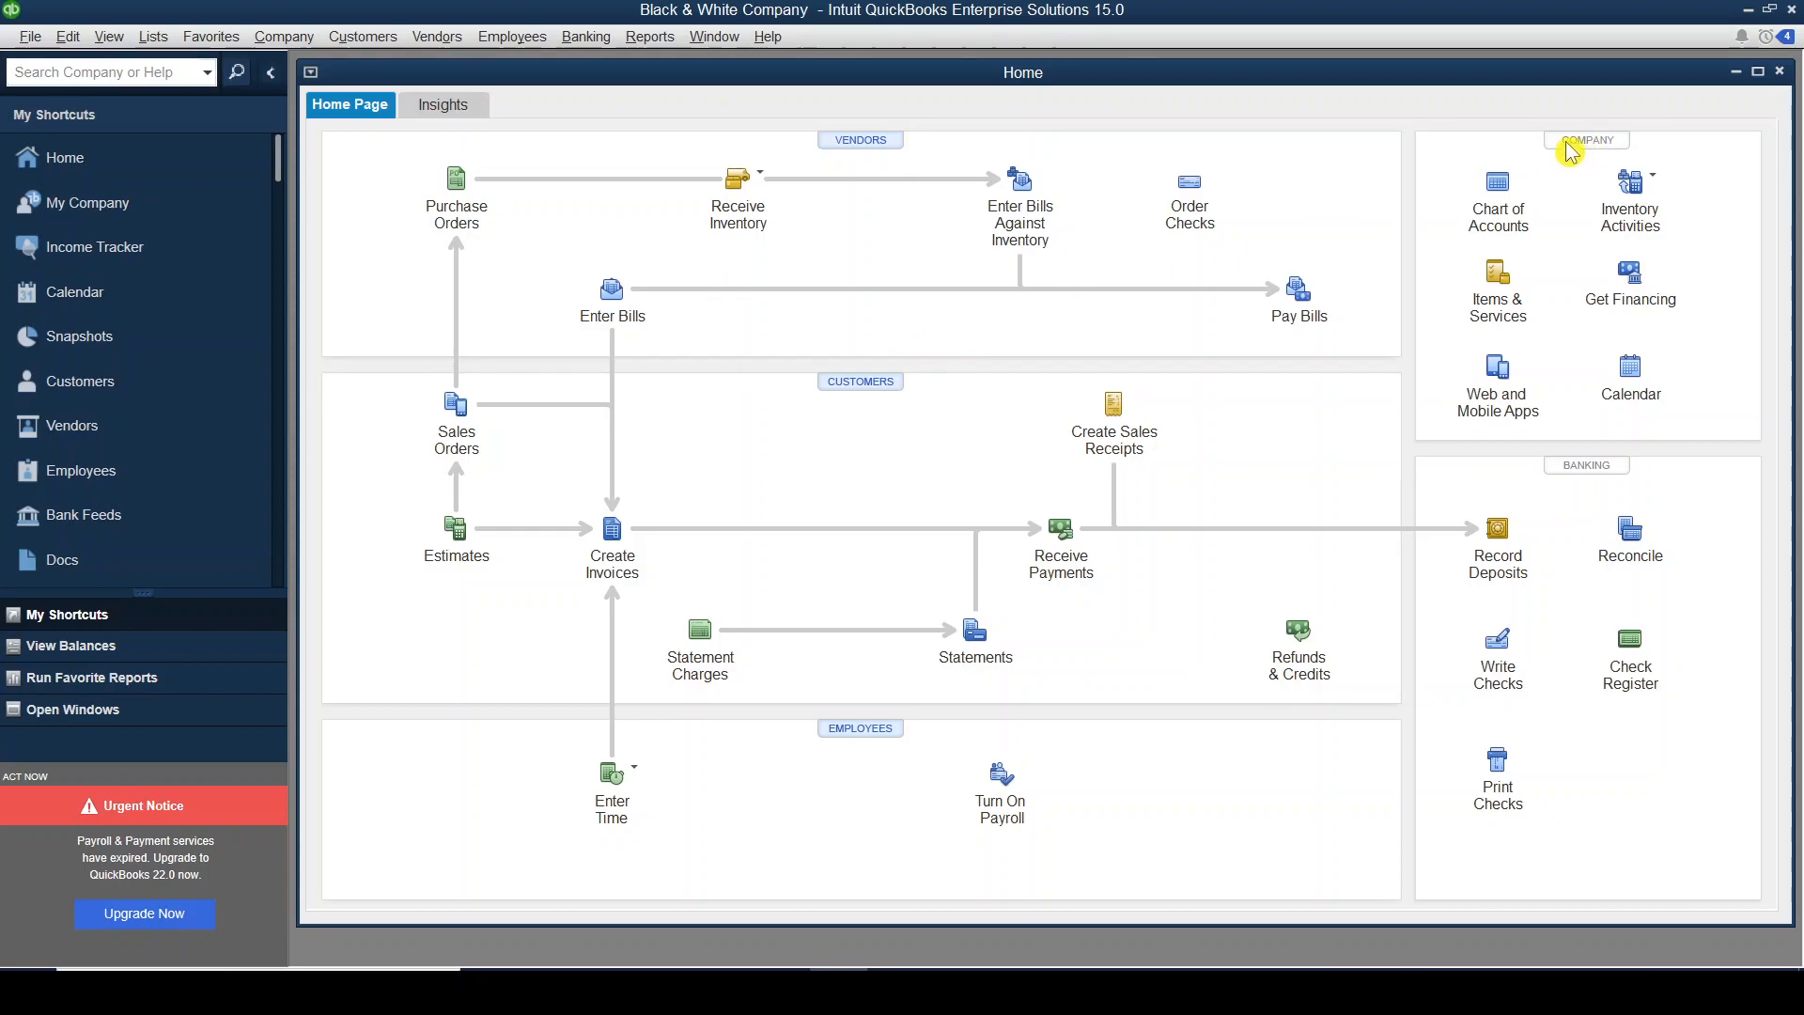
left_click(1508, 276)
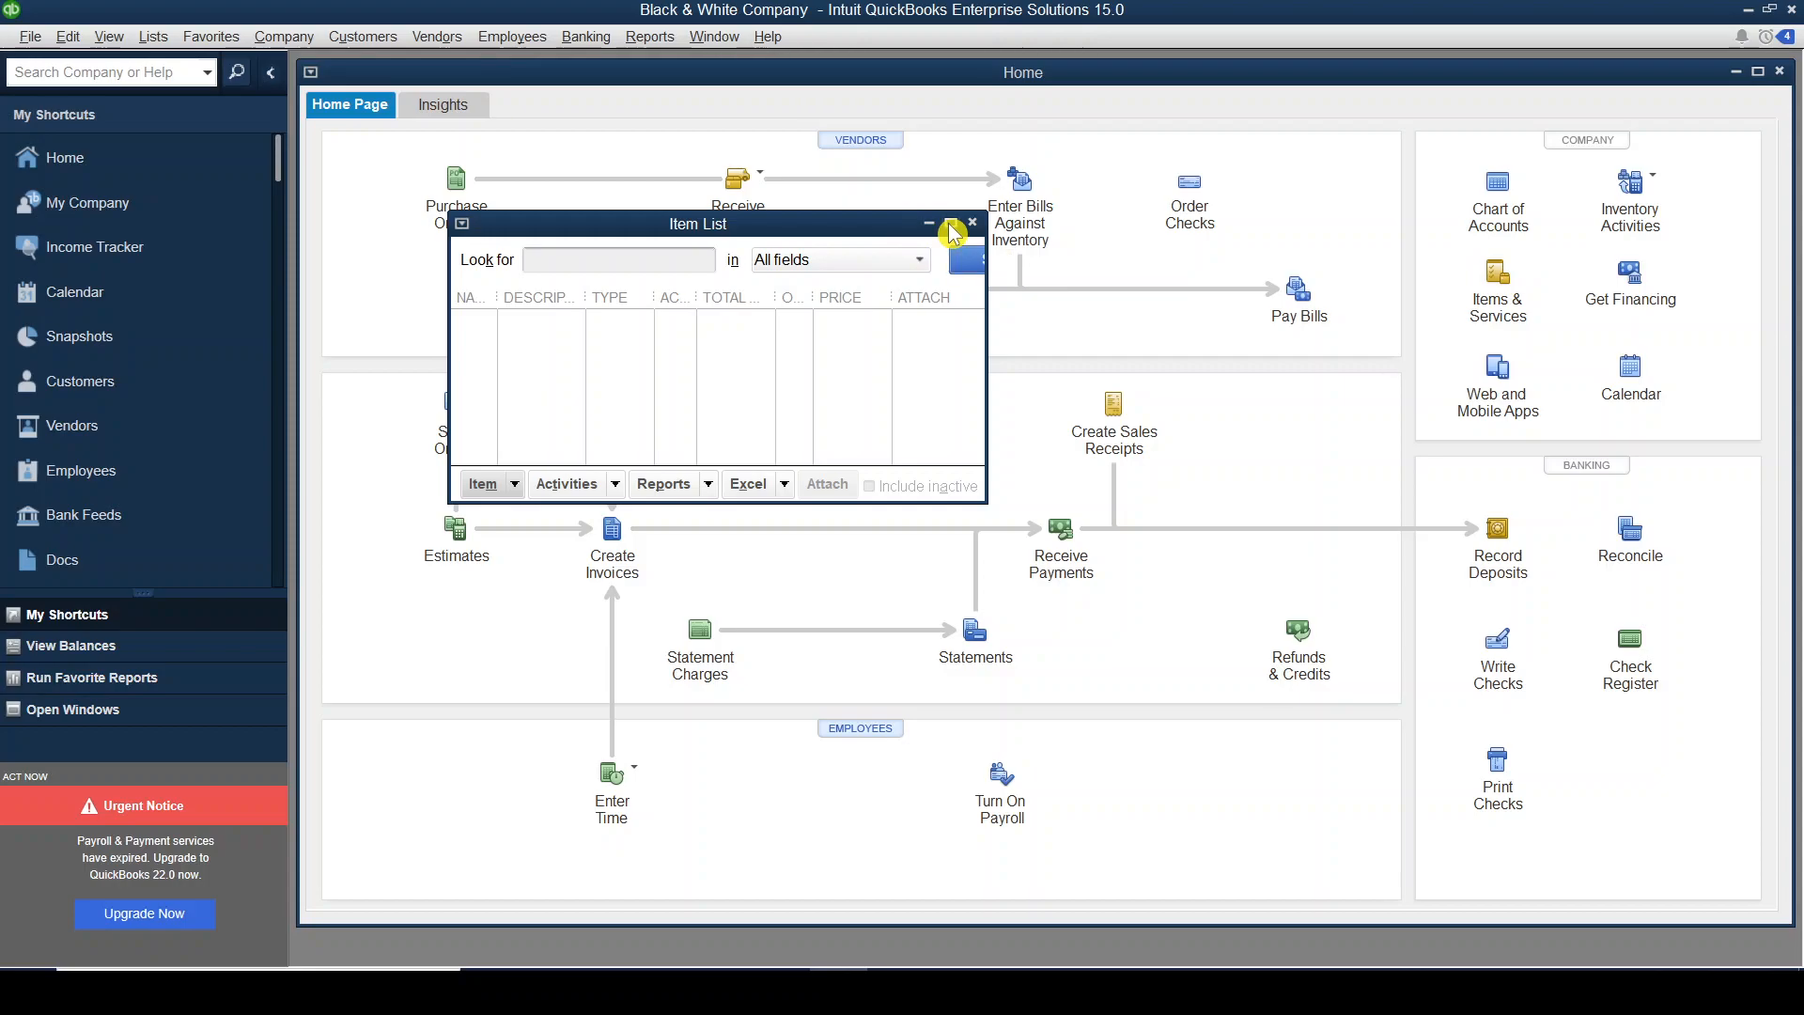
left_click(950, 226)
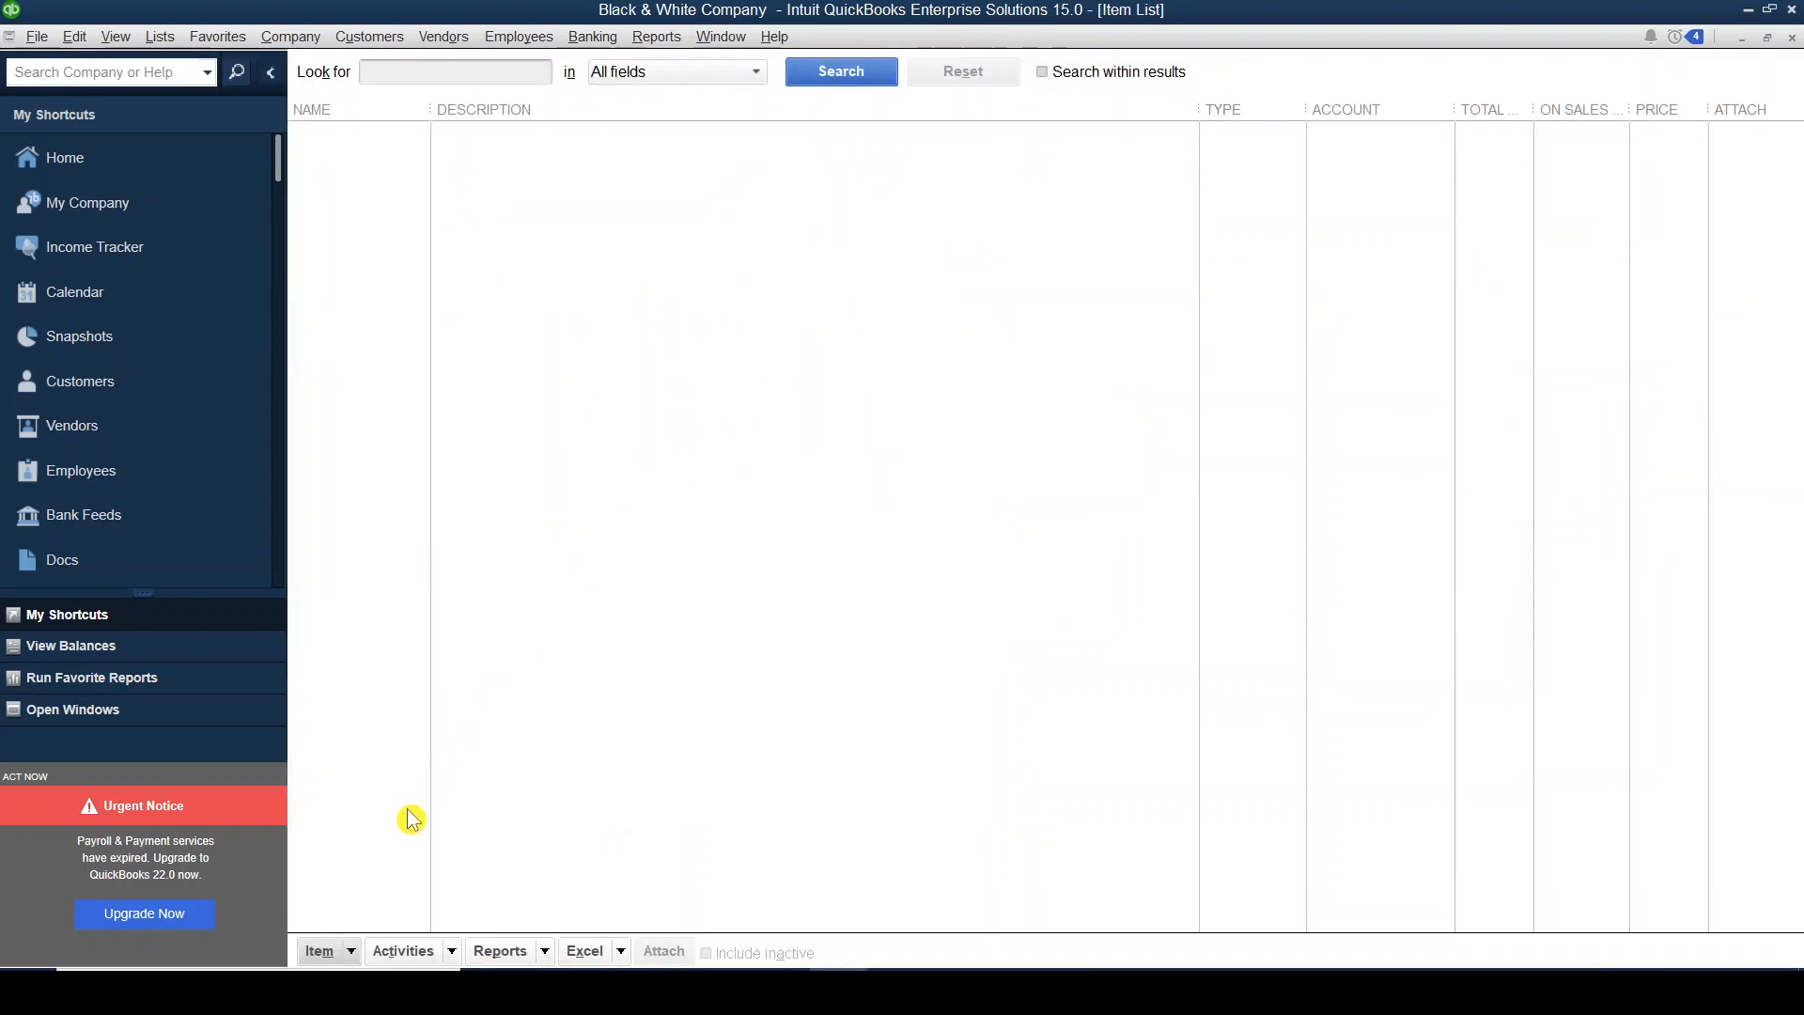
- Start a new item in the Item List with the type Inventory Part
left_click(352, 954)
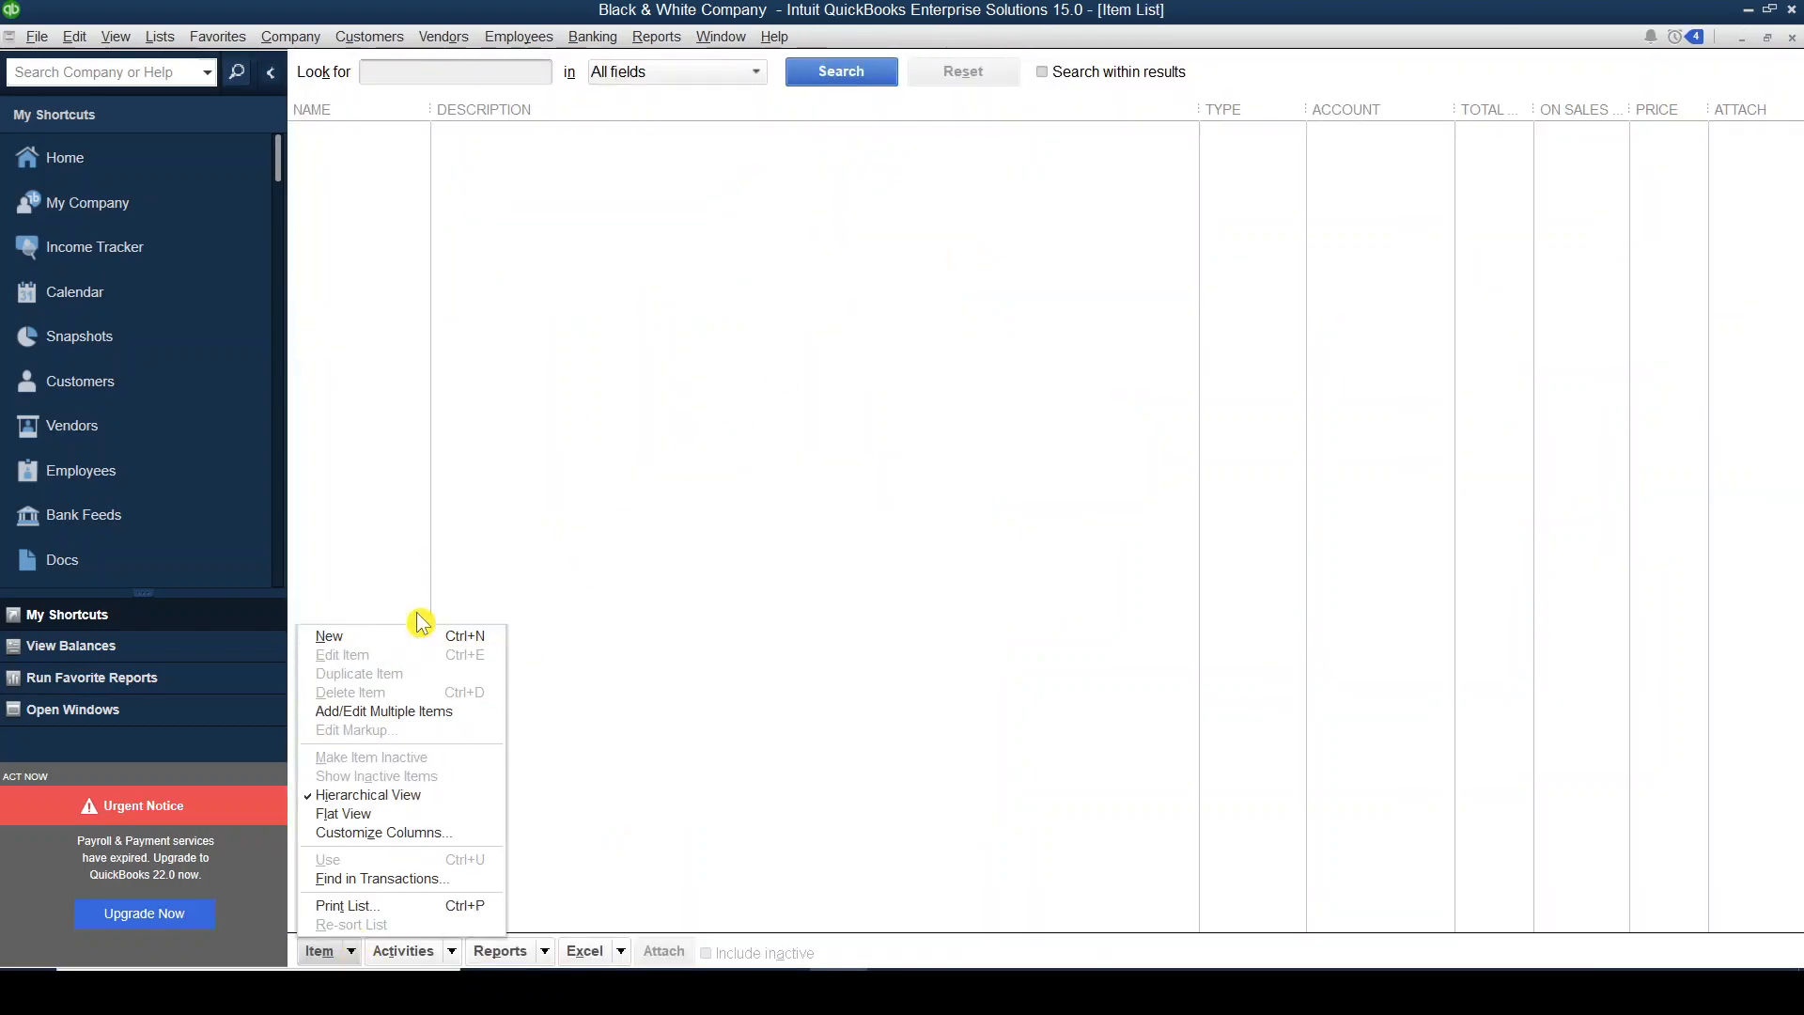
left_click(387, 641)
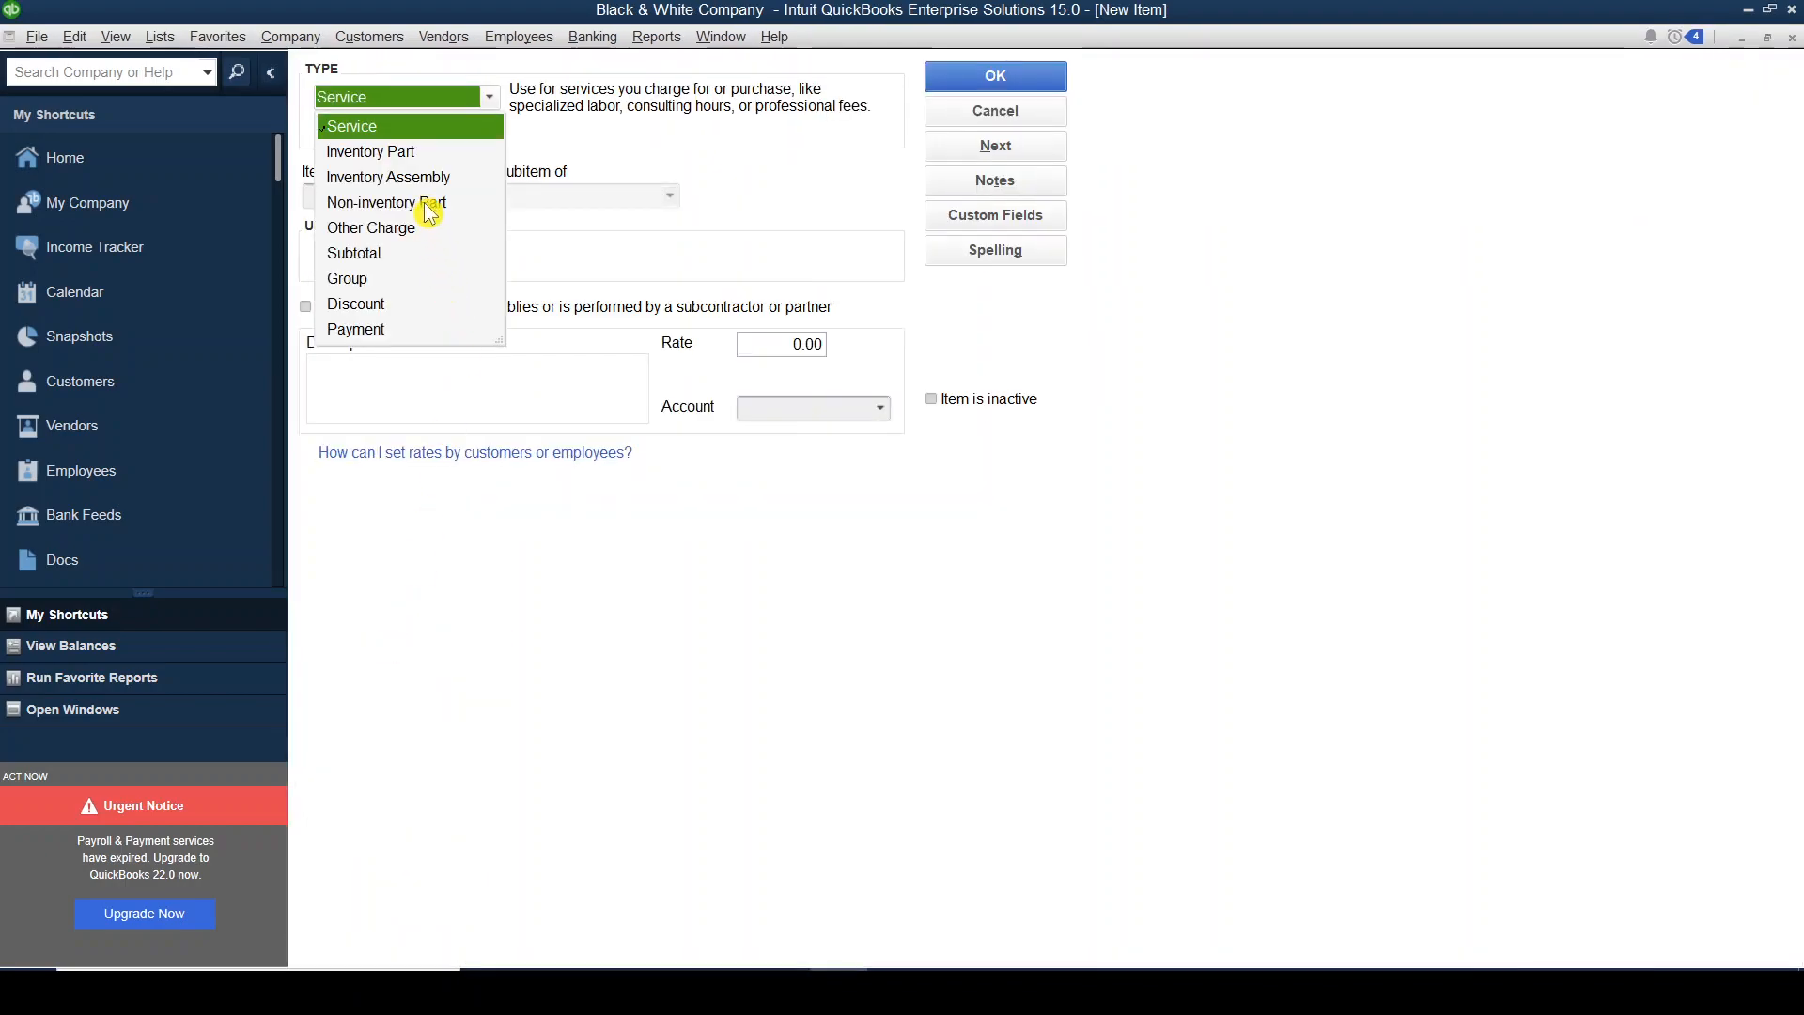
left_click(416, 154)
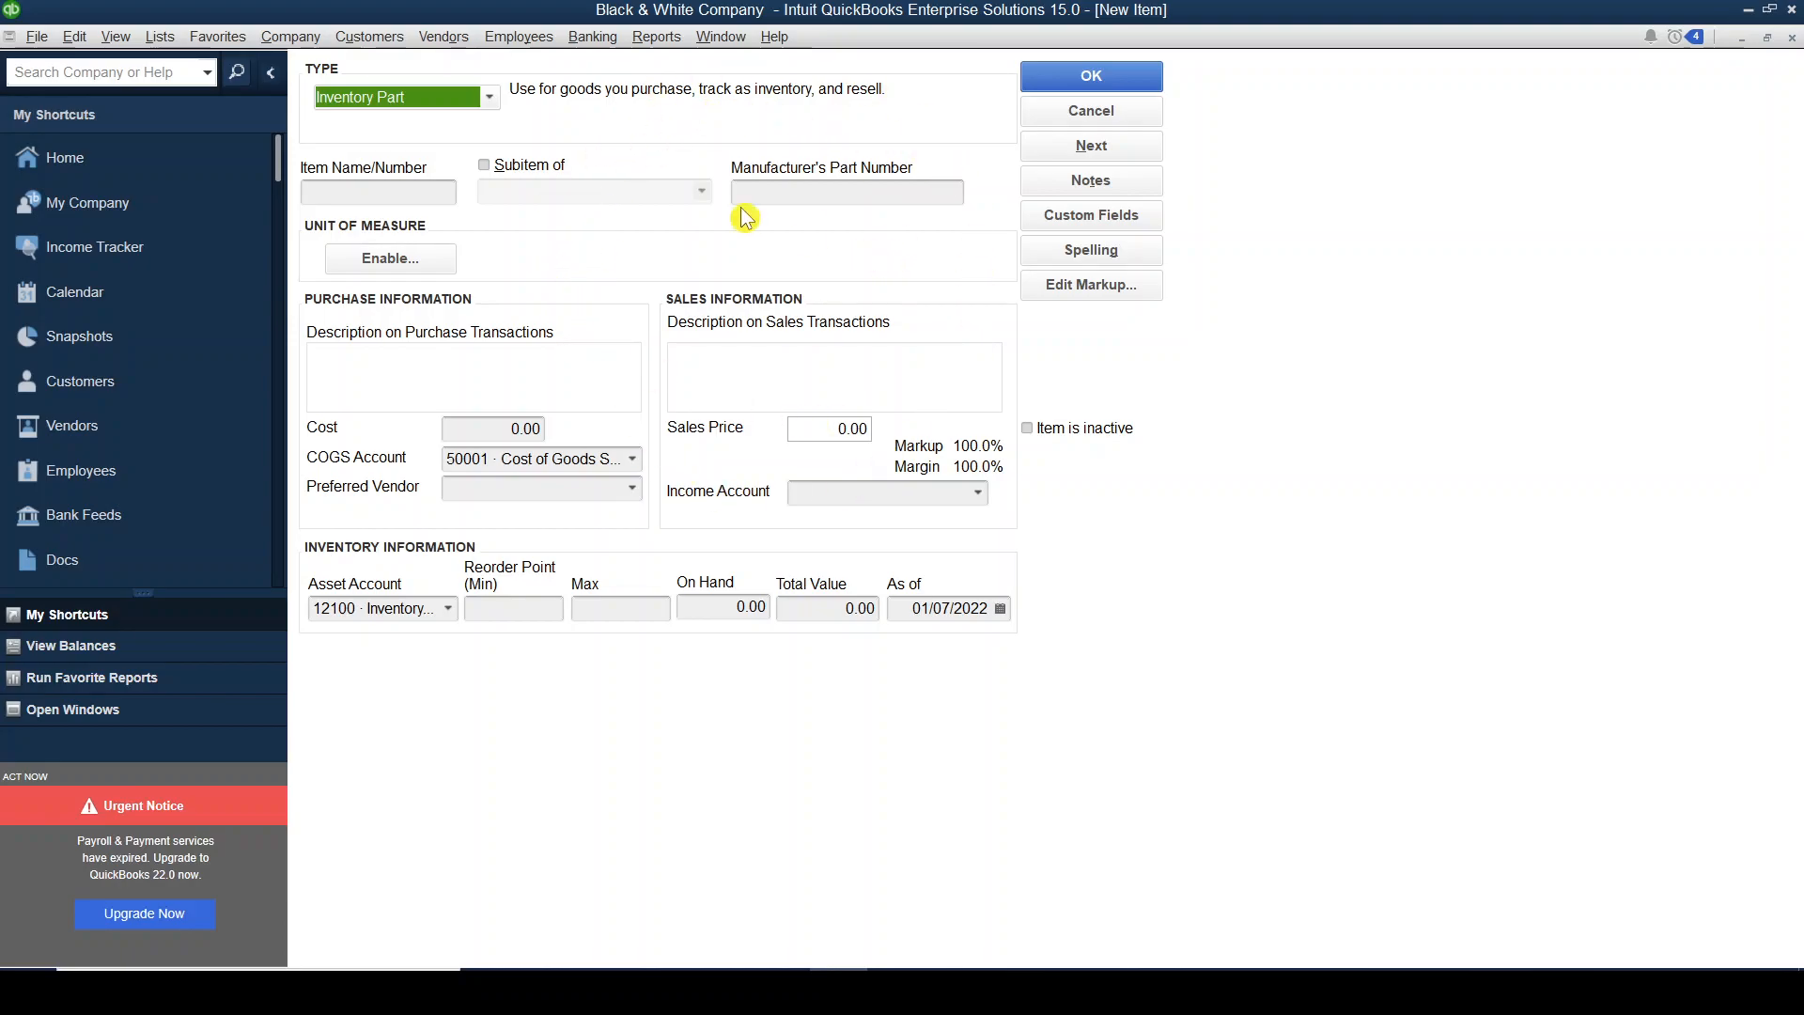
- Following the Excel inventory table, enter item number IT1000 and manufacturer's part number 1234 for the new item
key("alt+Tab")
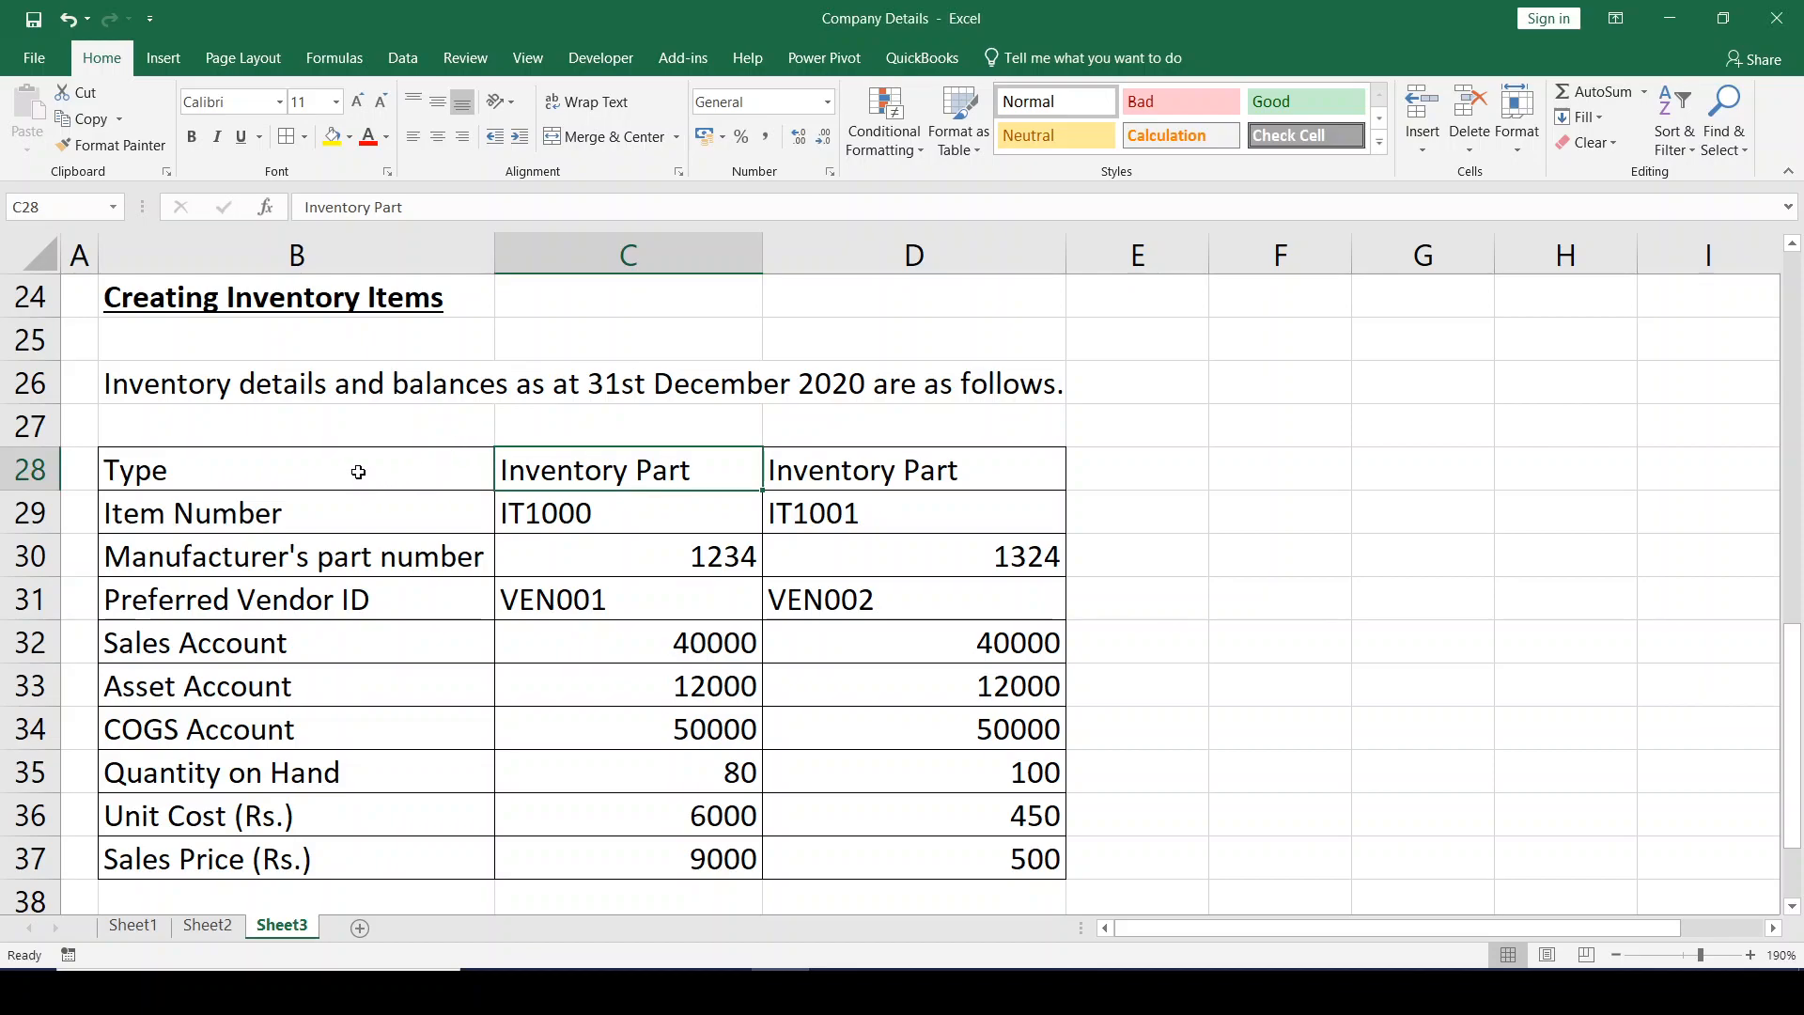
left_click_drag(358, 472, 617, 850)
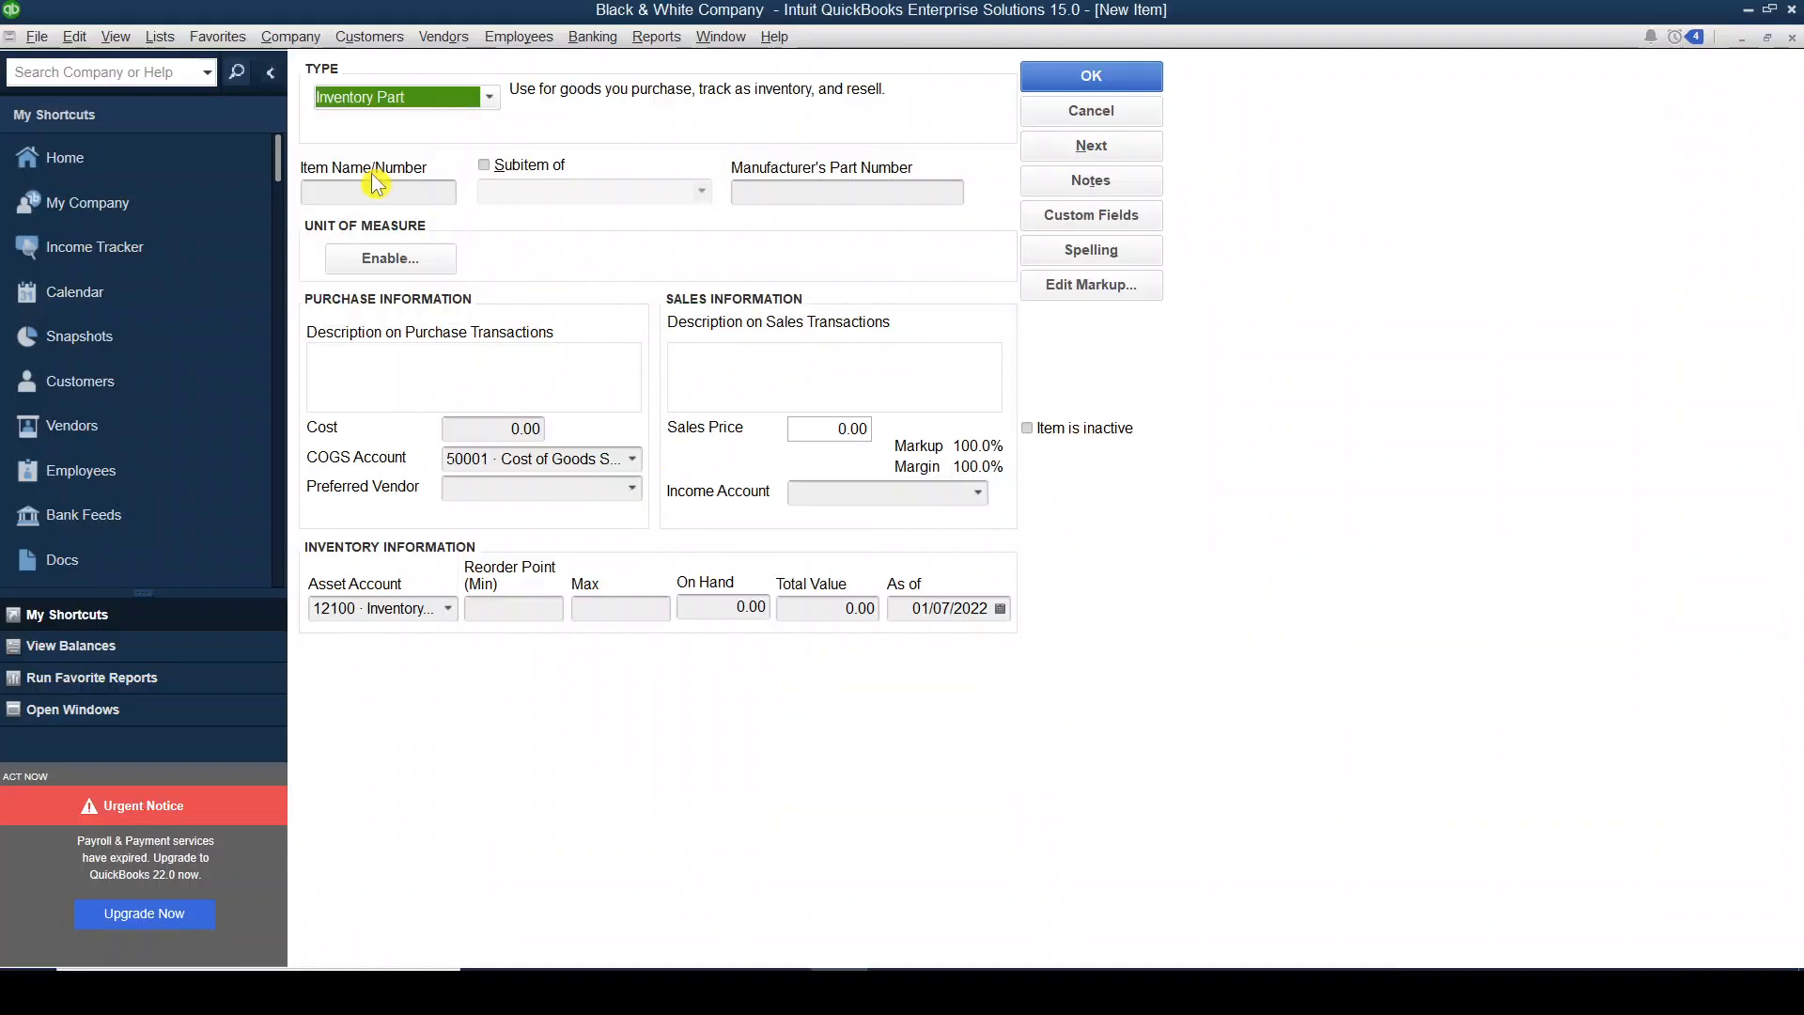
left_click(357, 193)
type("IT1000")
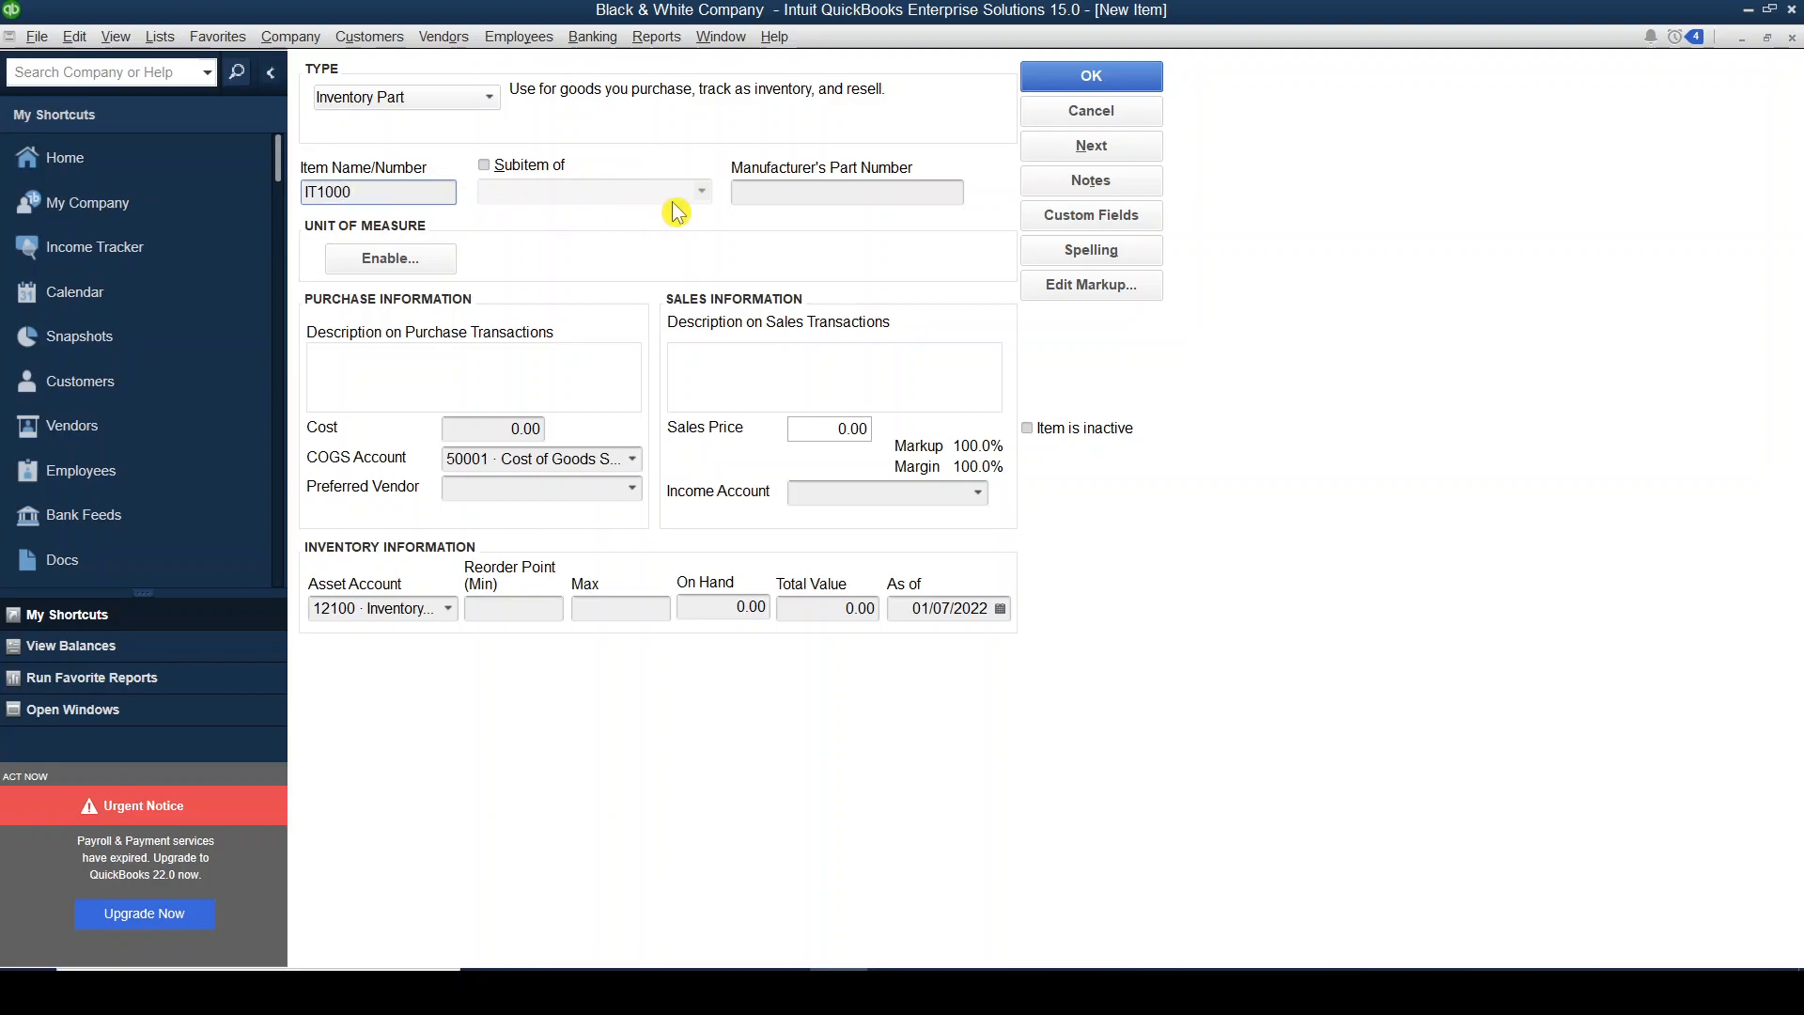
key("alt+Tab")
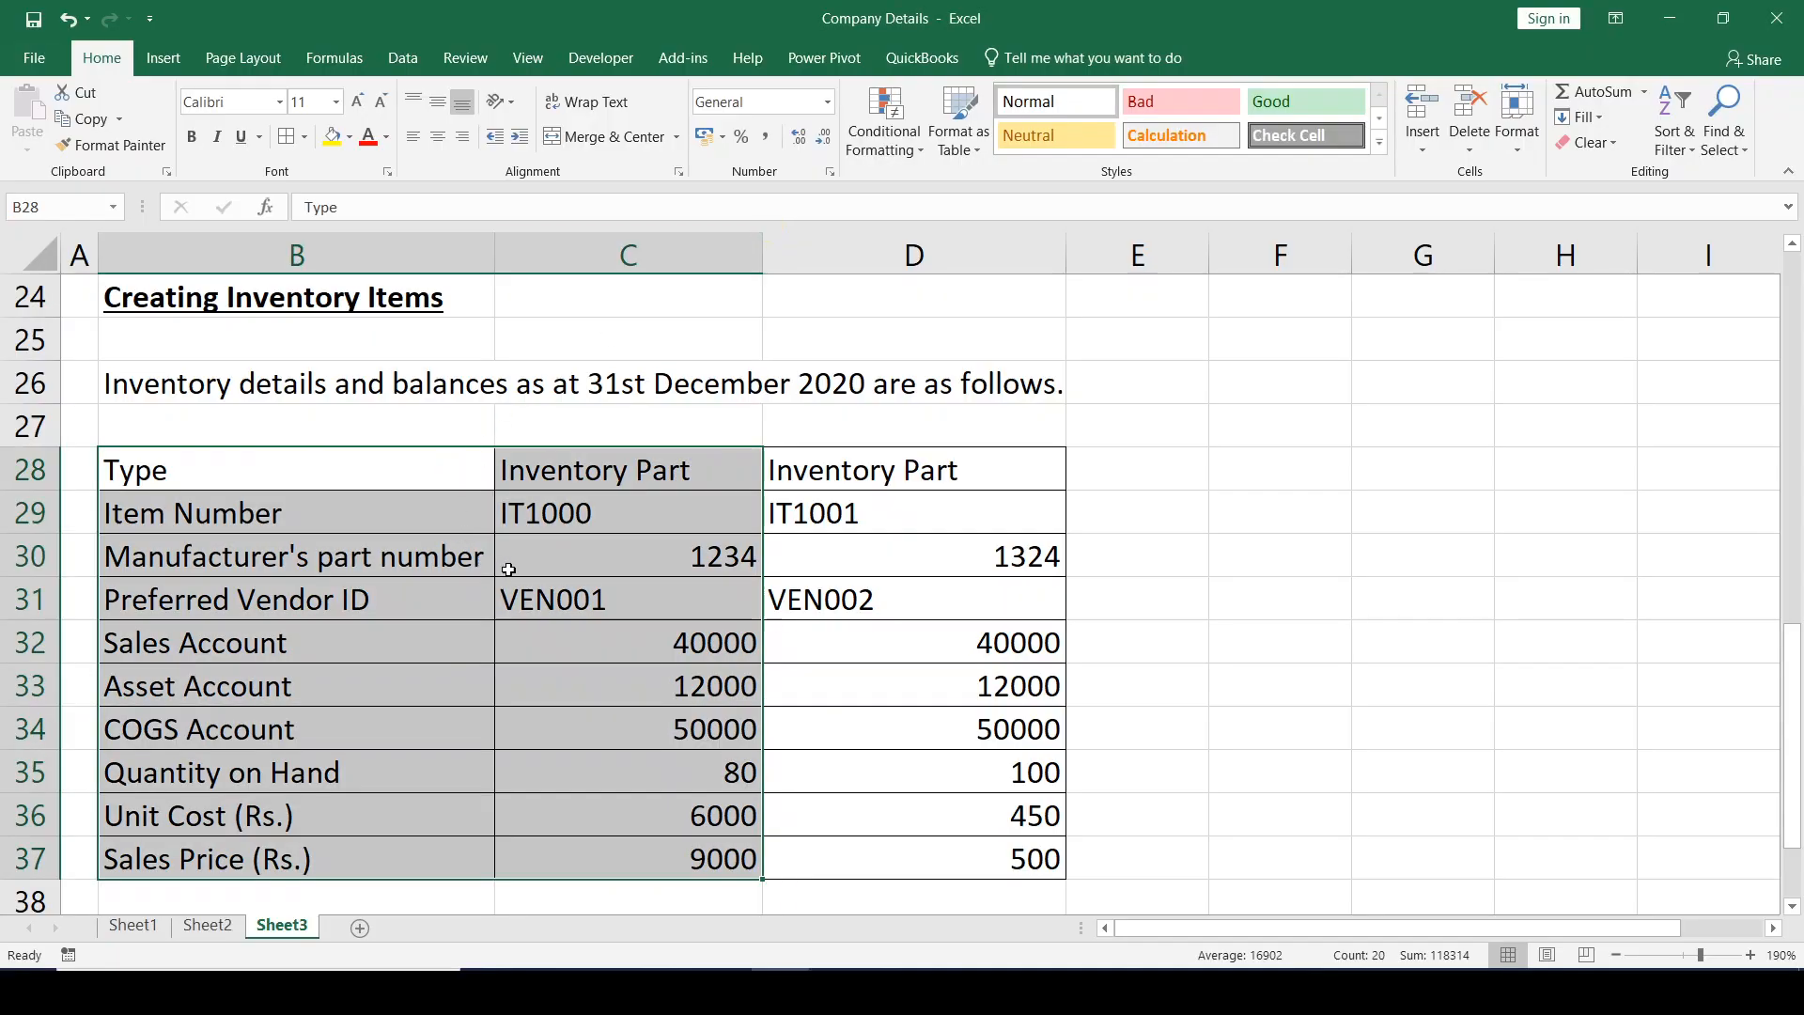
key("alt+Tab")
left_click(852, 195)
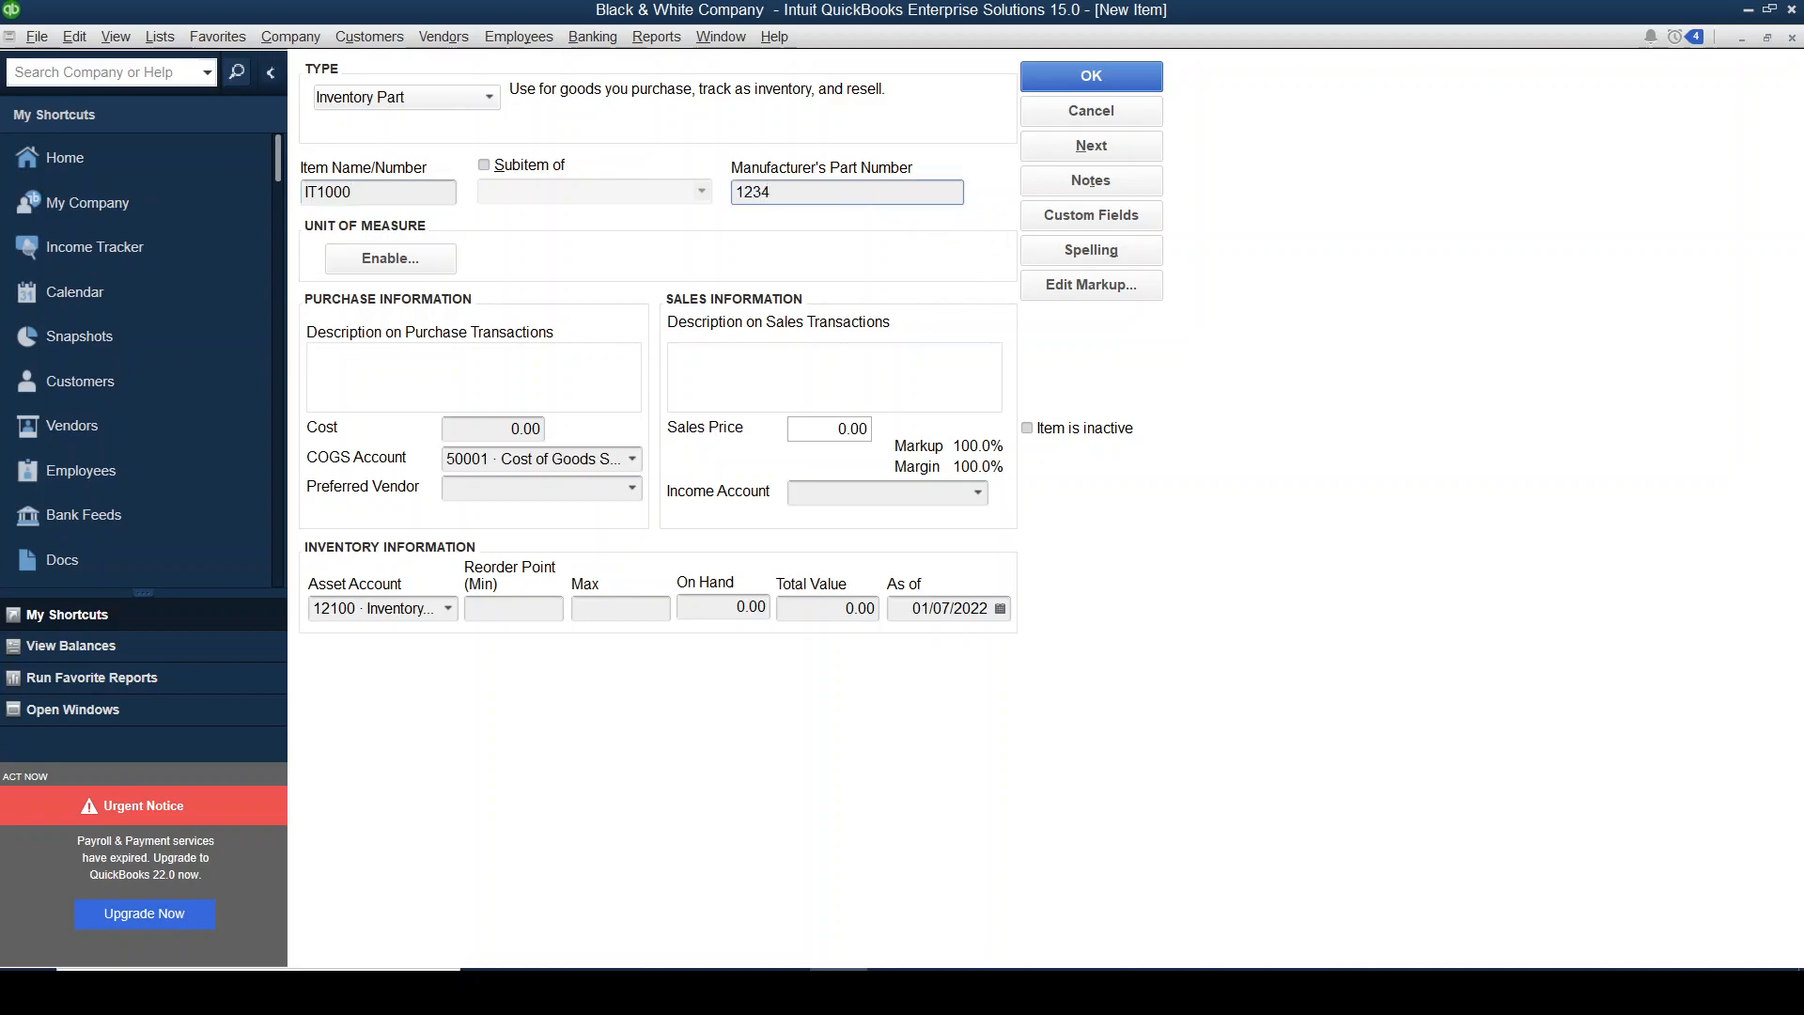
- Set the item's preferred vendor to VEN001 and its income account to 40000 · Sales, as listed in the Excel table
key("alt+Tab")
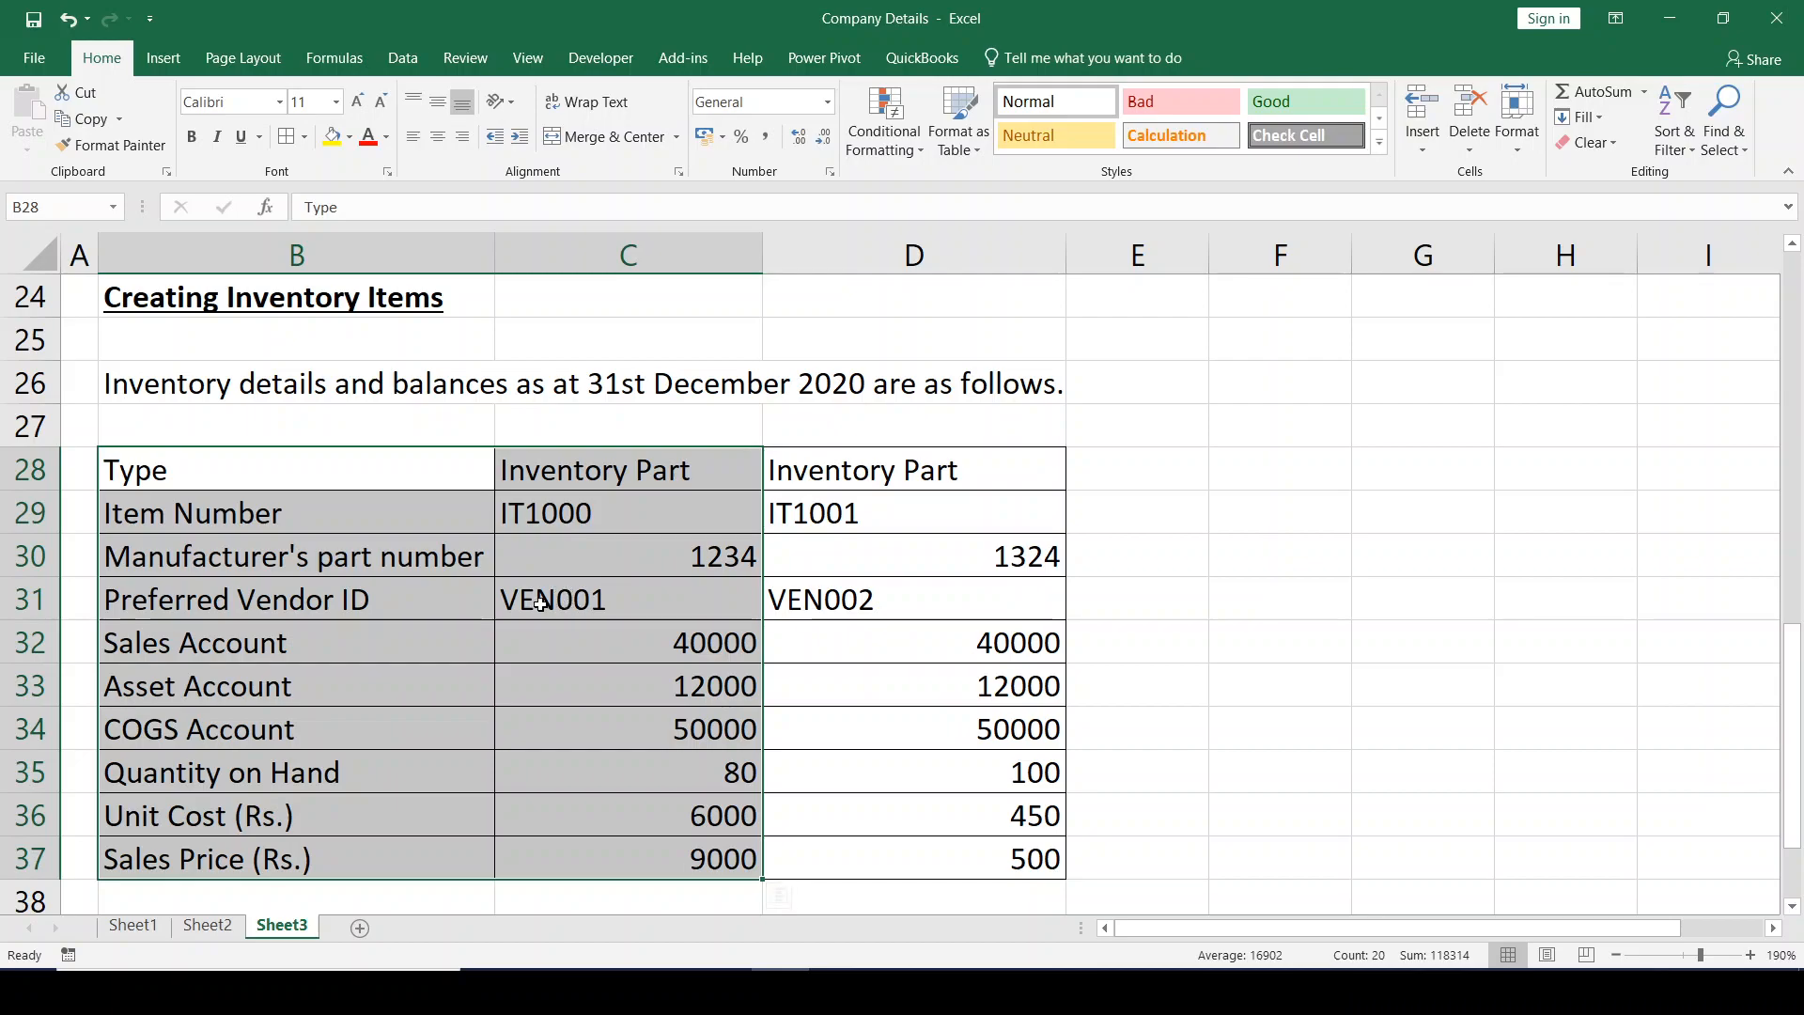
key("alt+Tab")
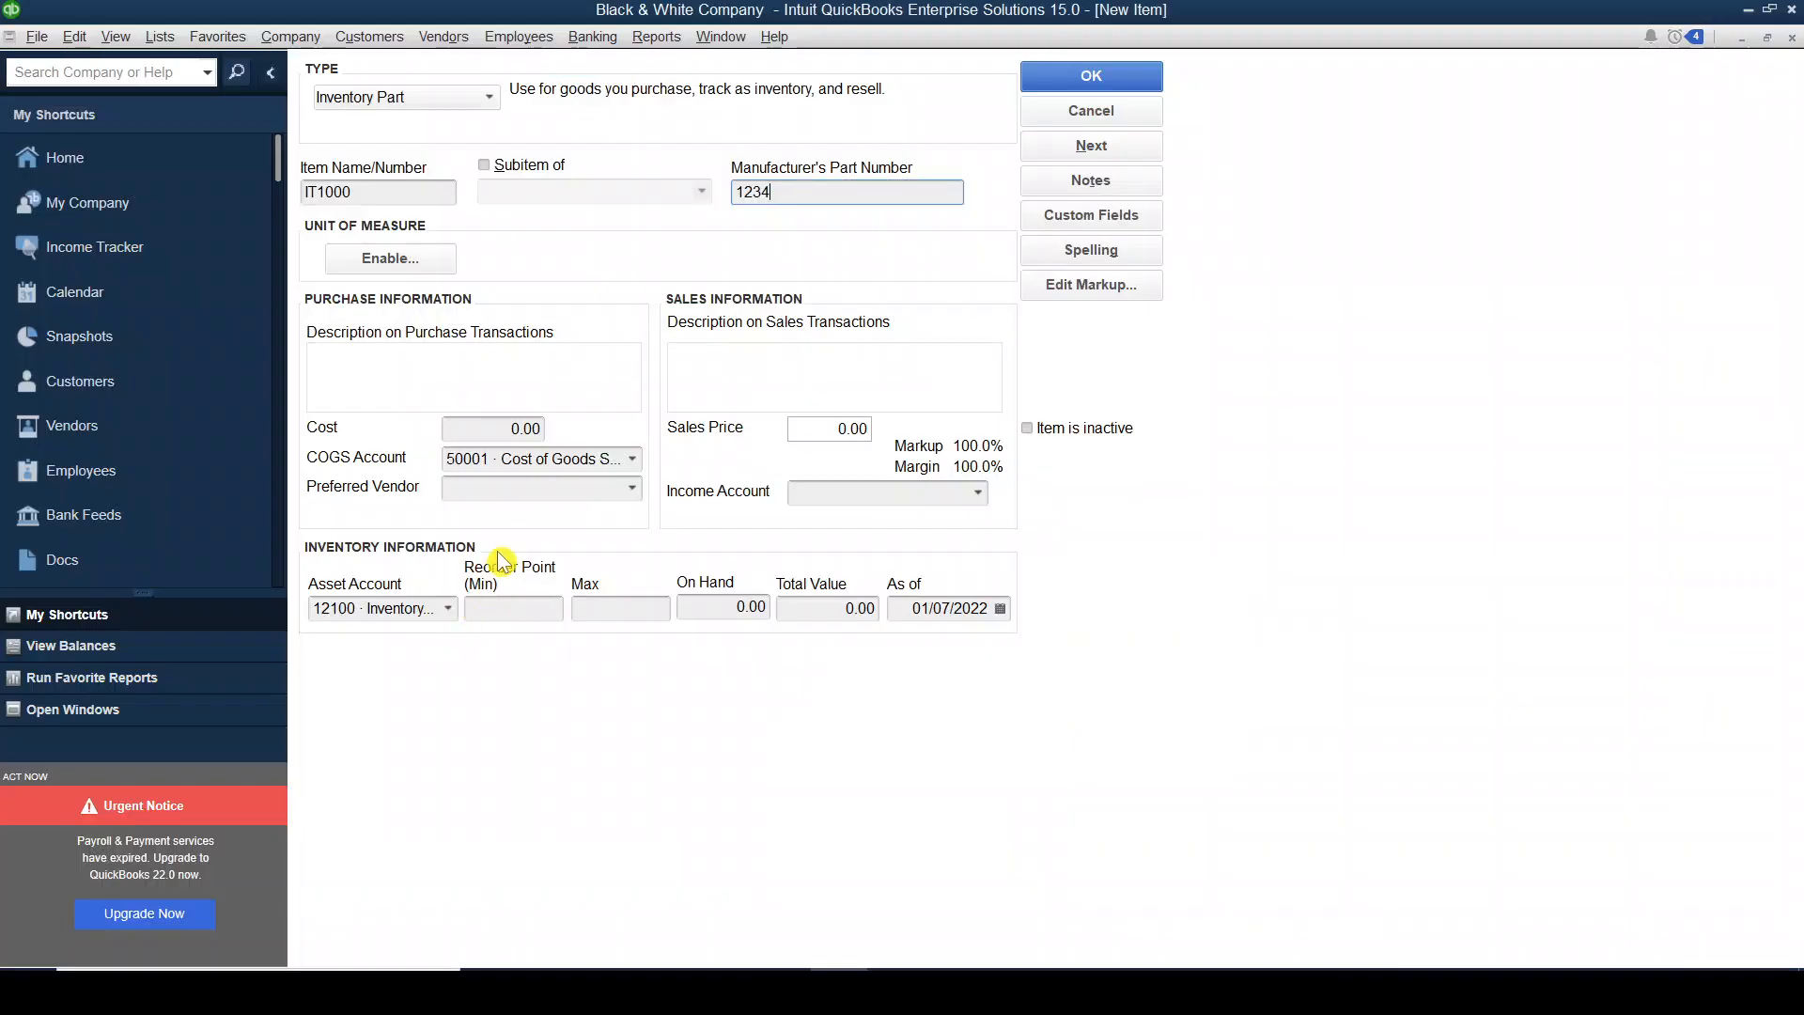
left_click(629, 489)
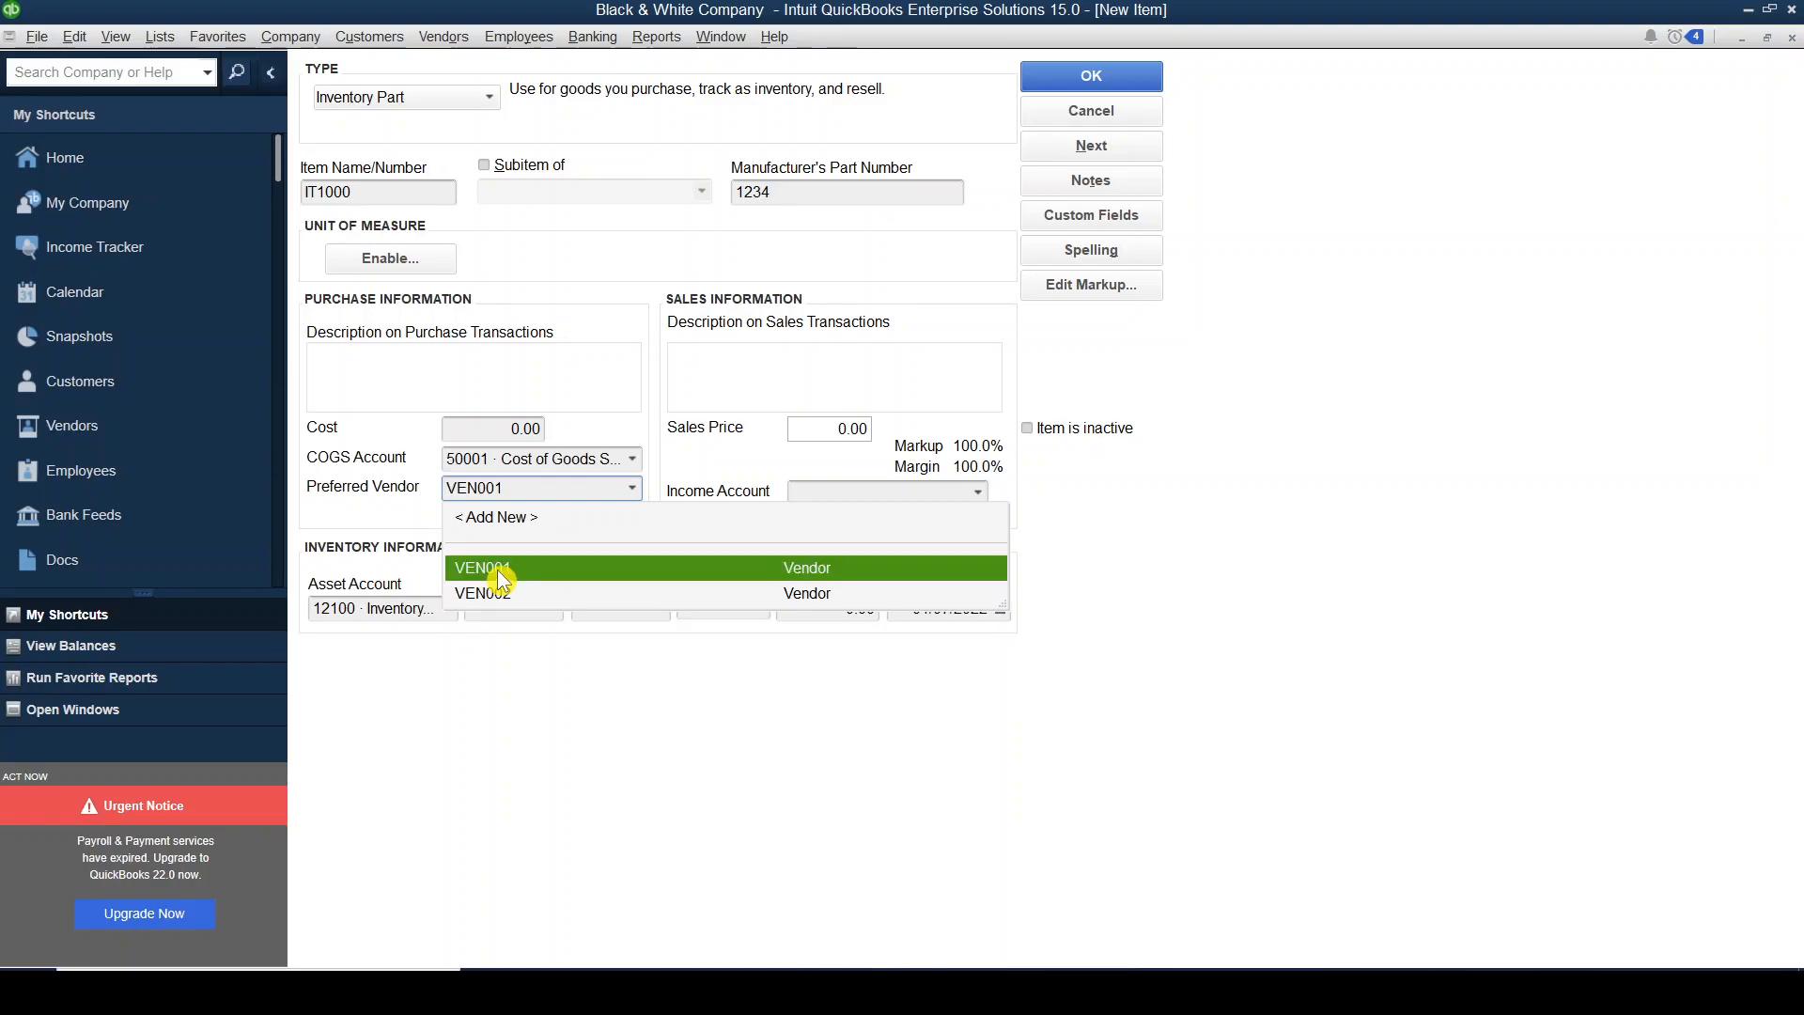
left_click(501, 575)
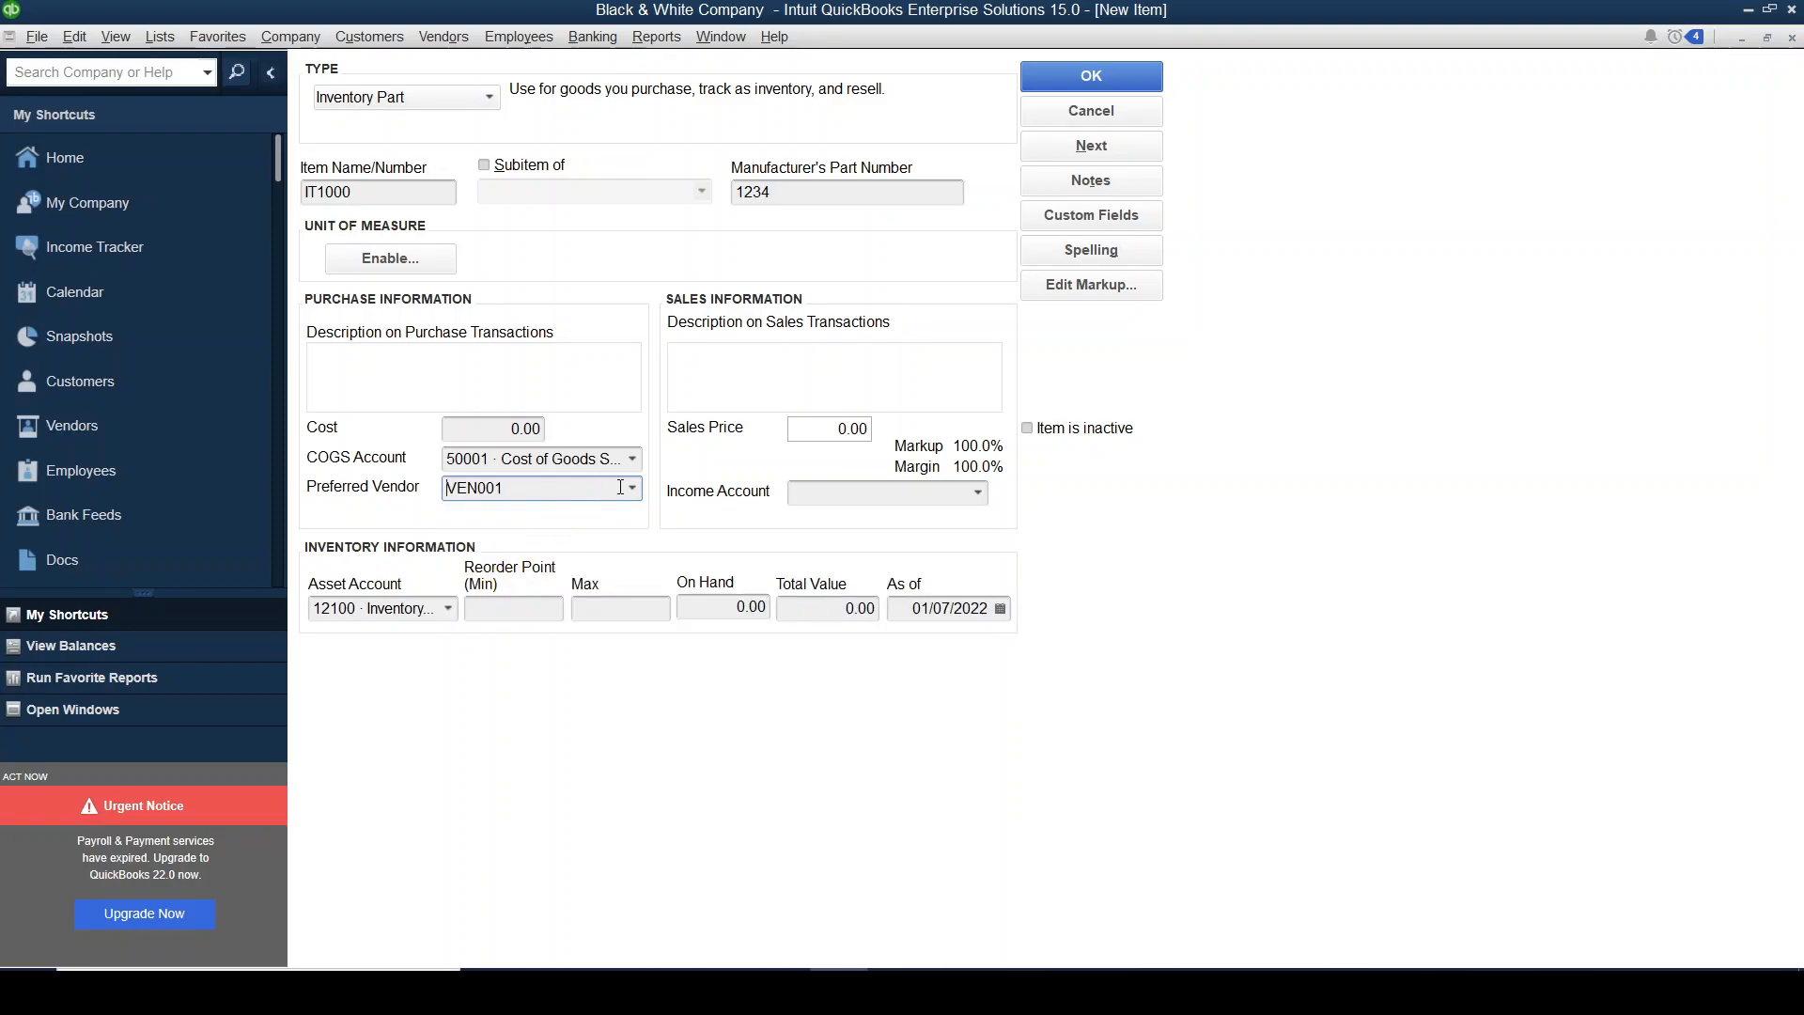
key("alt+Tab")
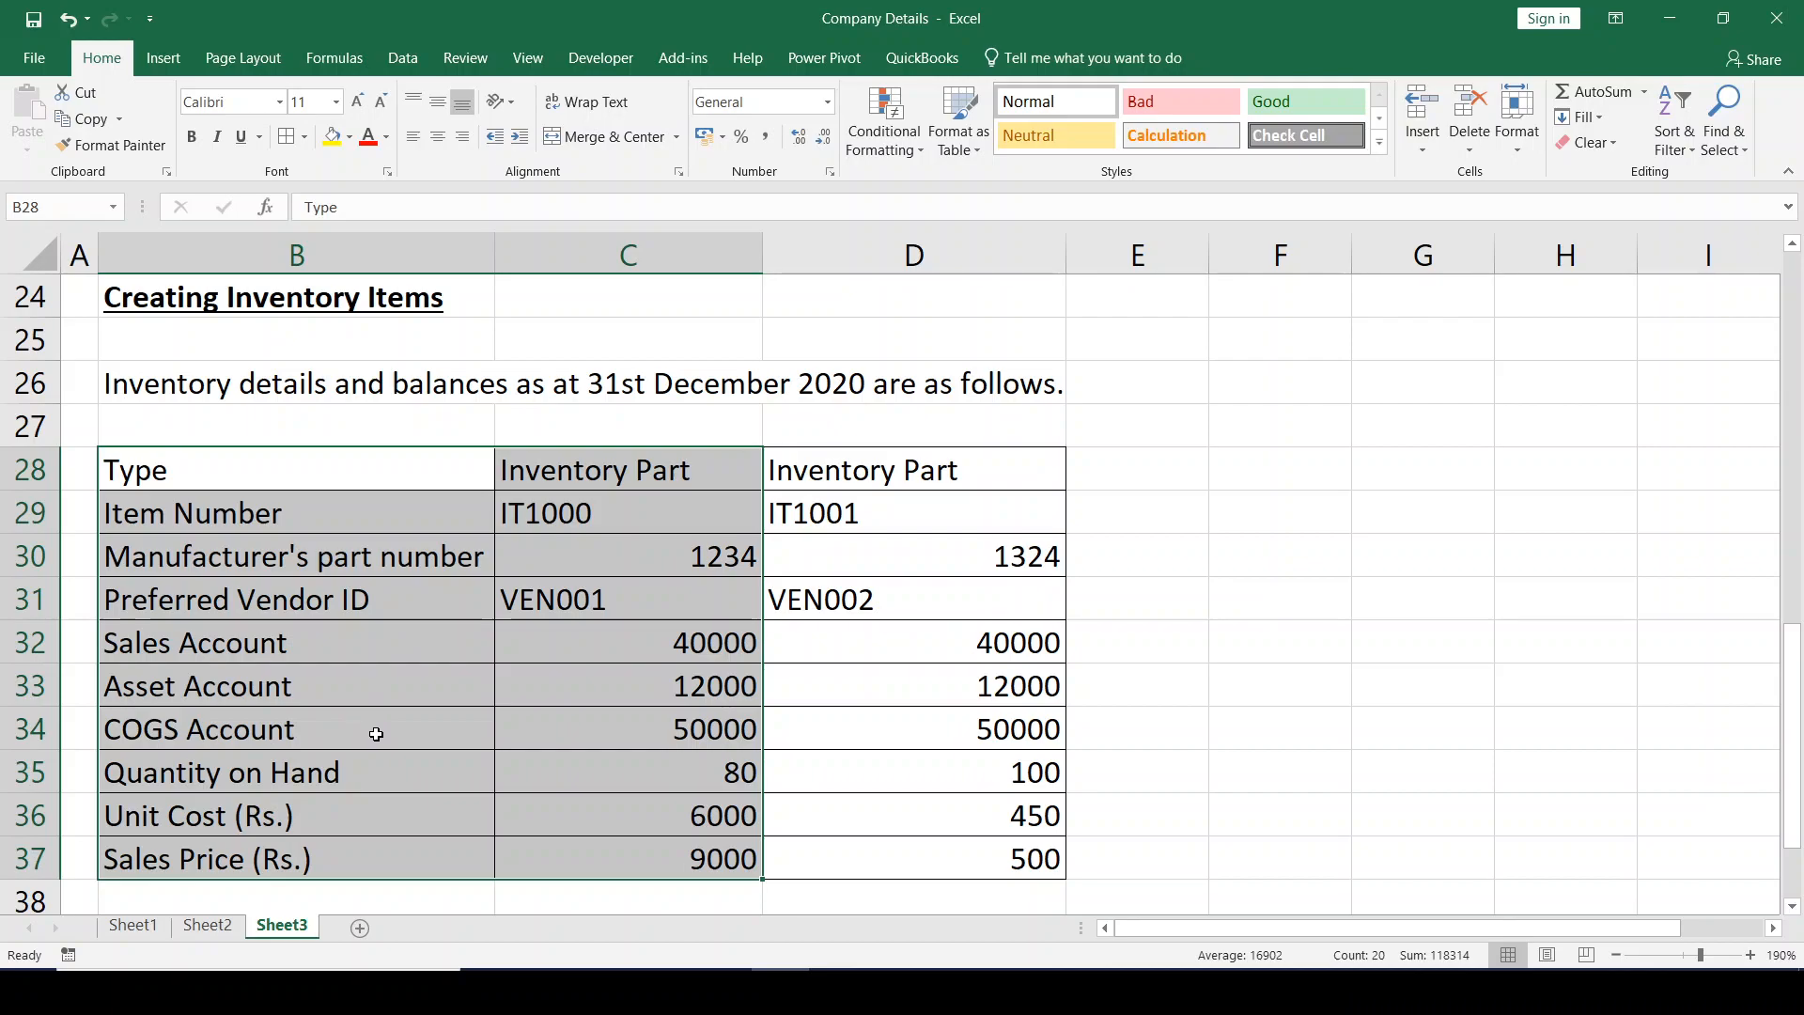
key("alt+Tab")
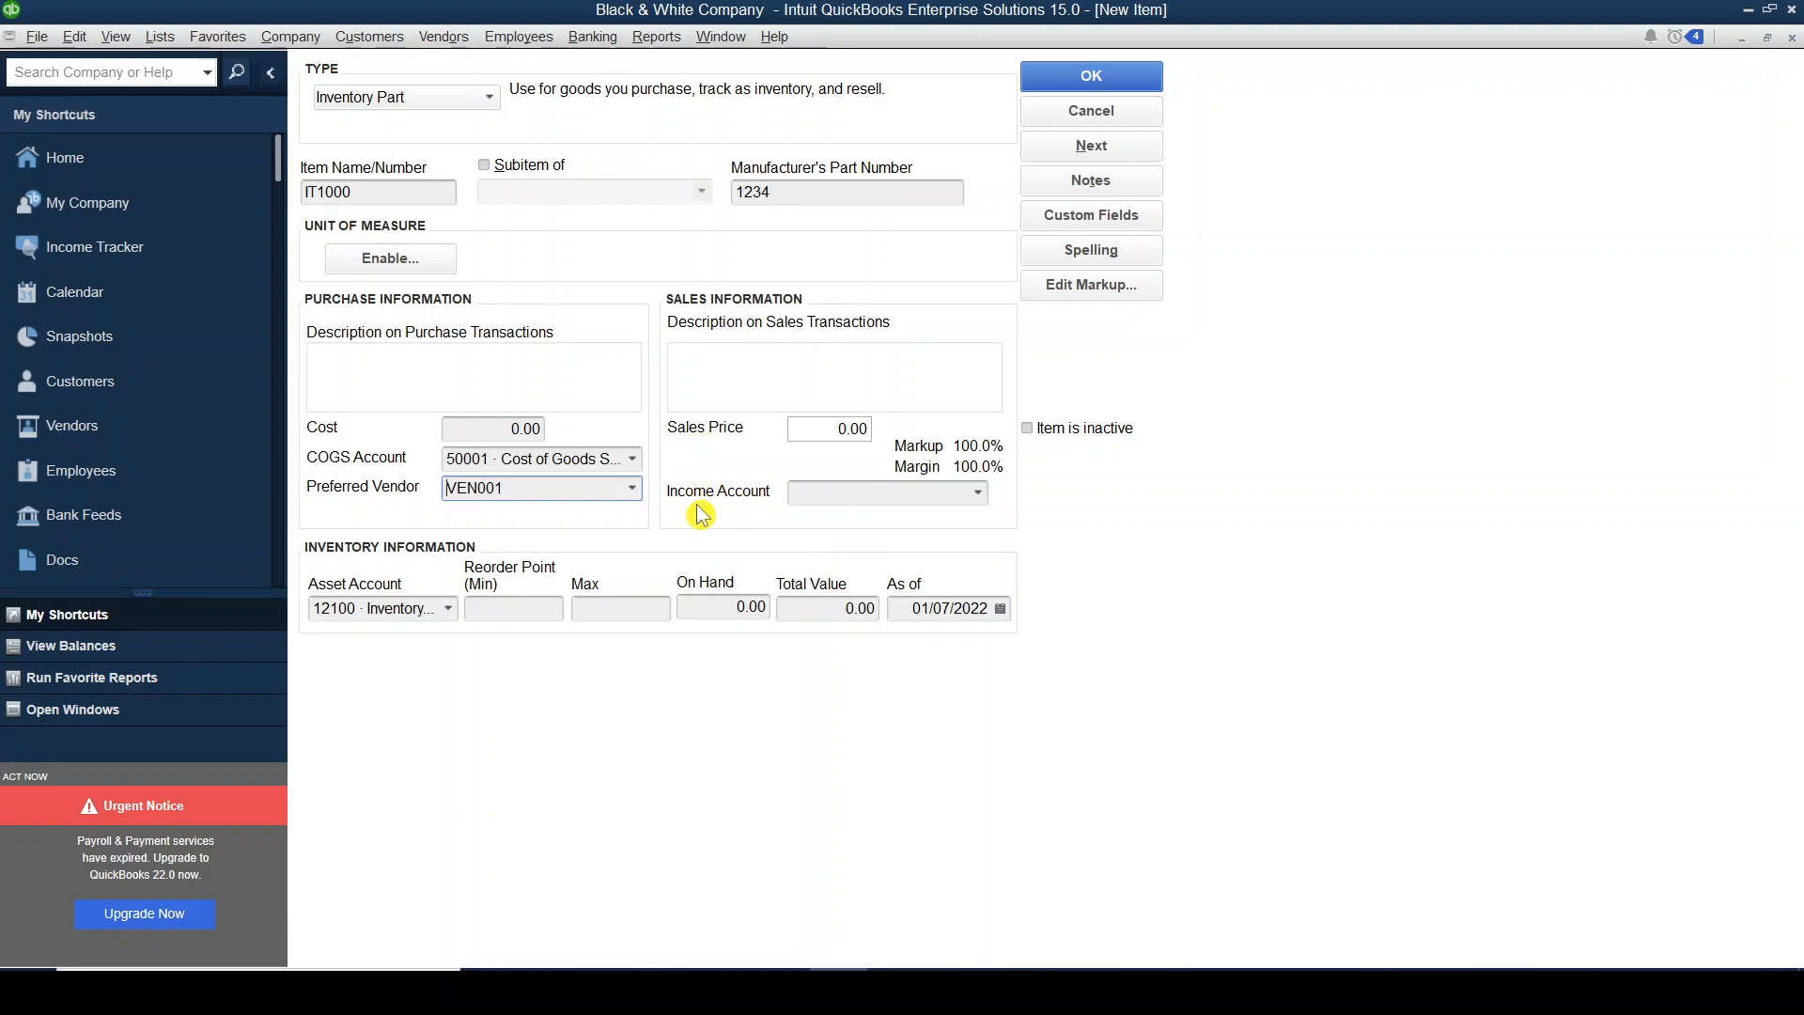
left_click(978, 498)
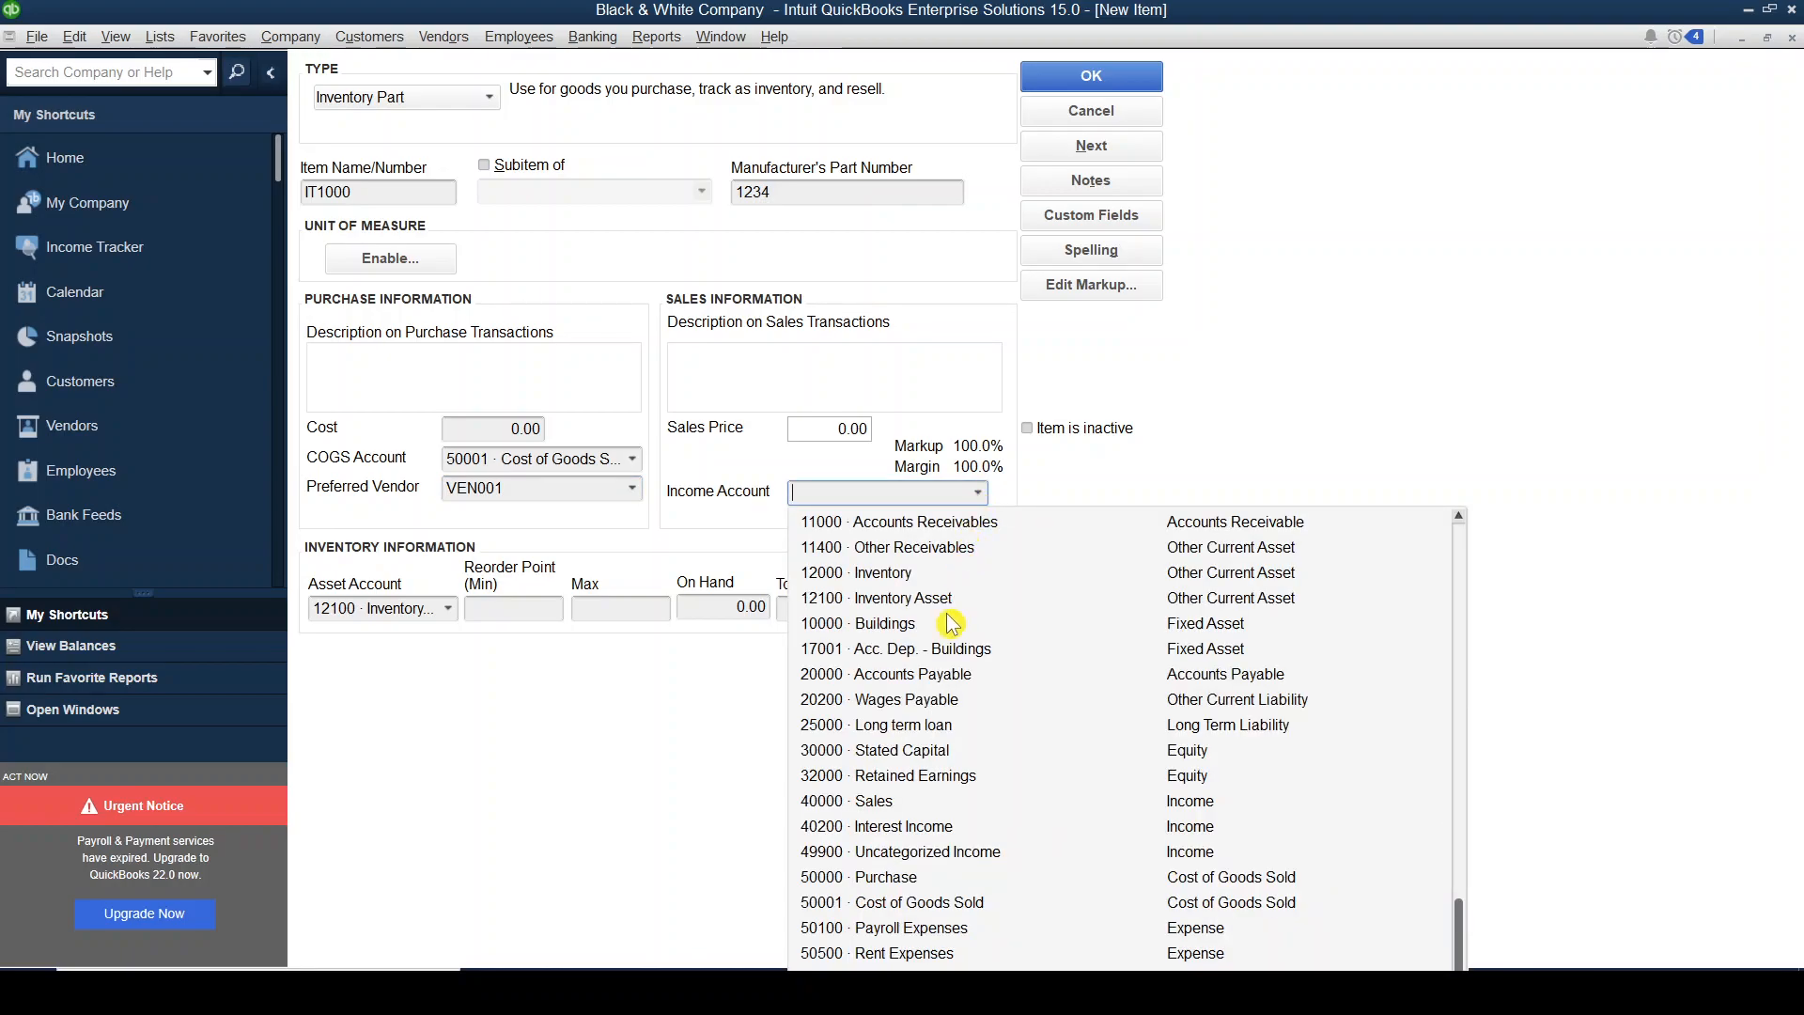
left_click(907, 812)
- Set the asset account to 12000 · Inventory and the COGS account to 50000 · Purchase, following the Excel details
key("alt+Tab")
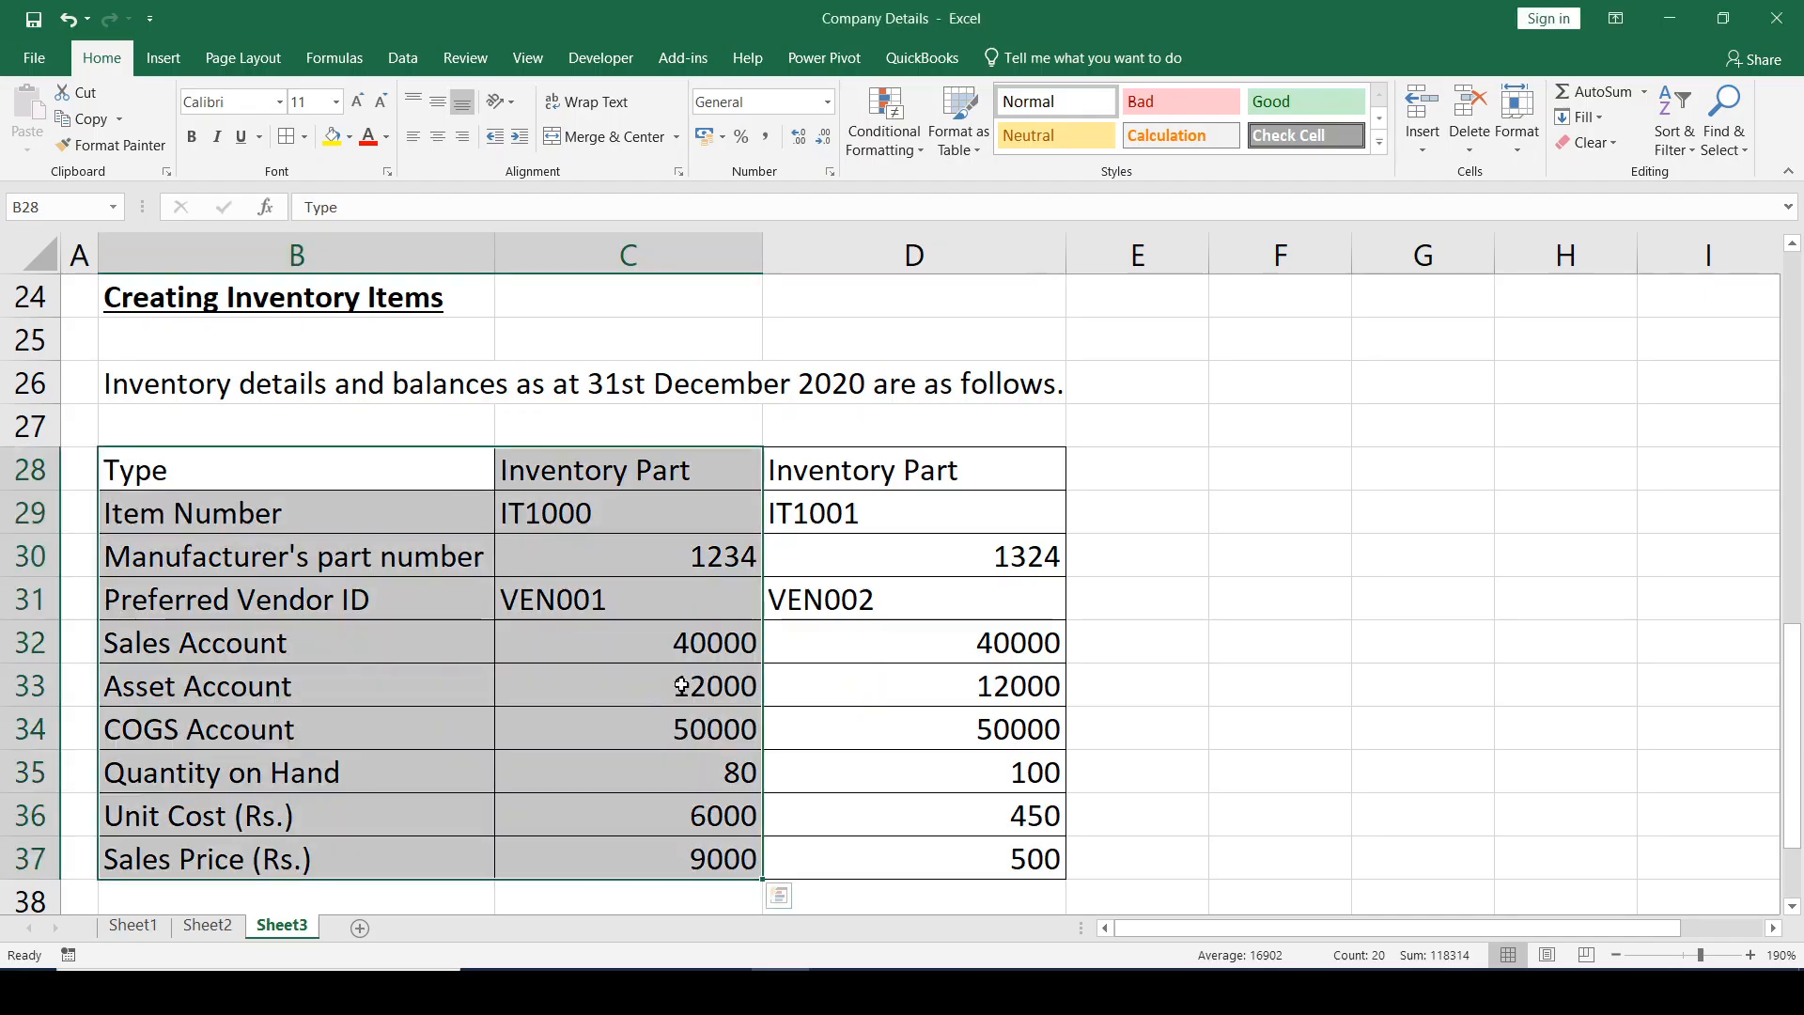
key("alt+Tab")
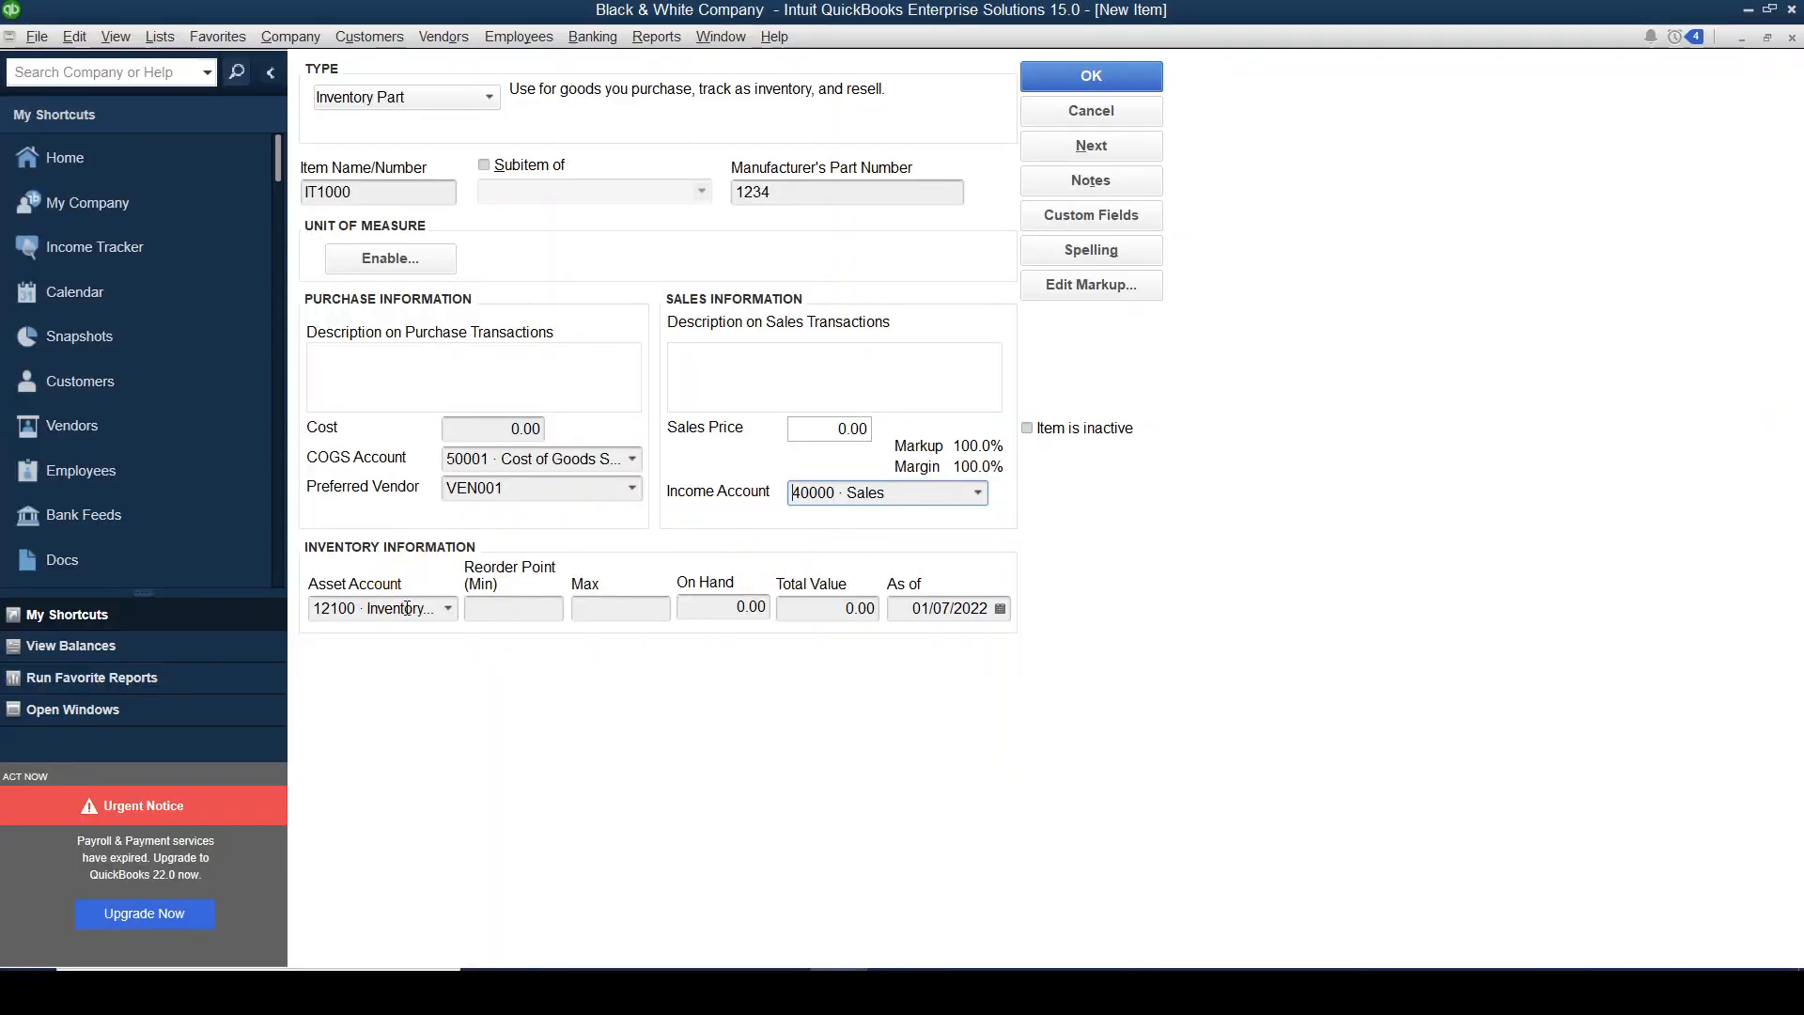
left_click(448, 609)
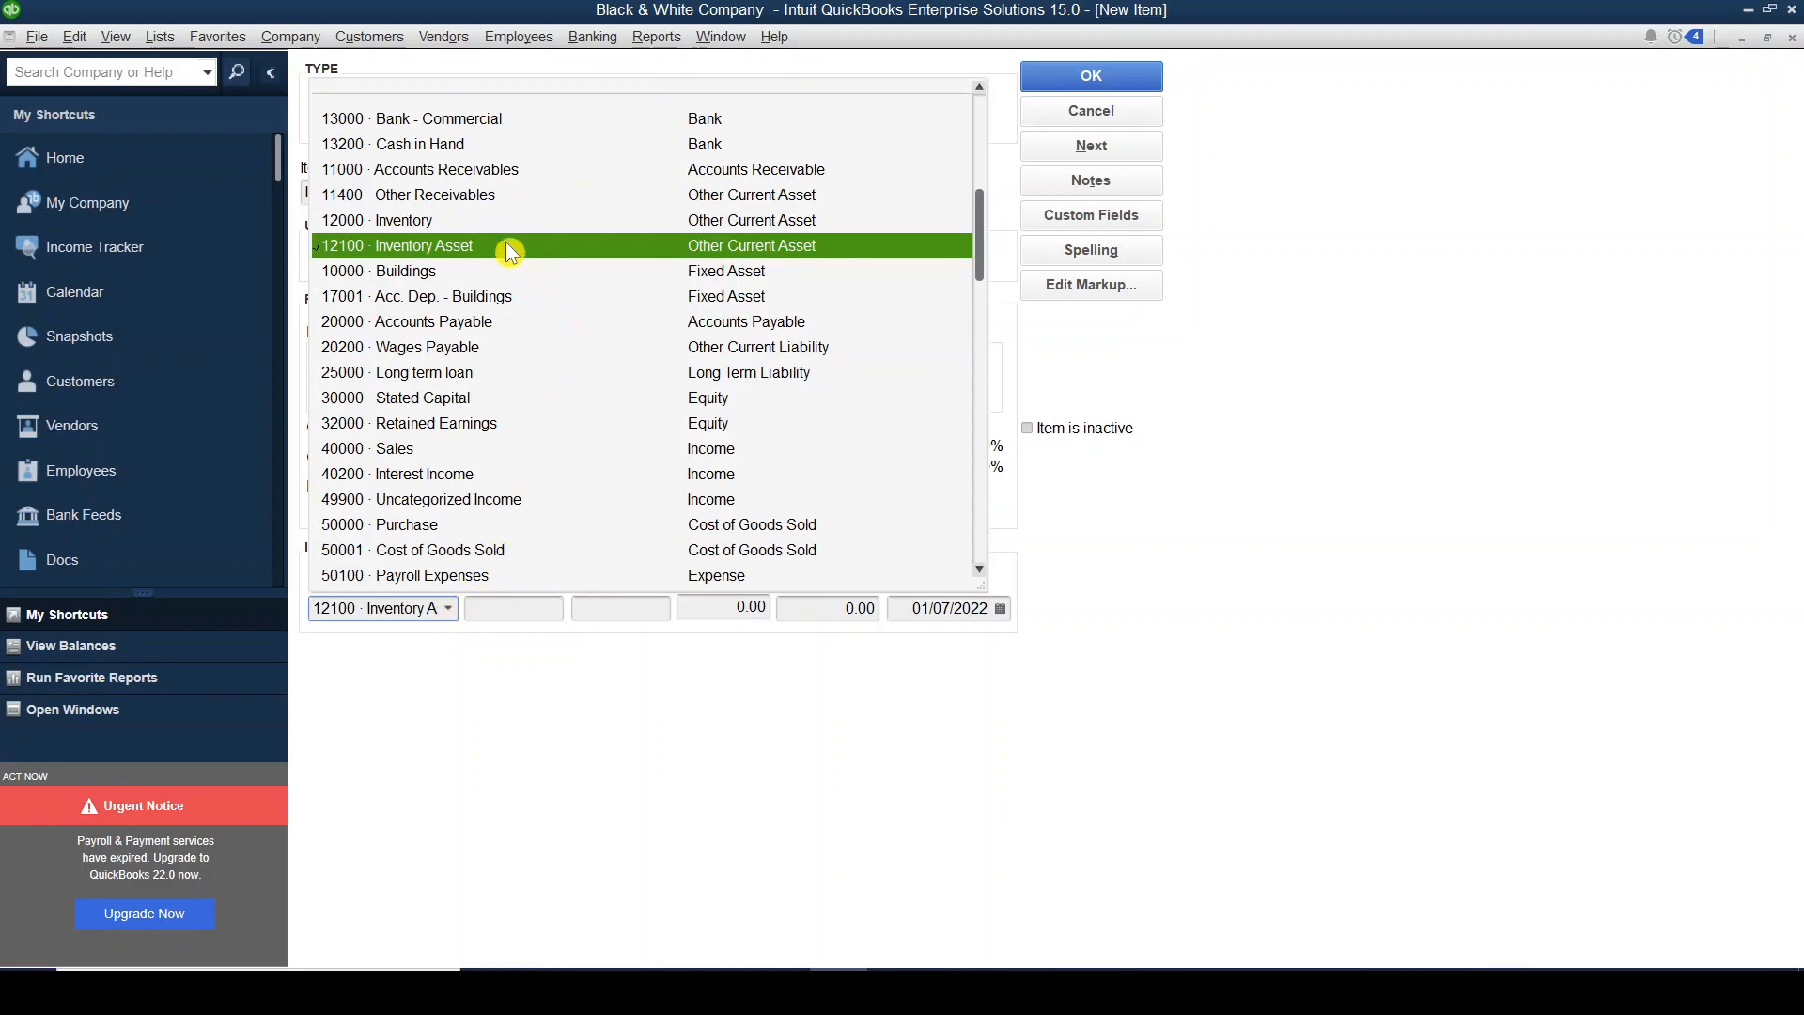
left_click(425, 222)
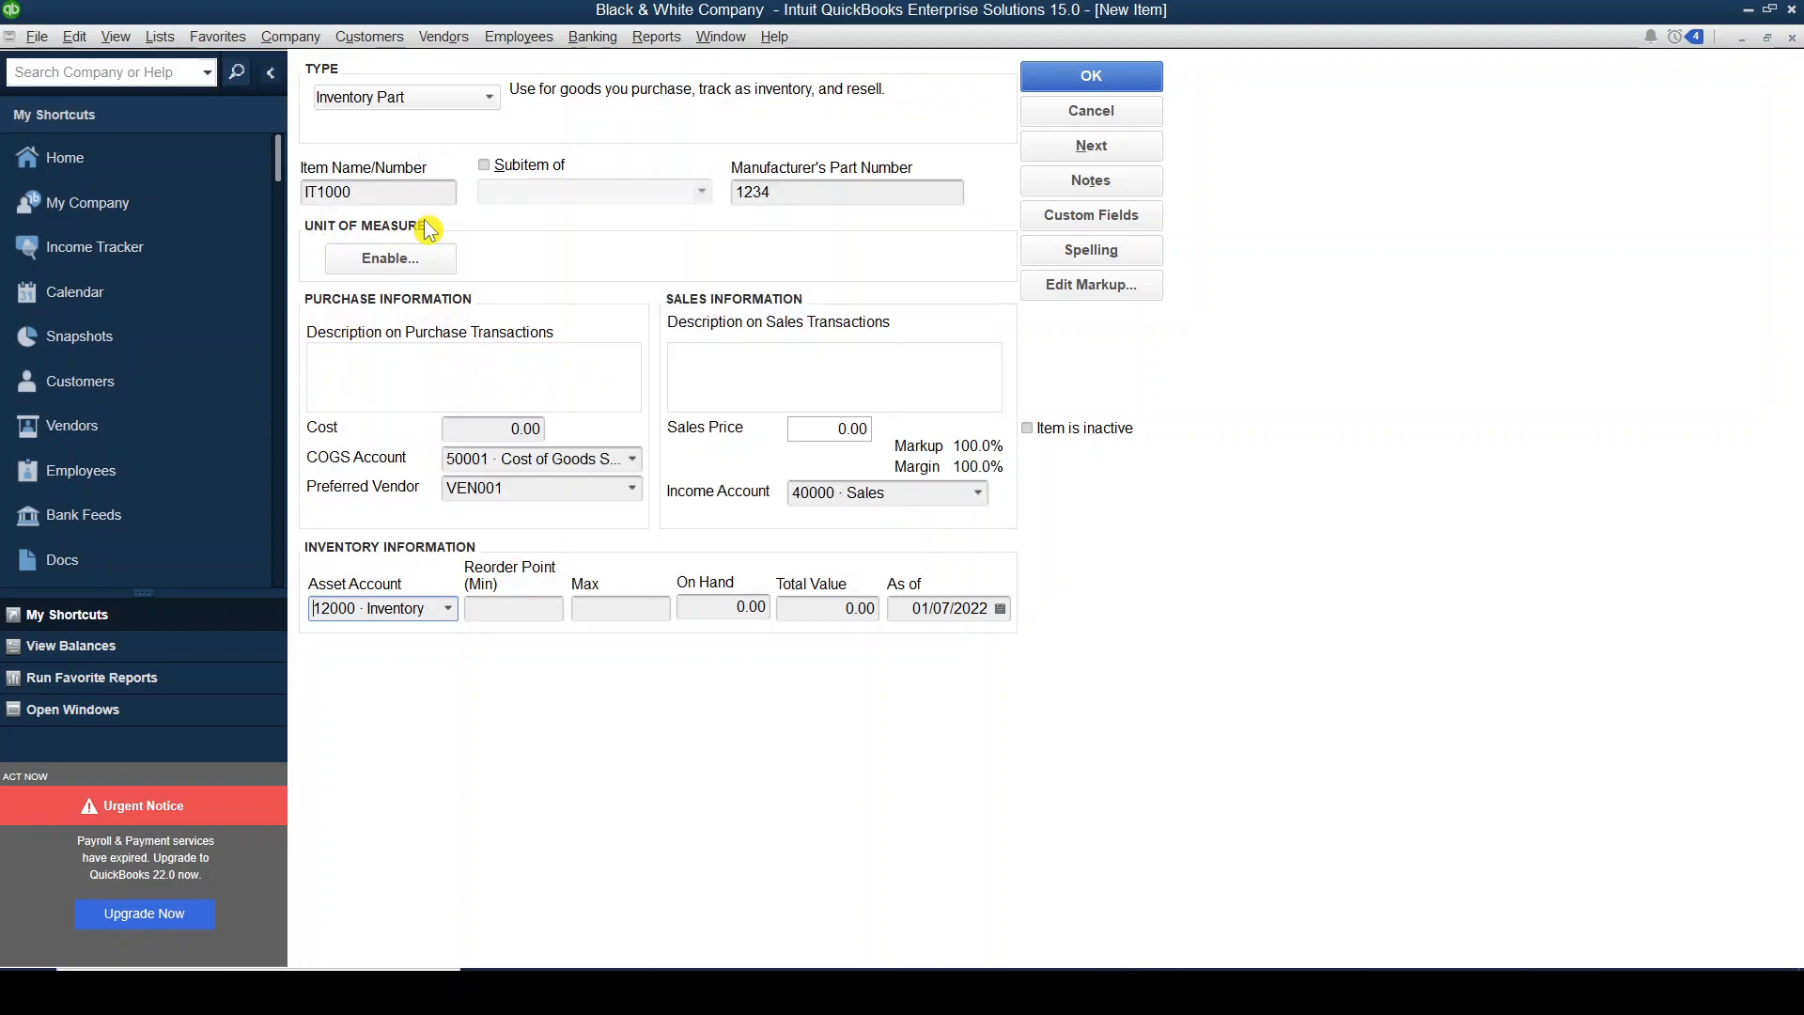
key("alt+Tab")
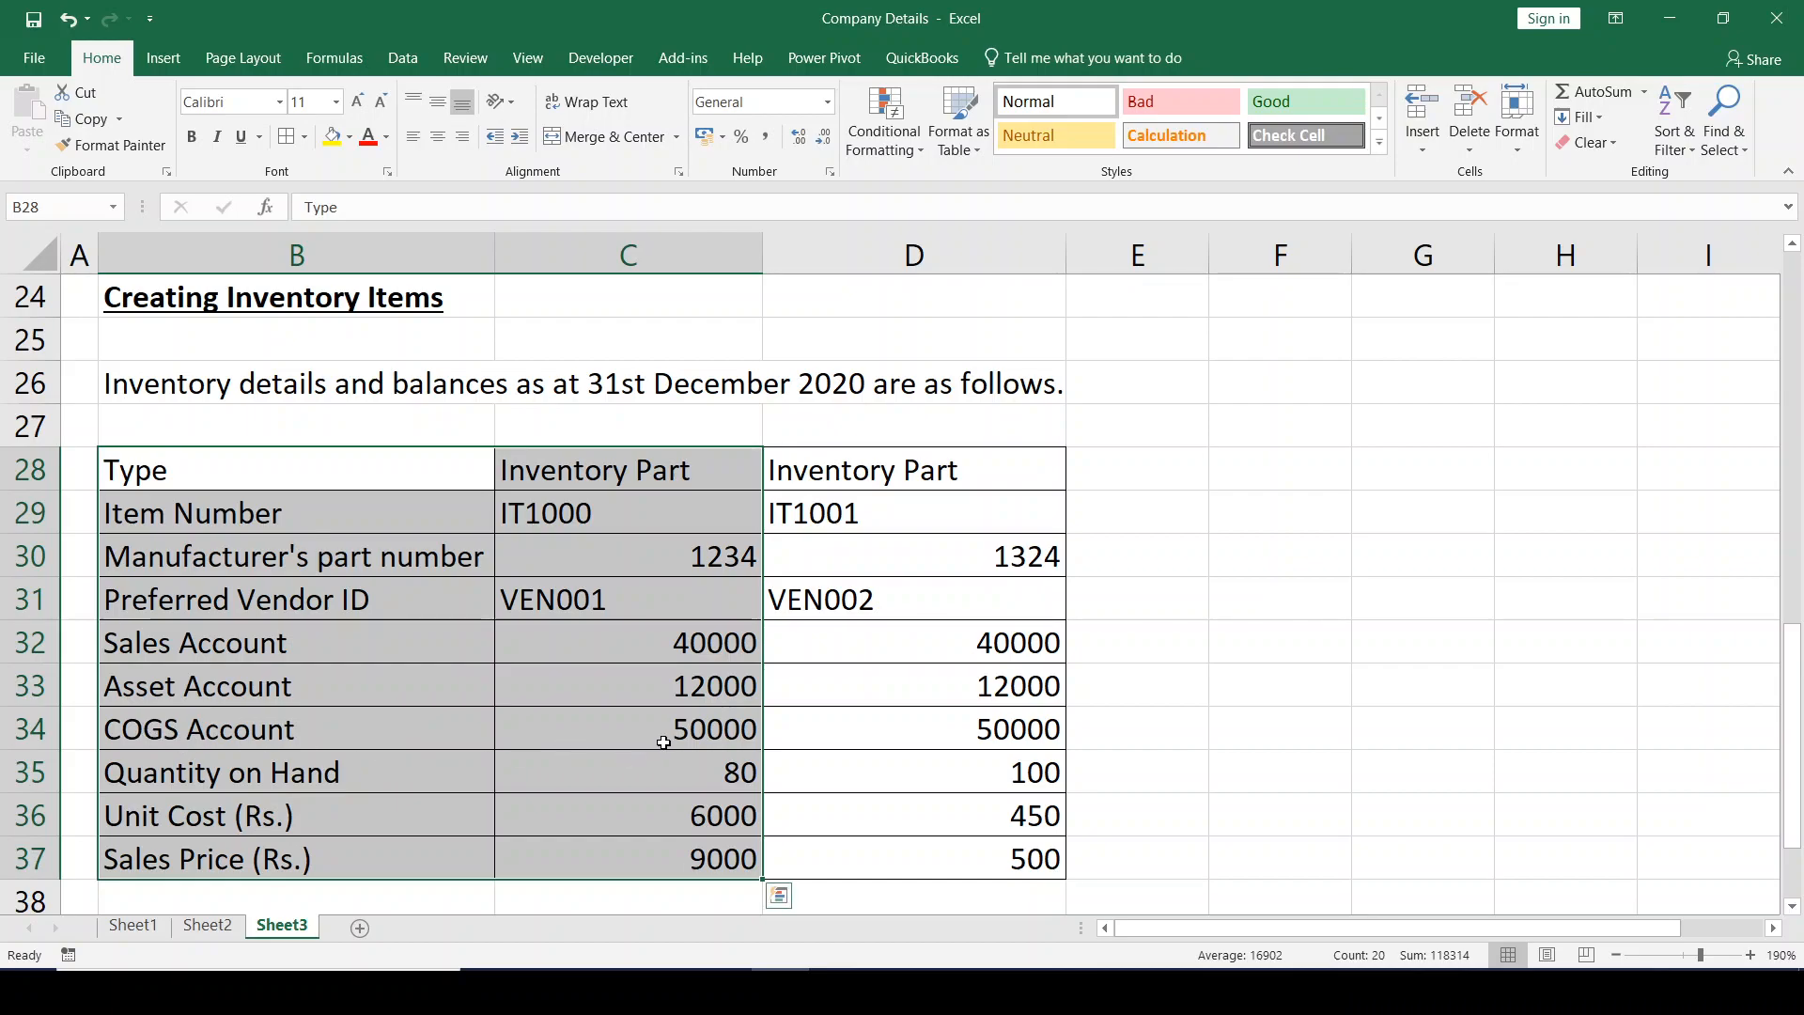
key("alt+Tab")
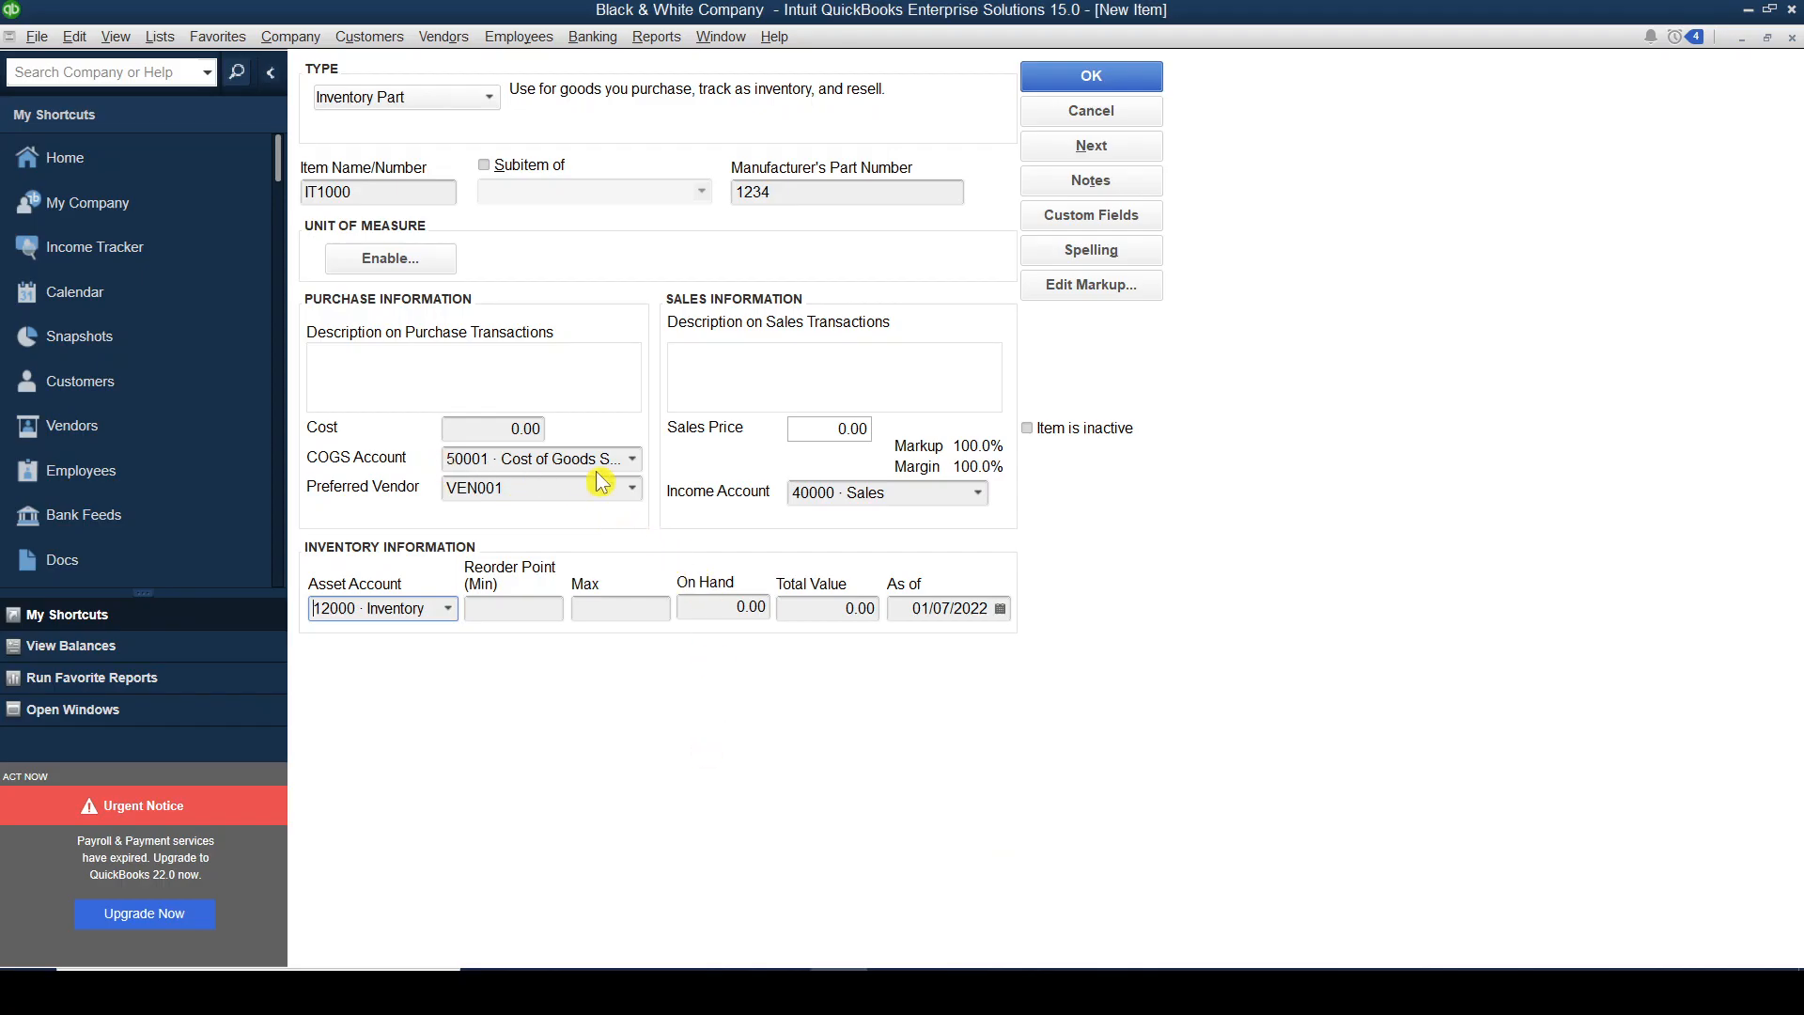
left_click(632, 459)
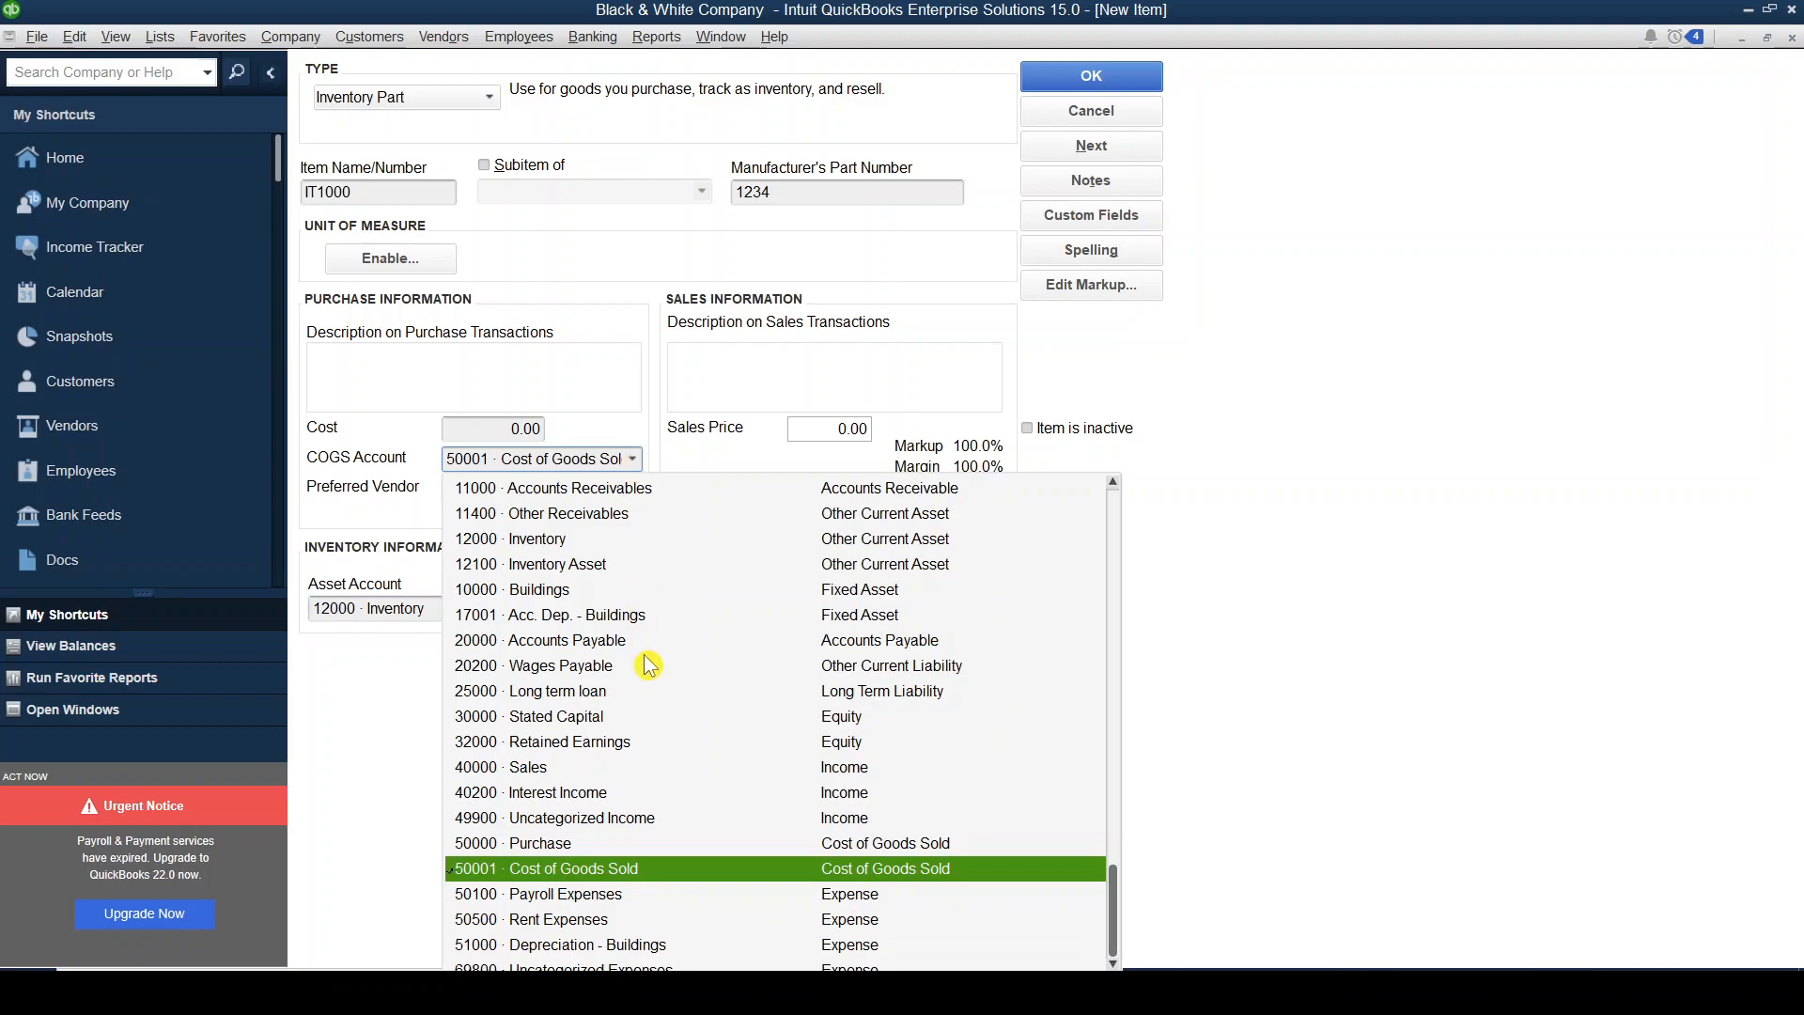
left_click(622, 843)
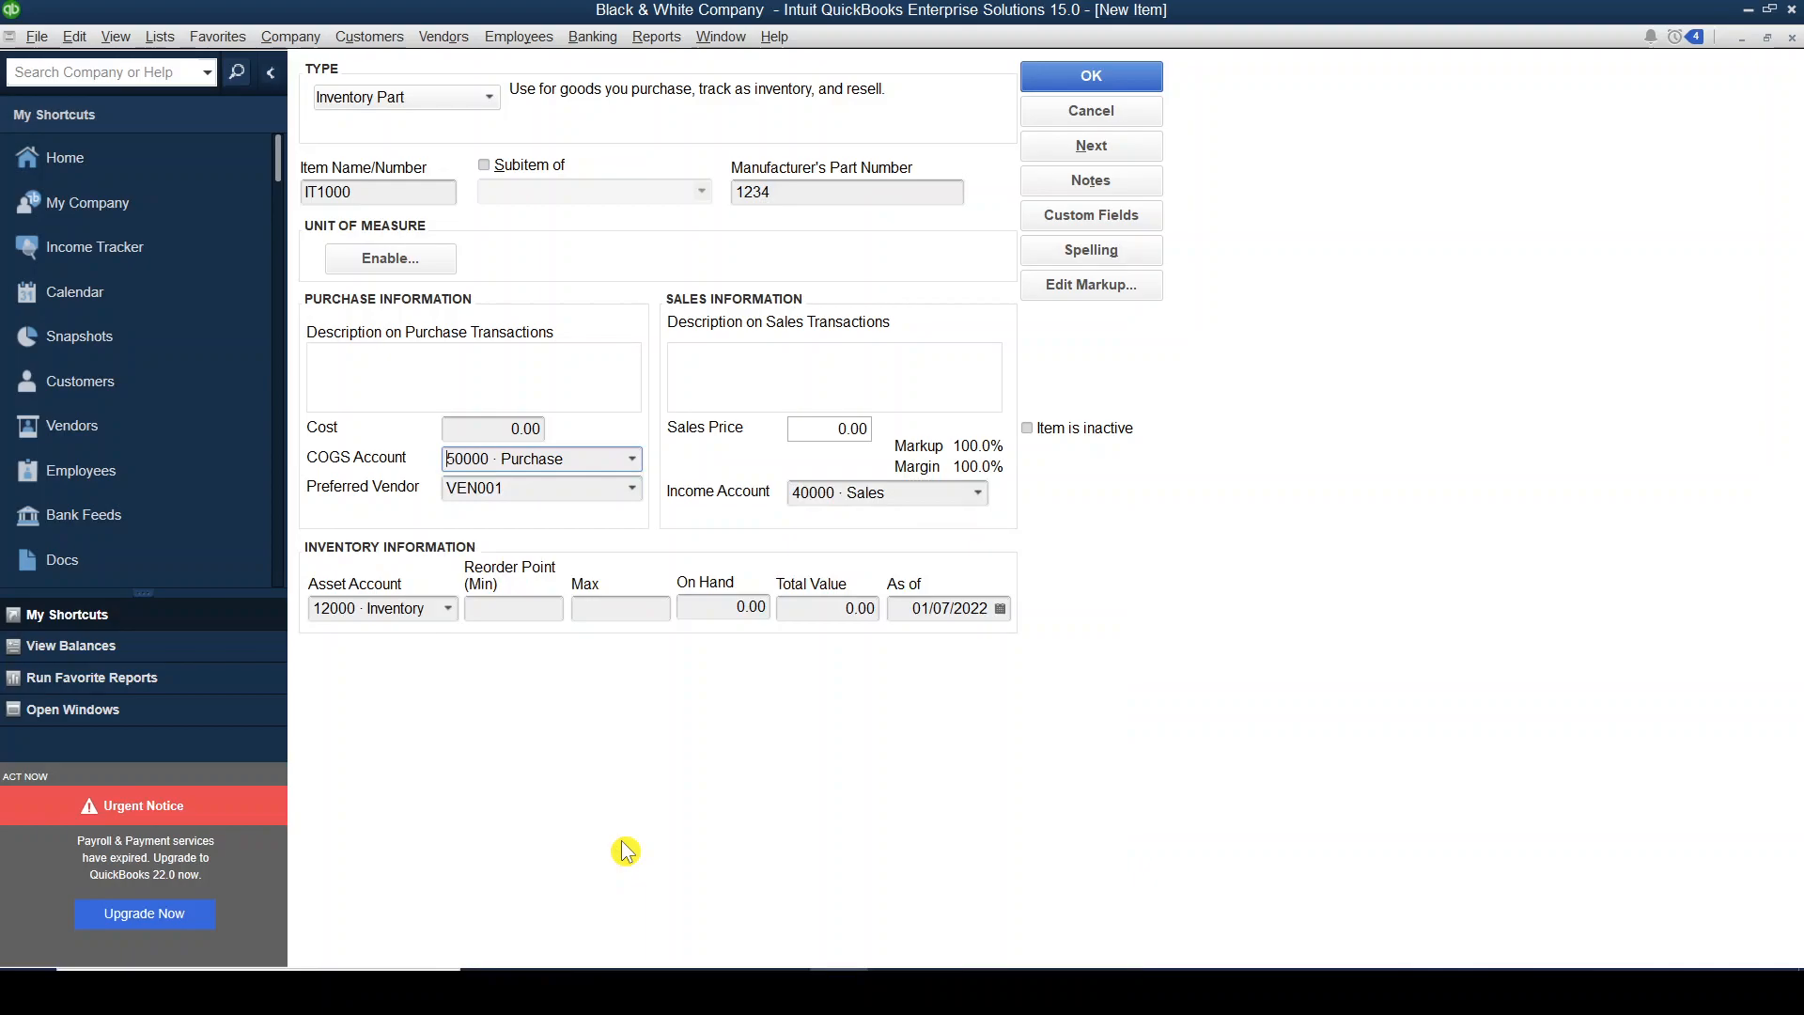
- Look up item IT1000's quantity in the Excel table and set its on-hand quantity to 80
key("alt+Tab")
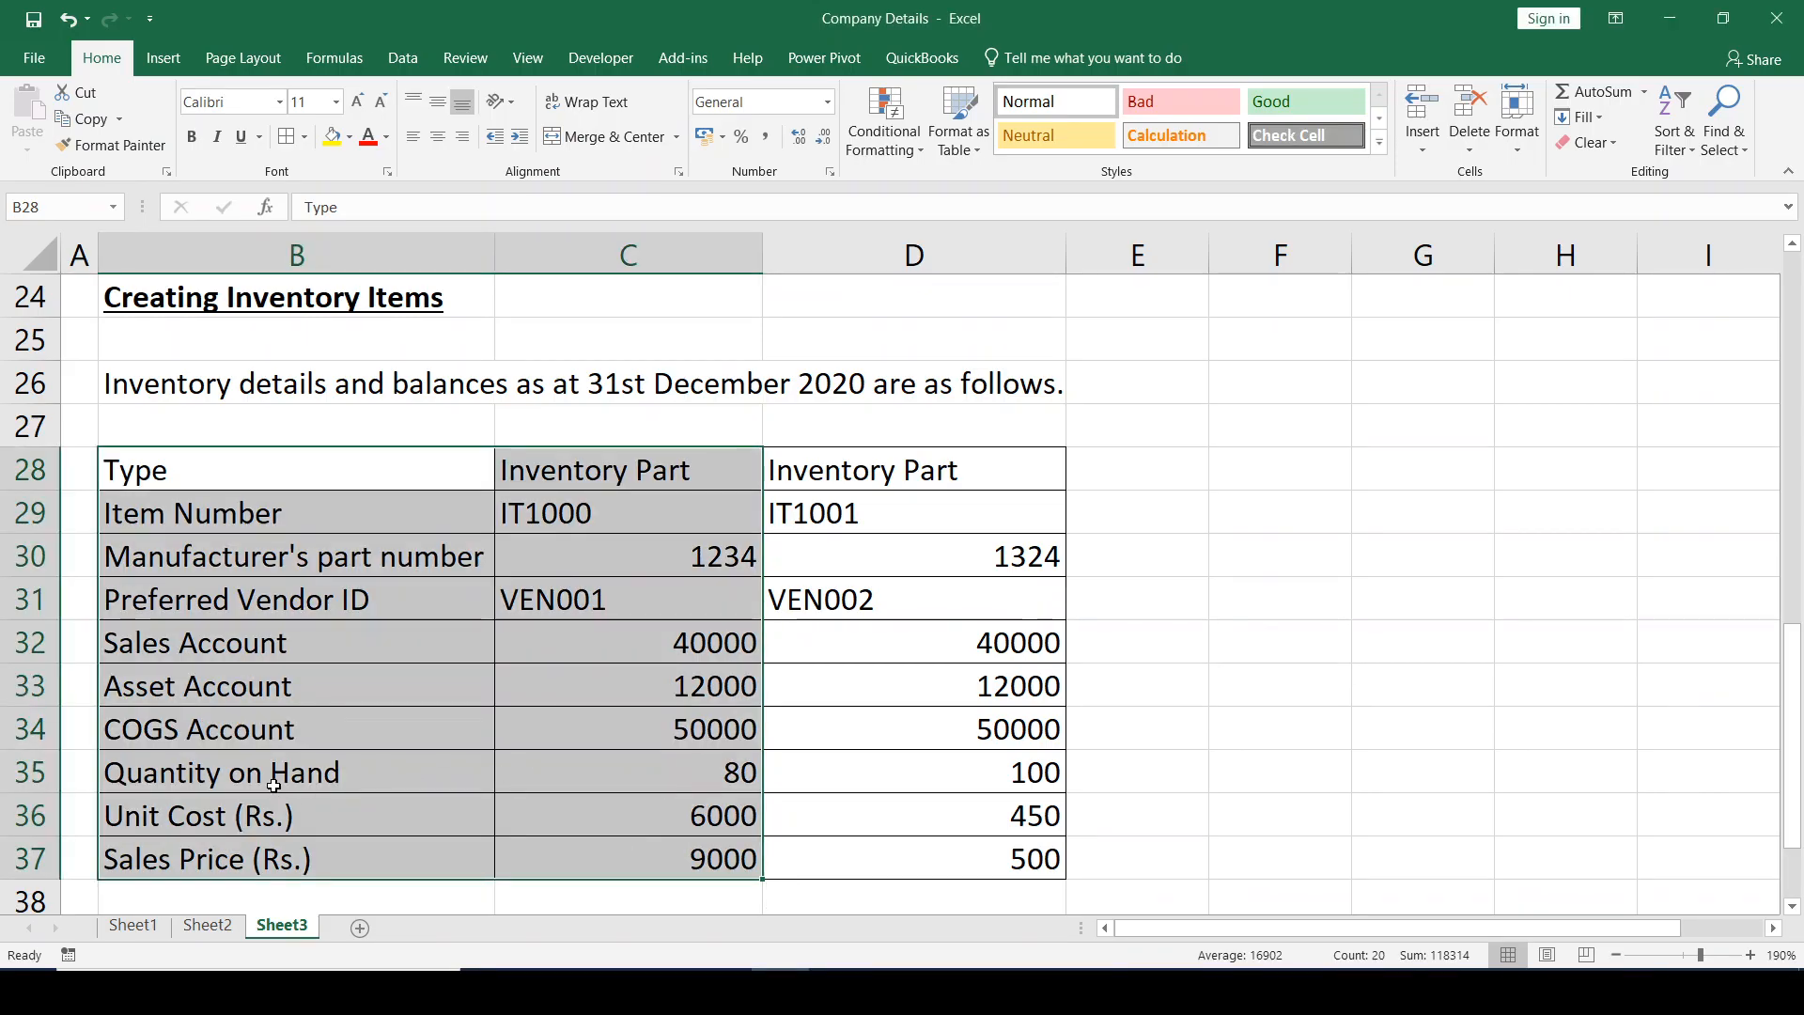
key("alt+Tab")
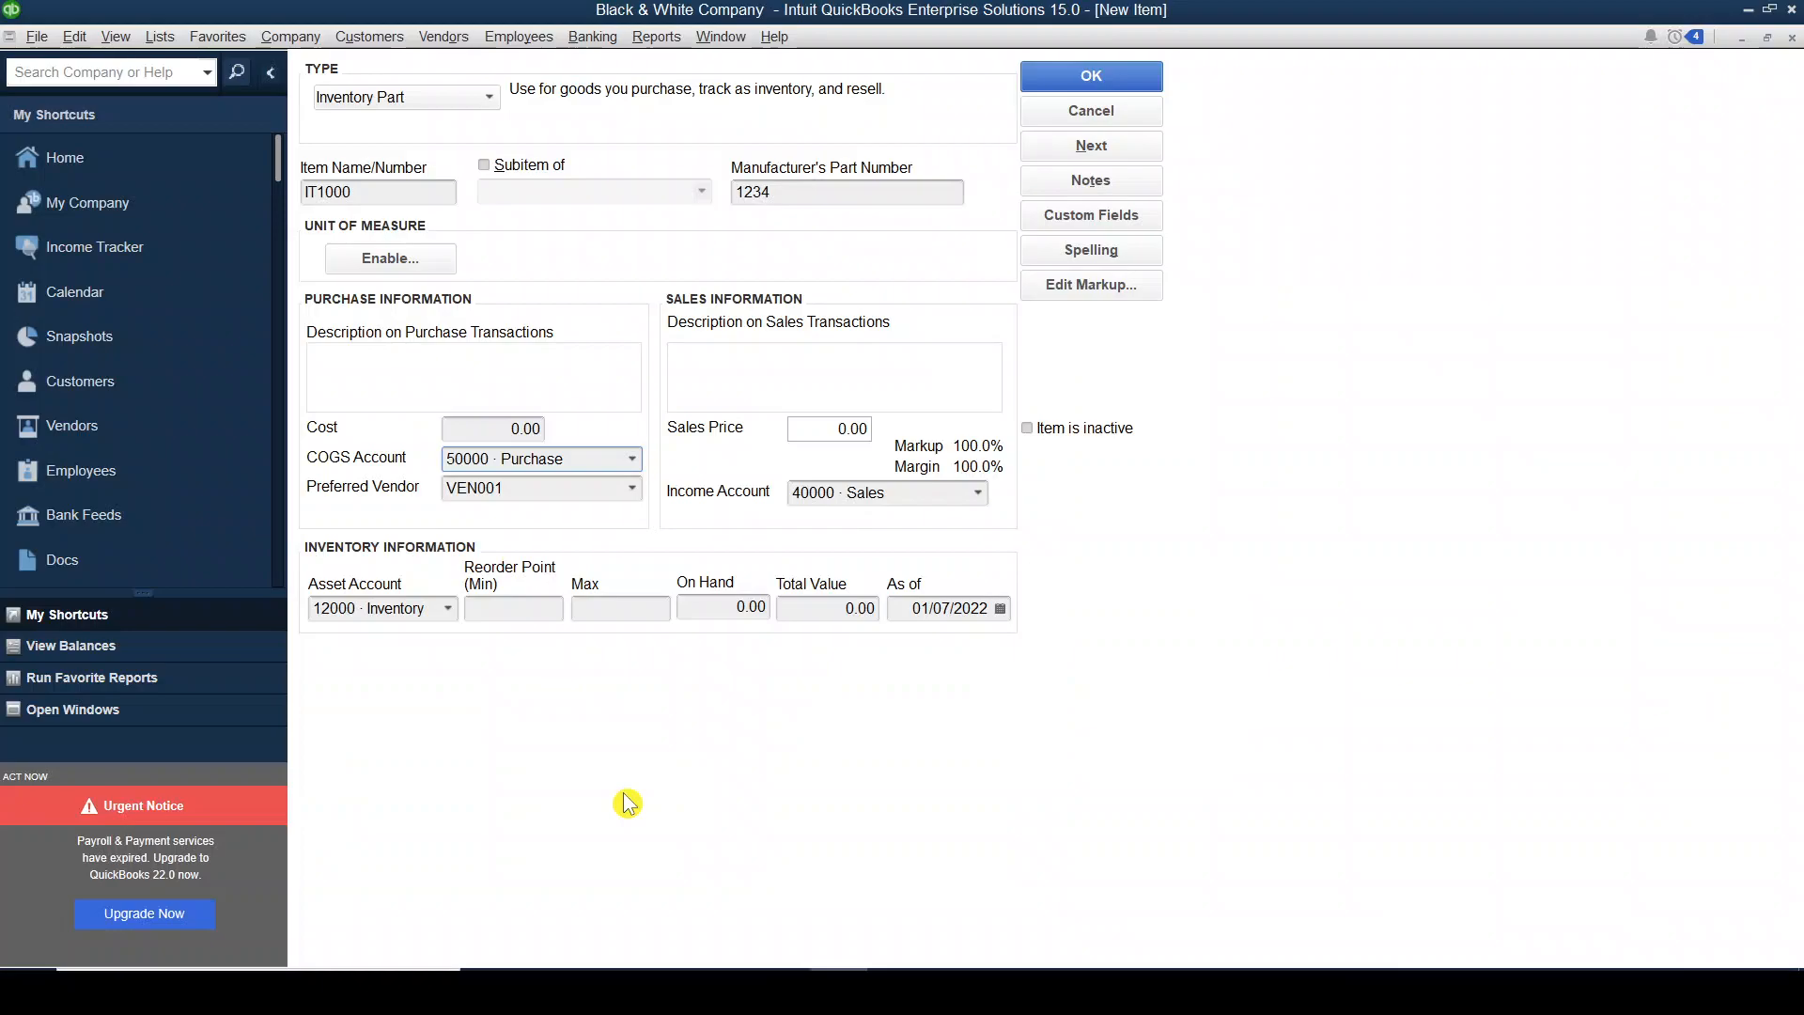
left_click(731, 607)
key("alt+Tab")
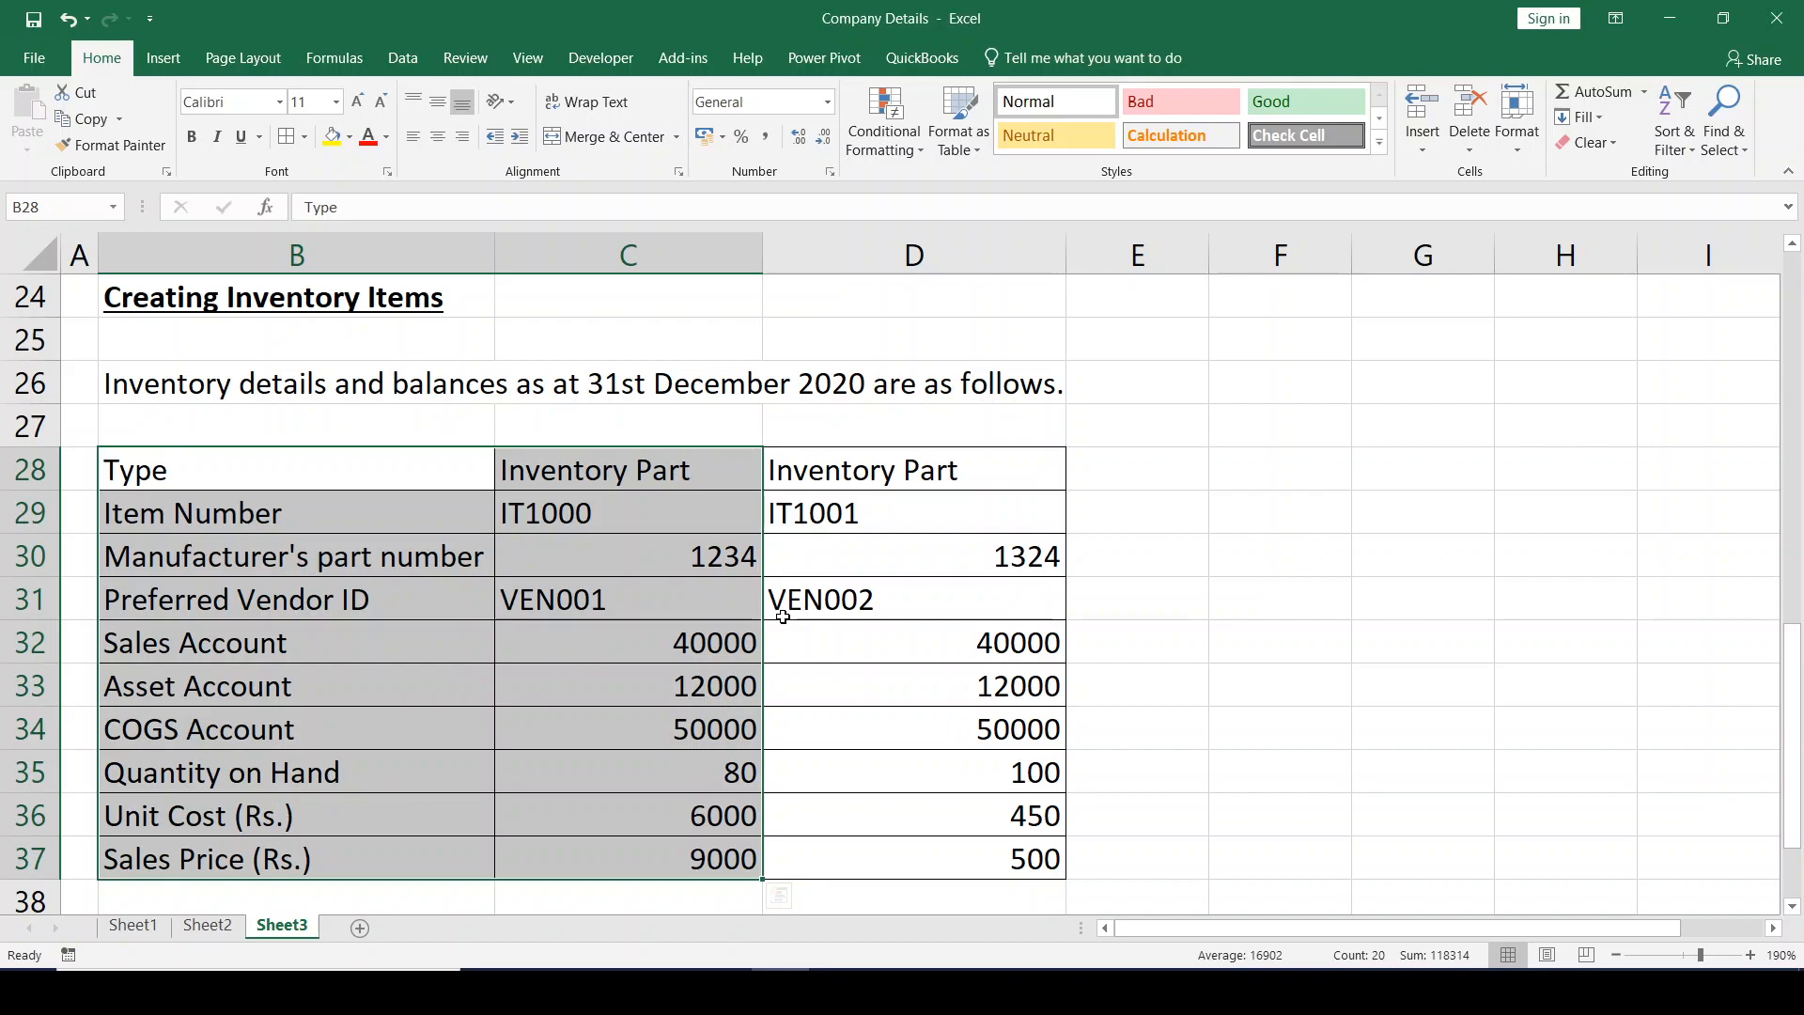
key("alt+Tab")
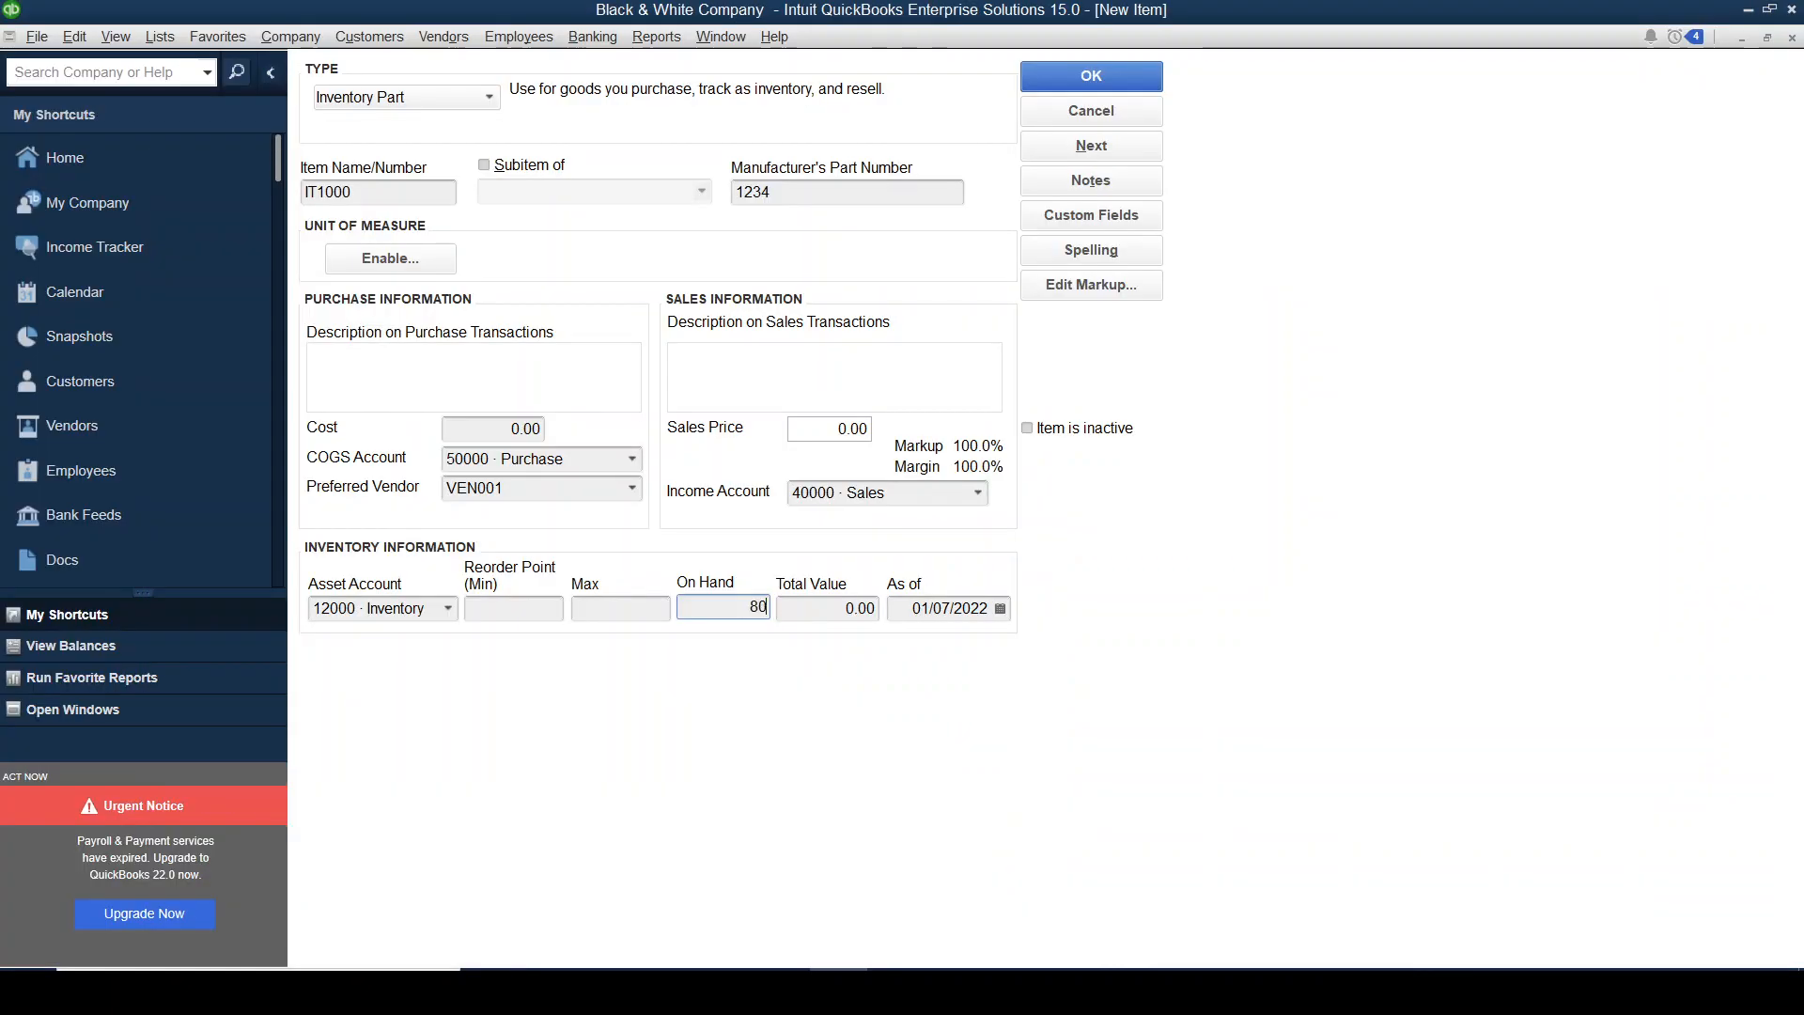
- Set the item's cost to 6000 and its sales price to 9000, as given in the Excel table
key("alt+Tab")
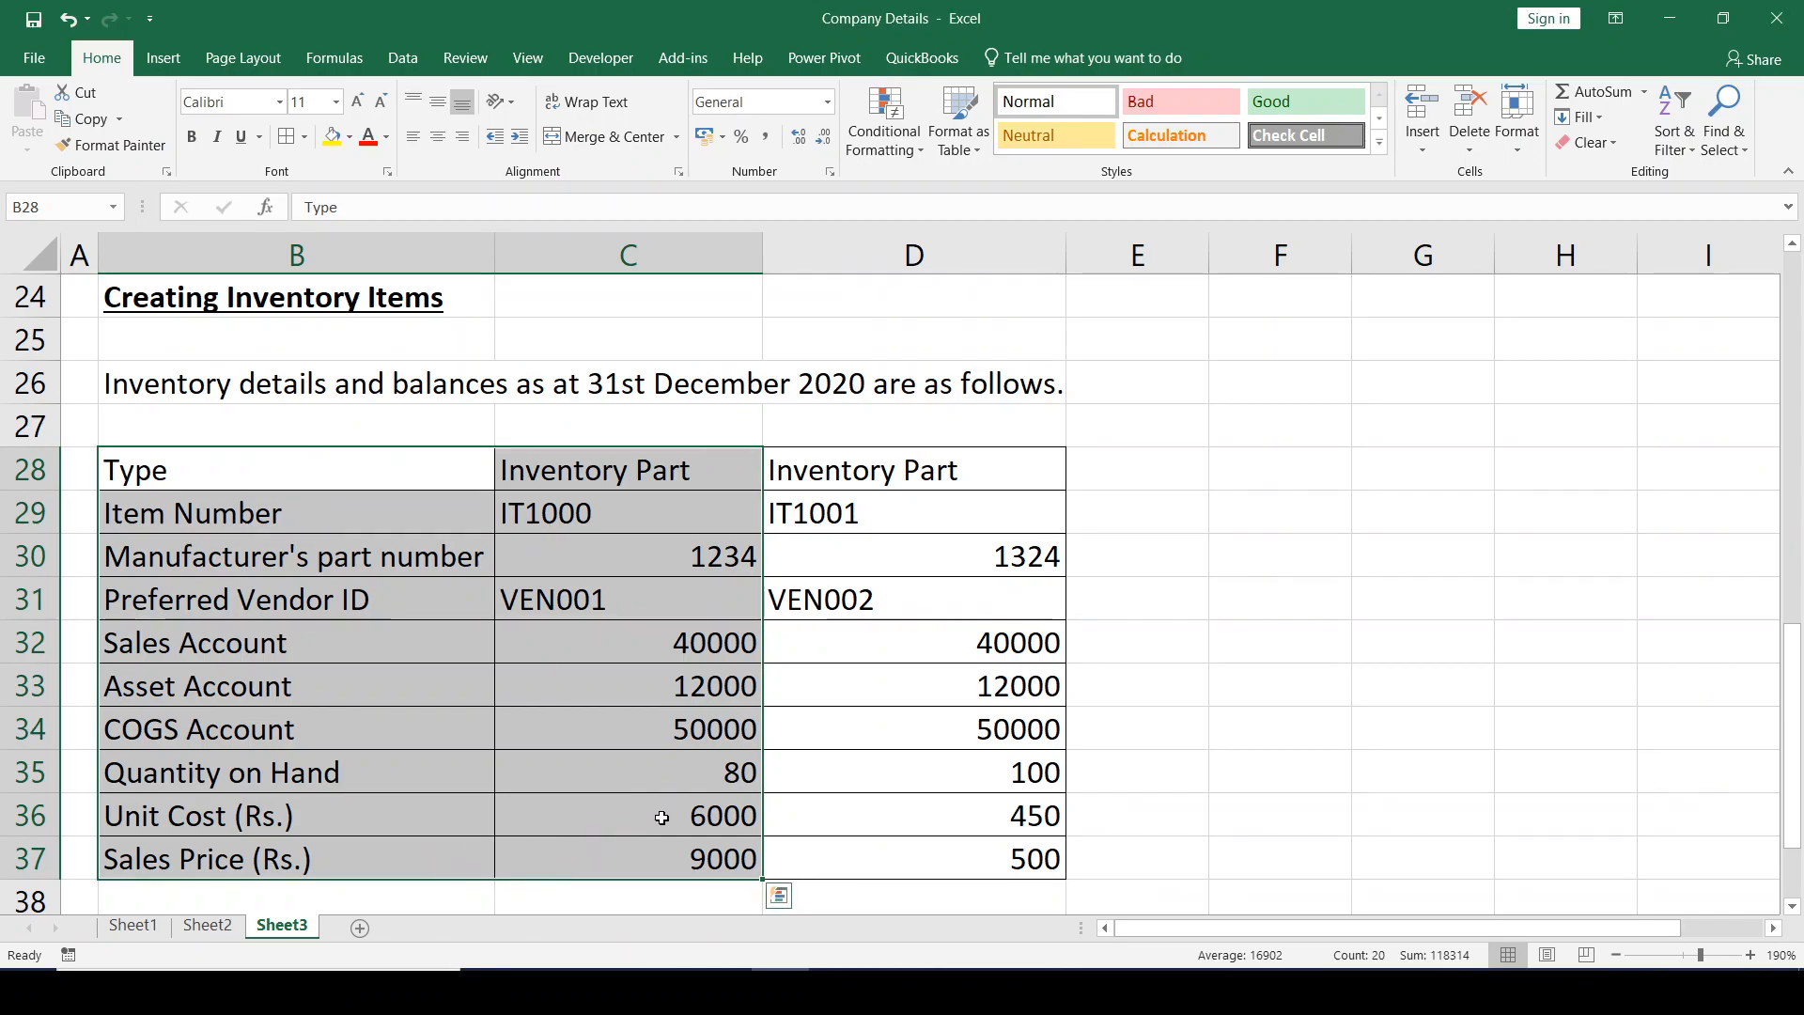
key("alt+Tab")
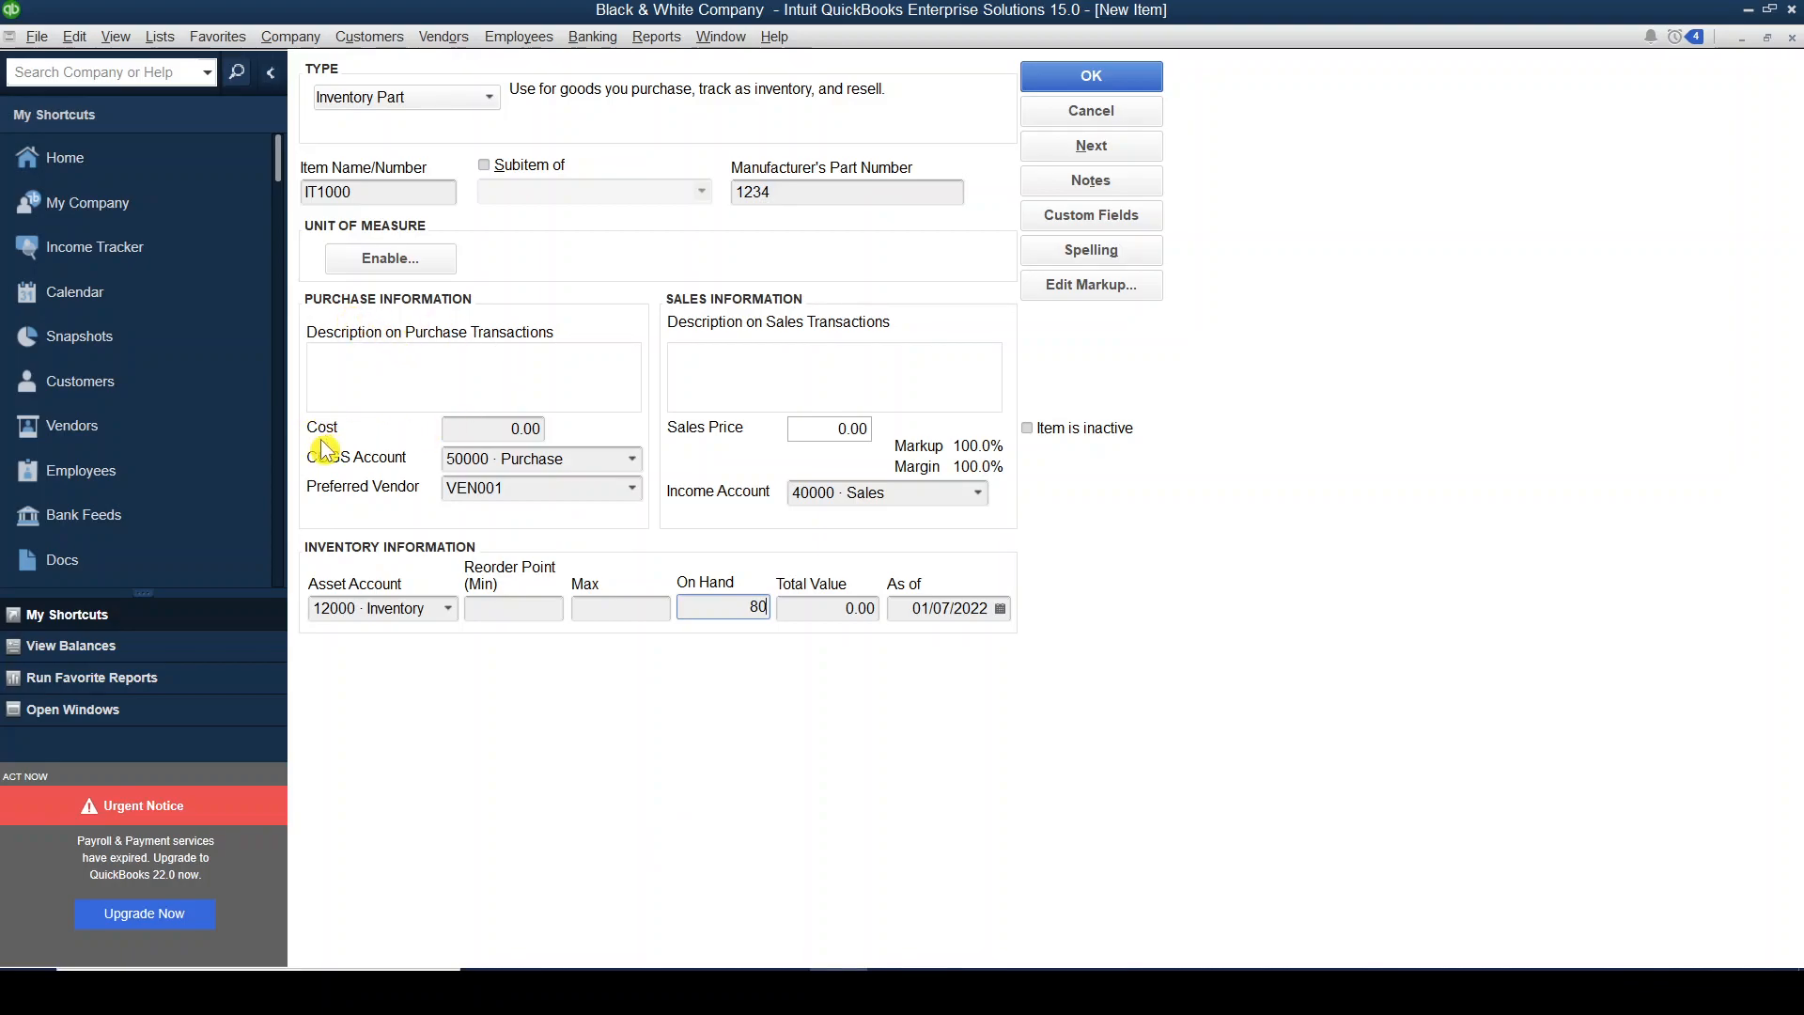
left_click(510, 429)
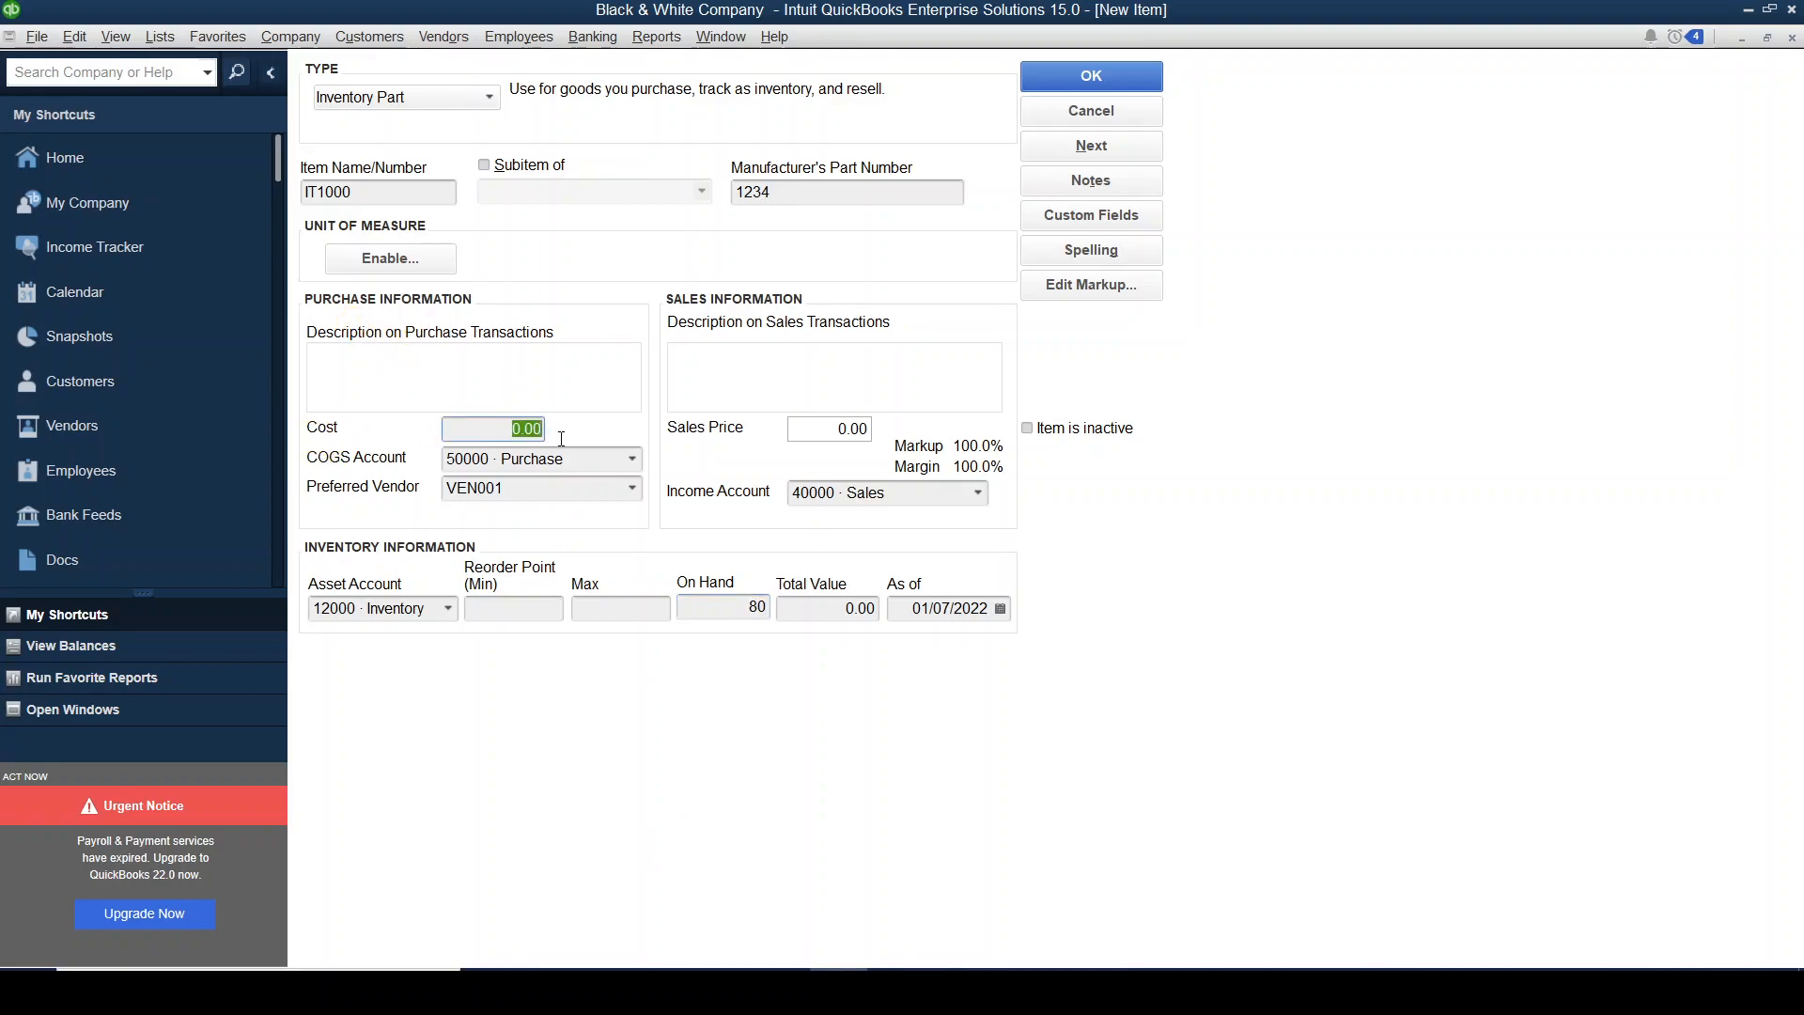
type("6000")
left_click(837, 429)
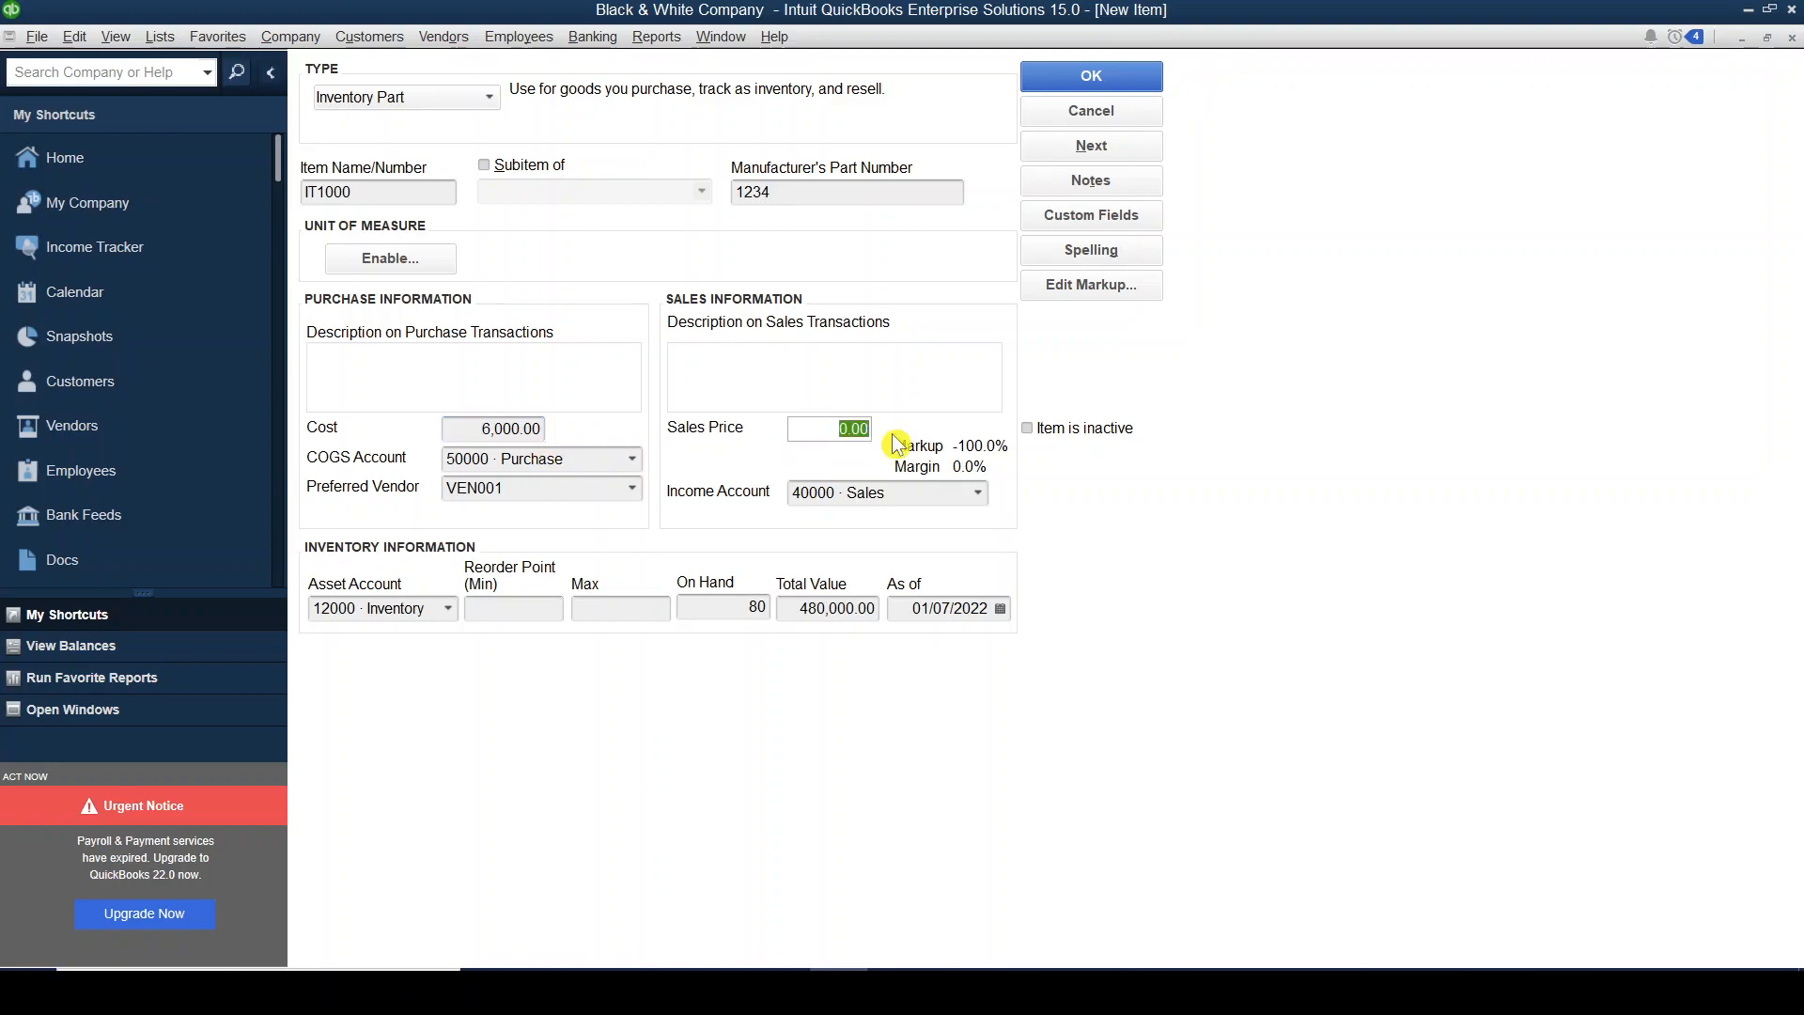
type("9")
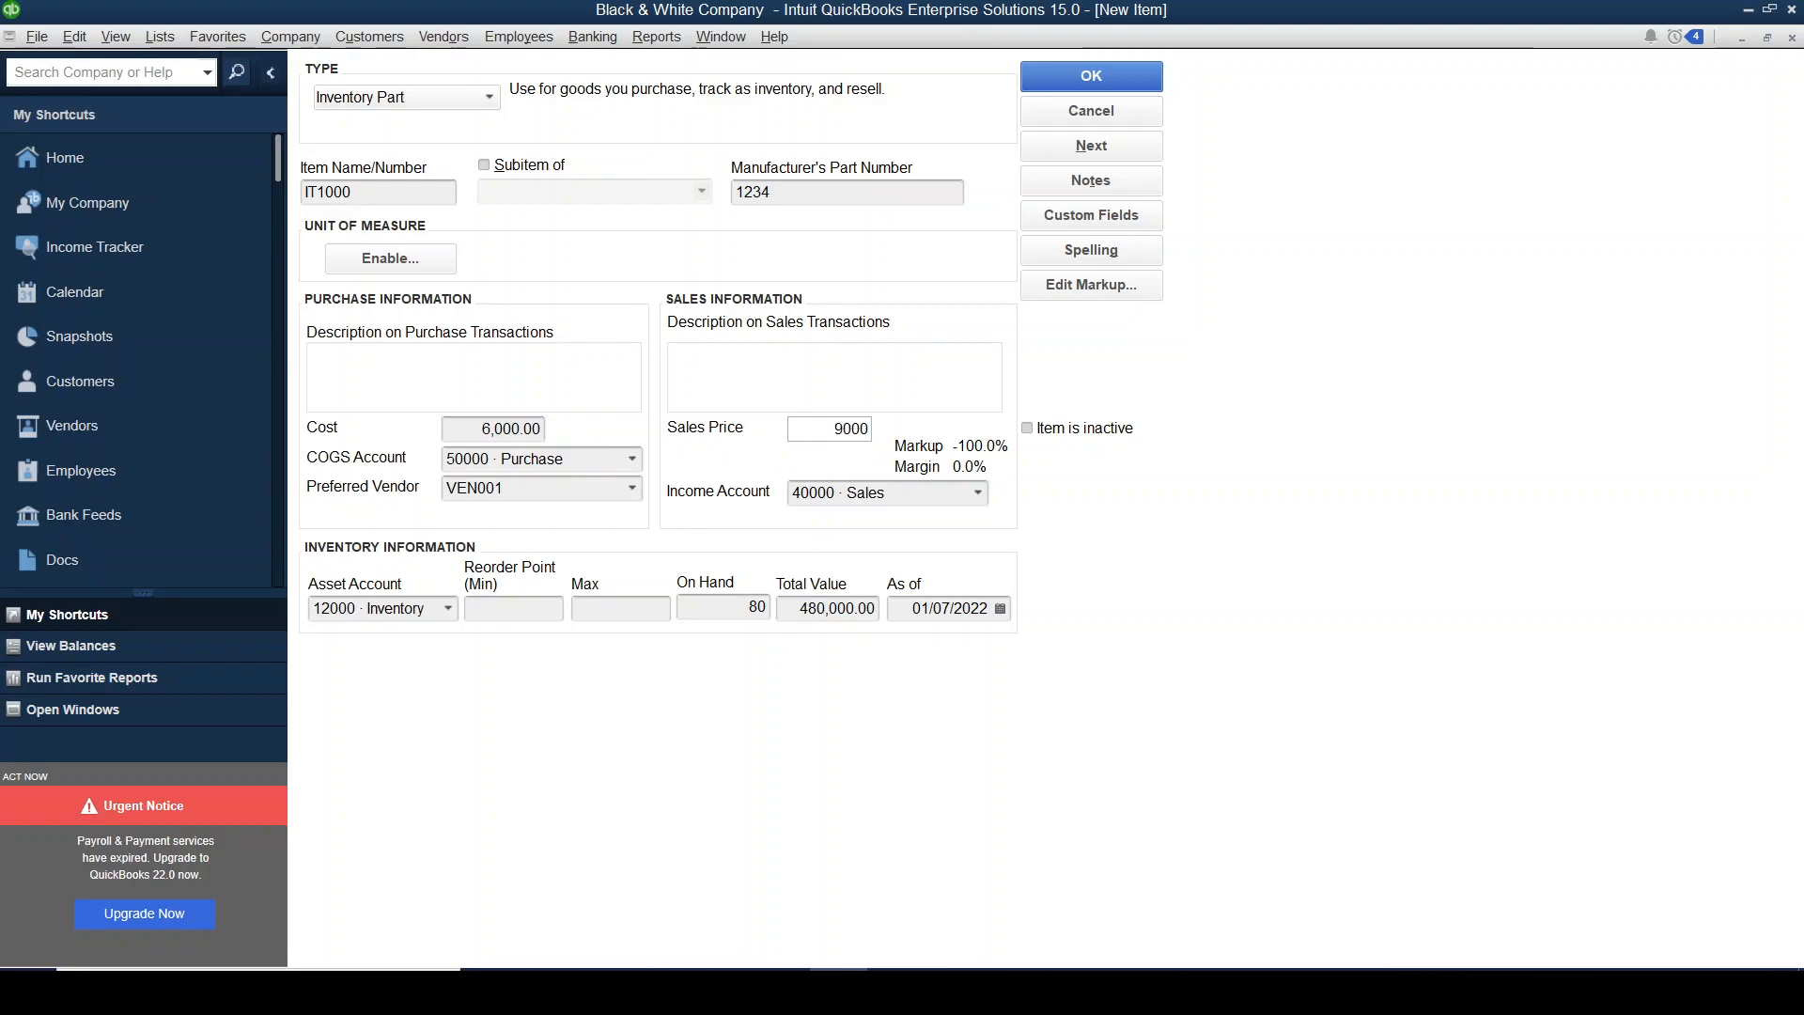
type("000")
- Look up the balance date in the Excel sheet and set item IT1000's as-of date to 31/12/2020 in QuickBooks
key("alt+Tab")
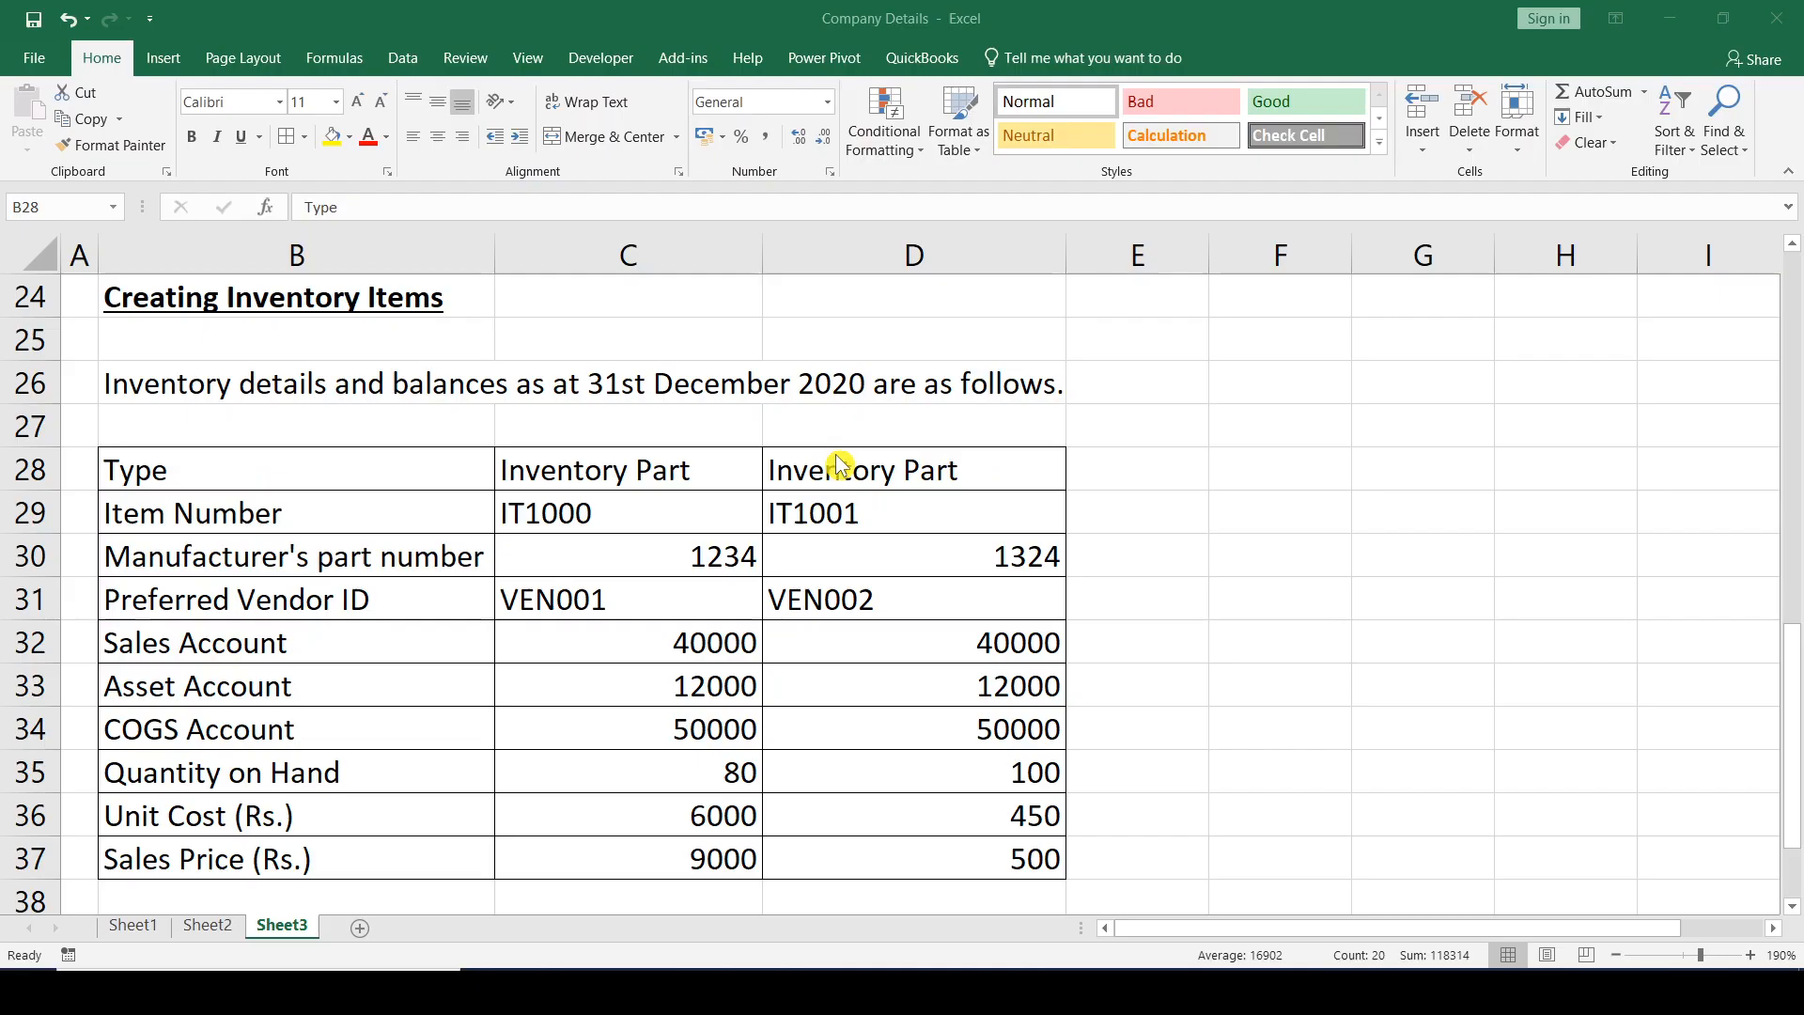
key("alt+Tab")
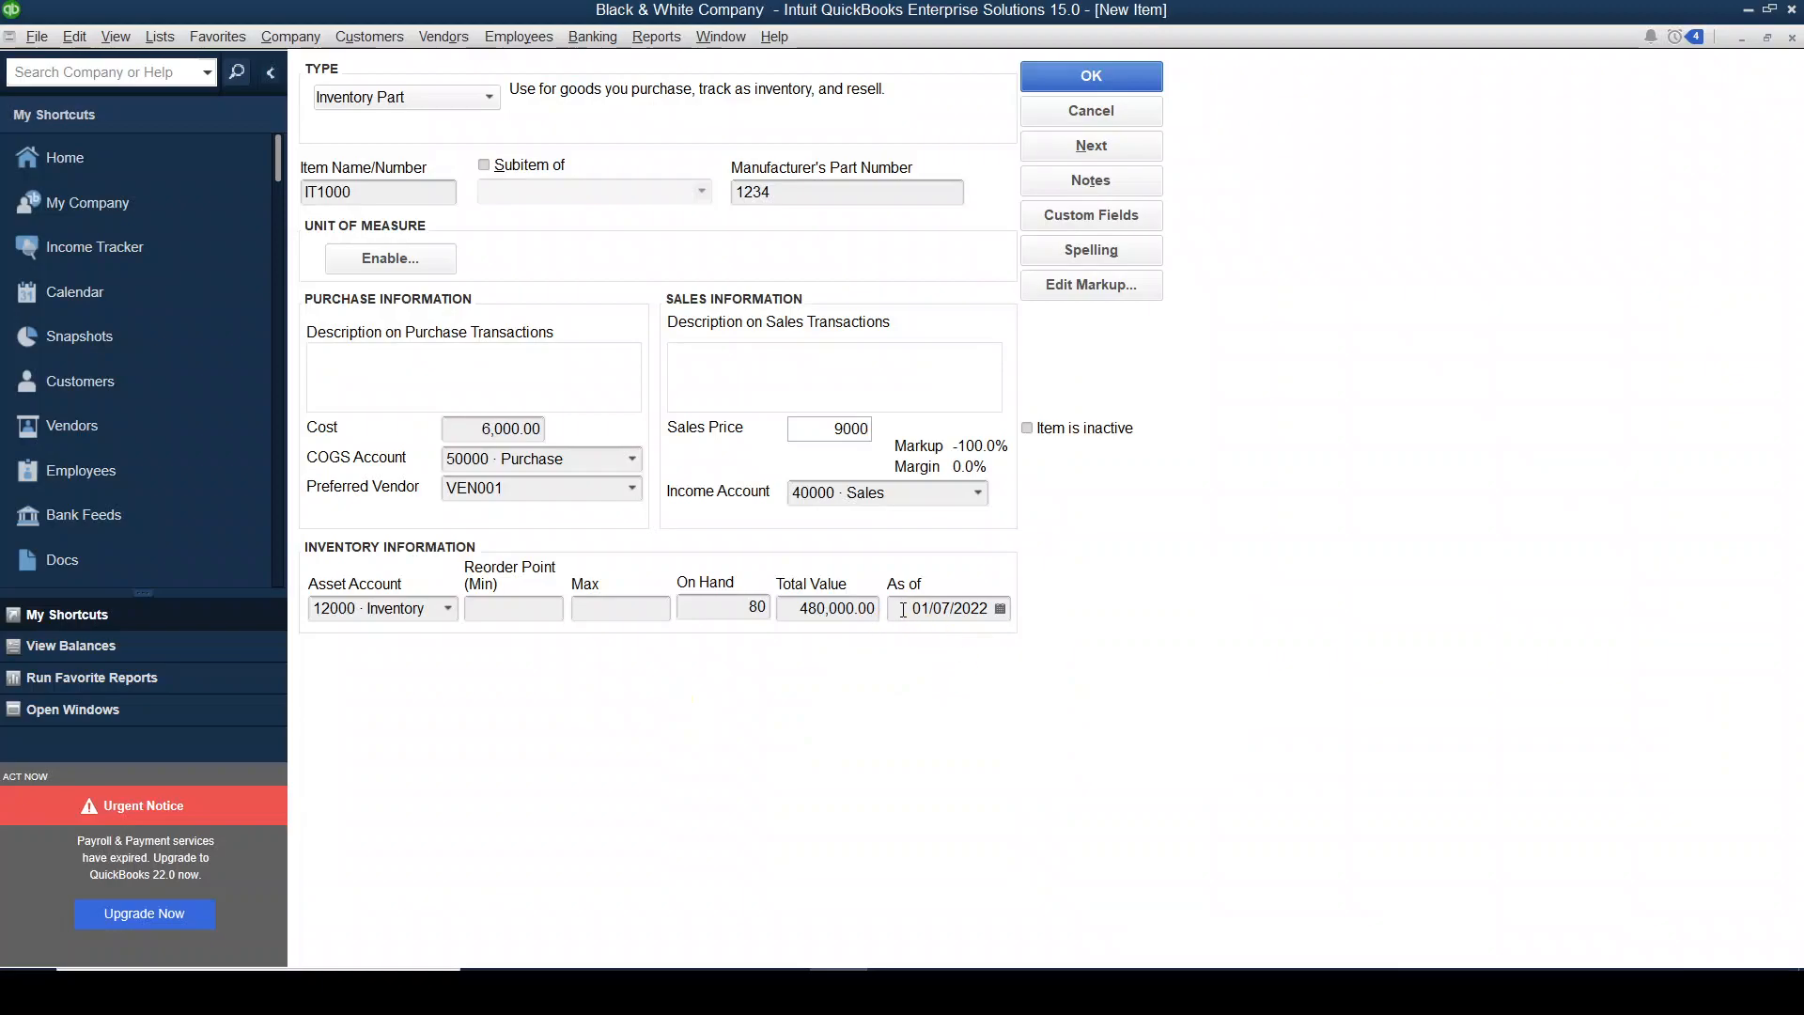
left_click_drag(907, 608, 998, 620)
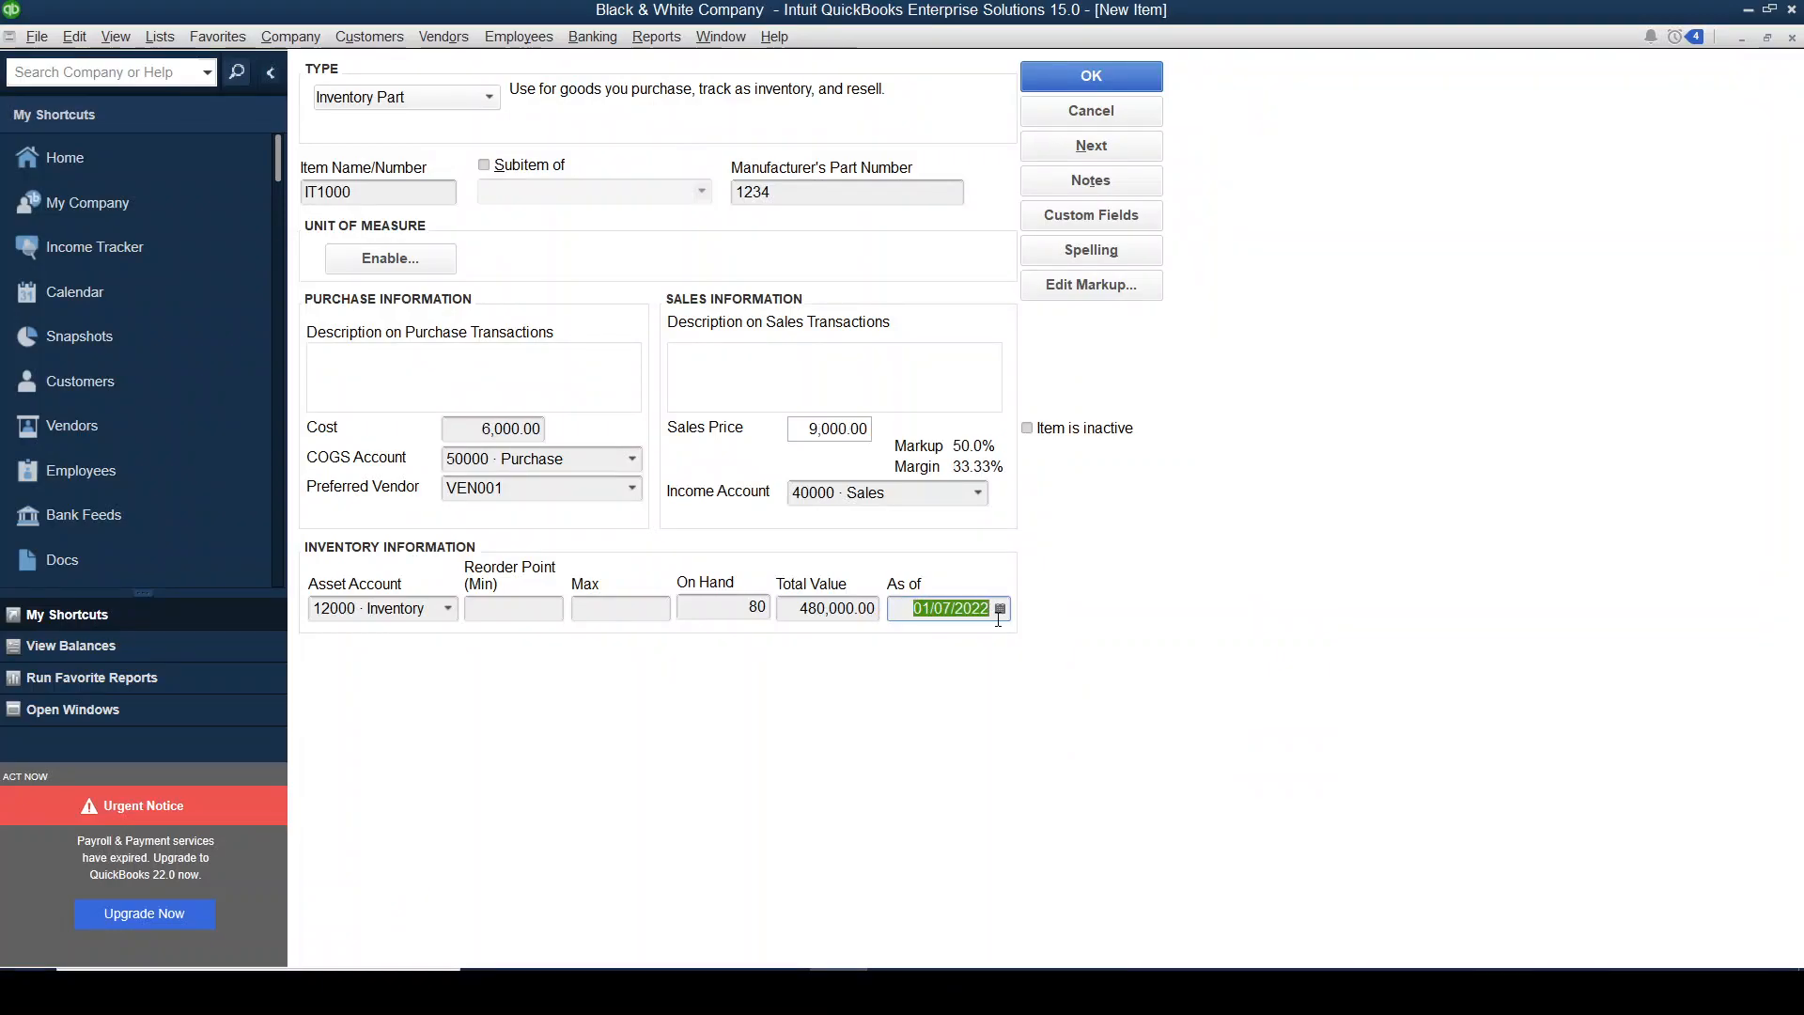
key("alt+Tab")
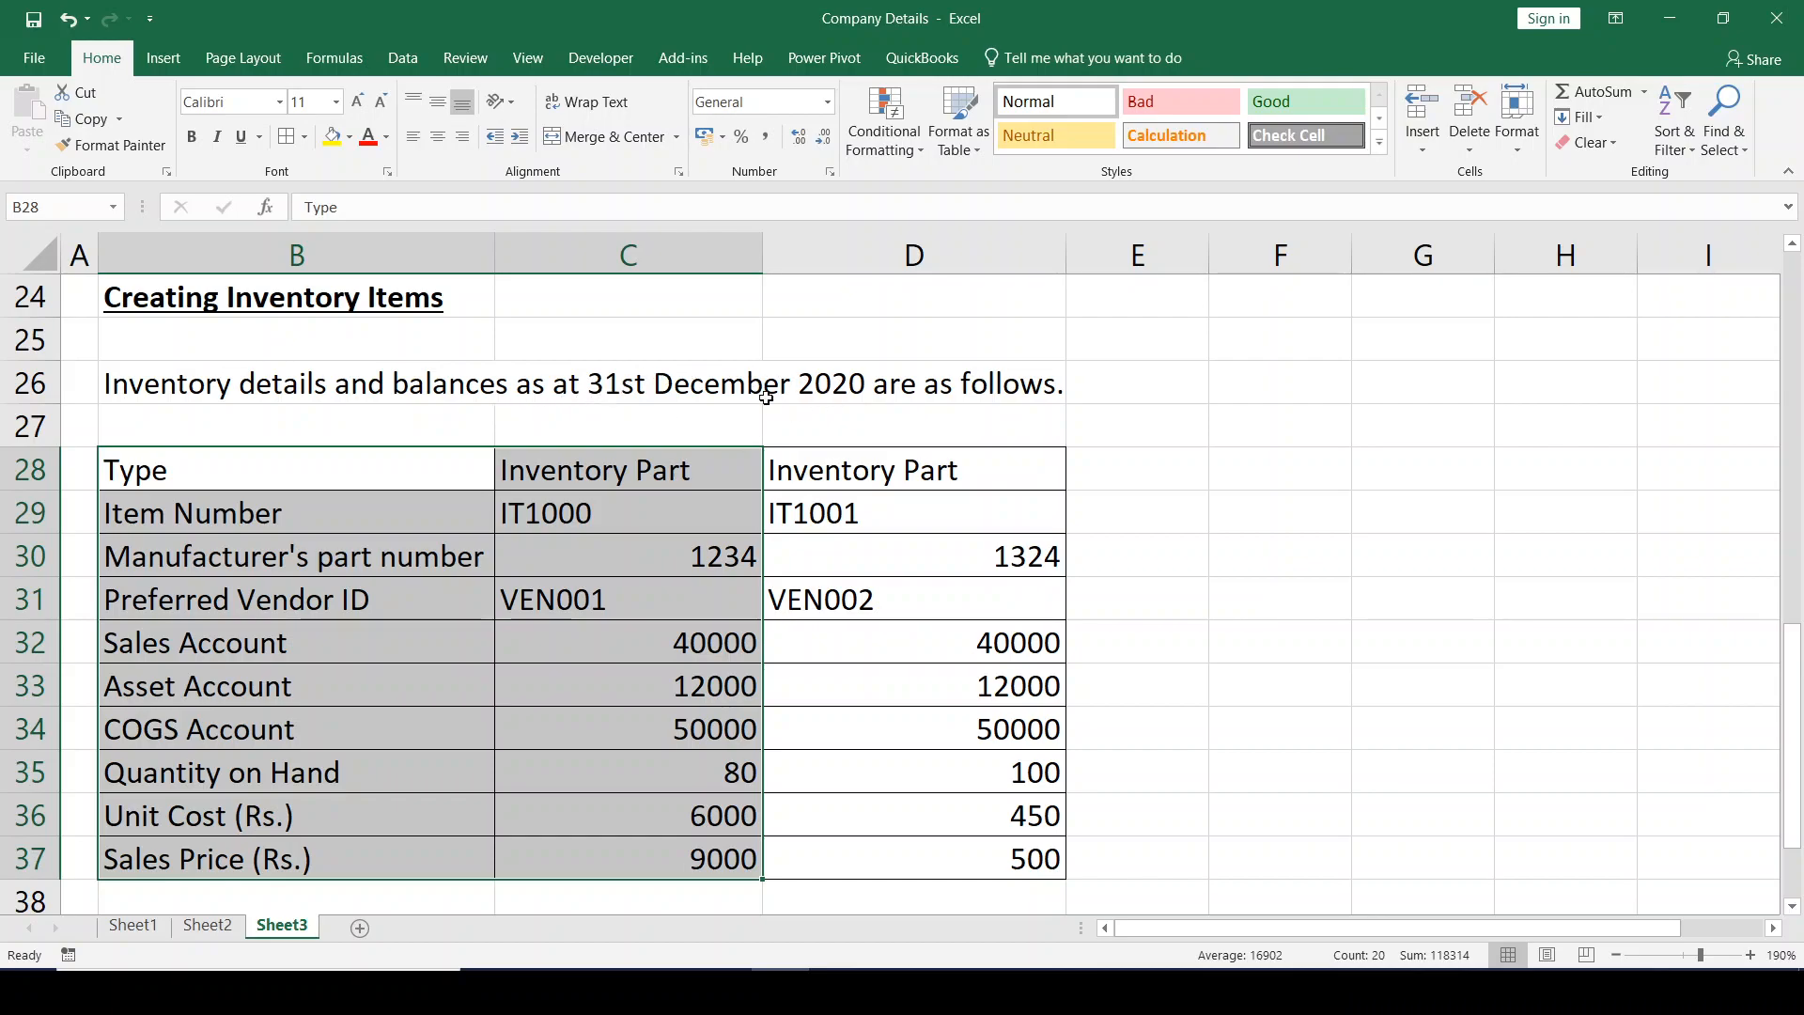
key("alt+Tab")
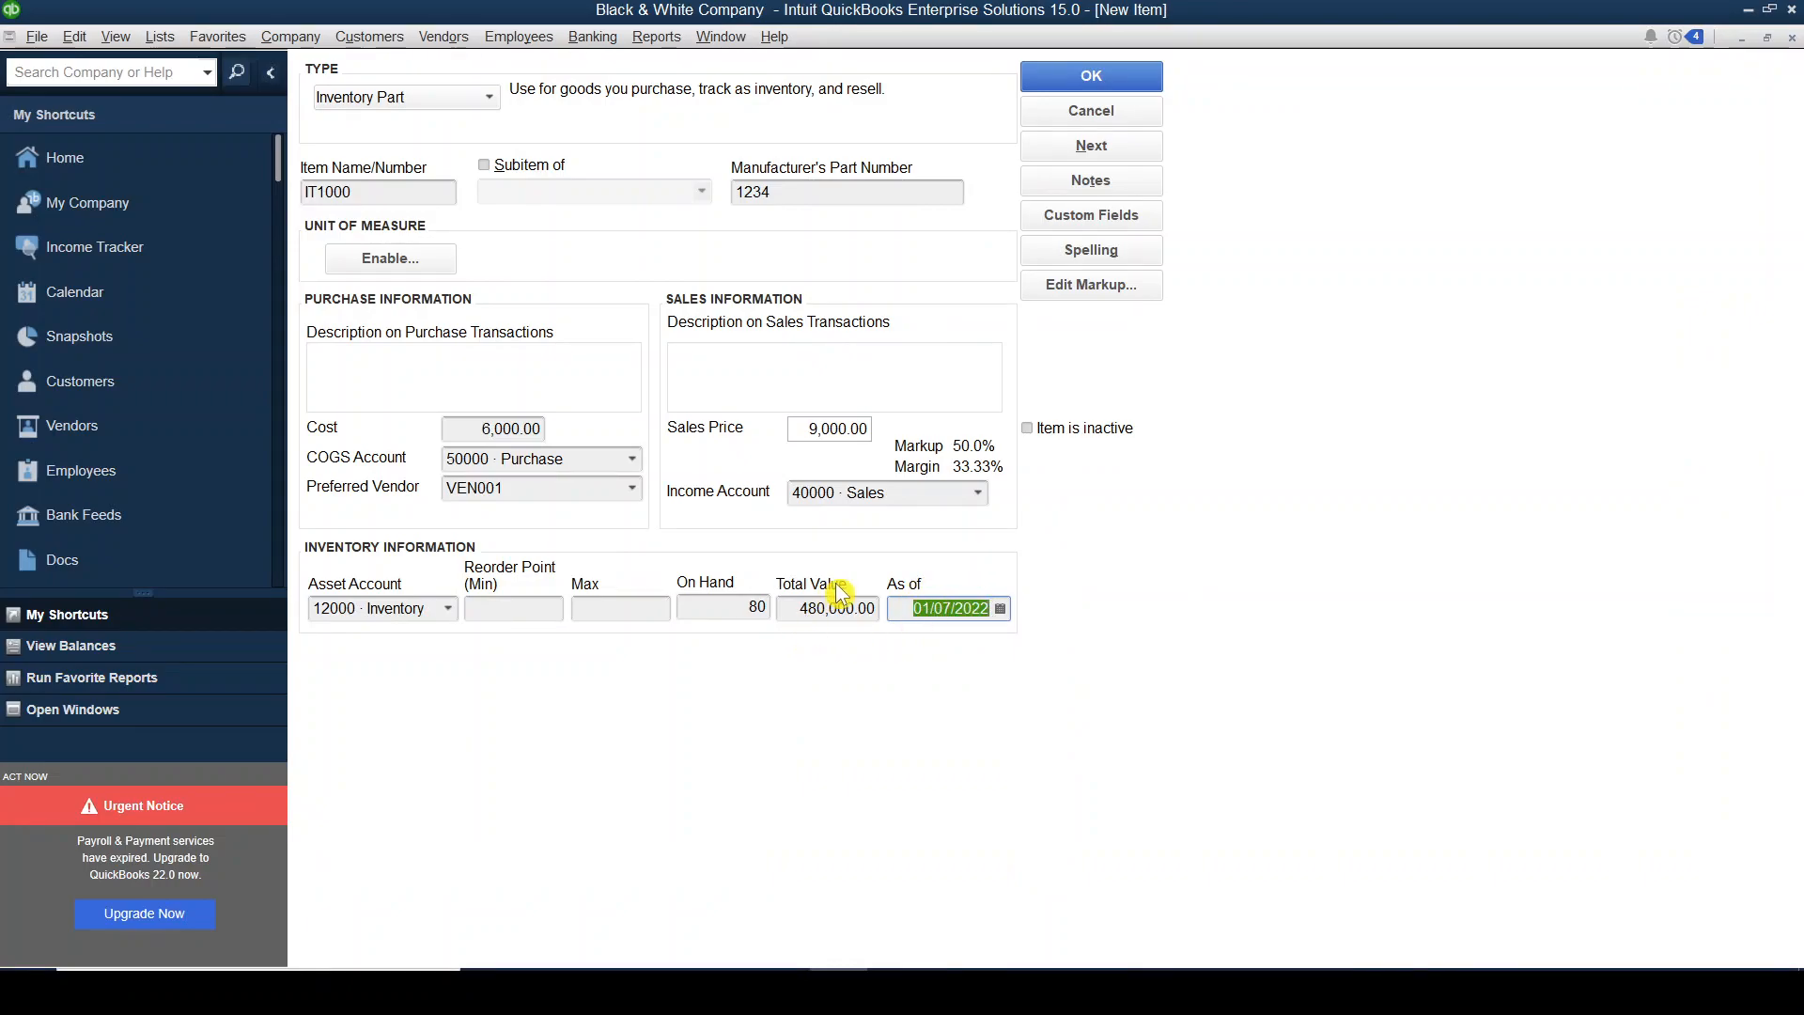
type("31/")
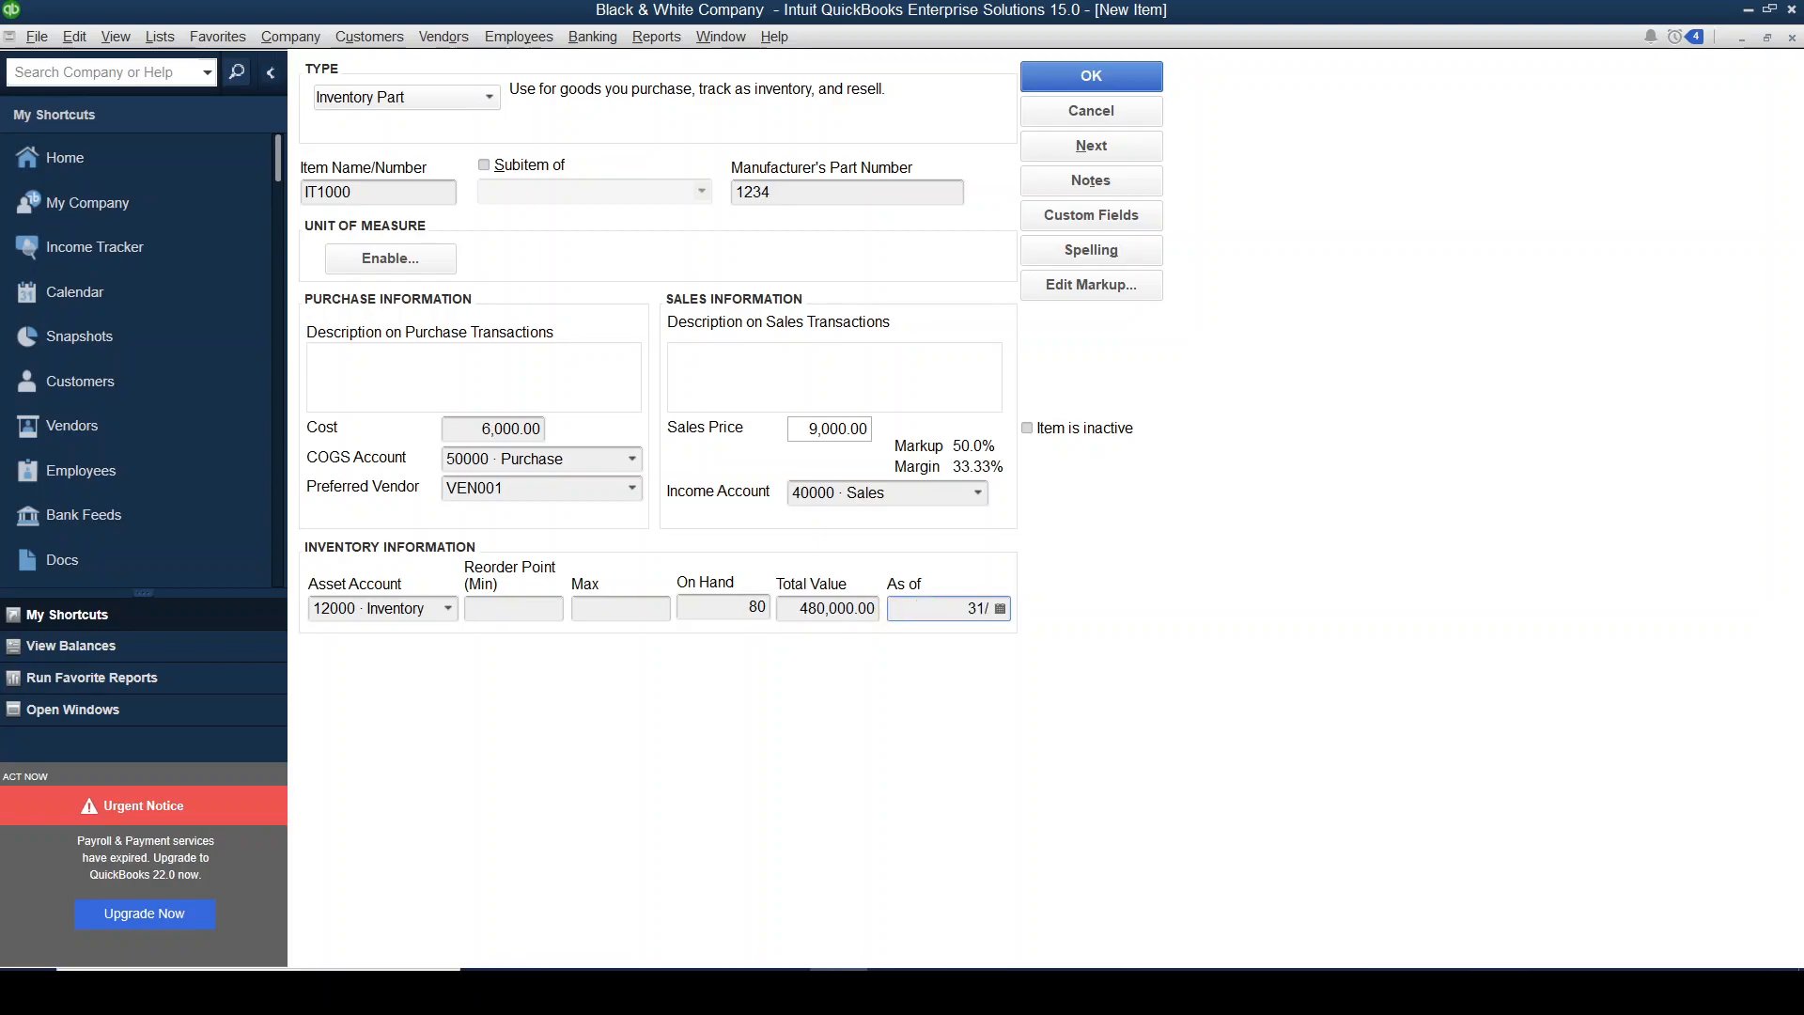
type("12/2020")
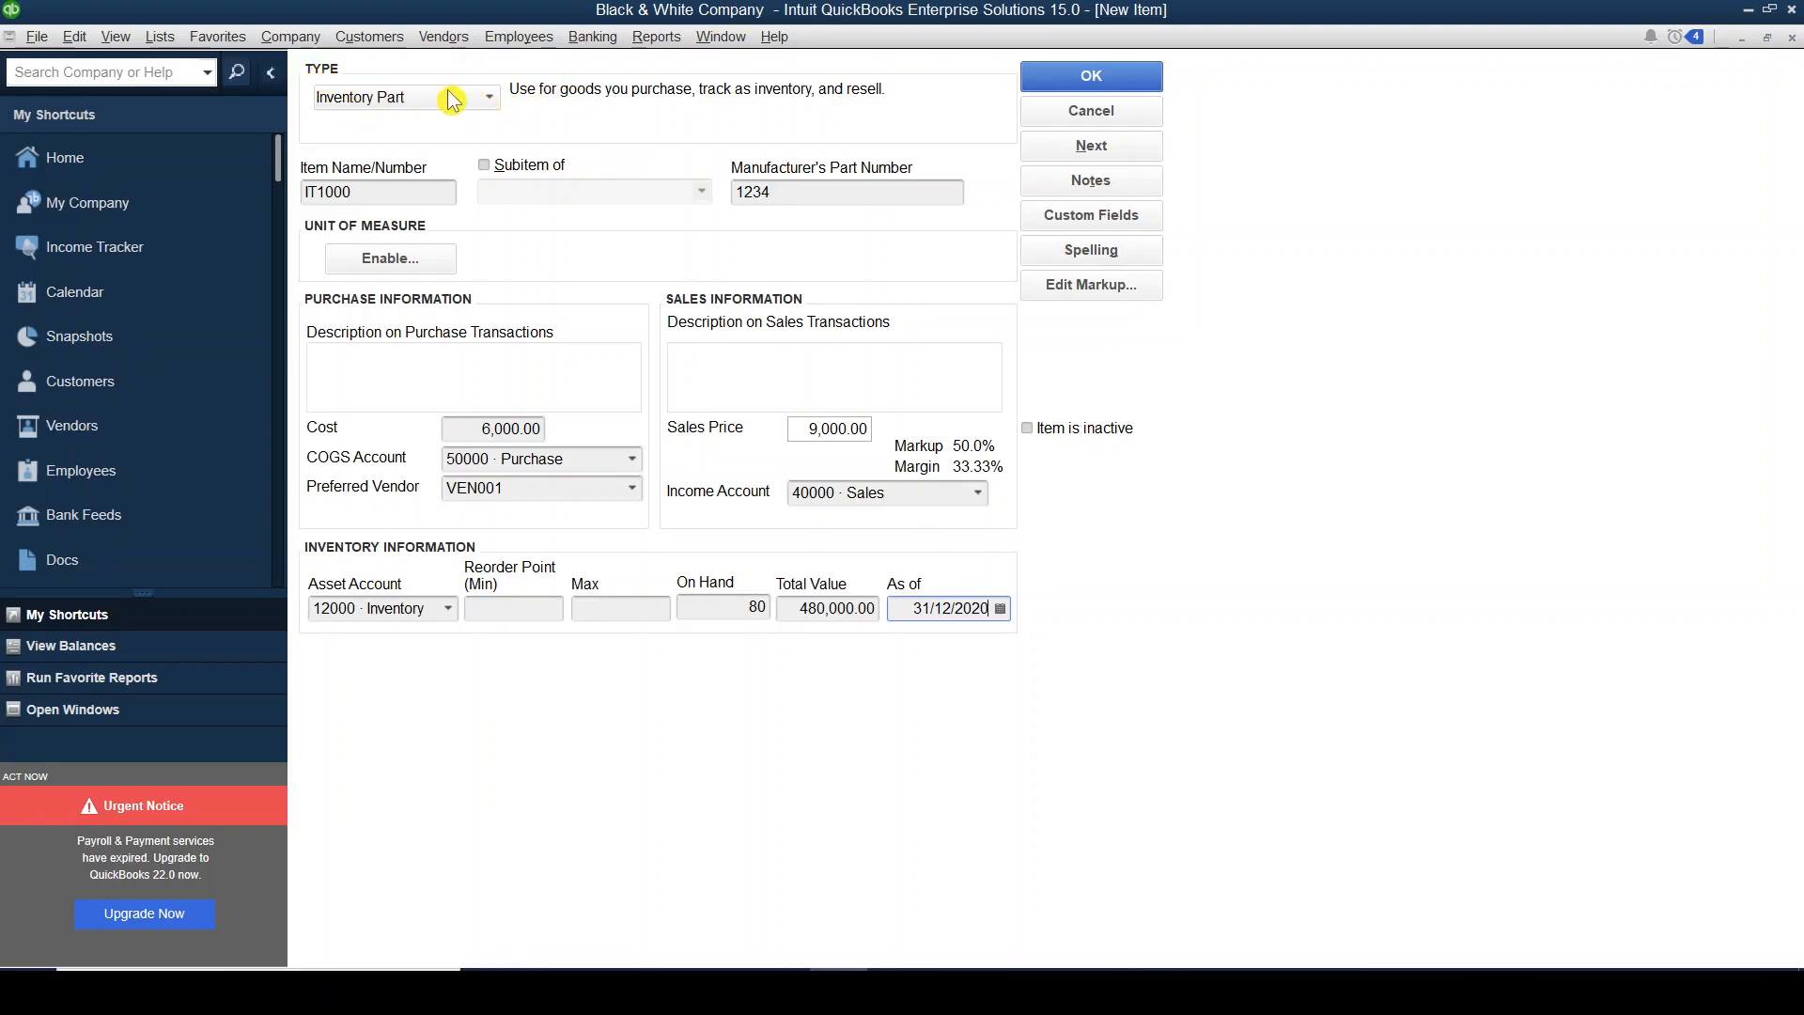
- Check that item IT1000's type is Inventory Part and save the item to the item list
left_click(488, 100)
left_click(489, 100)
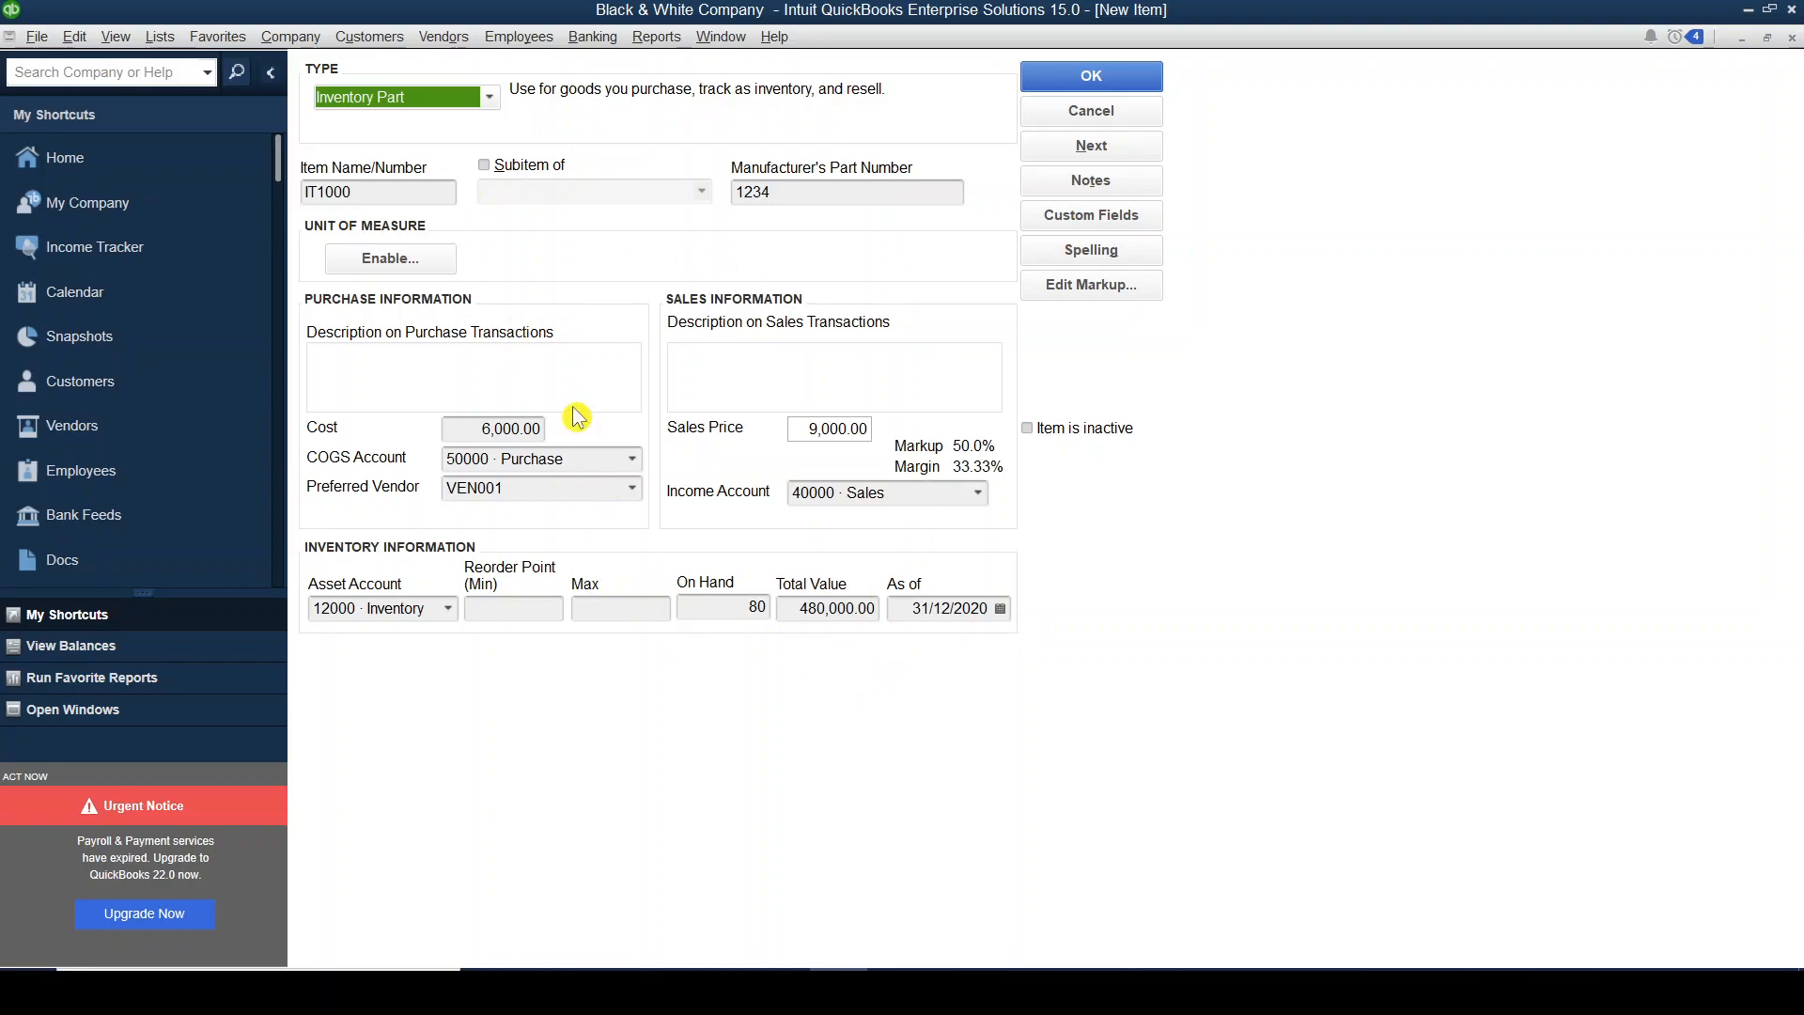
left_click(1062, 85)
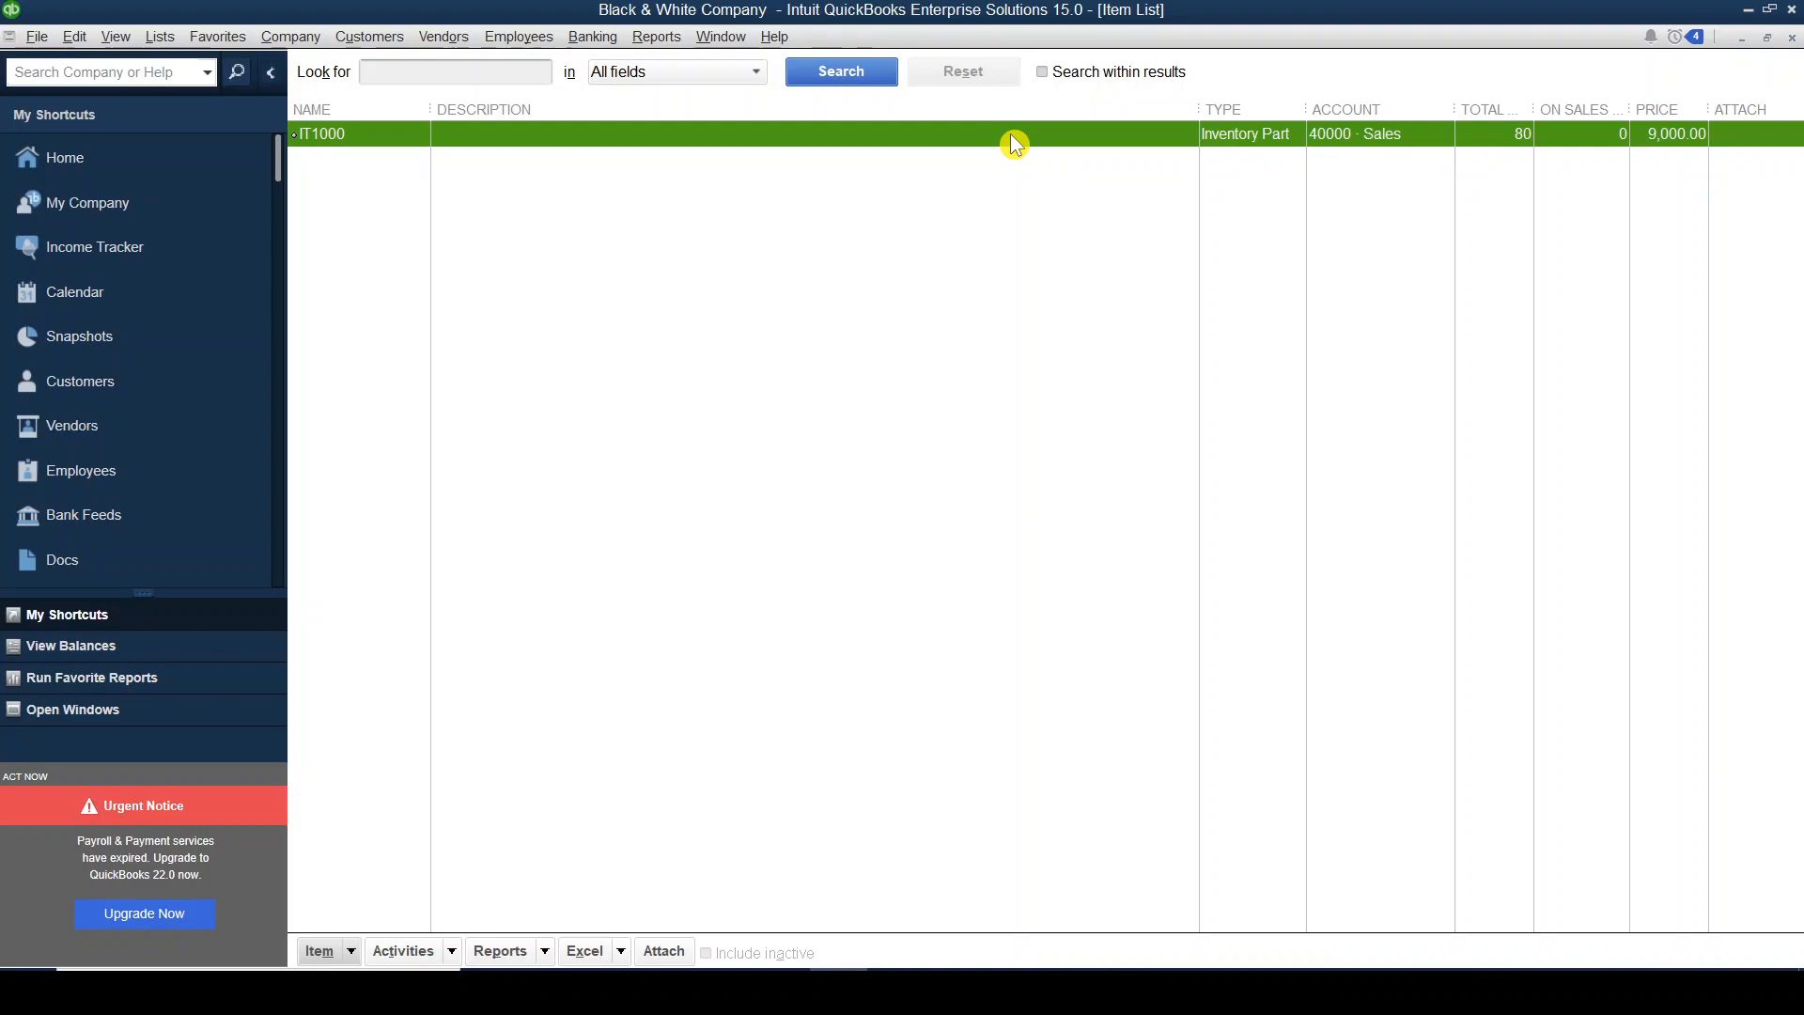
- Review item IT1001's column in the Excel table and start a new Inventory Part item in QuickBooks
key("alt+Tab")
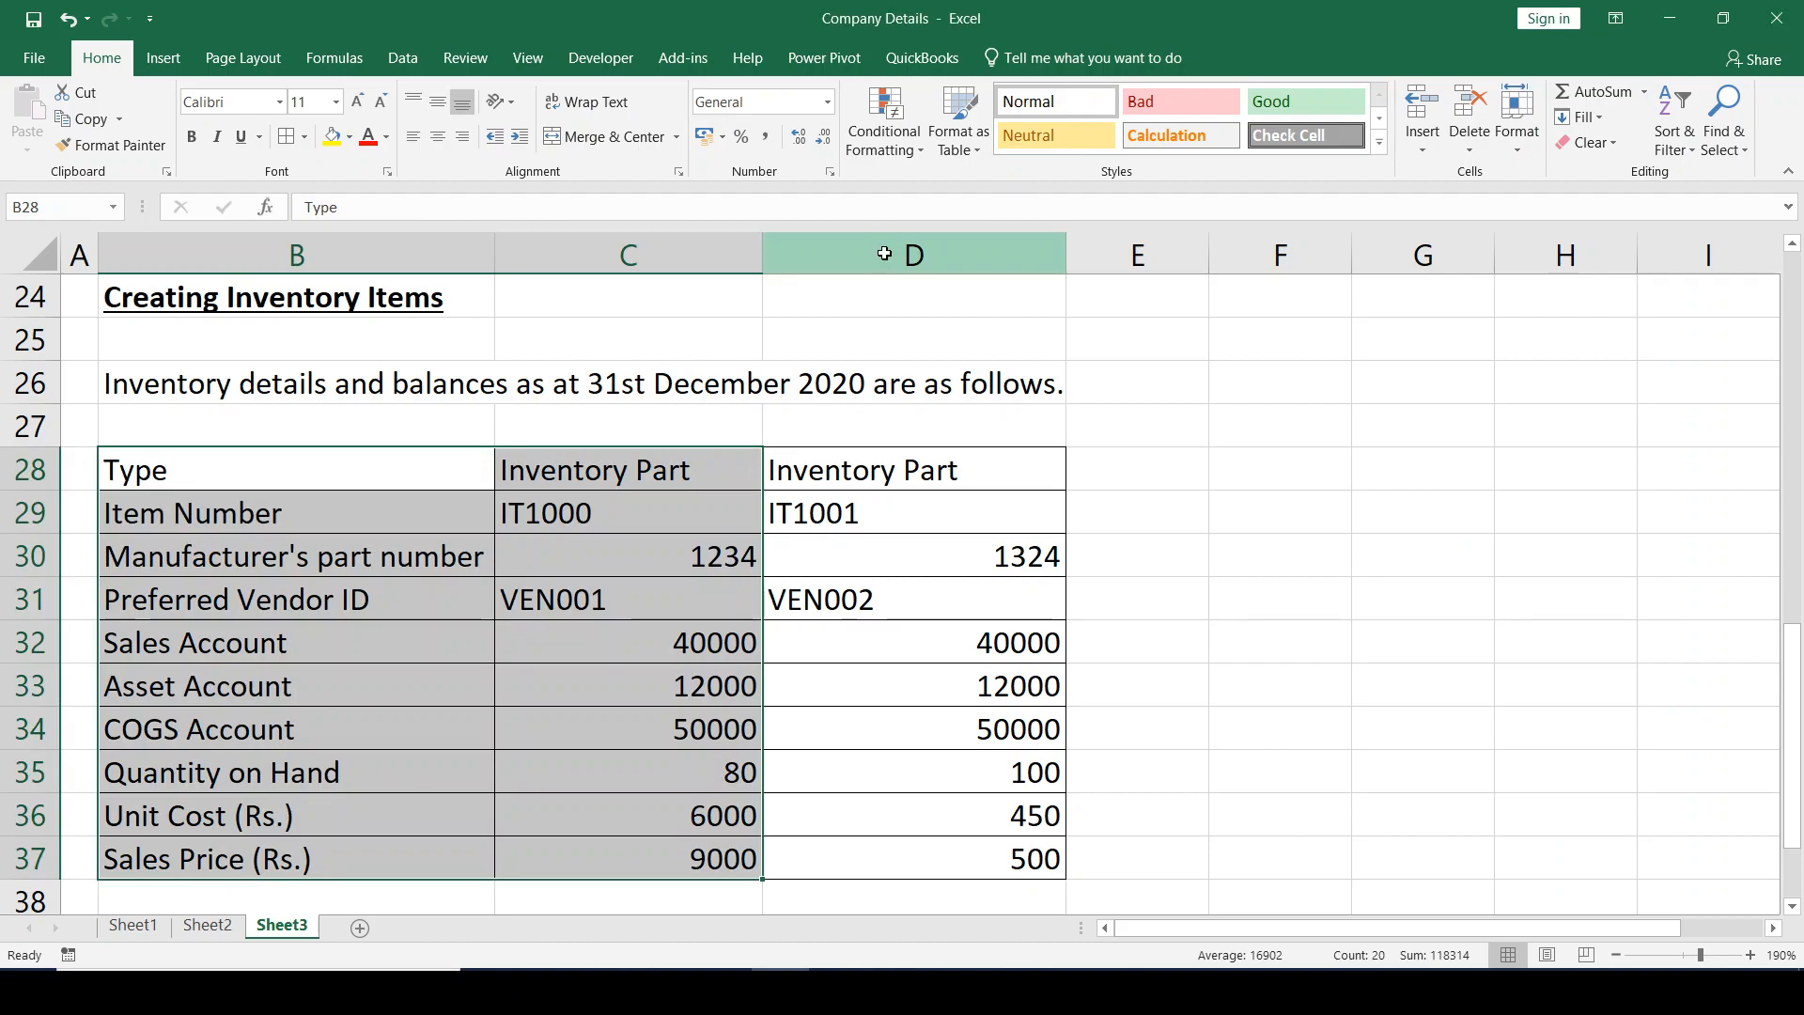
left_click(887, 250)
key("alt+Tab")
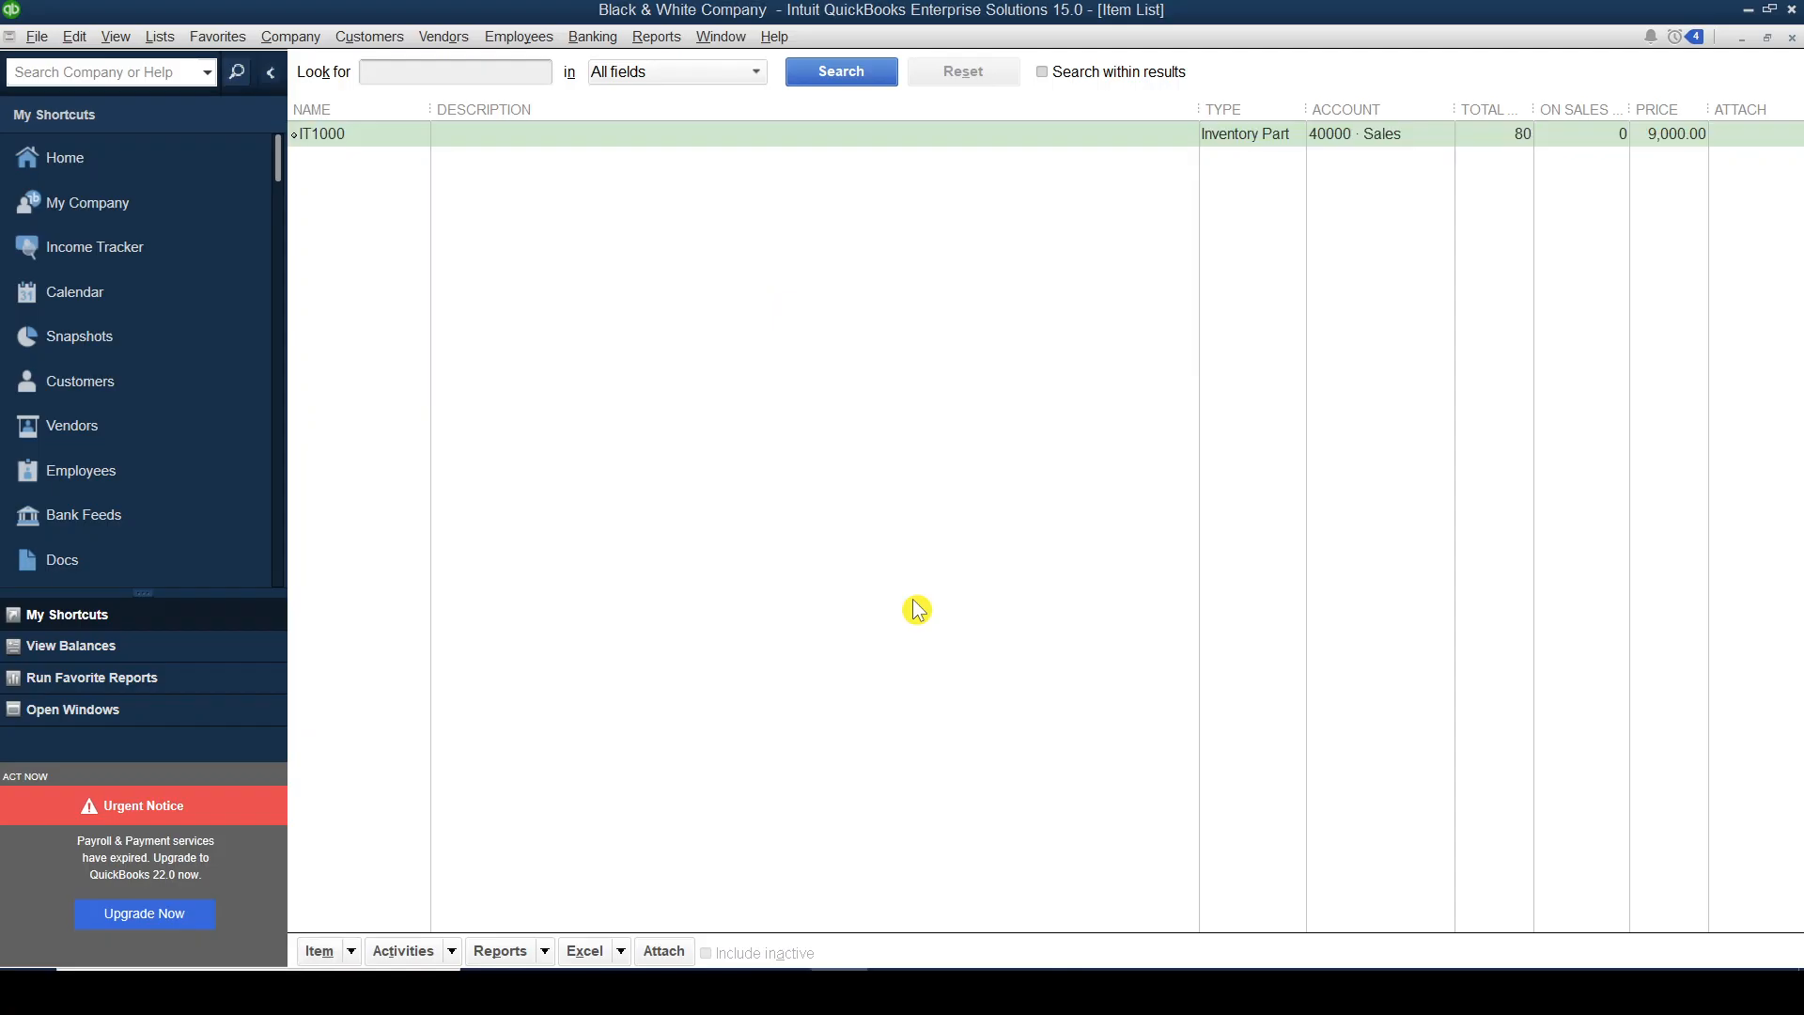
key("alt+Tab")
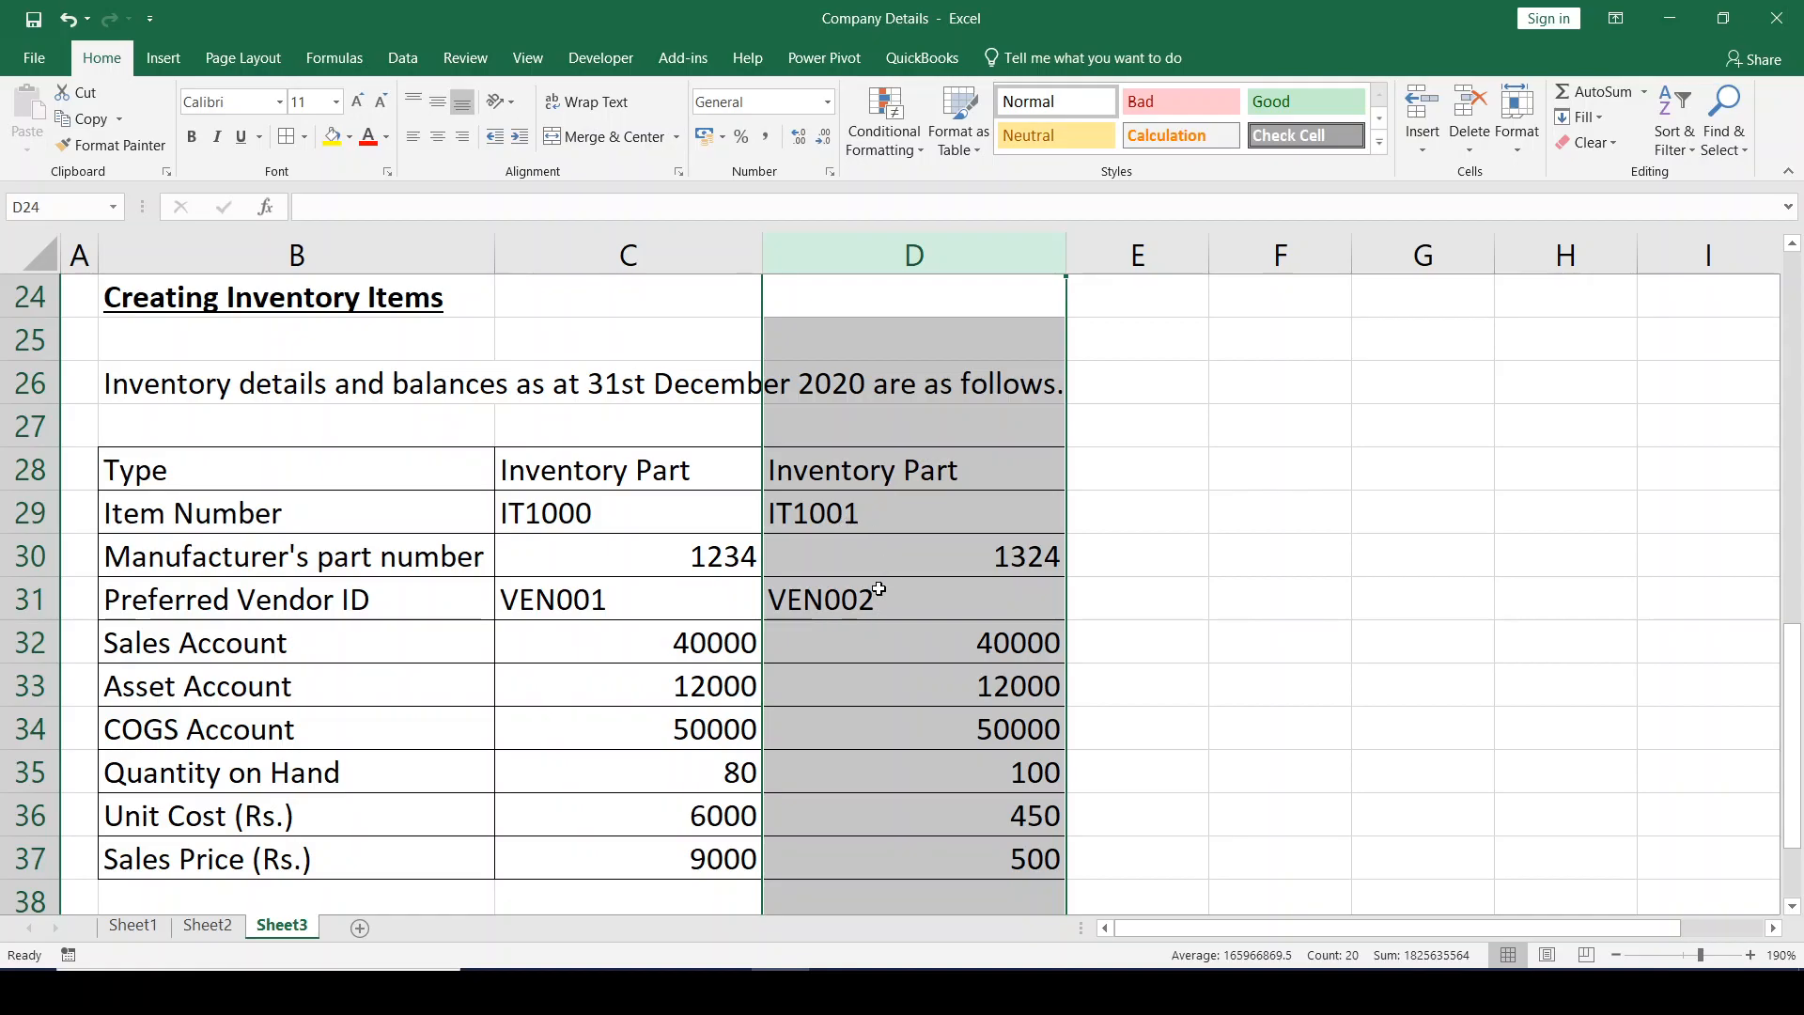
key("alt+Tab")
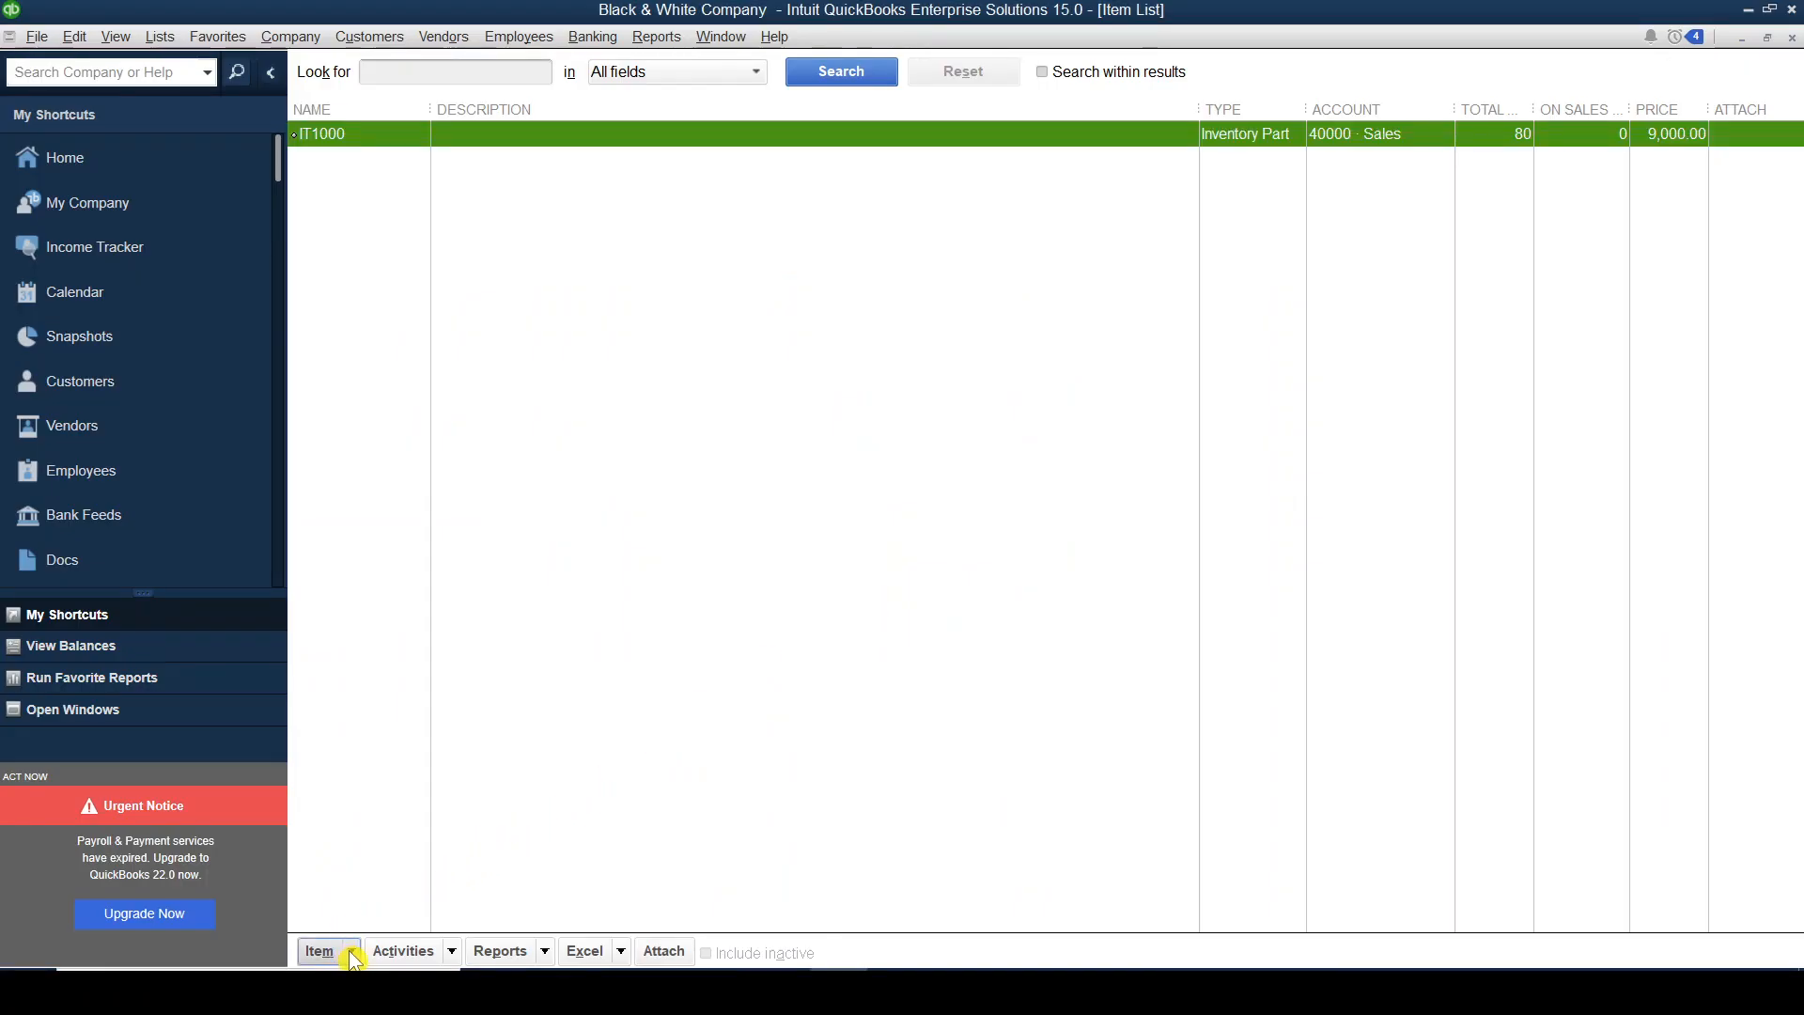
left_click(352, 953)
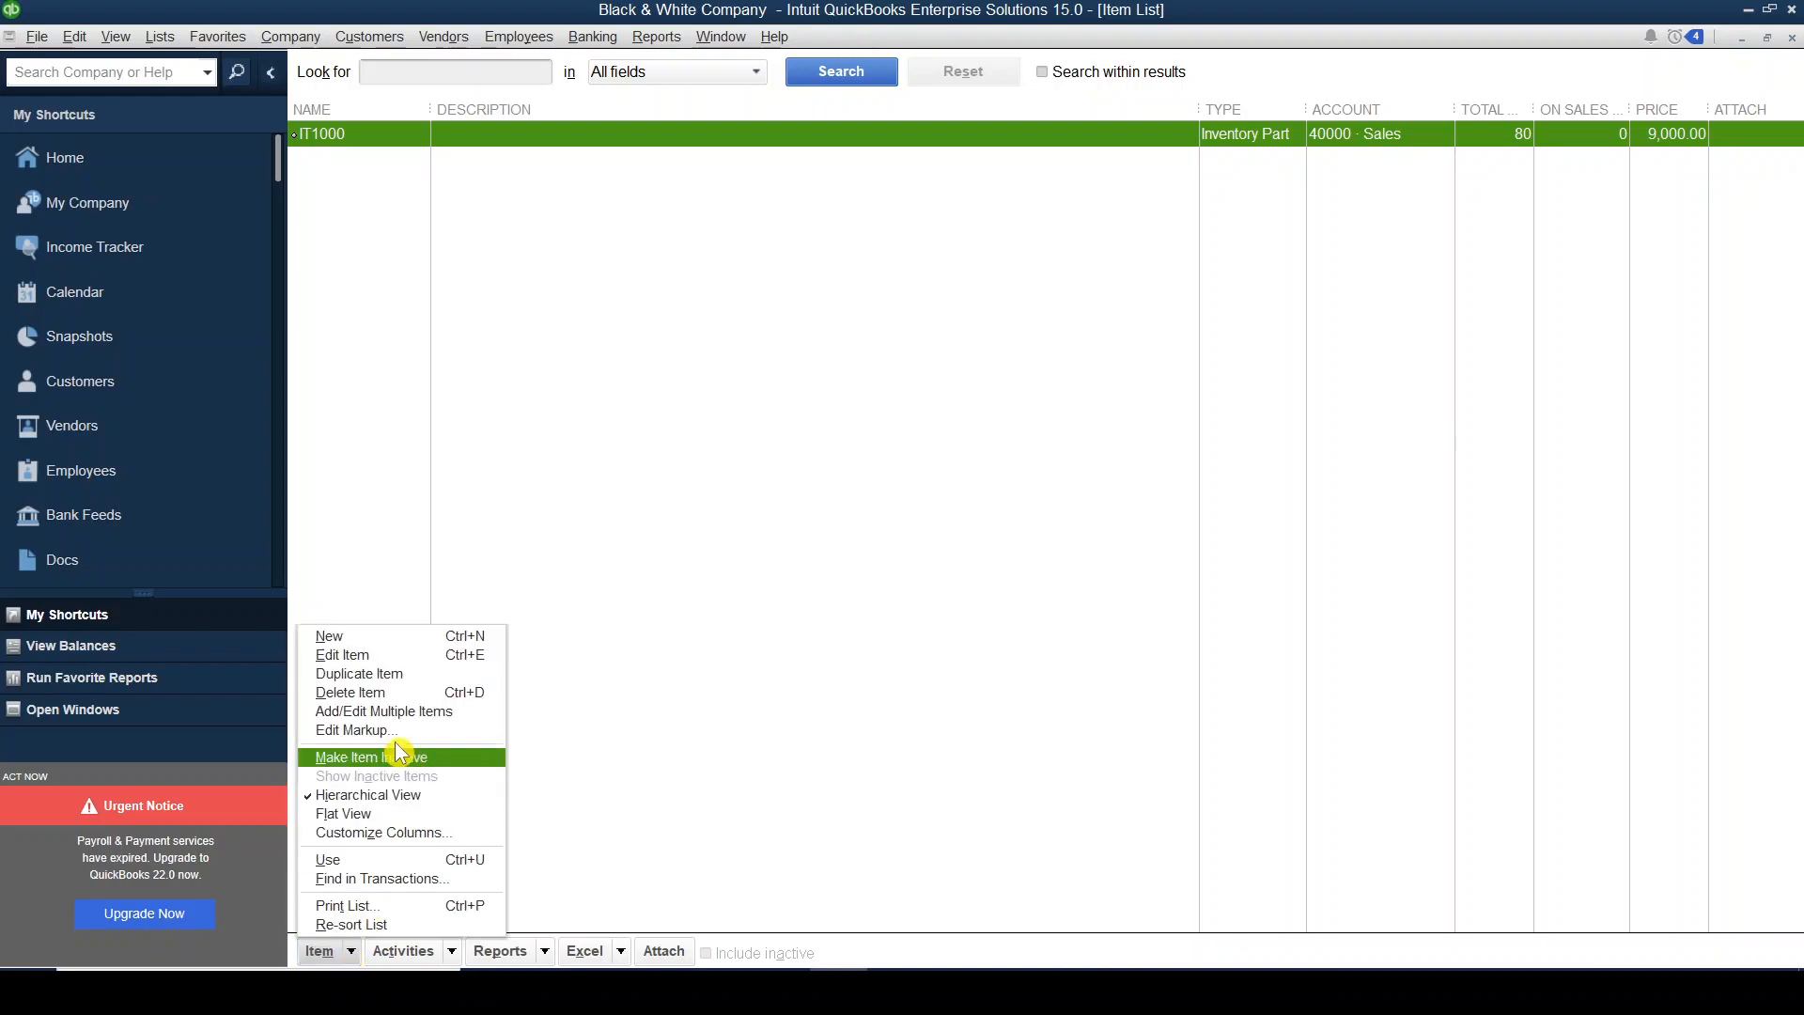
left_click(392, 643)
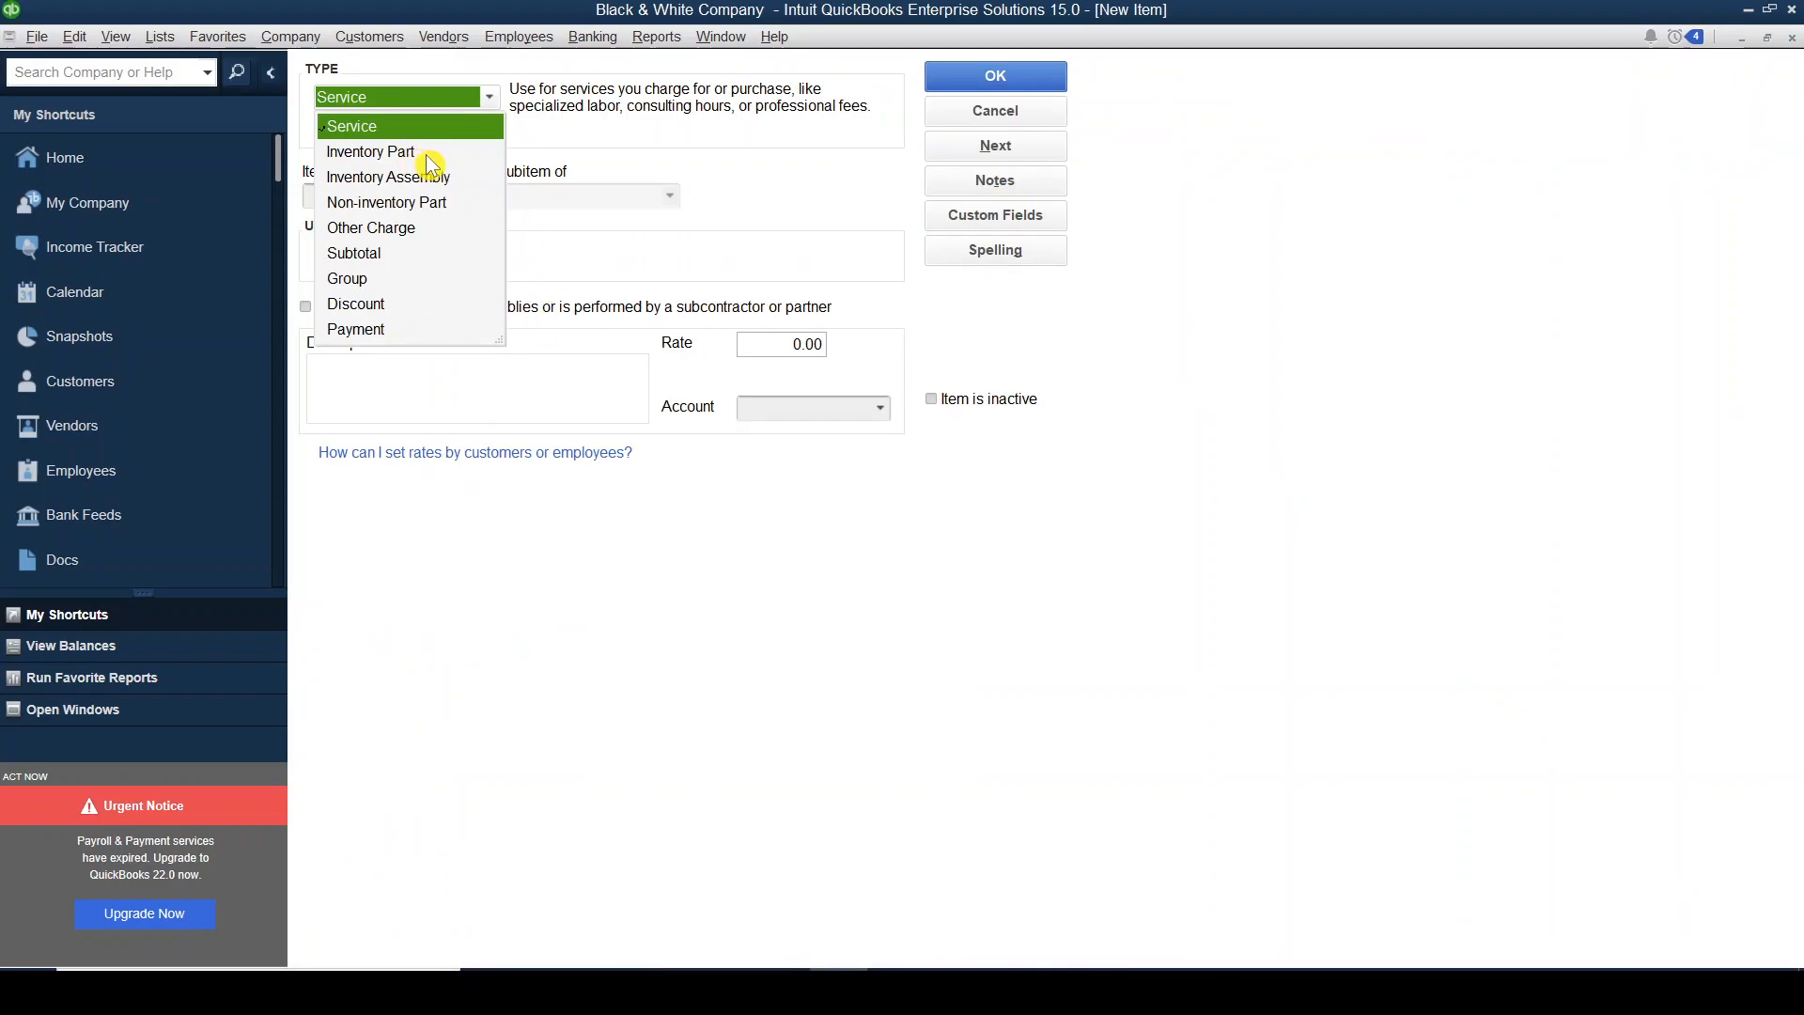
left_click(413, 153)
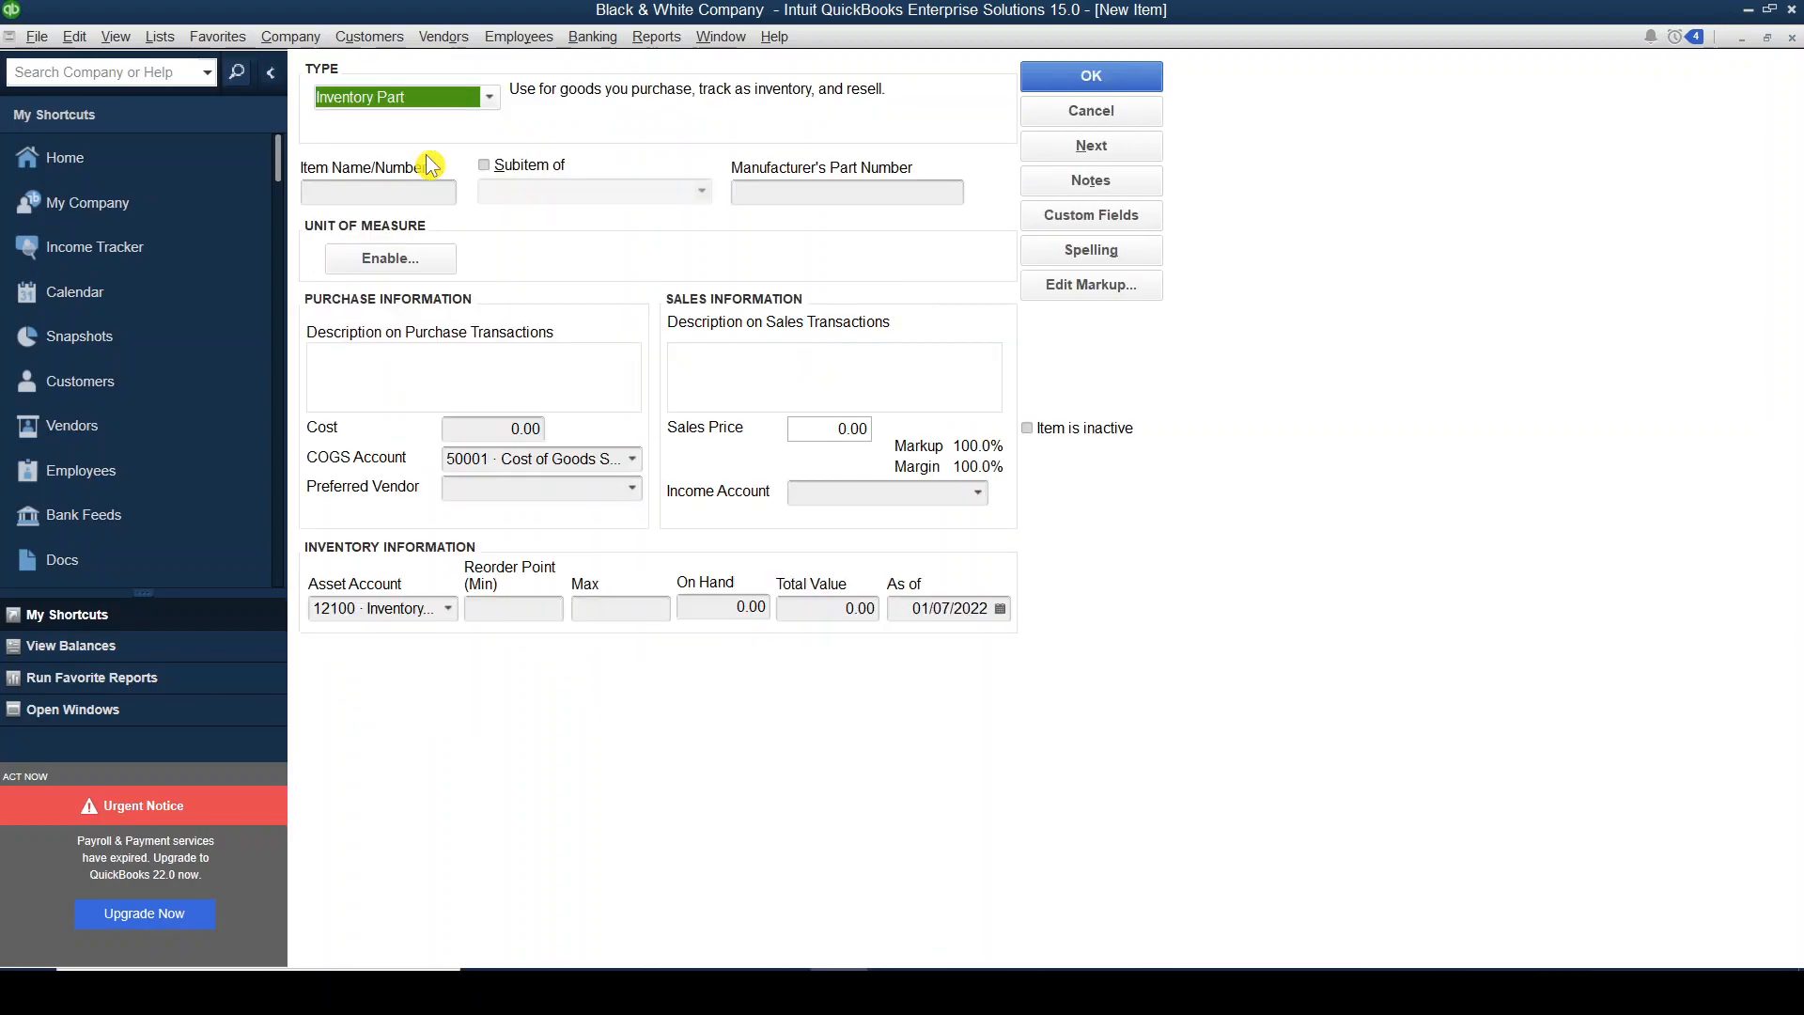
- Enter IT1001 as the item name and 1324 as the manufacturer's part number, following the Excel table
left_click(362, 191)
key("alt+Tab")
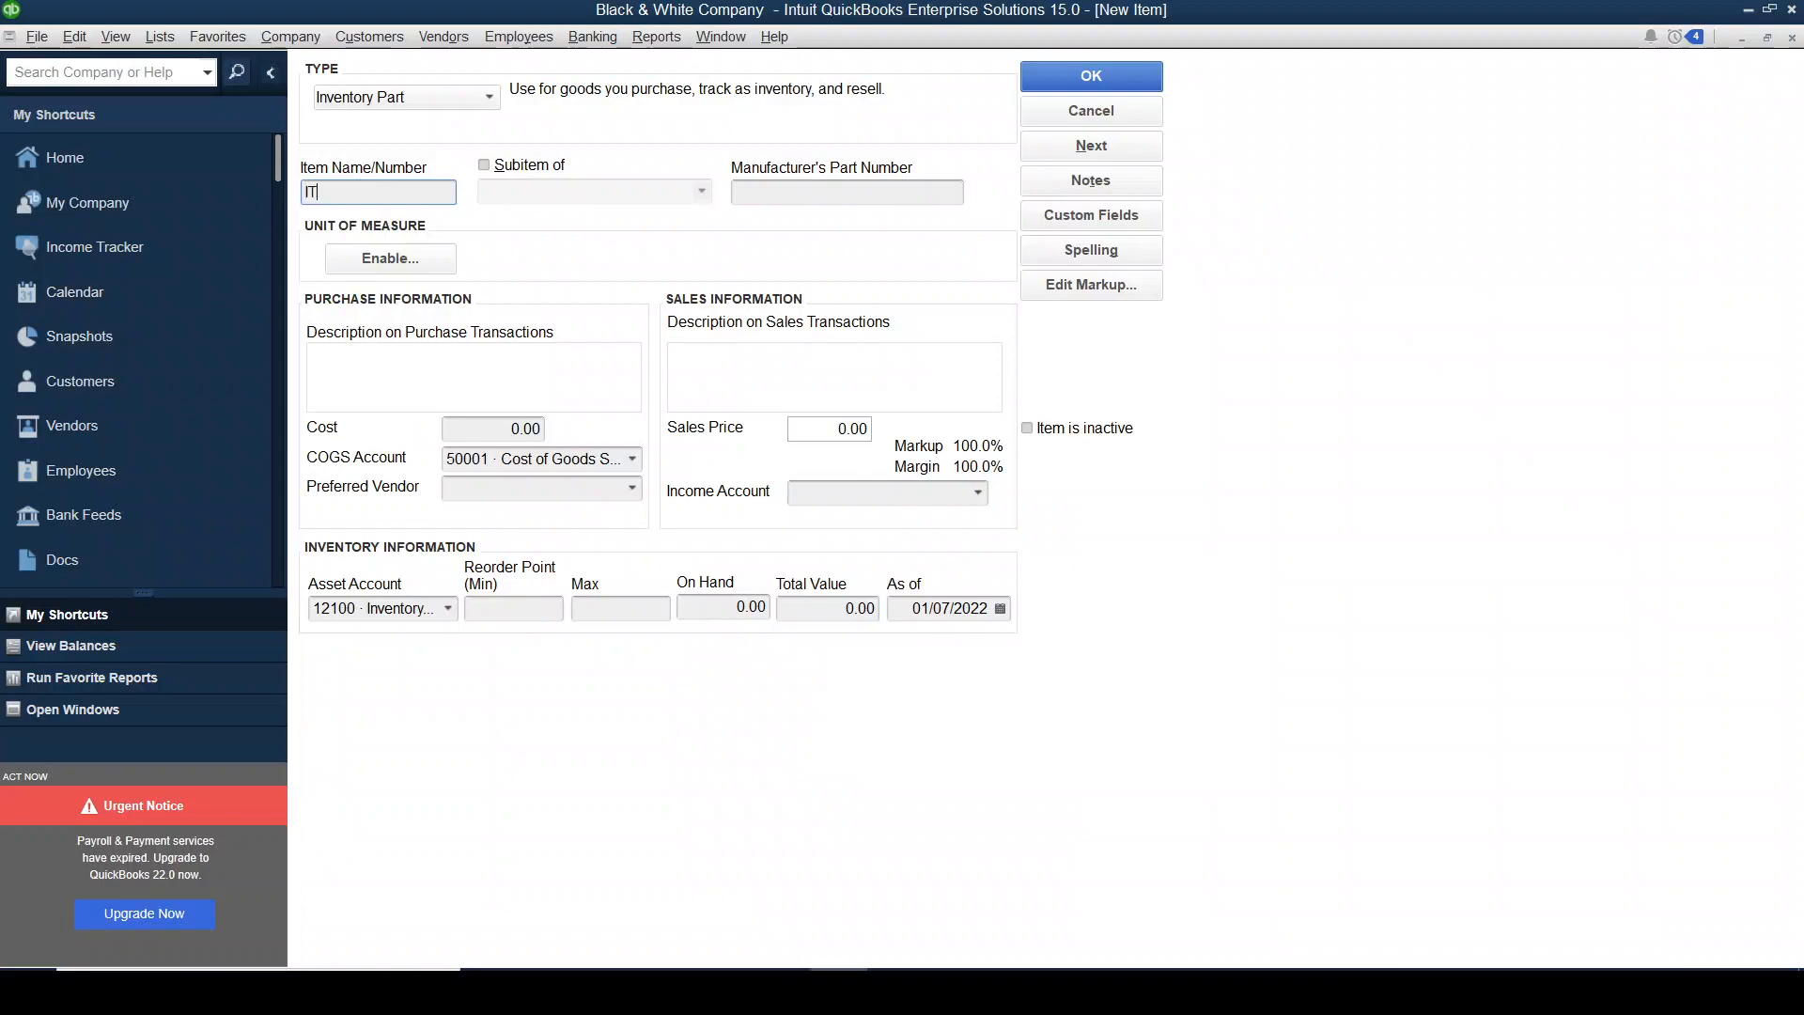
type("IT1001")
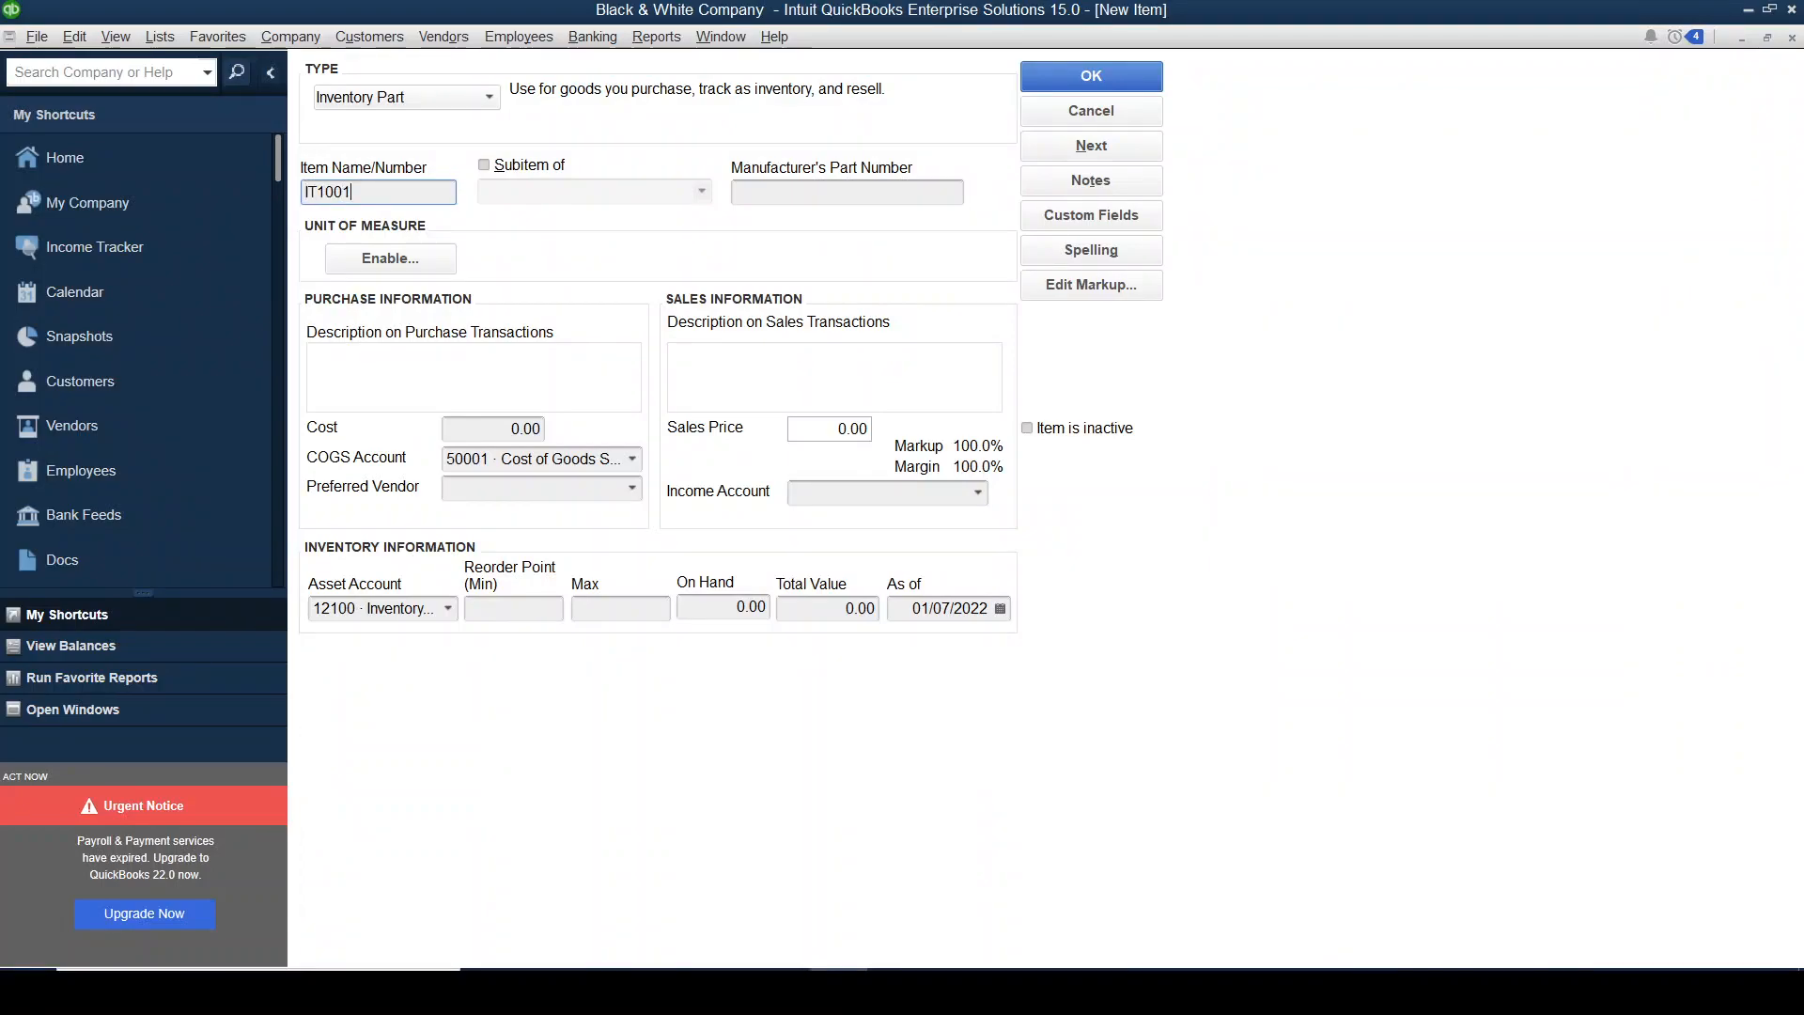
left_click(807, 196)
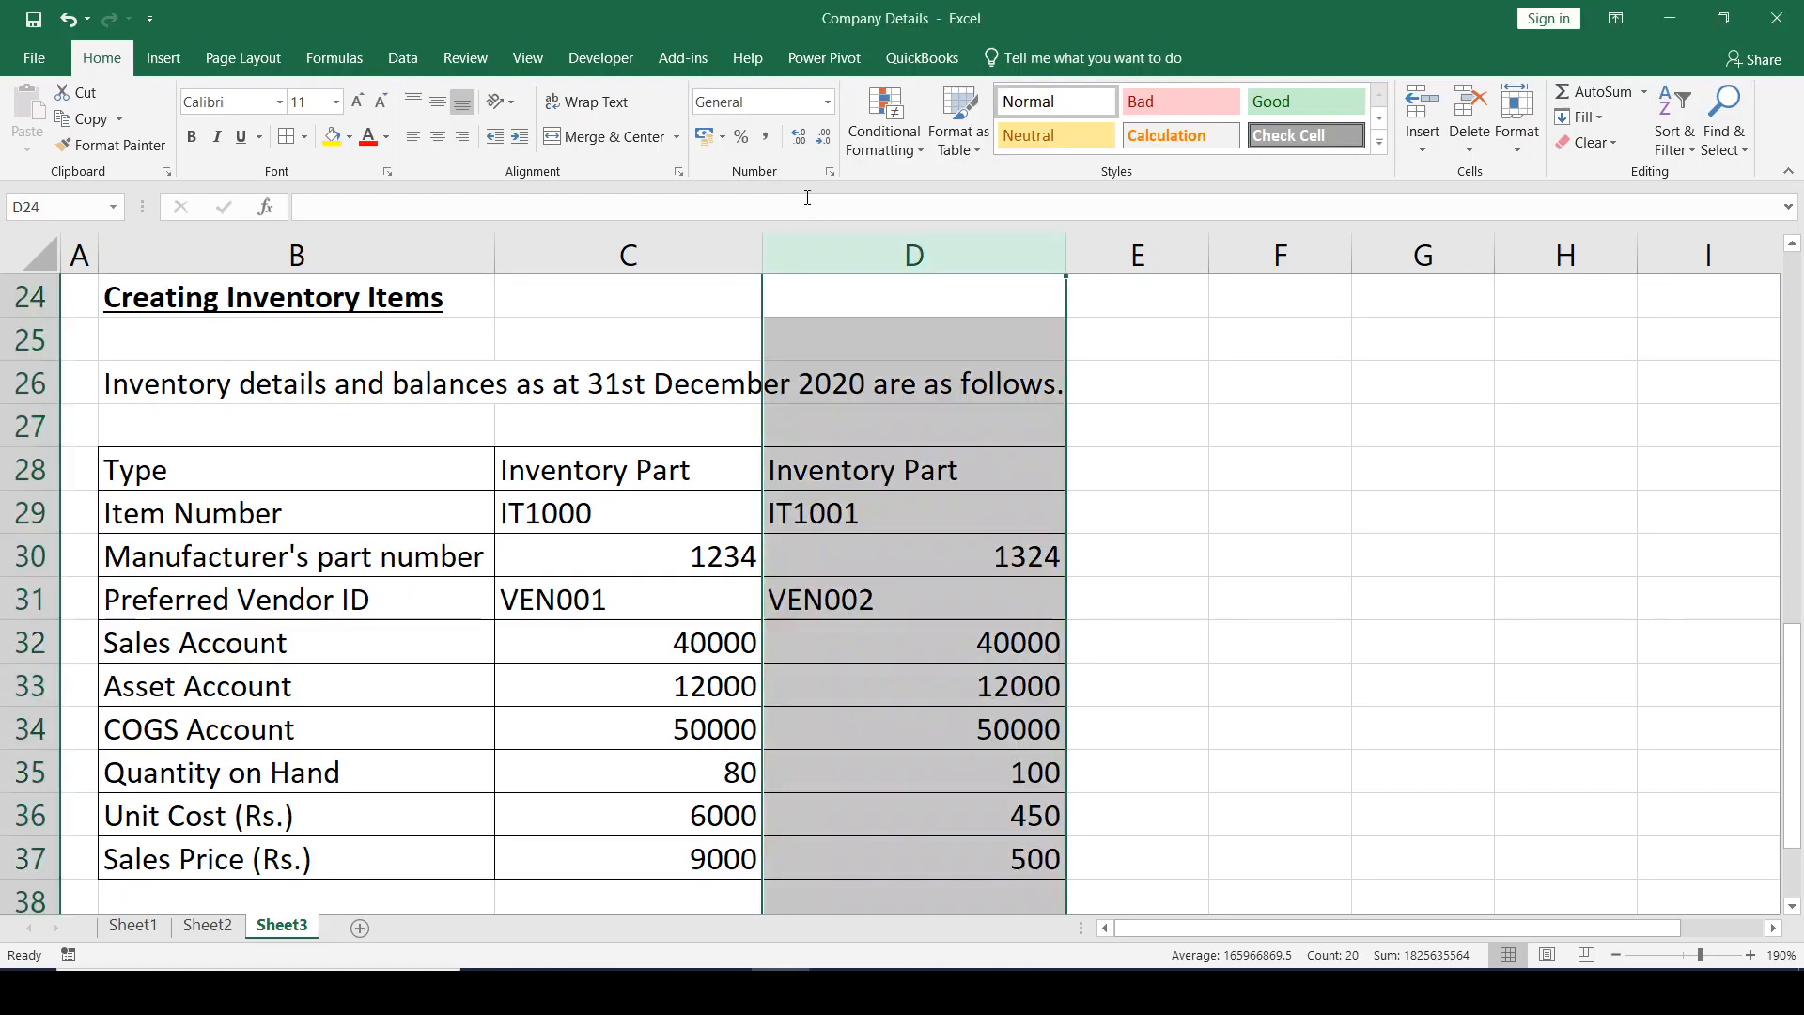
type("1324")
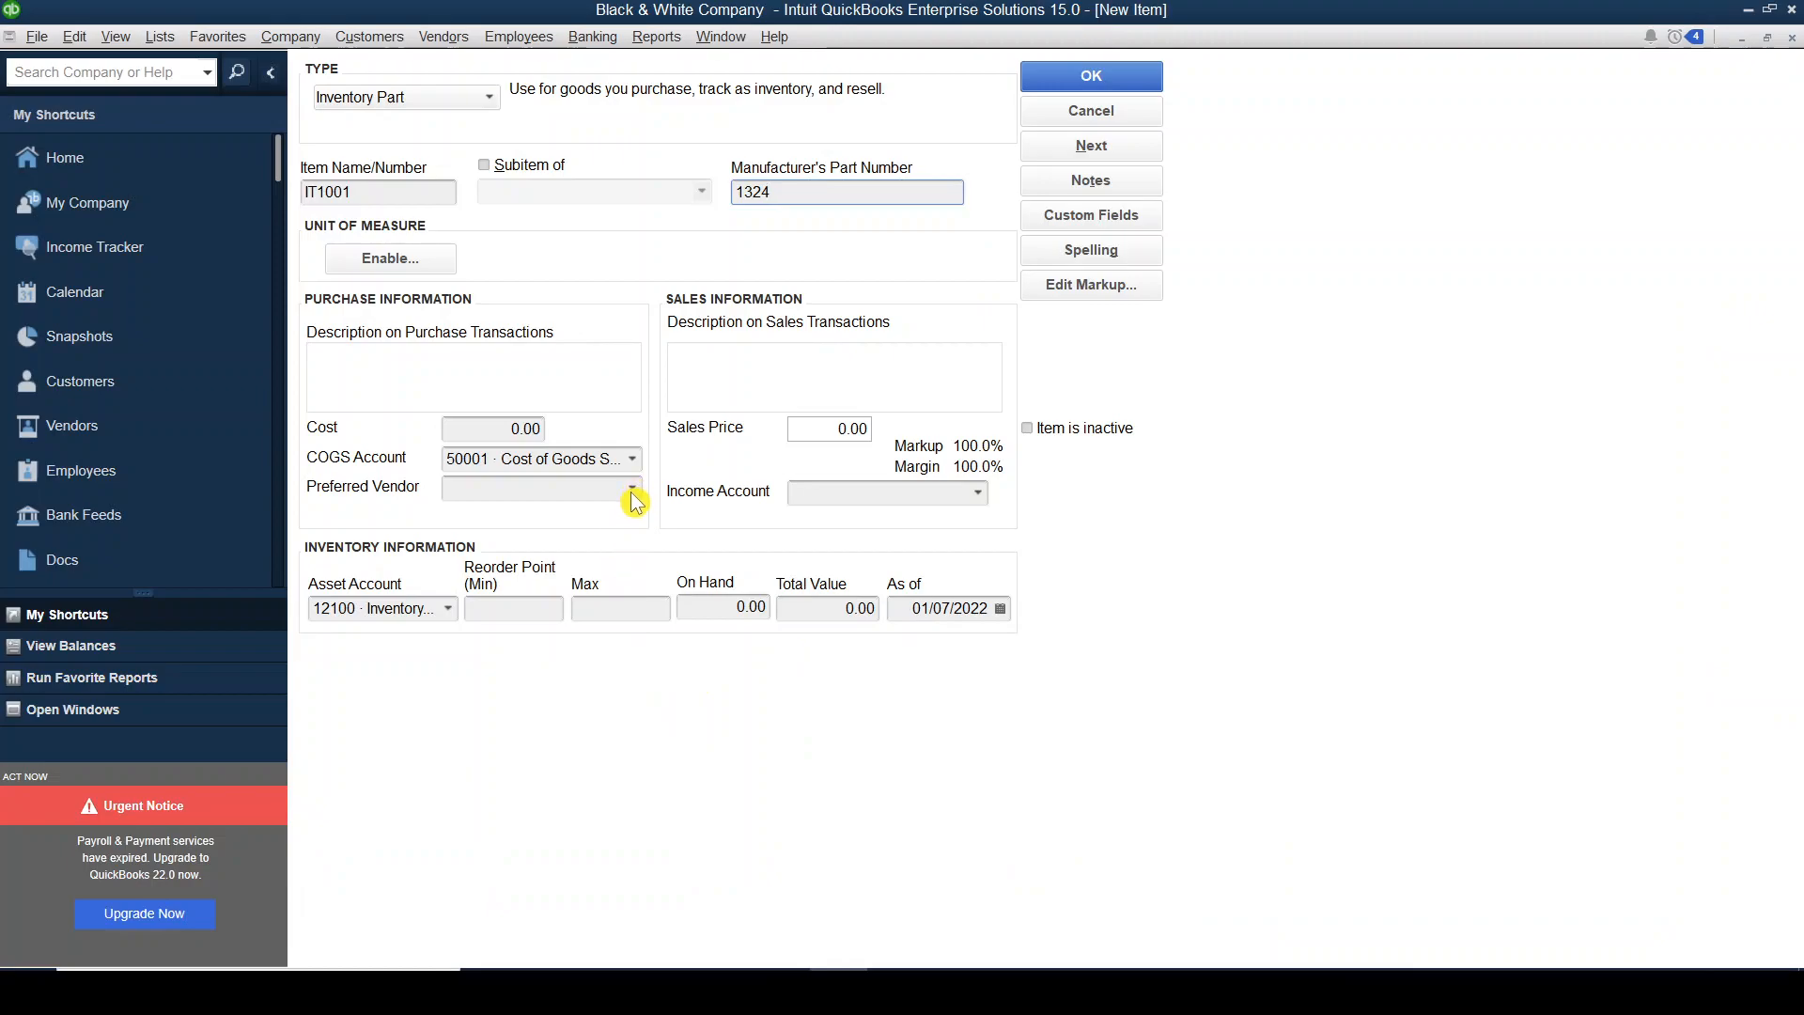
- Set item IT1001's preferred vendor to VEN002 and its income account to 40000 · Sales, as listed in Excel
left_click(631, 489)
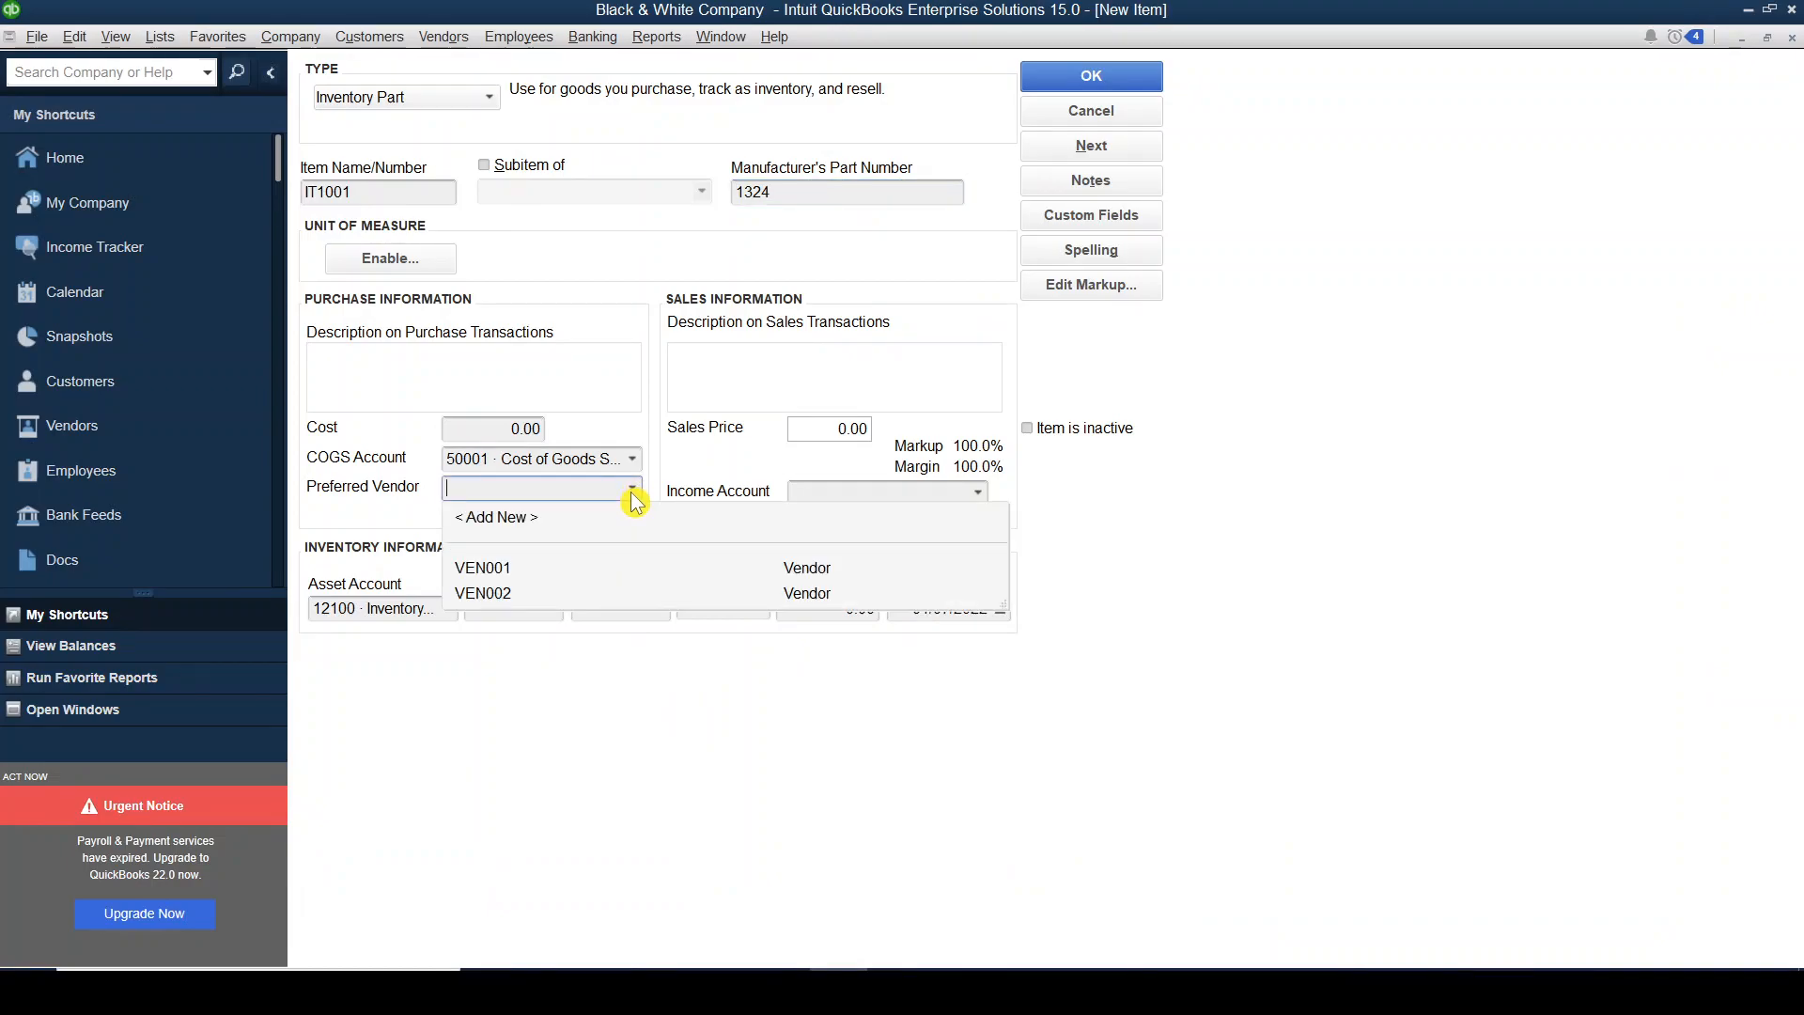
left_click(515, 594)
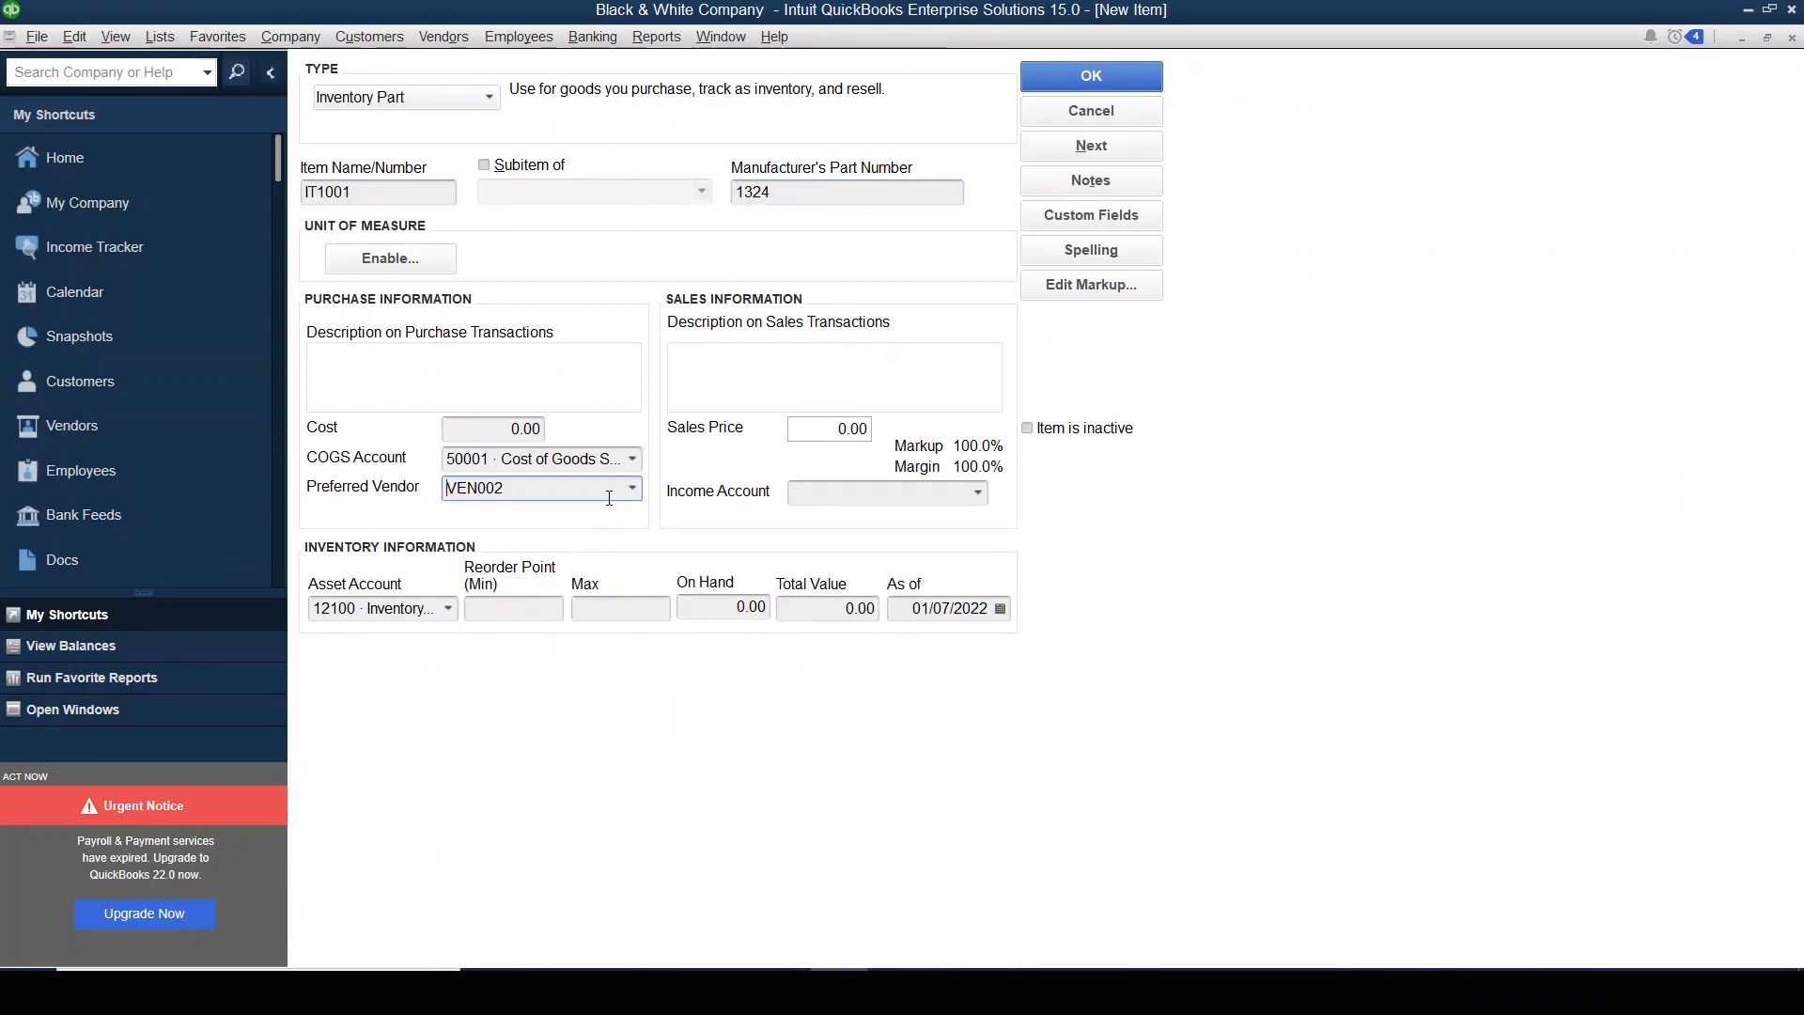
key("alt+Tab")
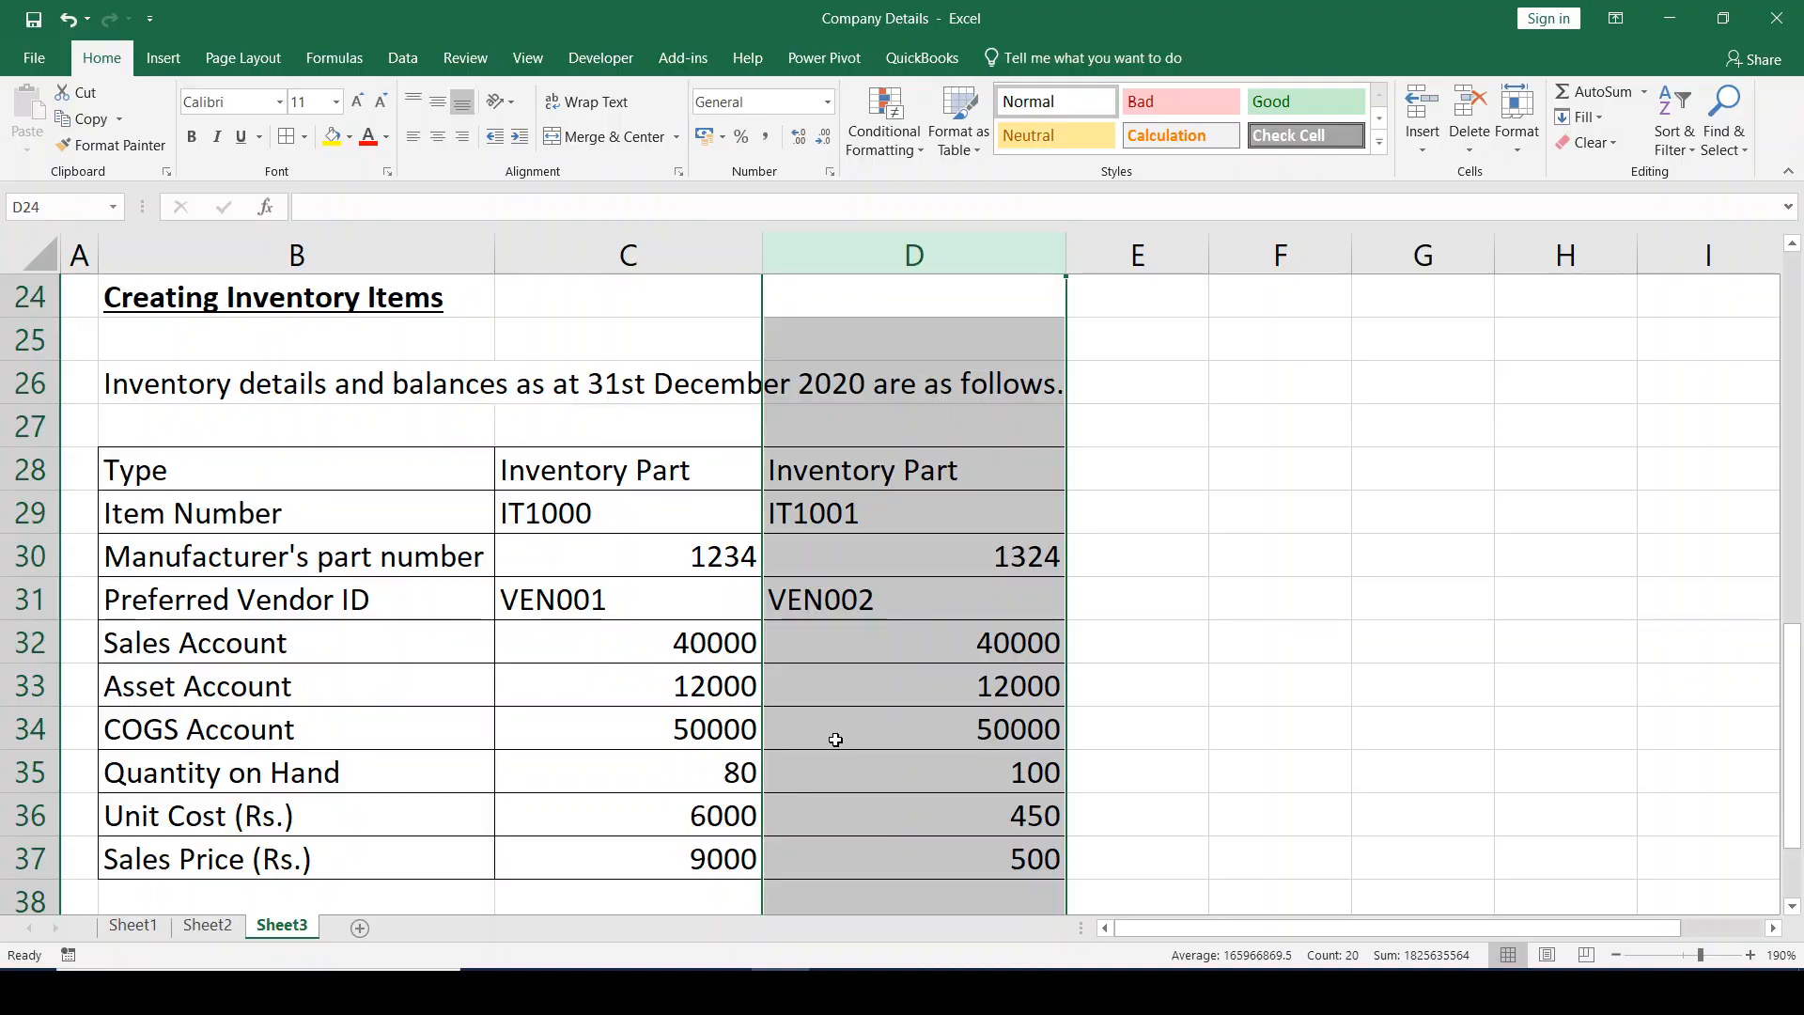
key("alt+Tab")
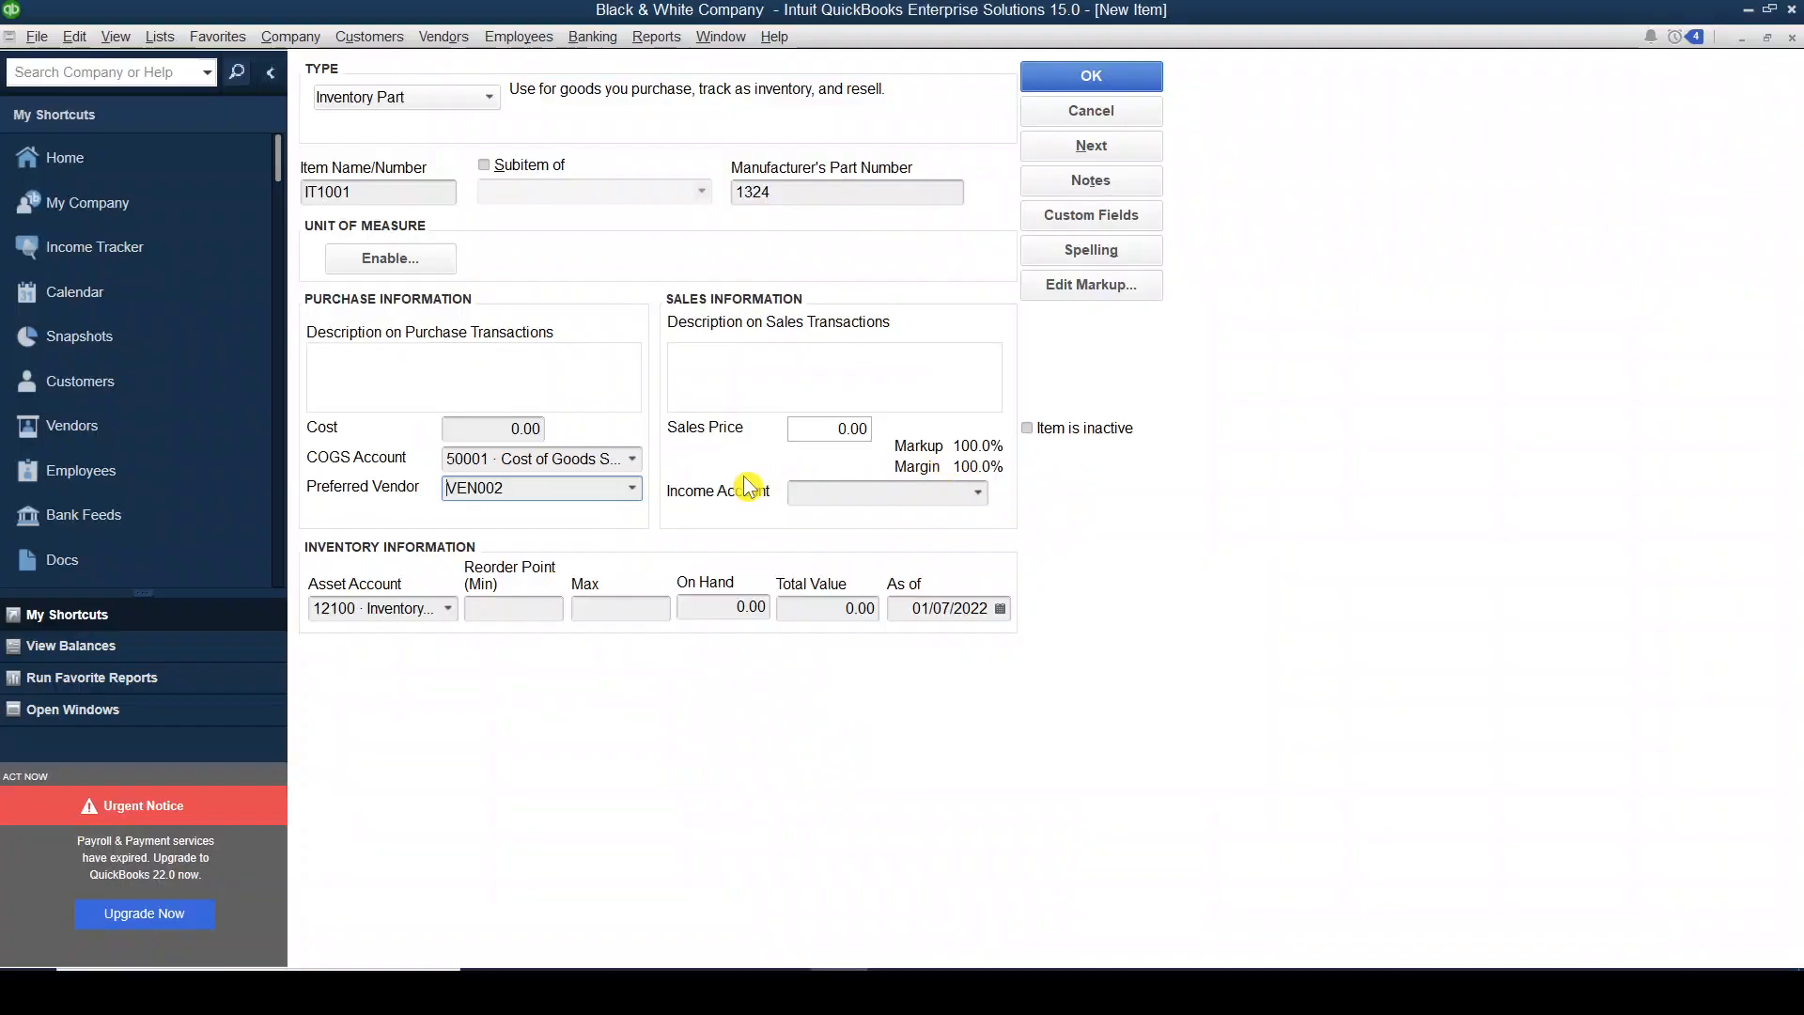
left_click(978, 492)
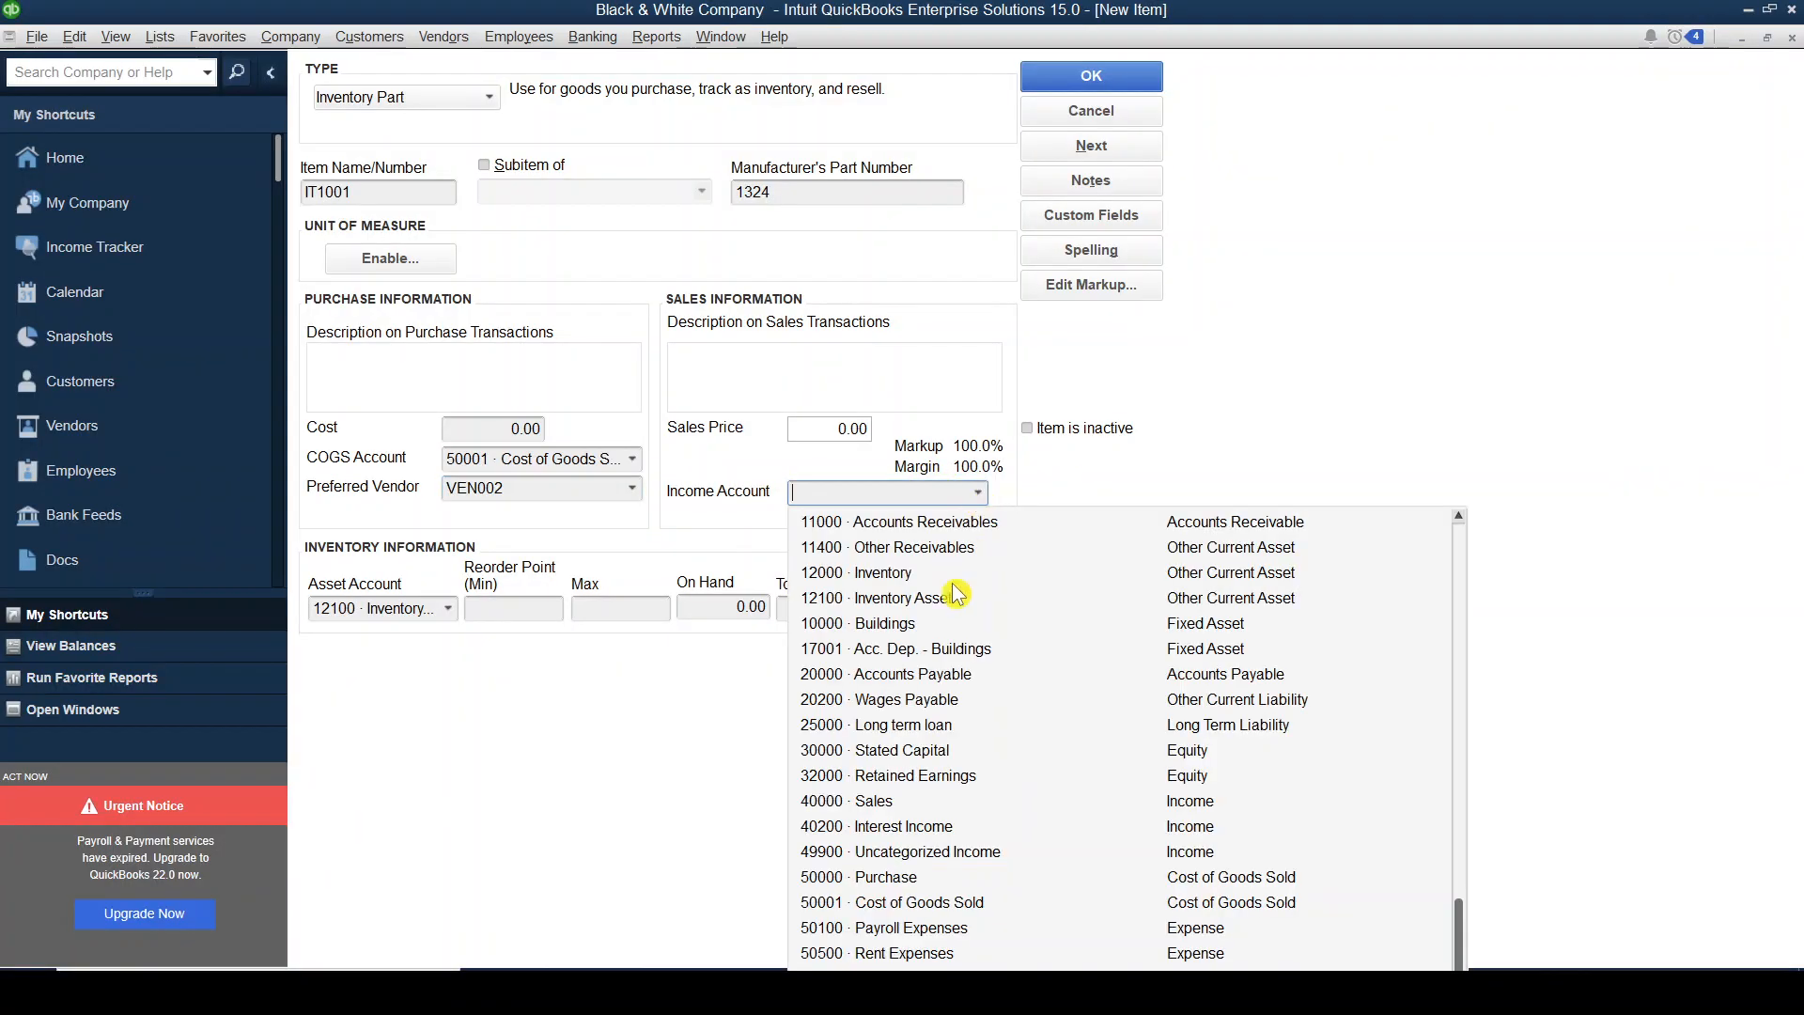
left_click(893, 803)
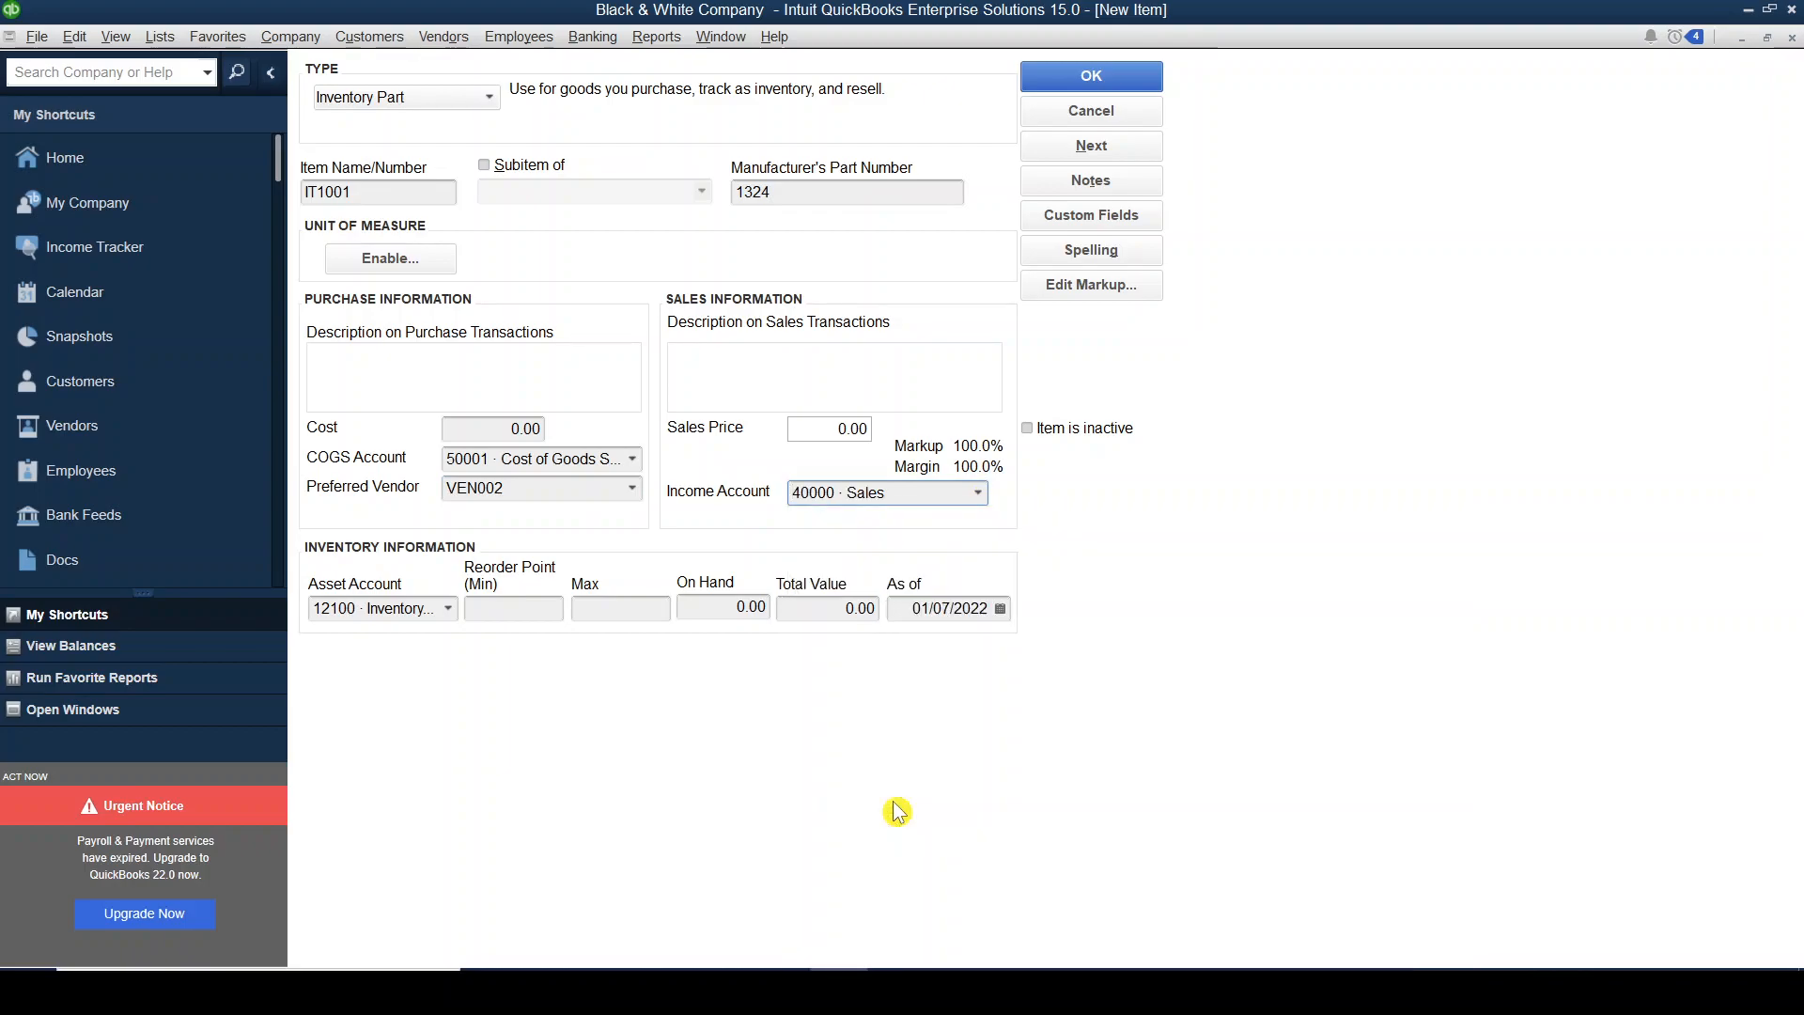
- Set item IT1001's asset account to 12000 · Inventory and its COGS account to 50000 · Purchase
left_click(450, 615)
left_click(416, 230)
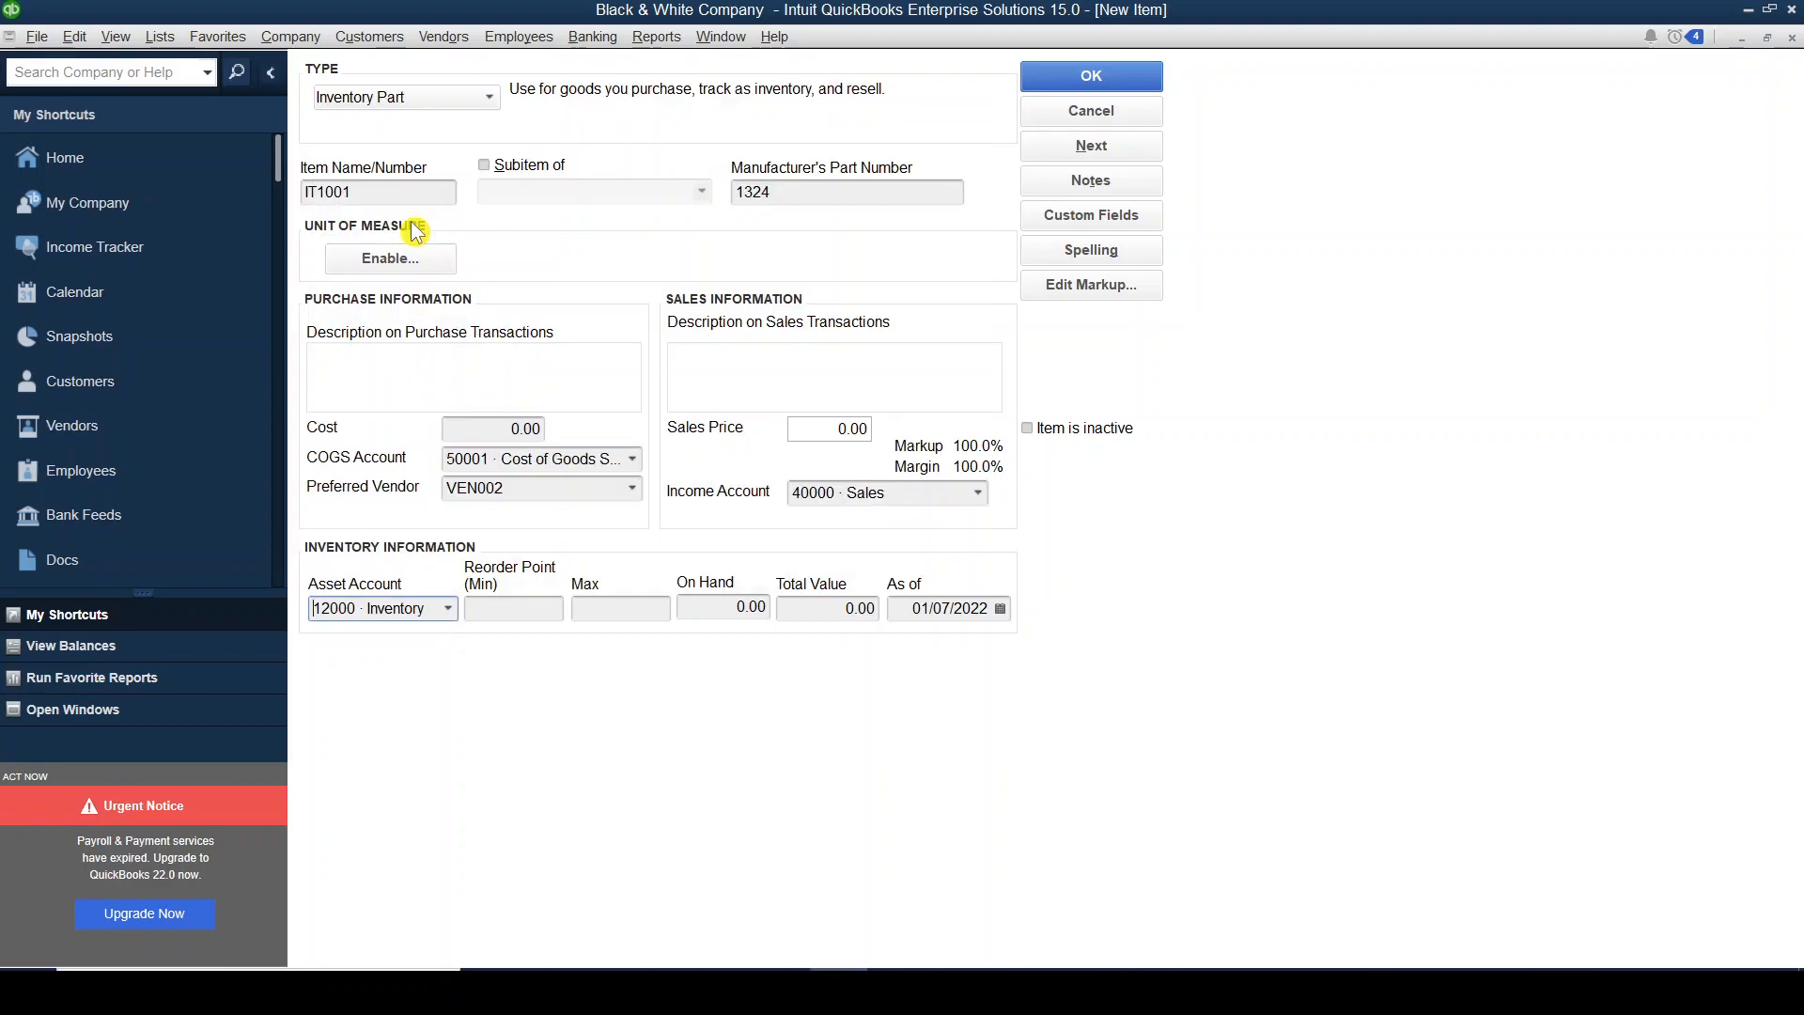
left_click(632, 460)
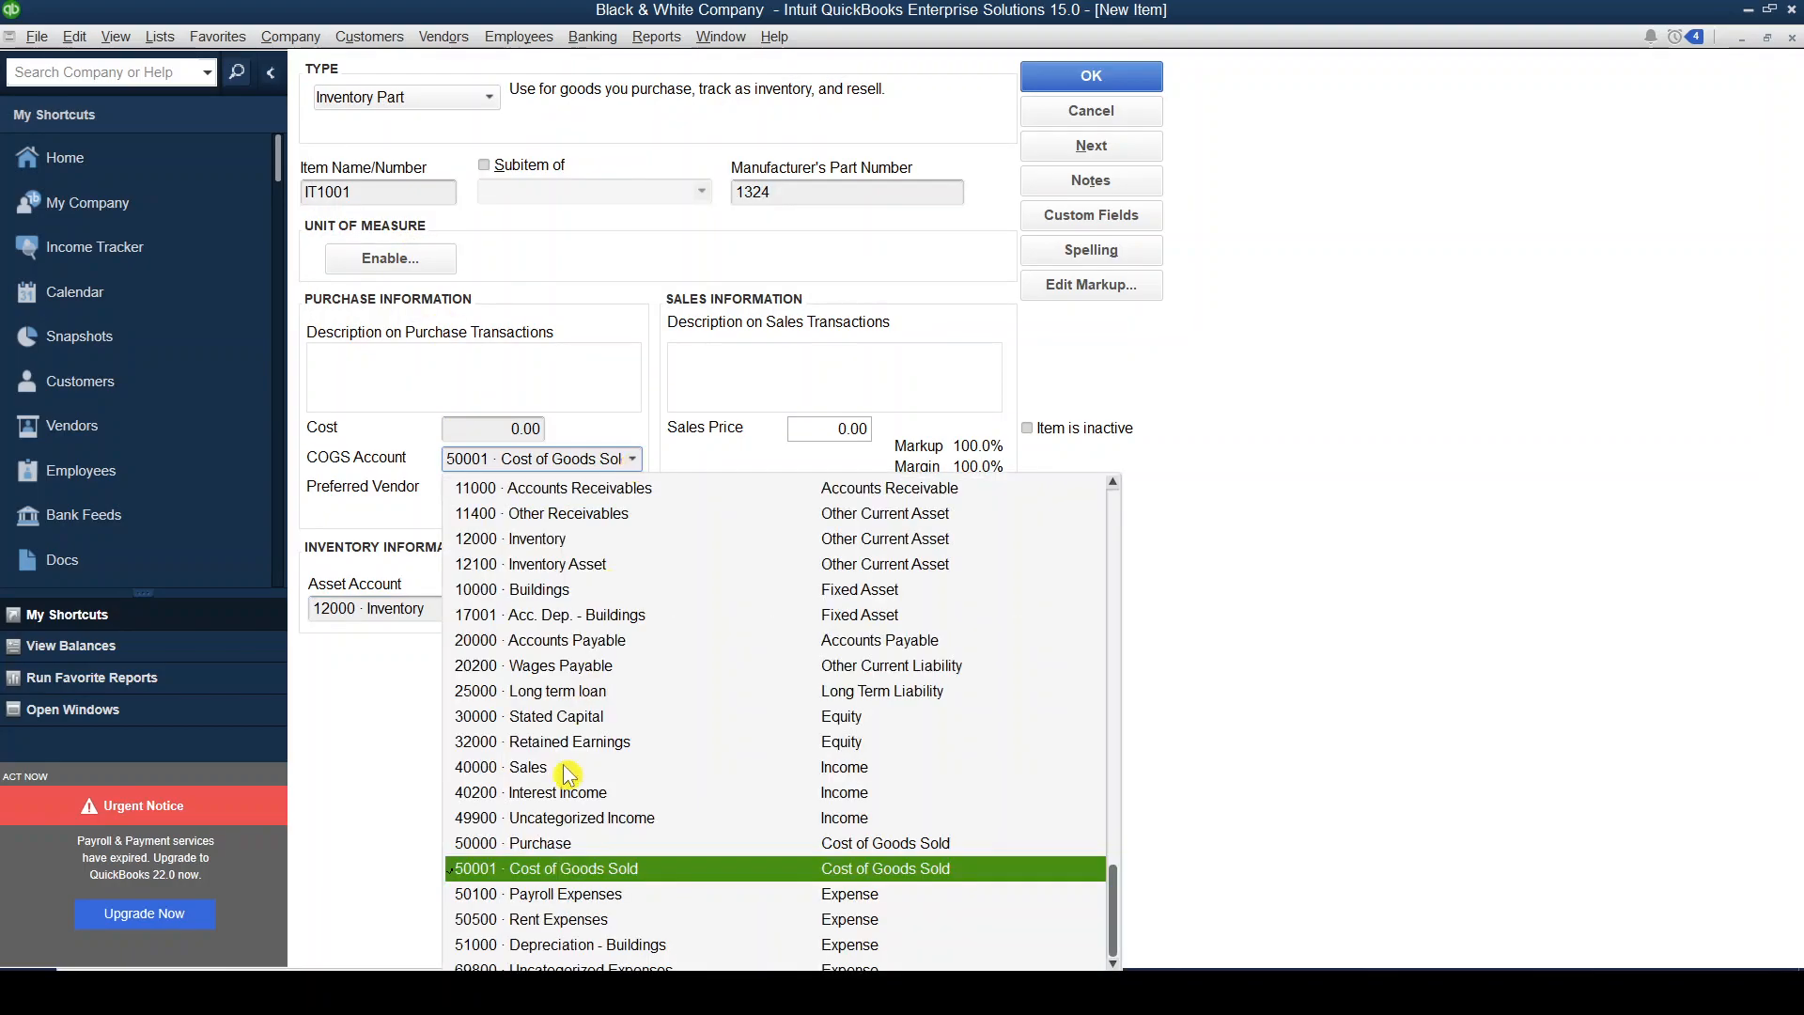
left_click(534, 843)
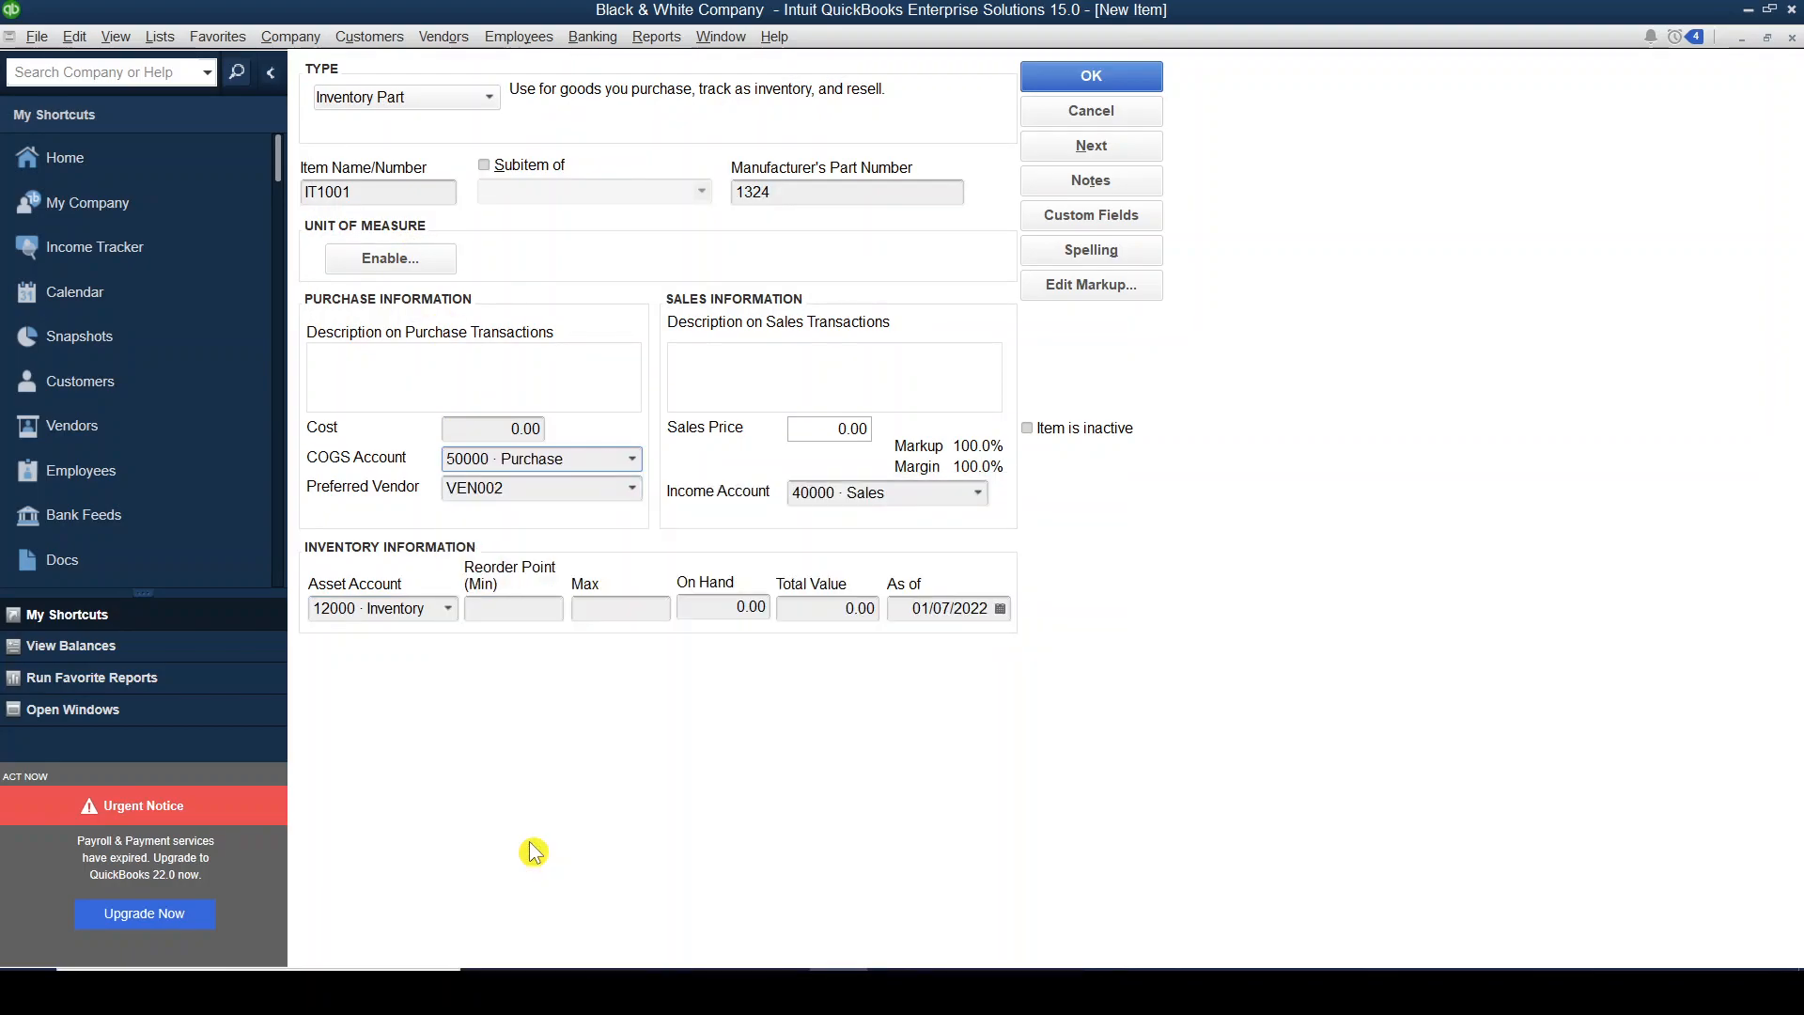
- Look up item IT1001's quantity in the Excel table and set its on-hand quantity to 100
key("alt+Tab")
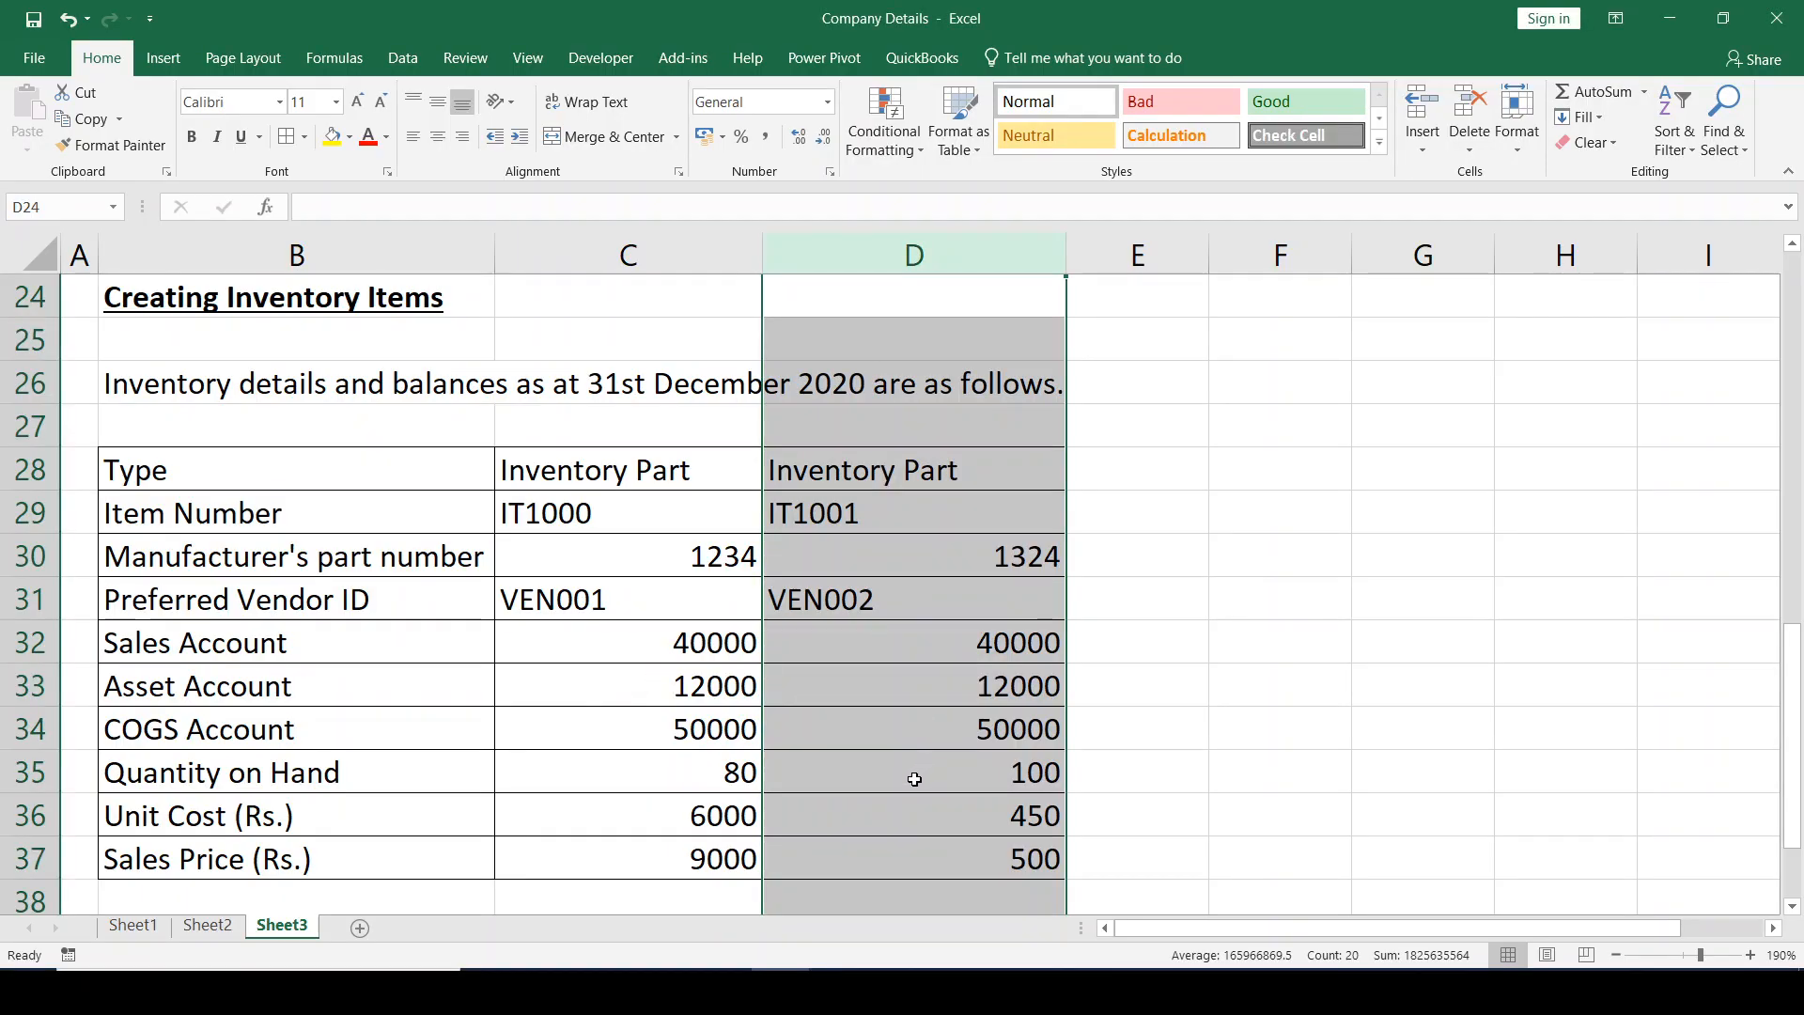
key("alt+Tab")
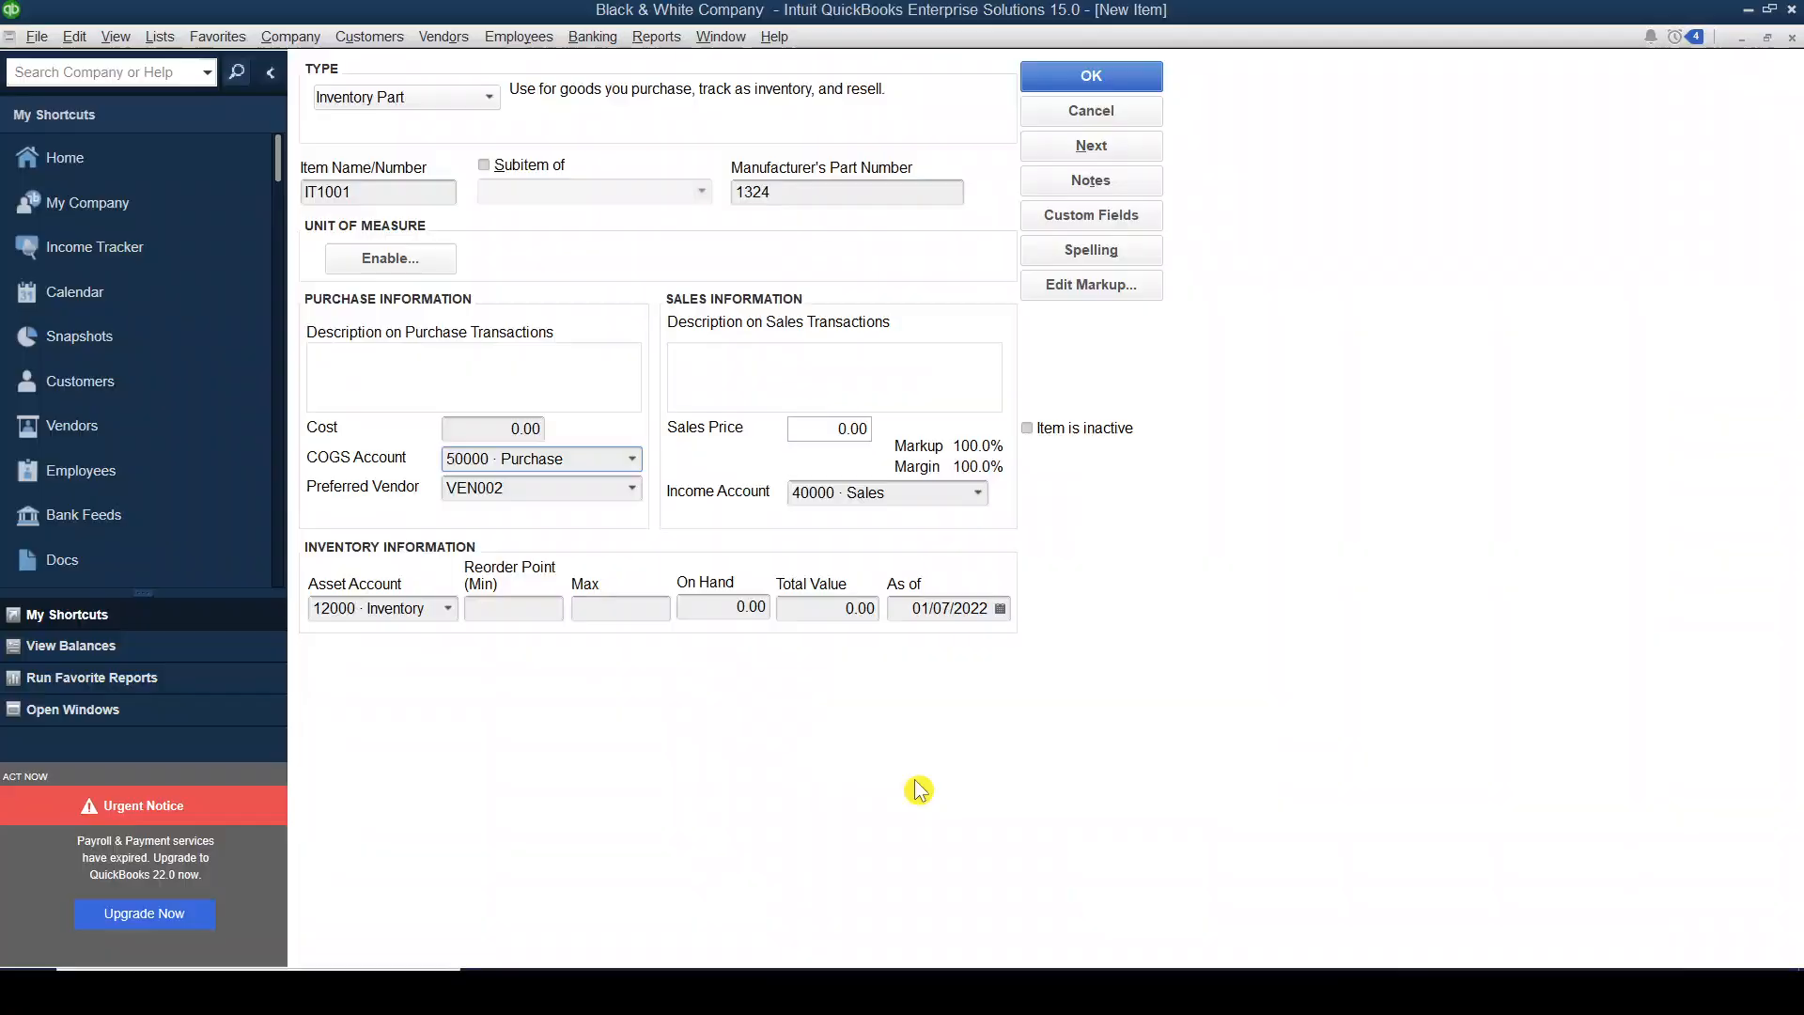
left_click(728, 613)
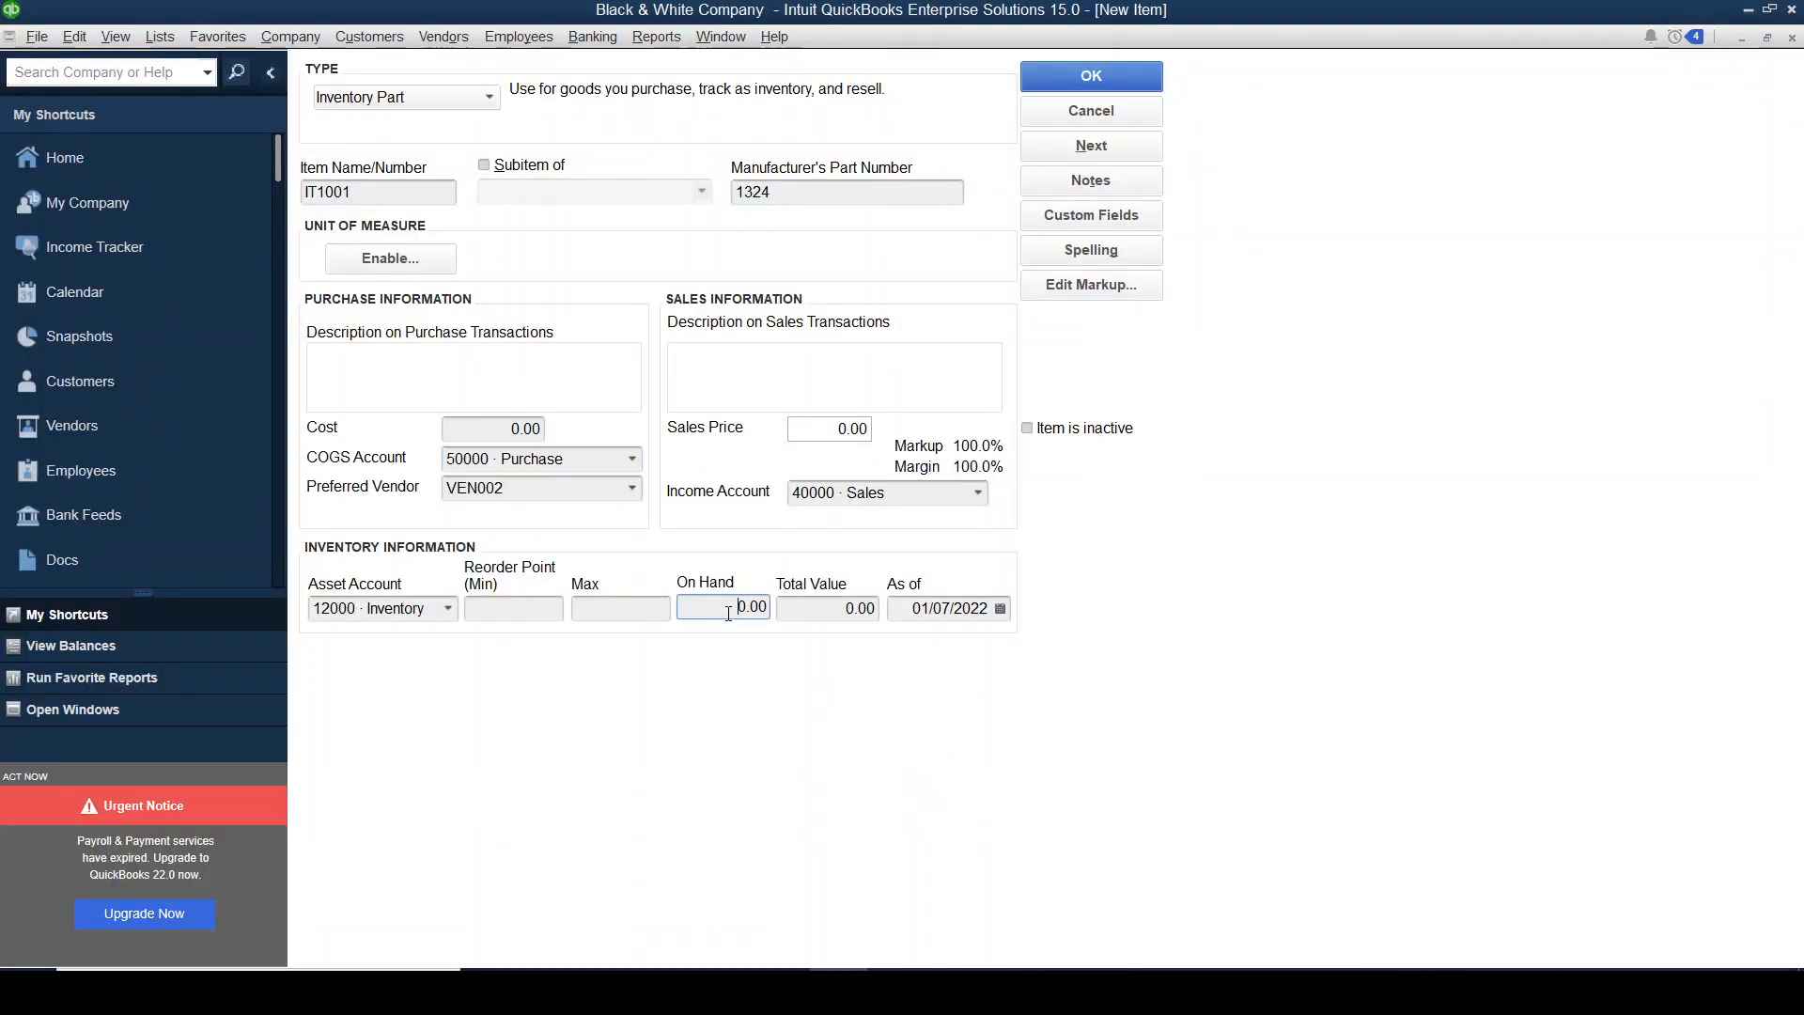
type("100")
- Look up item IT1001's unit cost in the Excel table and set its cost to 450 in QuickBooks
key("alt+Tab")
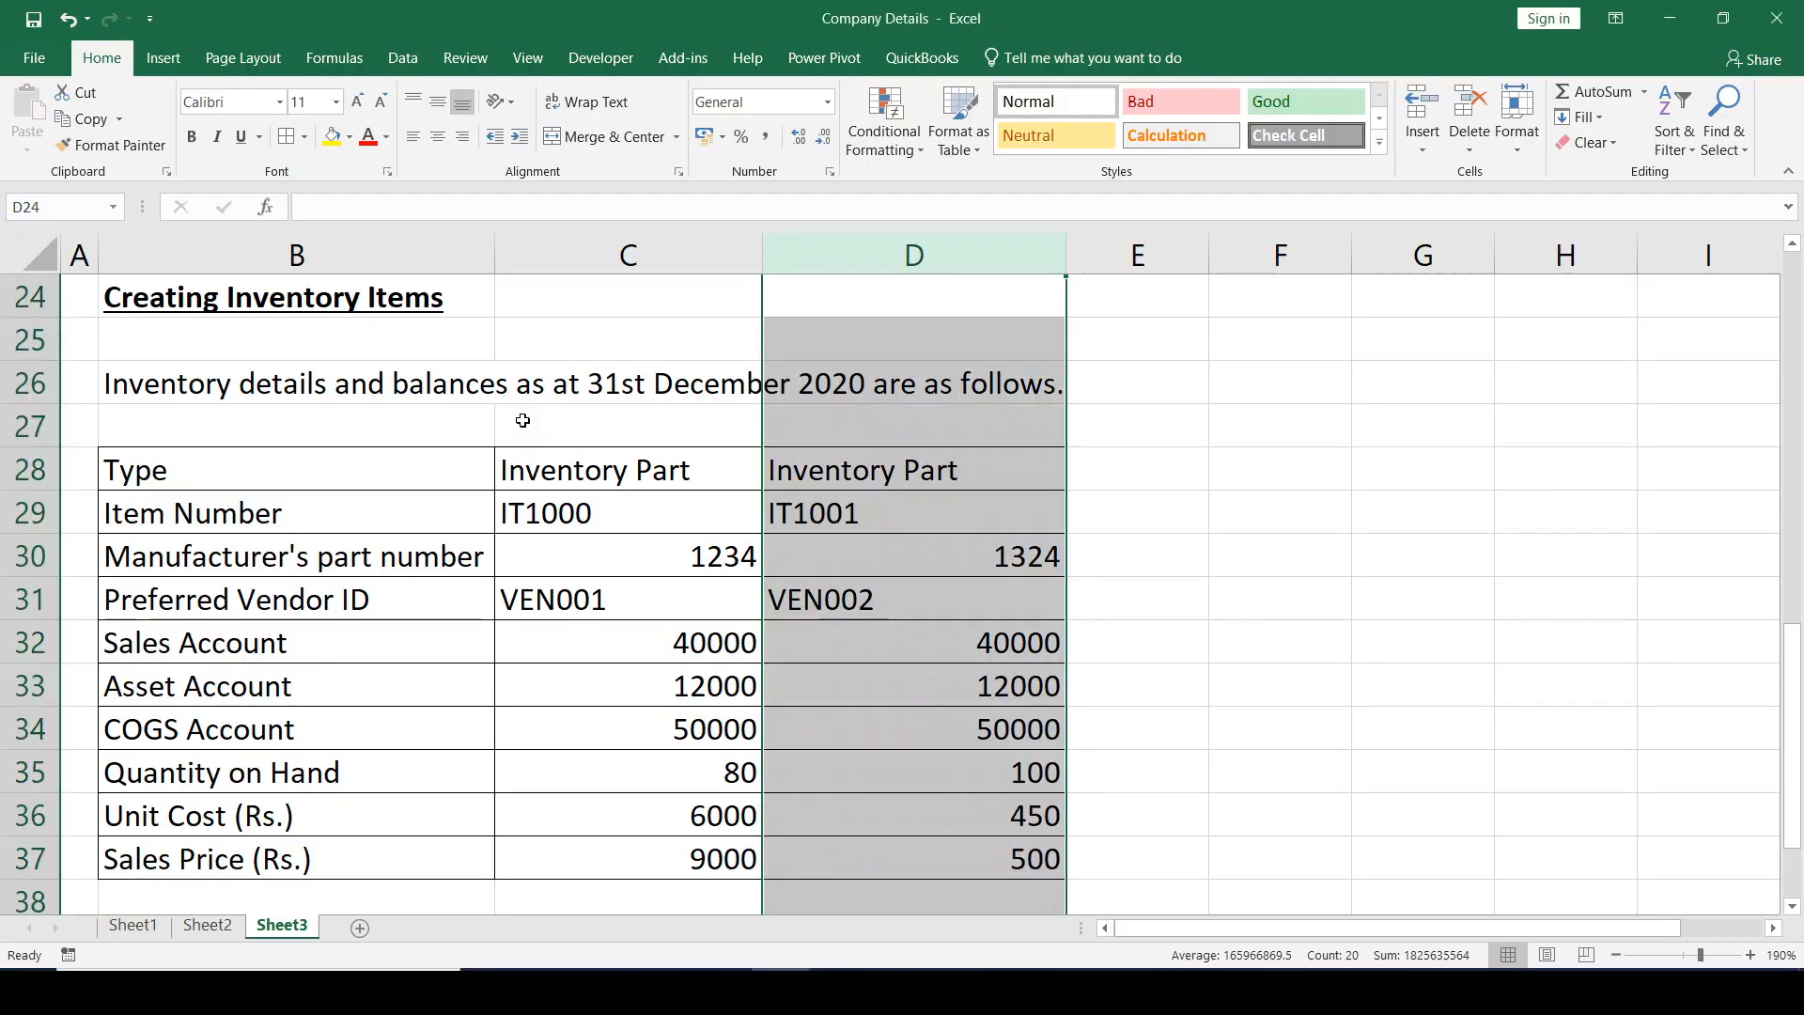
key("alt+Tab")
left_click(505, 428)
type("450")
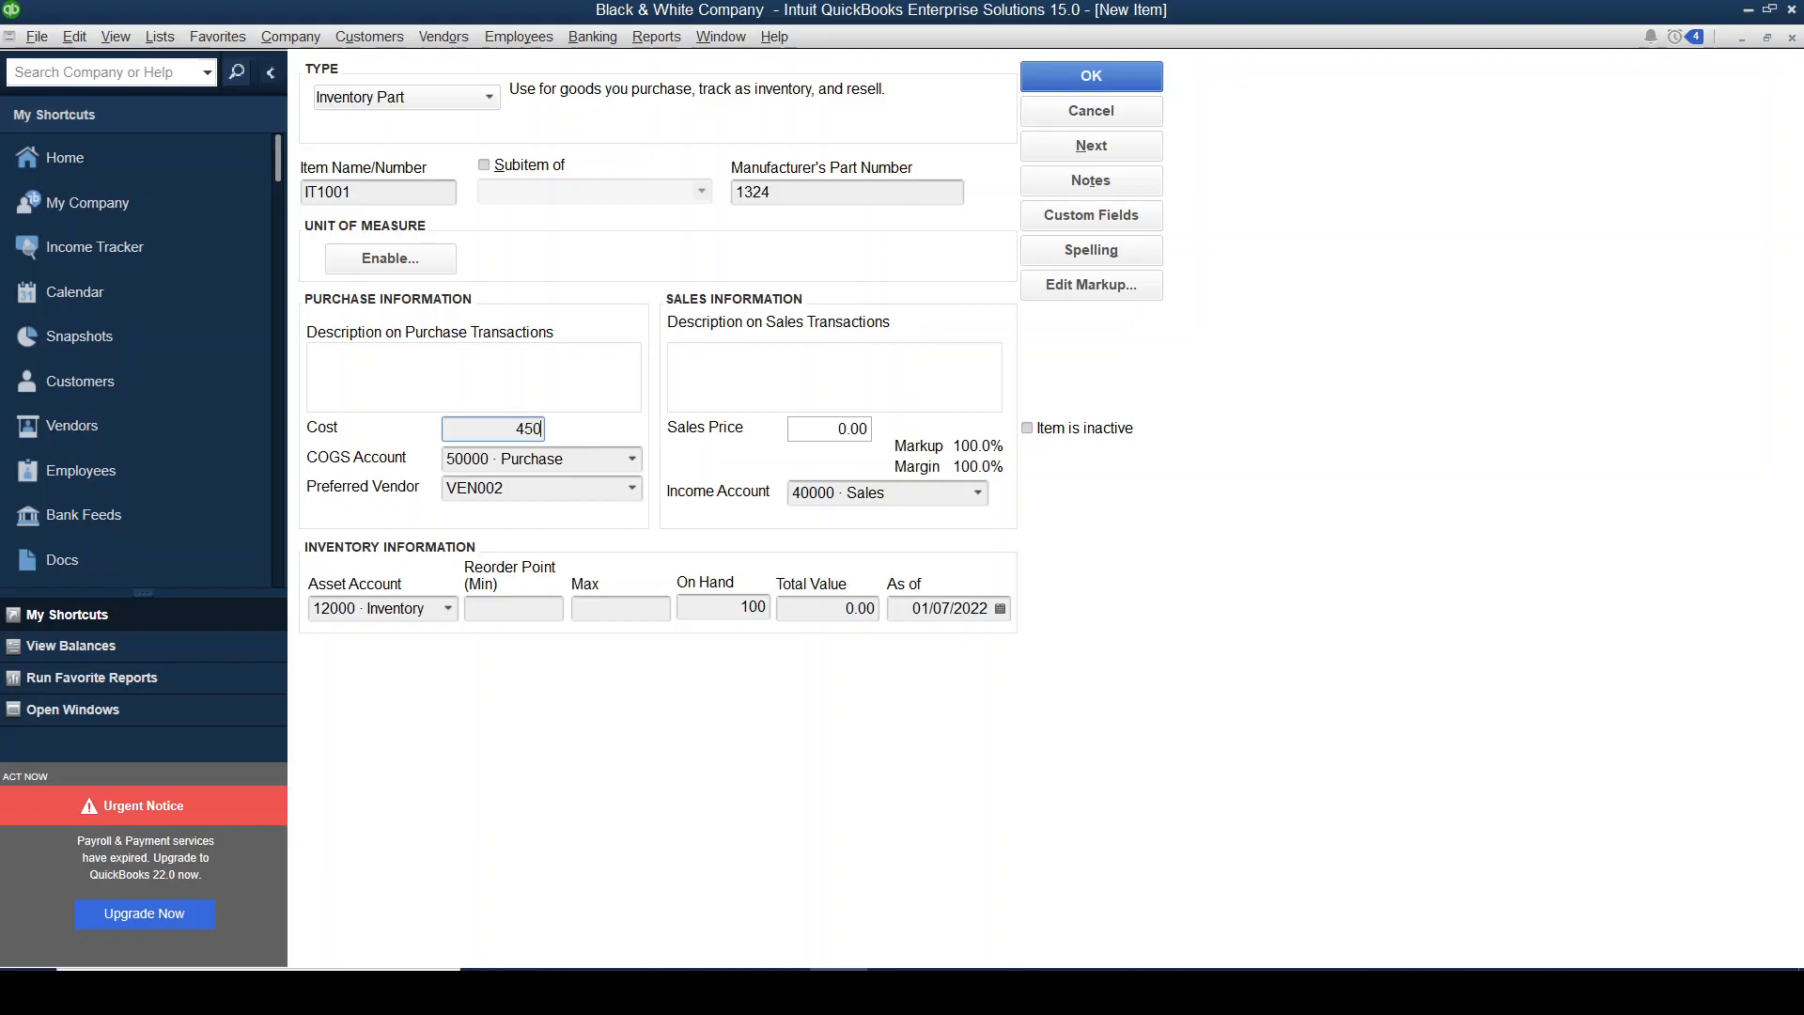
- Check item IT1001's sales price in the Excel table and set its QuickBooks sales price to 500
key("alt+Tab")
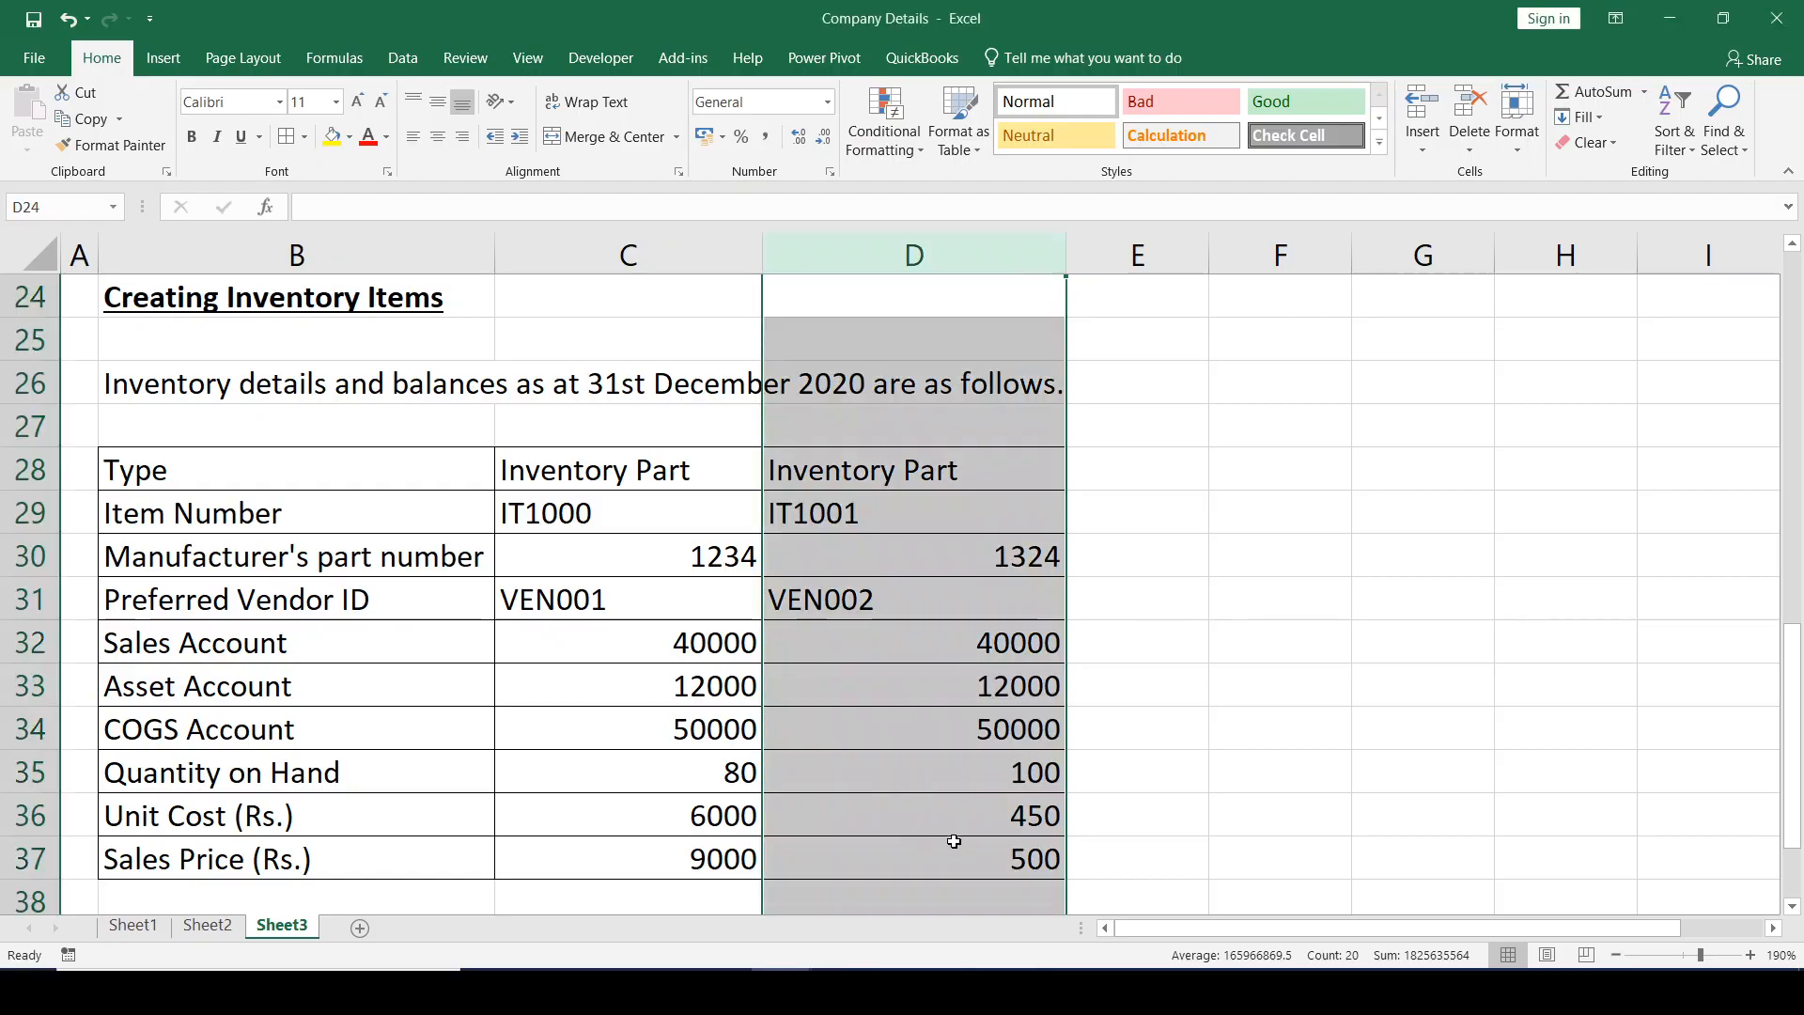
key("alt+Tab")
left_click(828, 427)
left_click_drag(828, 427, 905, 432)
type("500")
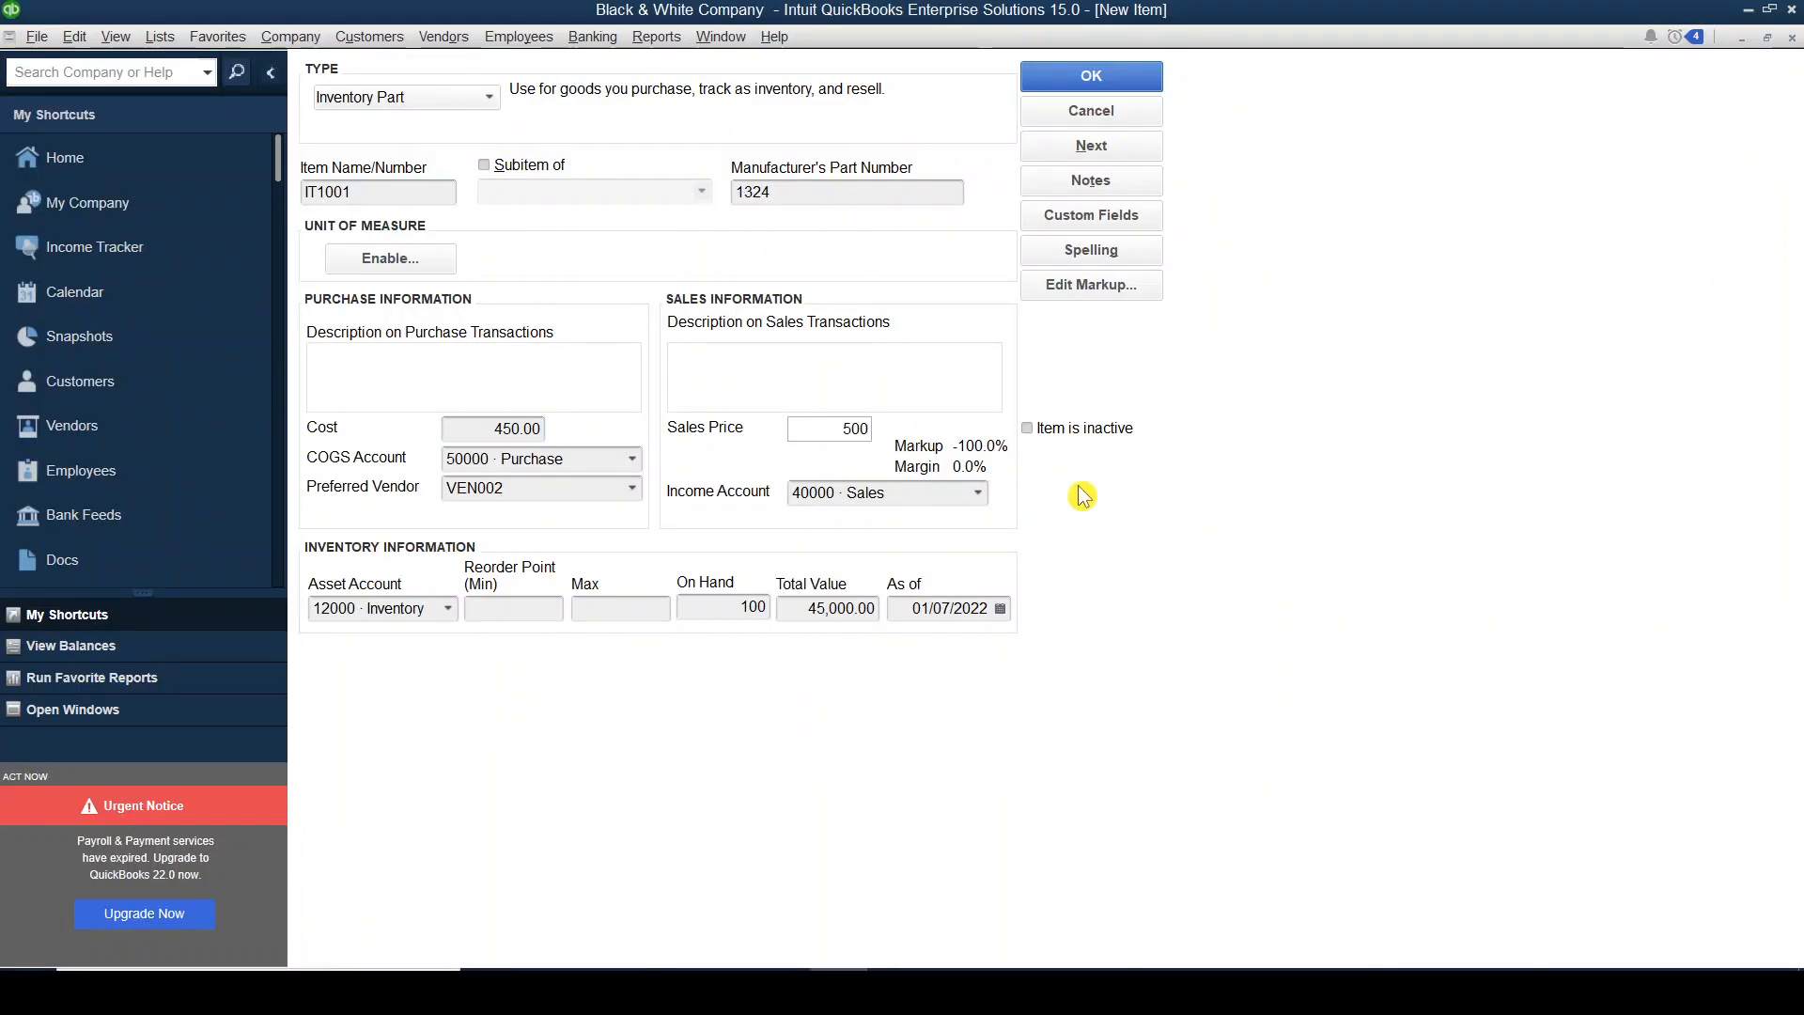
- Set item IT1001's inventory as-of date to 31/12/2020 and save the new item
left_click_drag(911, 608, 1013, 620)
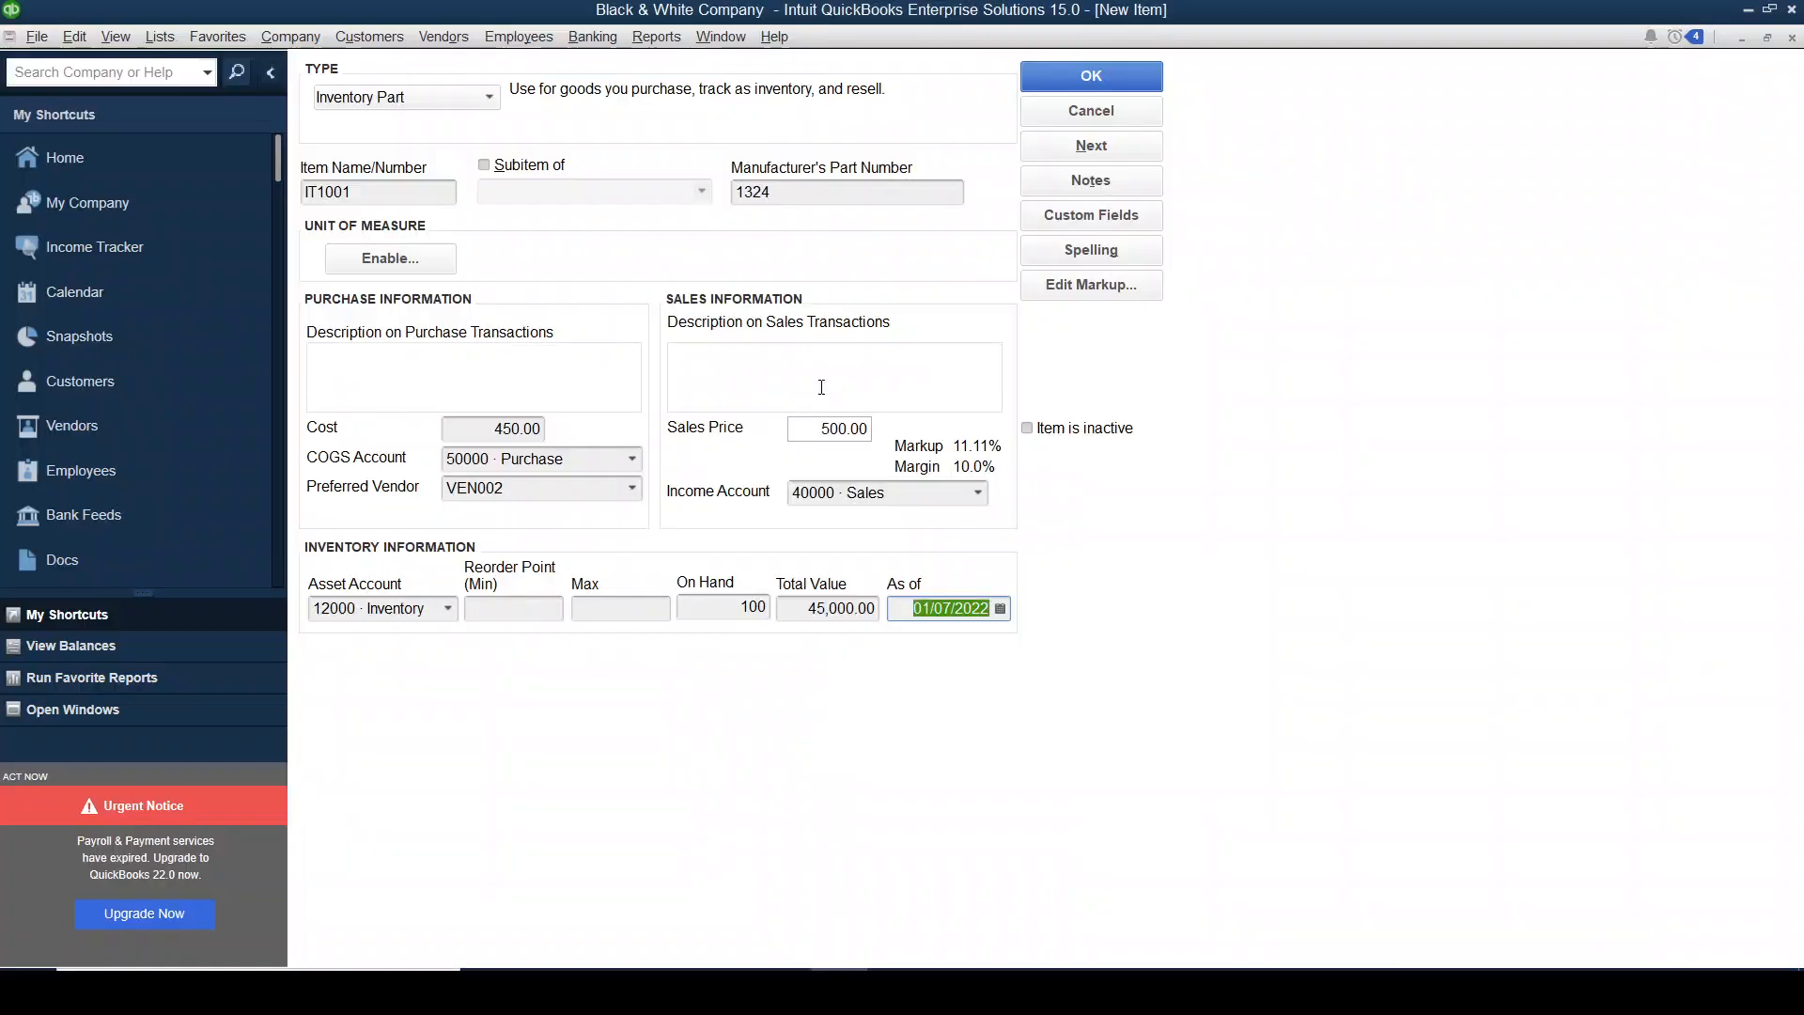
type("31/12/2020")
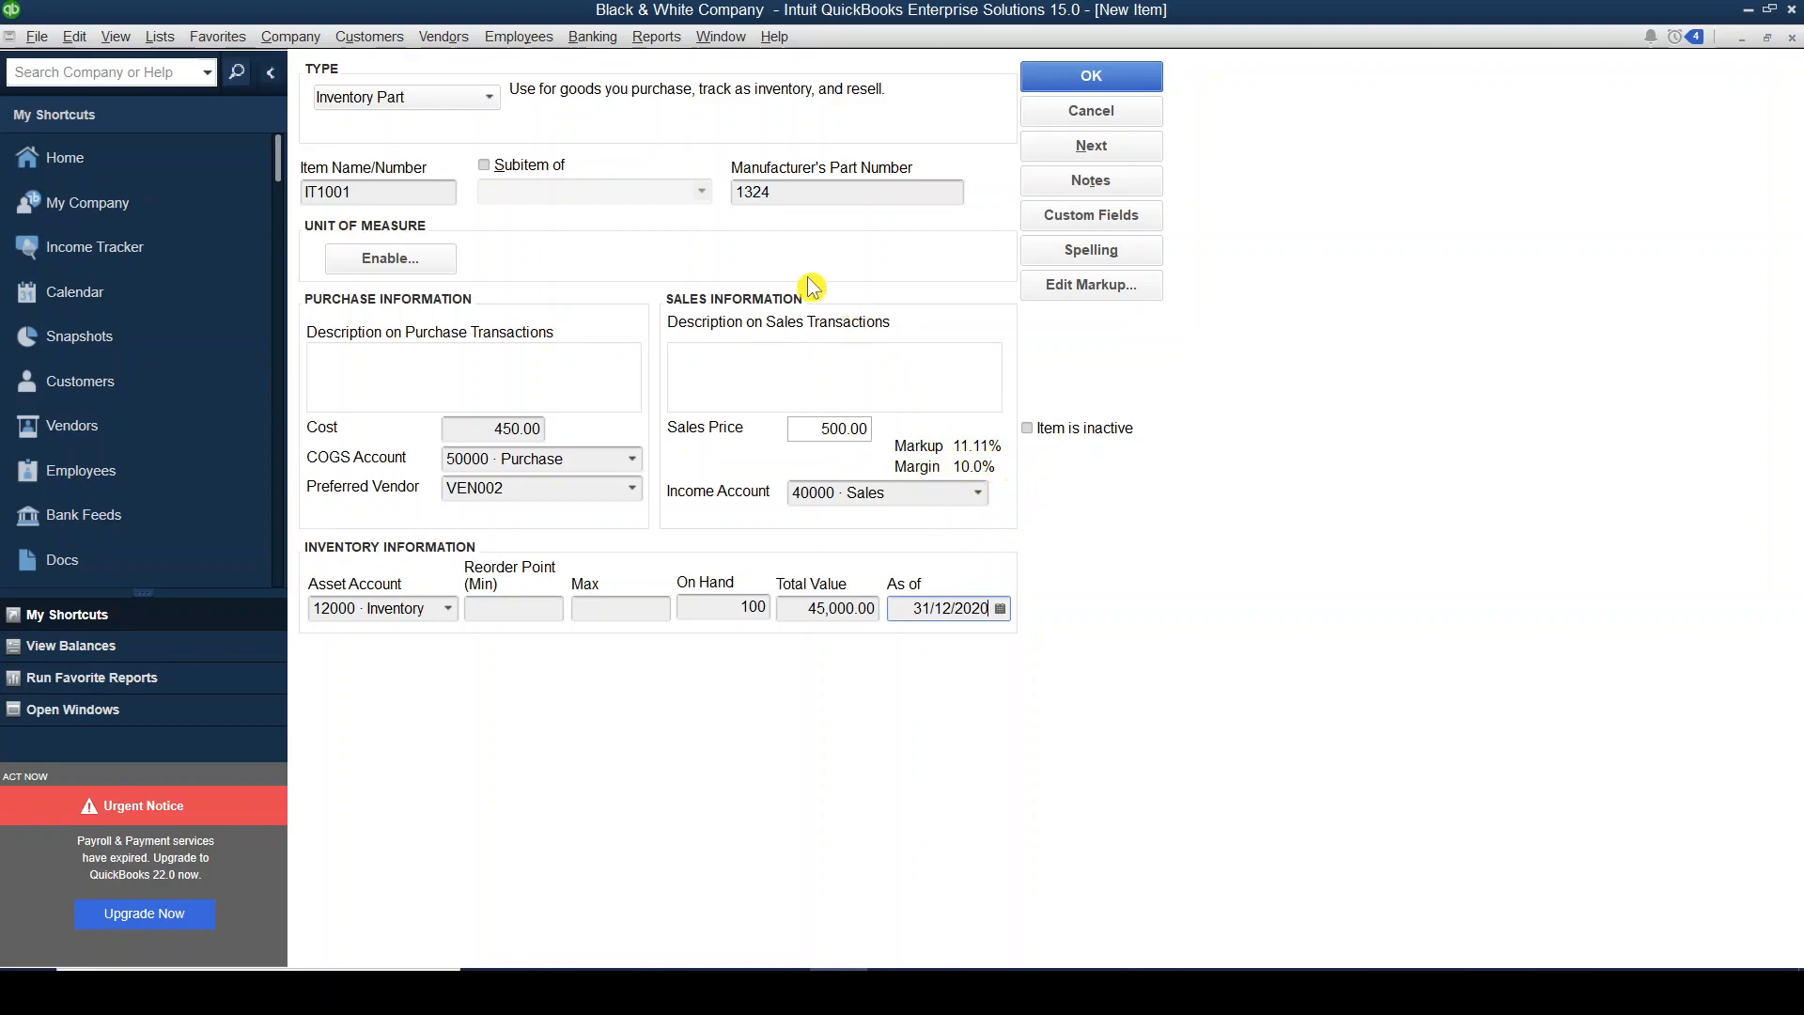
left_click(1052, 84)
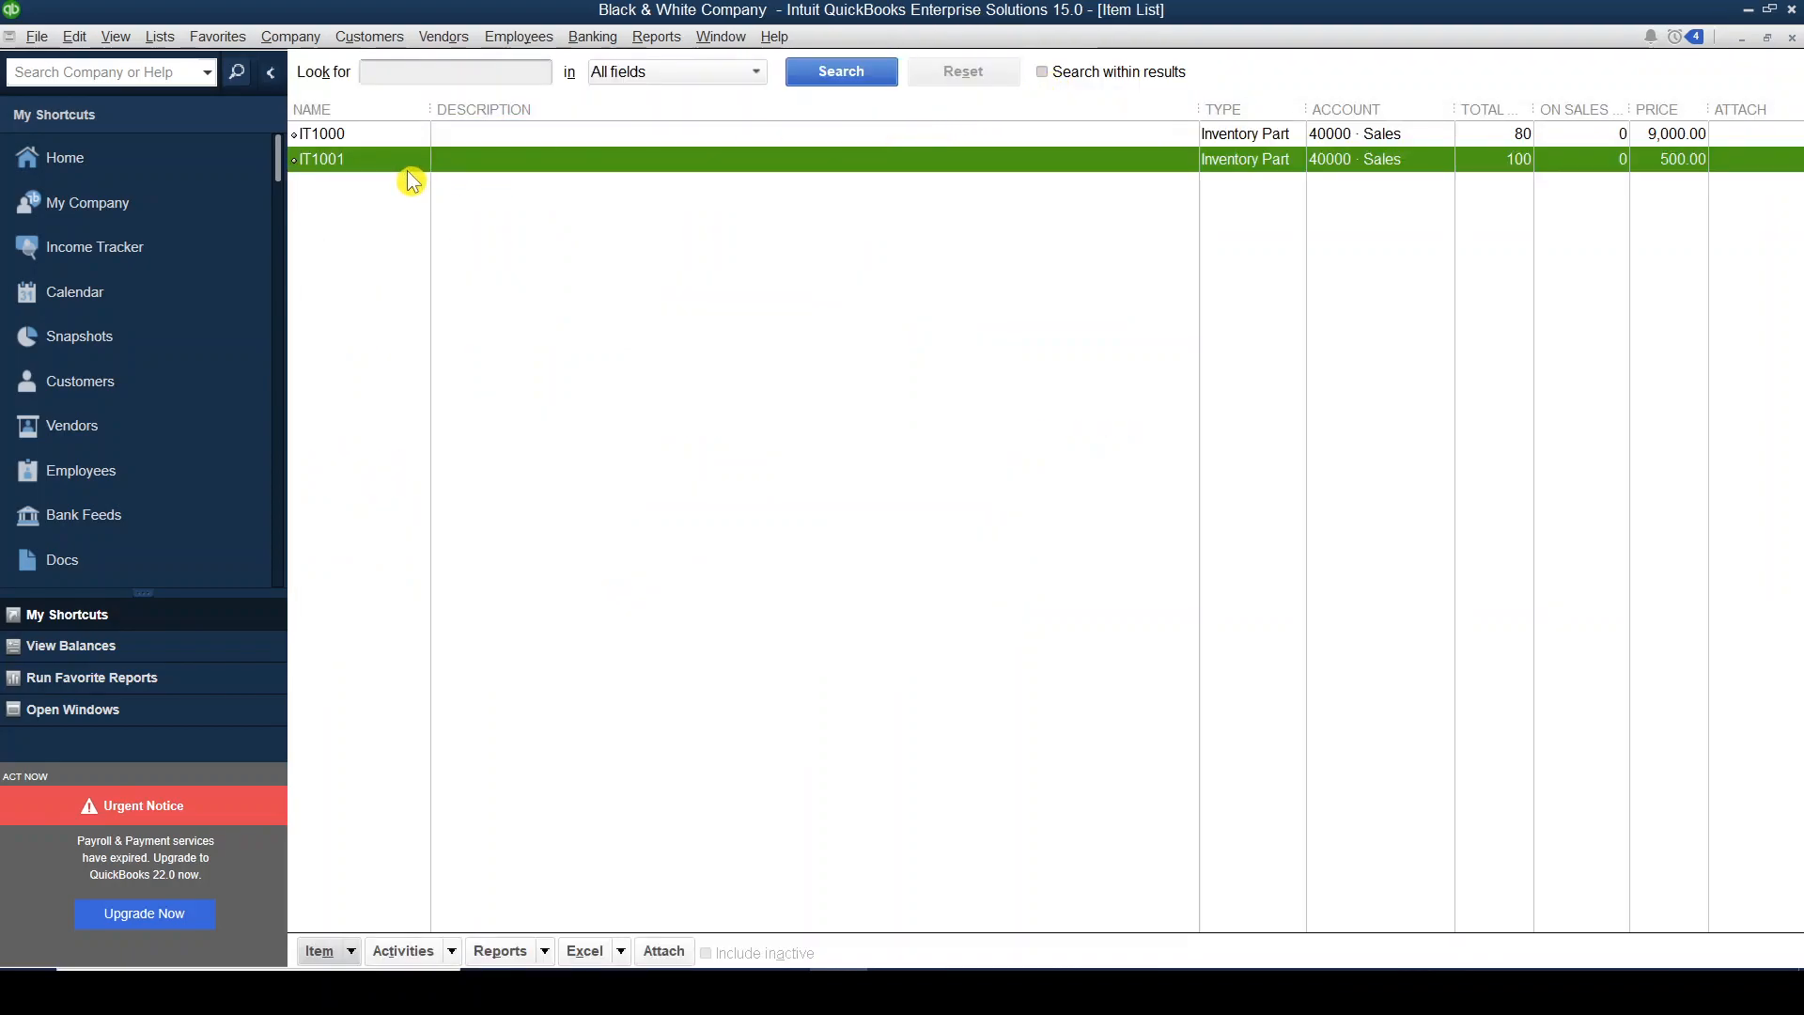
left_click(392, 144)
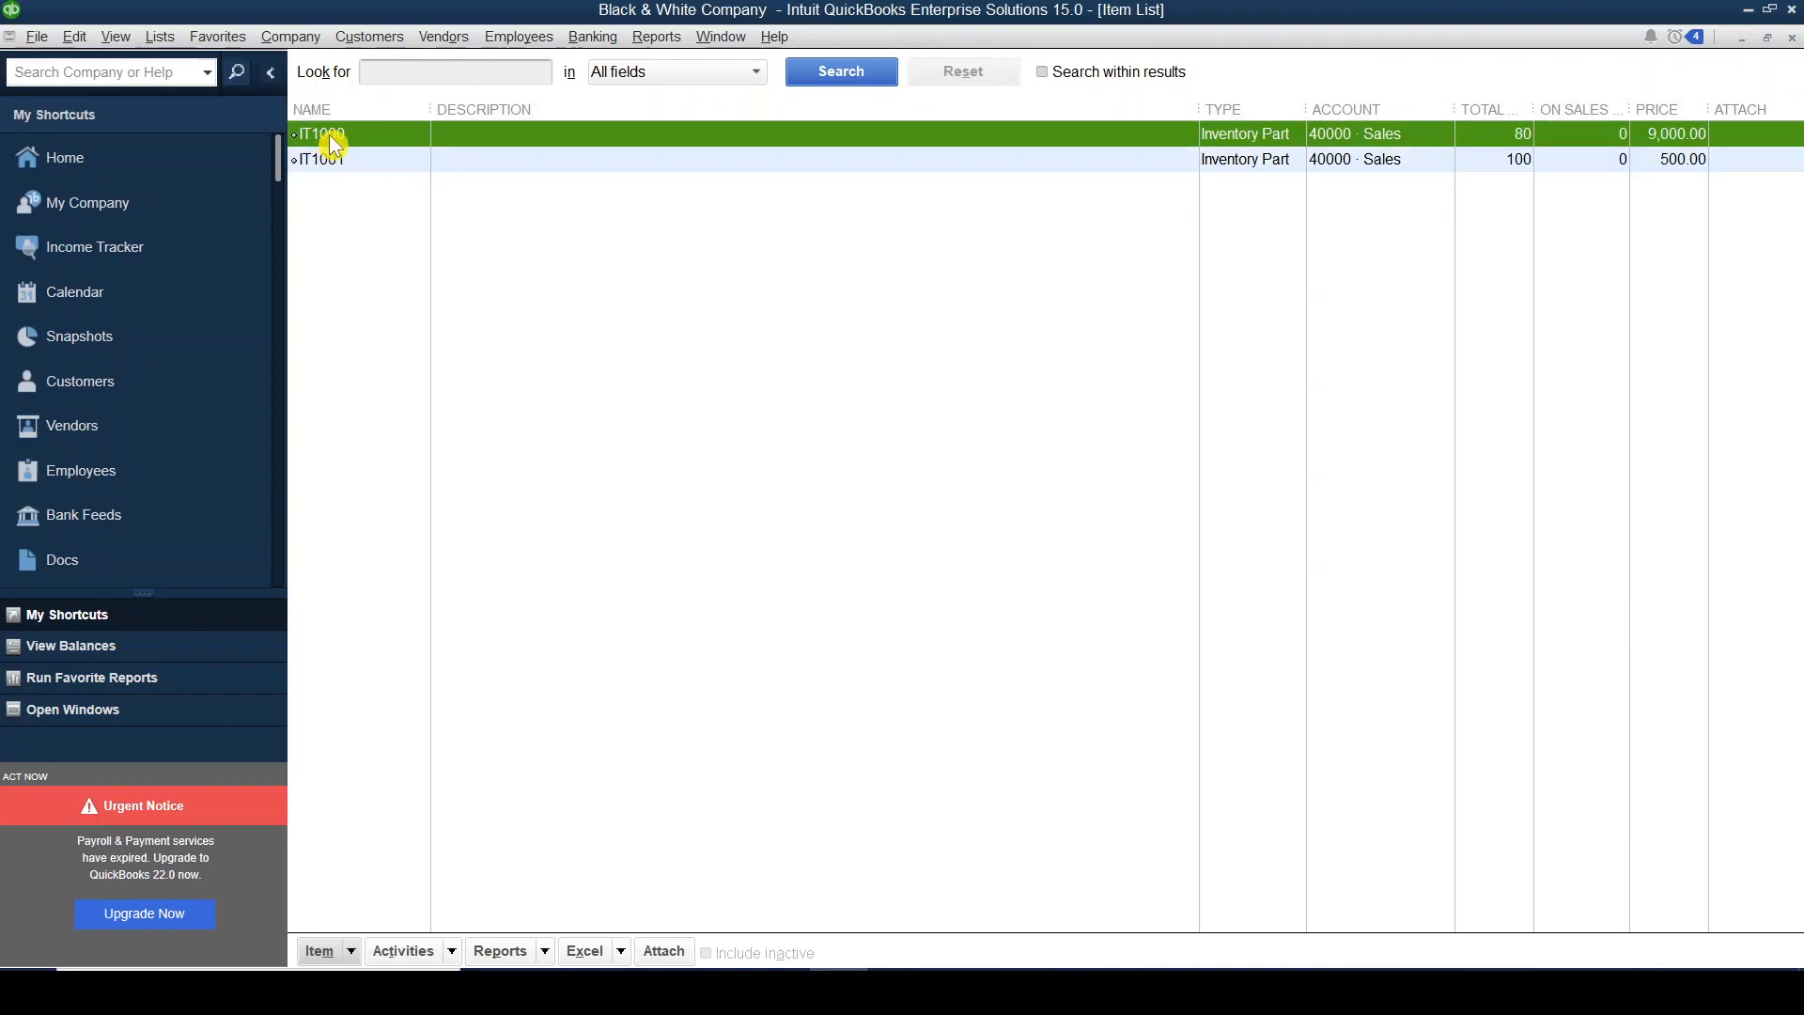
left_click(368, 167)
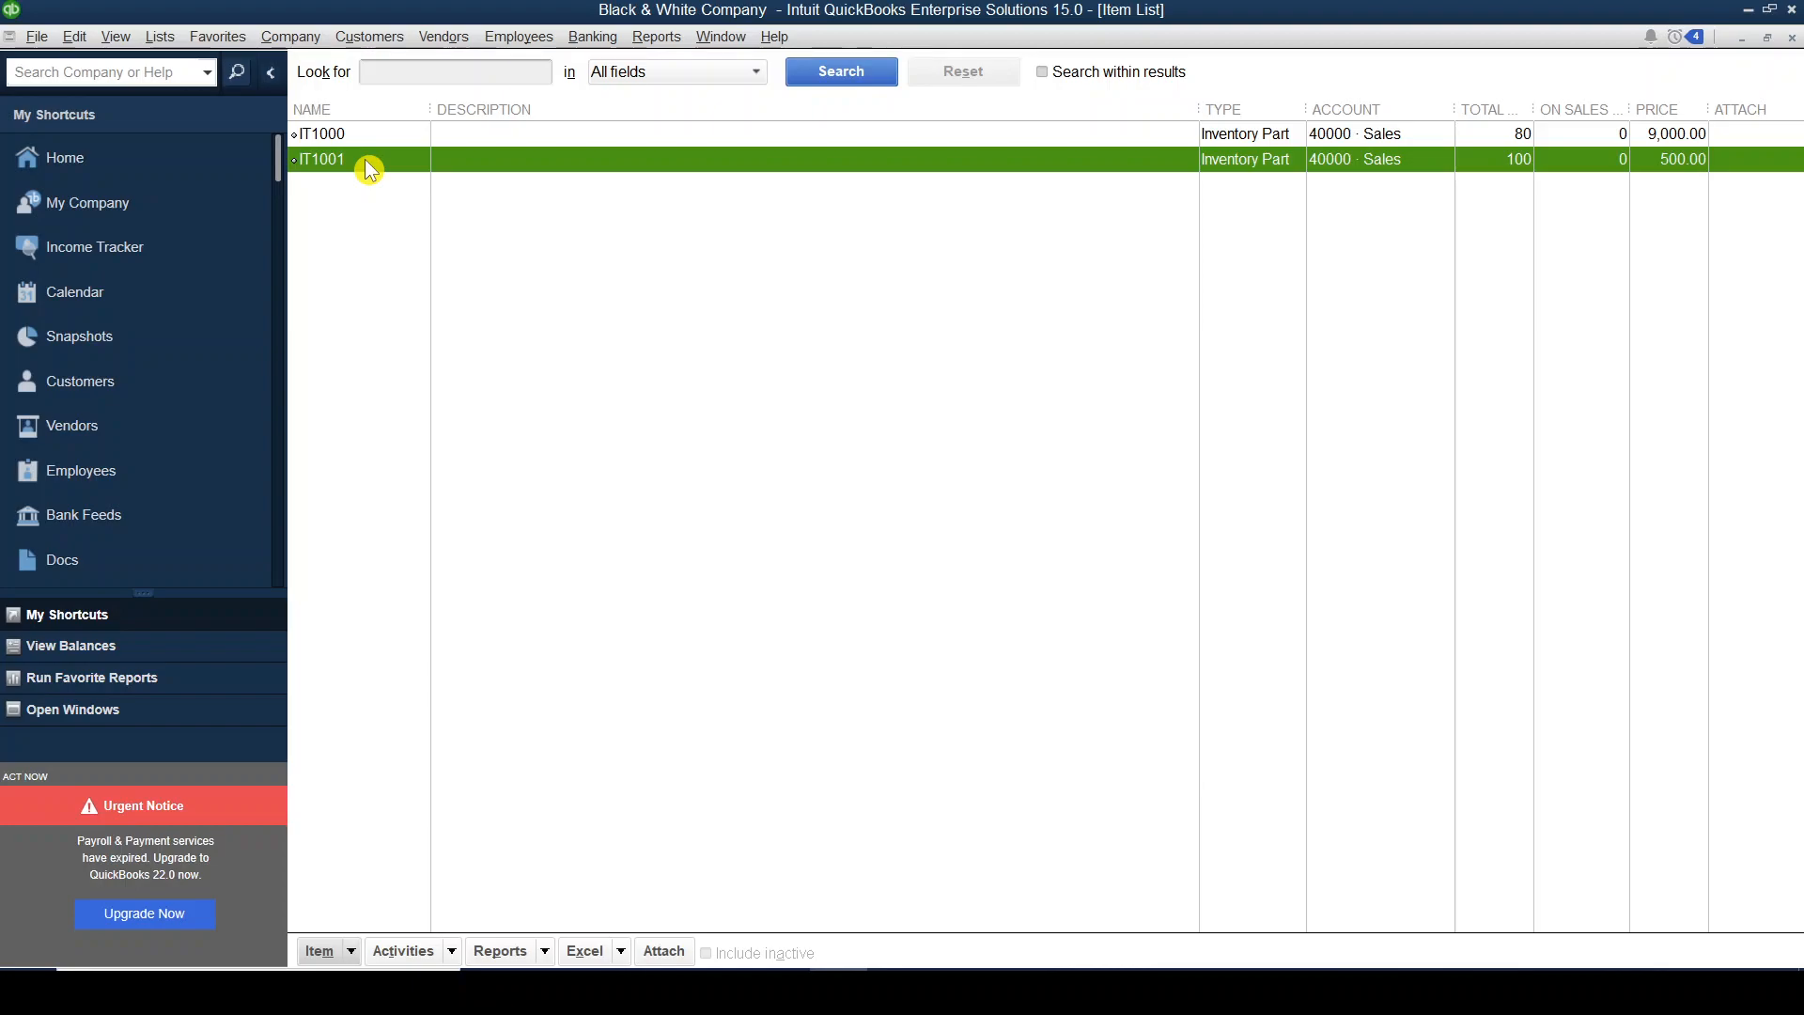
left_click(396, 140)
left_click(405, 158)
left_click(401, 137)
left_click(406, 159)
left_click(401, 139)
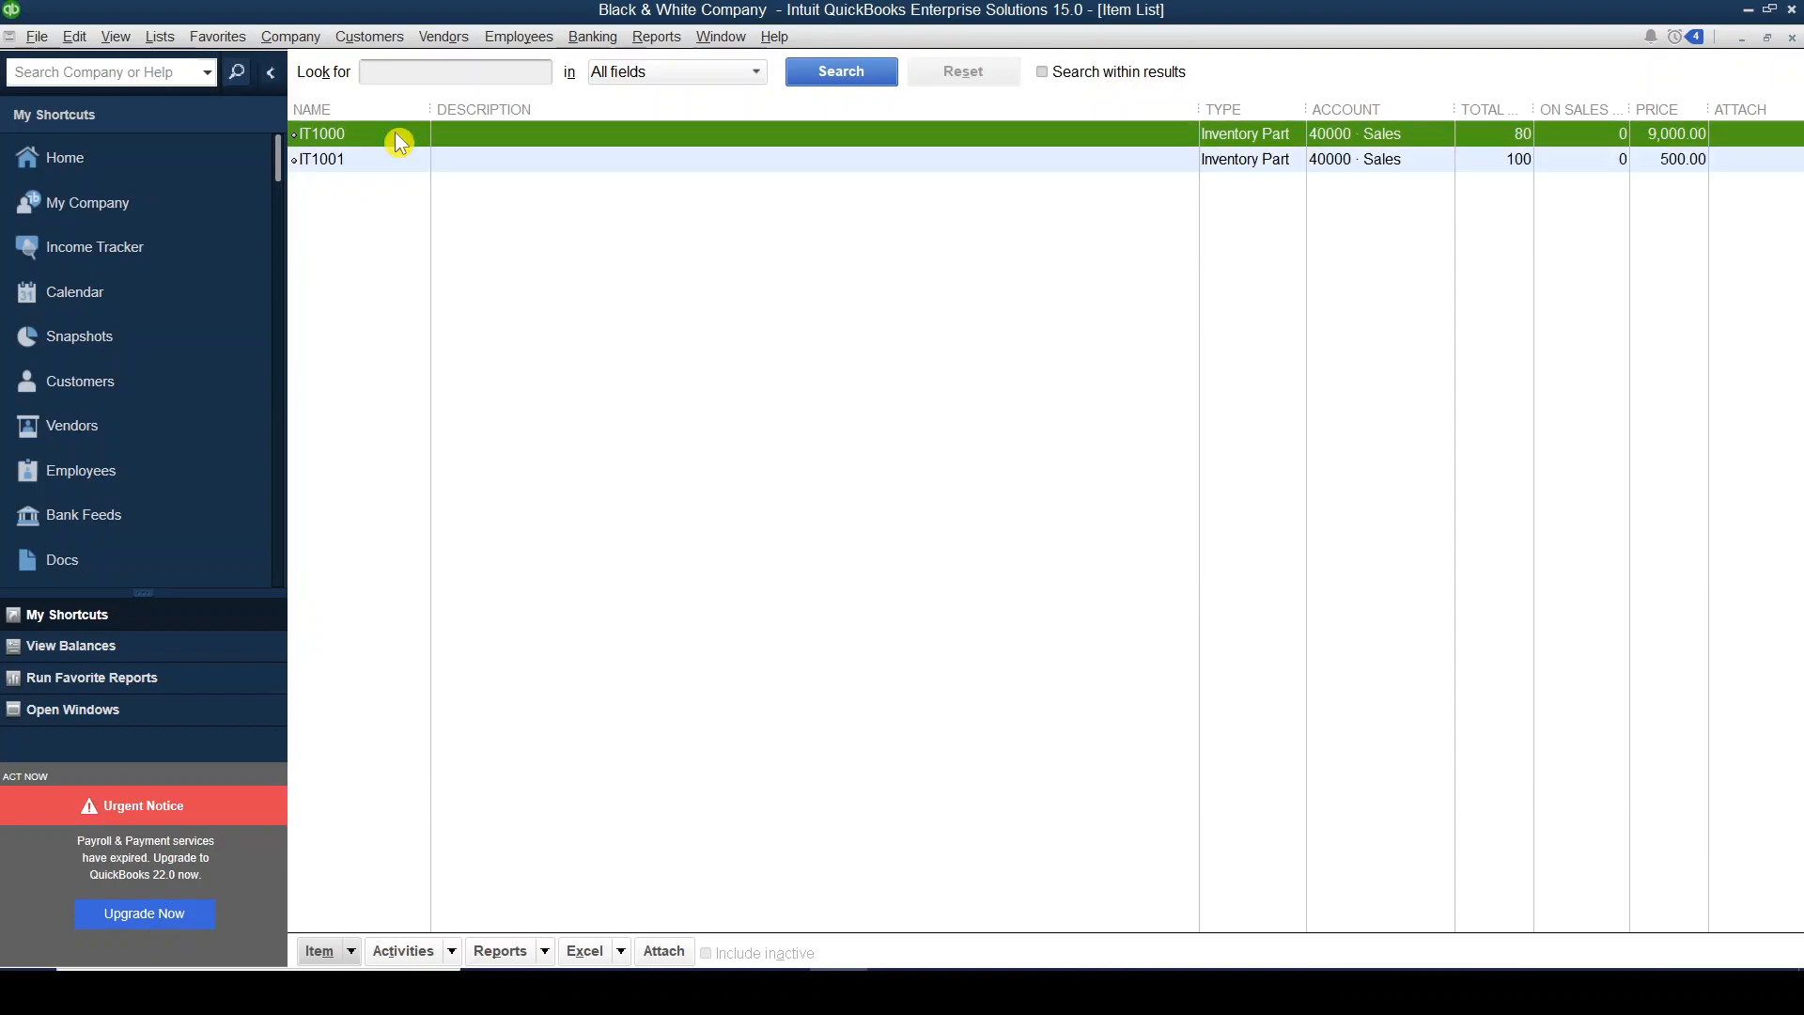
left_click(407, 159)
- Open item IT1000 from the item list for editing, review its details, and close it without changing anything
left_click(408, 141)
right_click(392, 140)
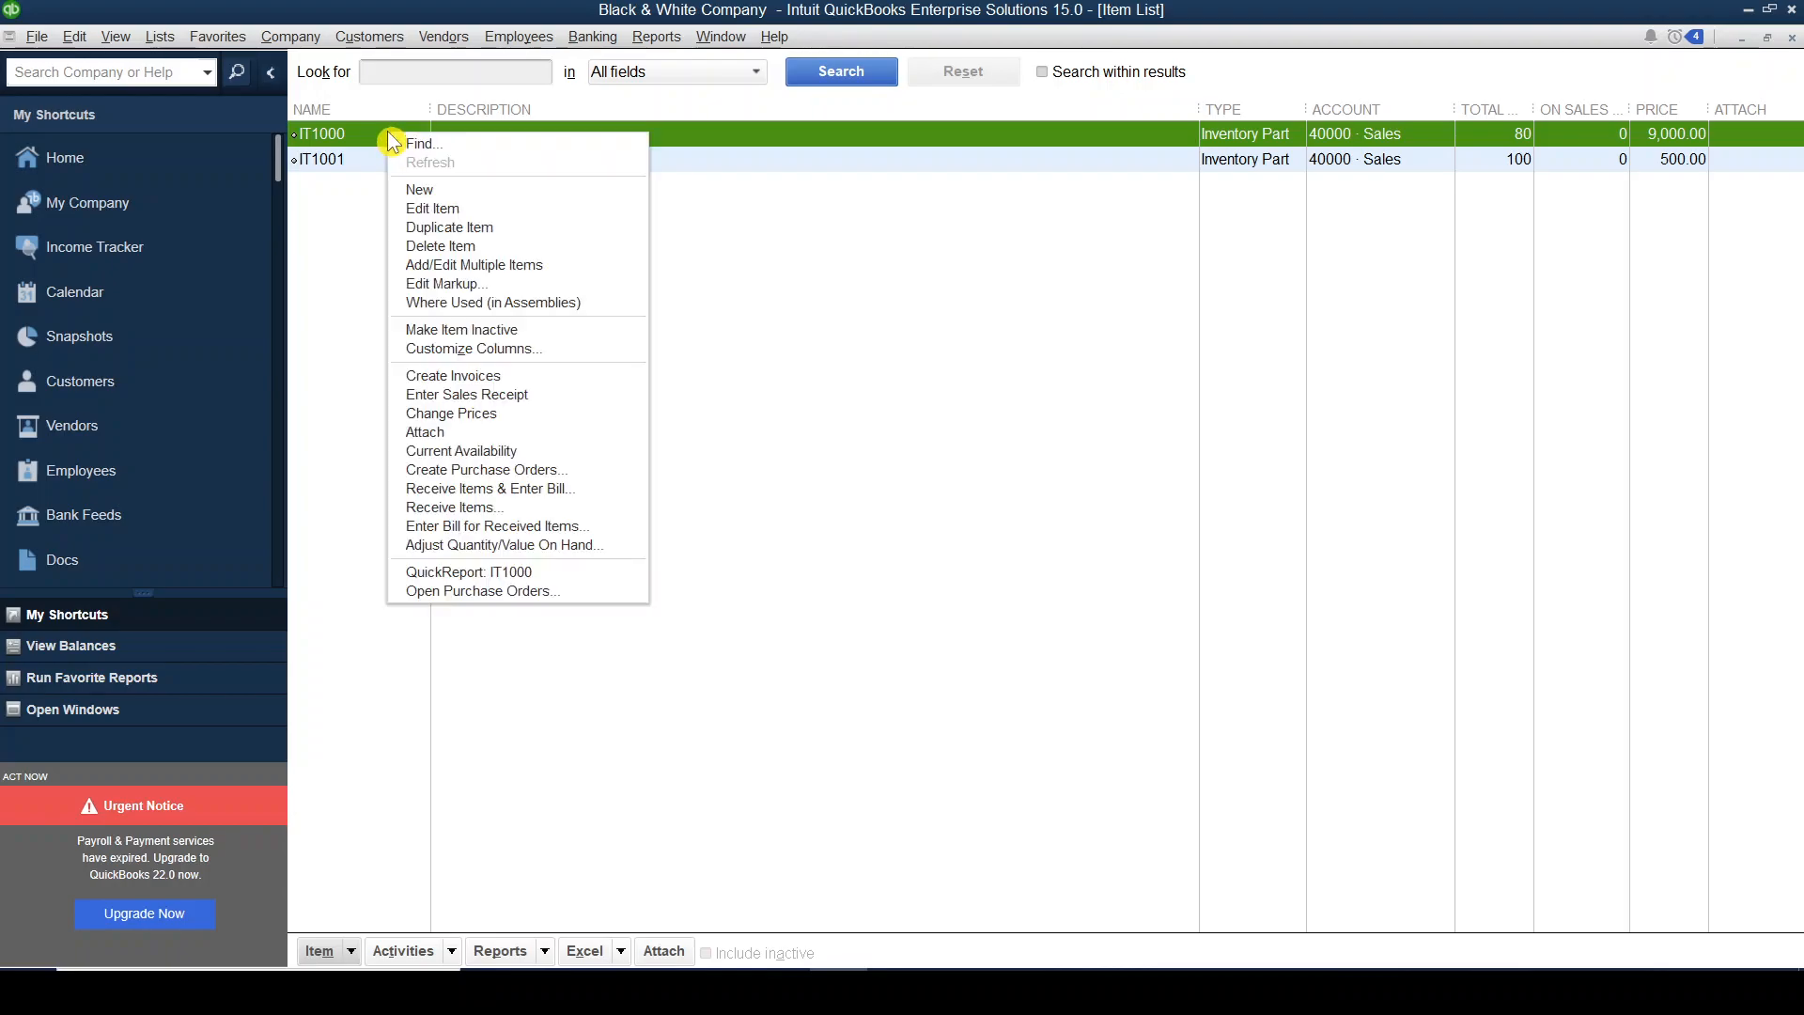
left_click(476, 217)
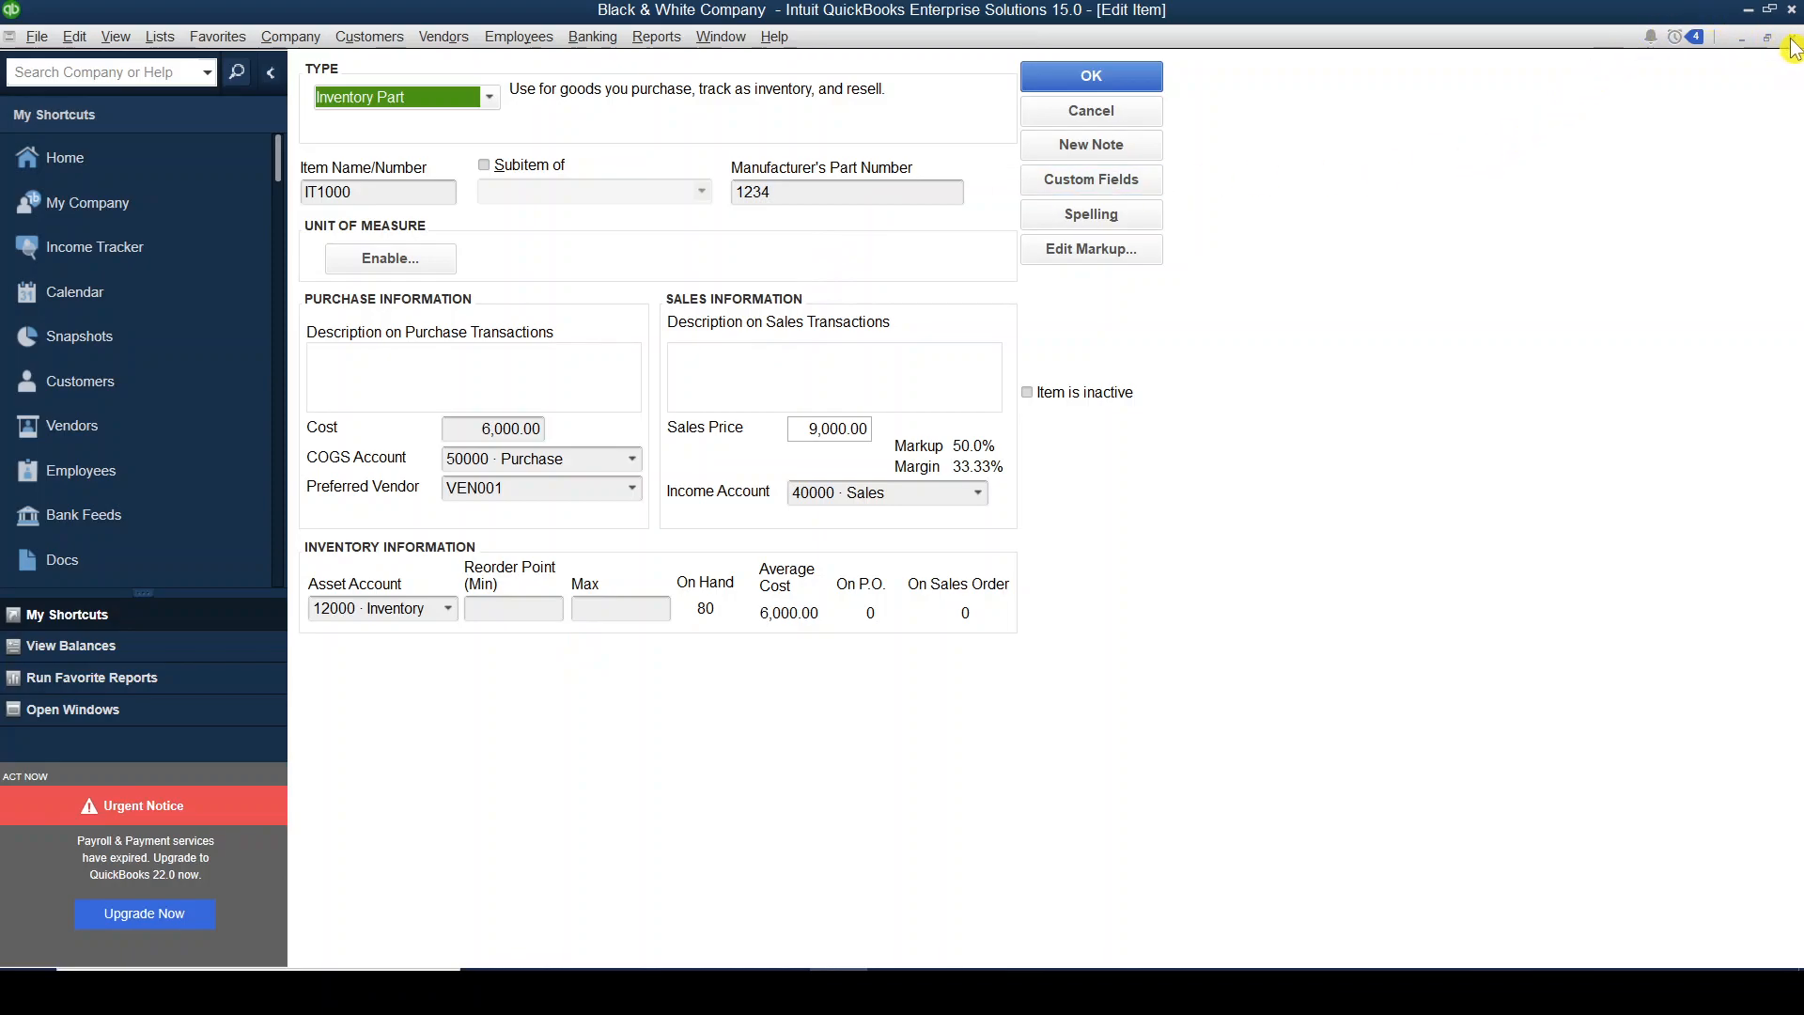
left_click(1093, 79)
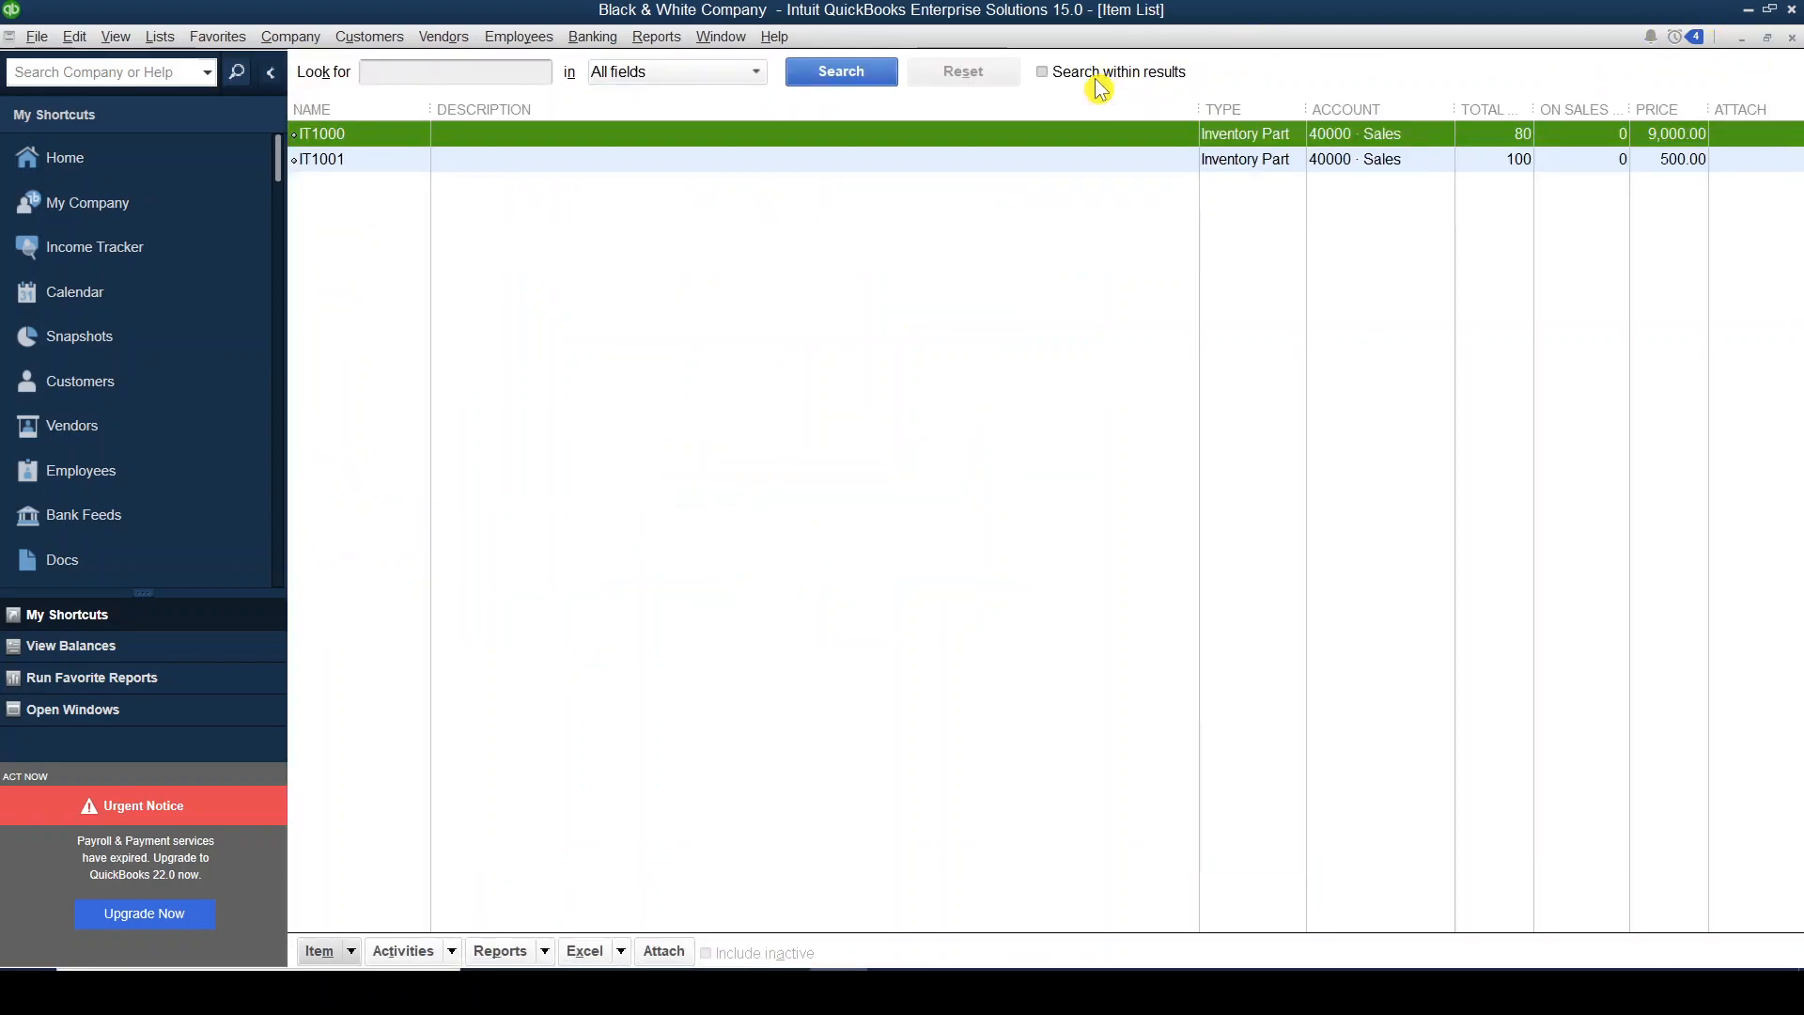